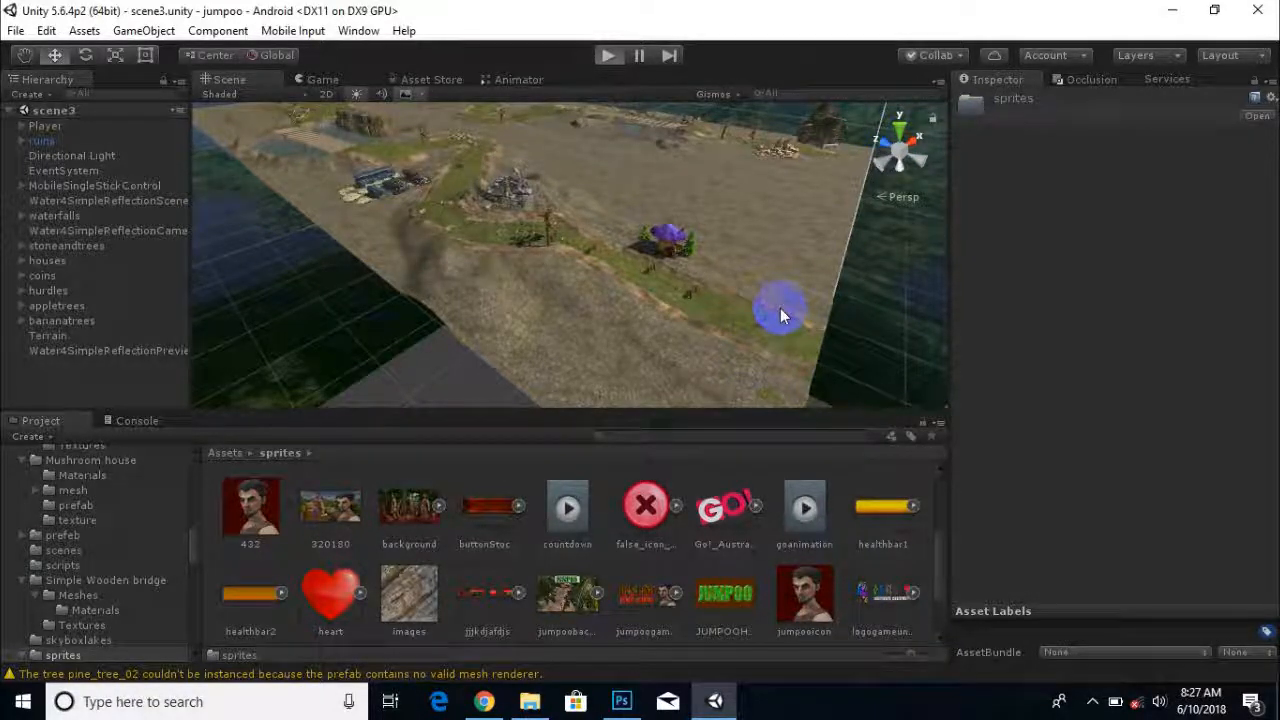
Play-test scene3 briefly, stop it, and examine the bare terrain beside the grassy path.
key(ctrl+p)
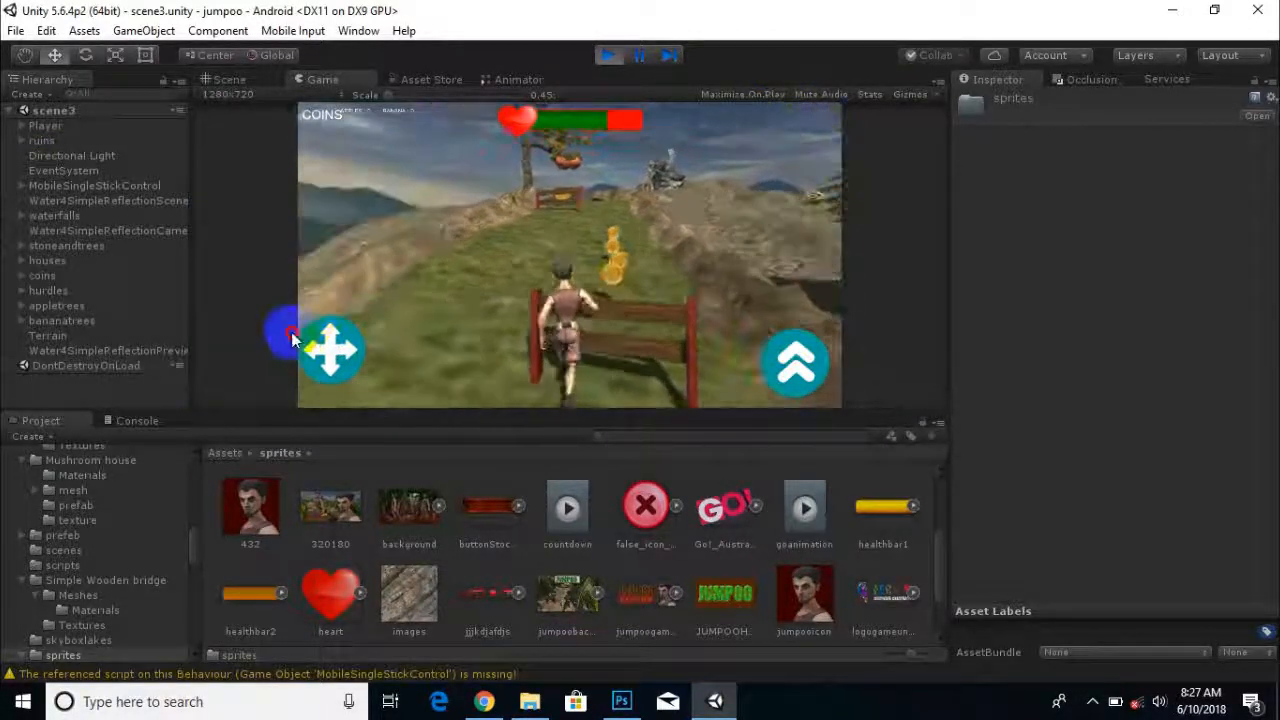
click(605, 53)
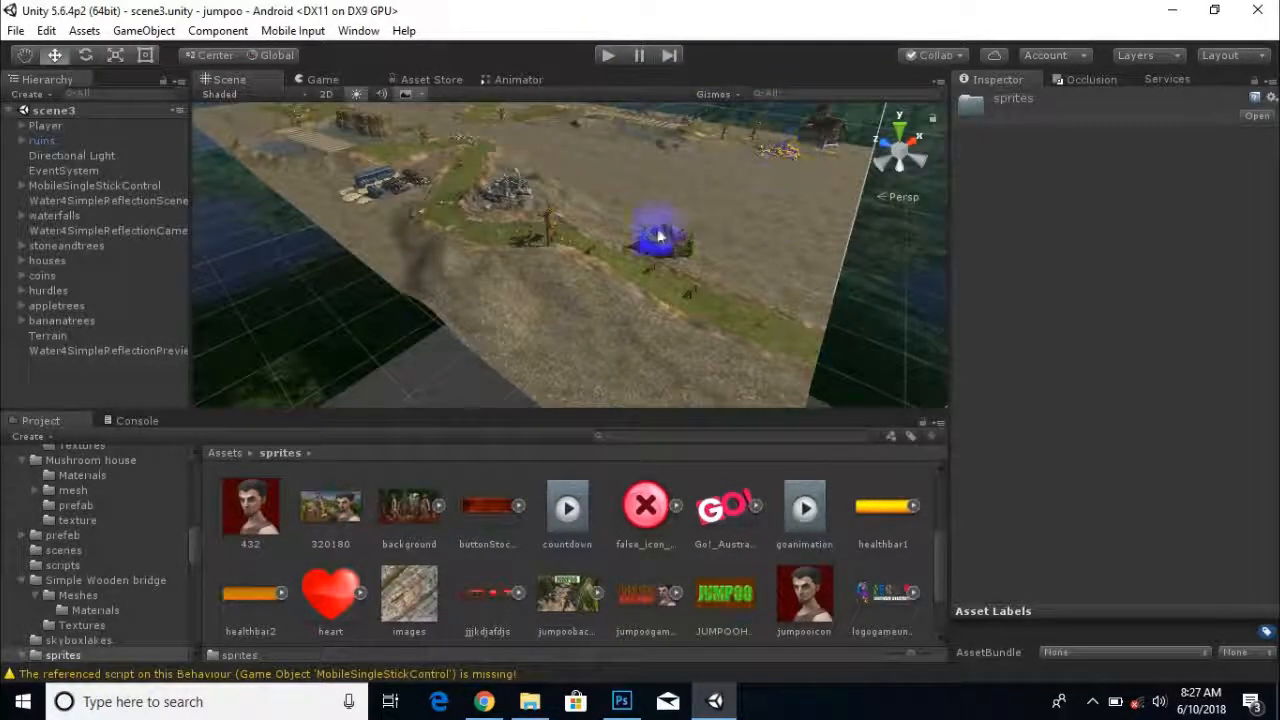
scroll(722, 199, down, 3)
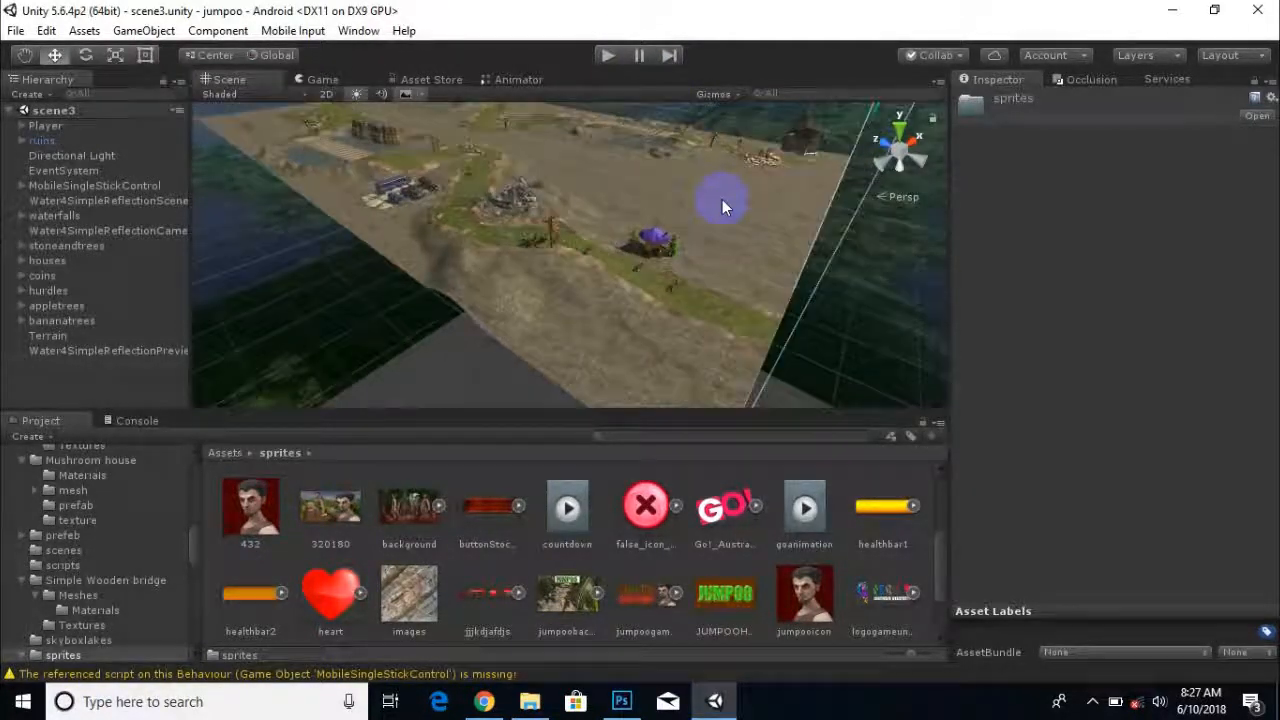
alt+drag(531, 297, 661, 259)
scroll(623, 266, up, 5)
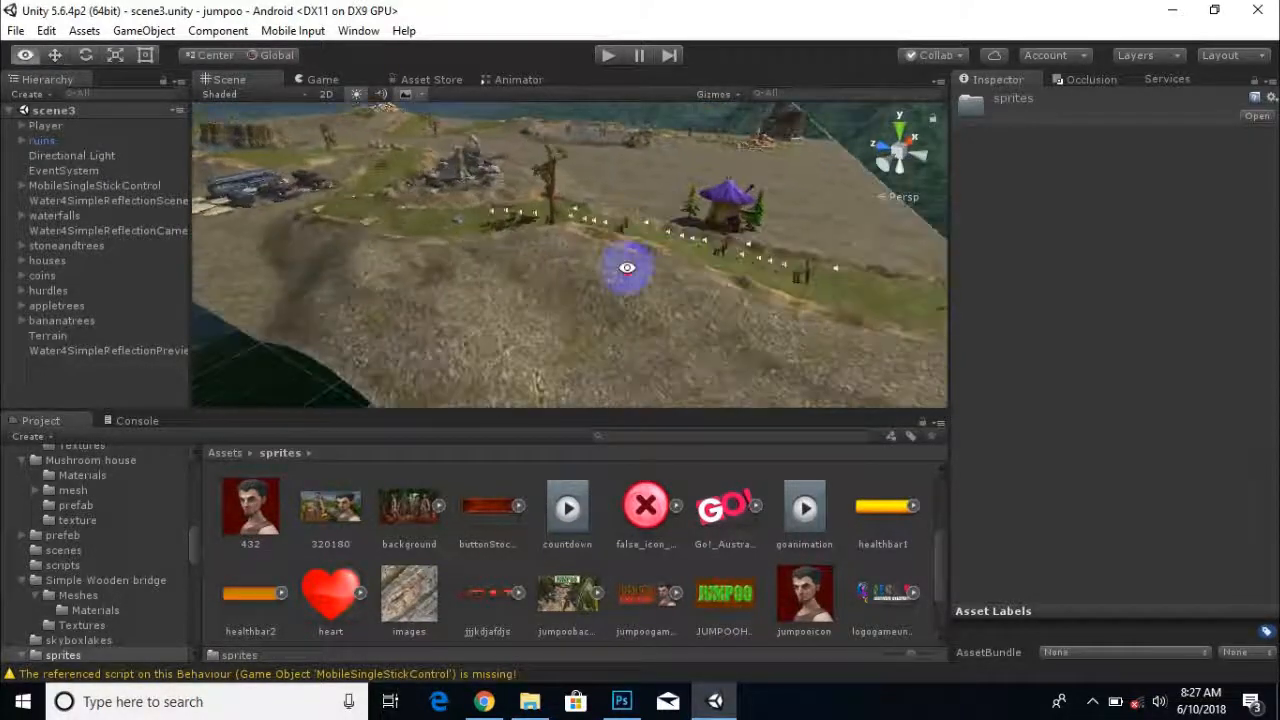
middle_drag(694, 245, 586, 237)
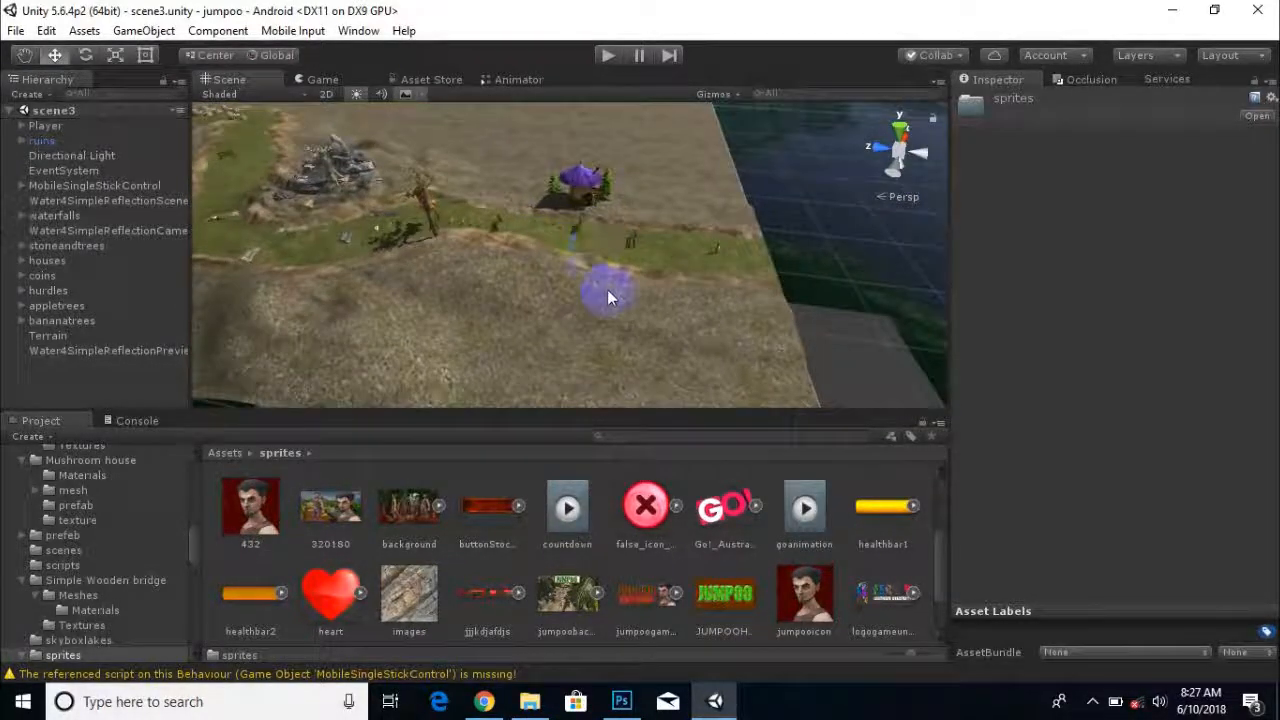
scroll(612, 291, up, 5)
scroll(559, 328, up, 3)
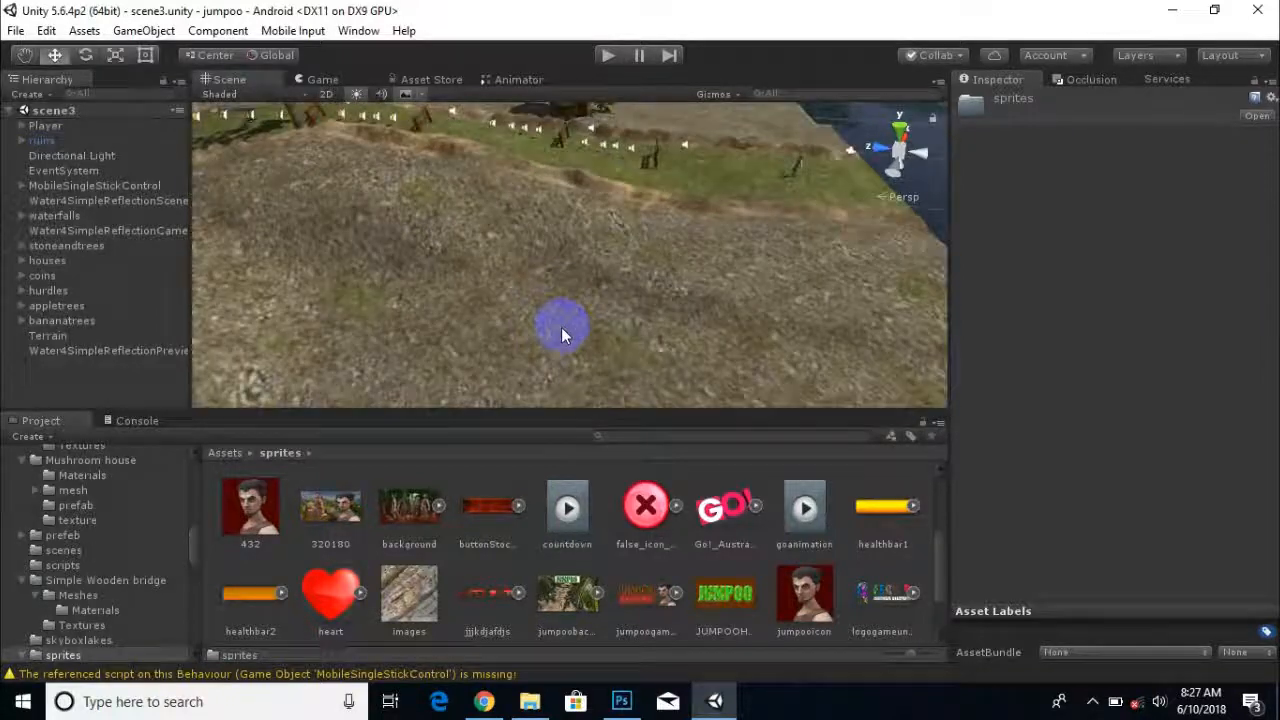
Open the Conifer folder under Standard Assets > Environment > SpeedTree.
click(228, 452)
scroll(685, 311, down, 3)
alt+drag(645, 197, 726, 134)
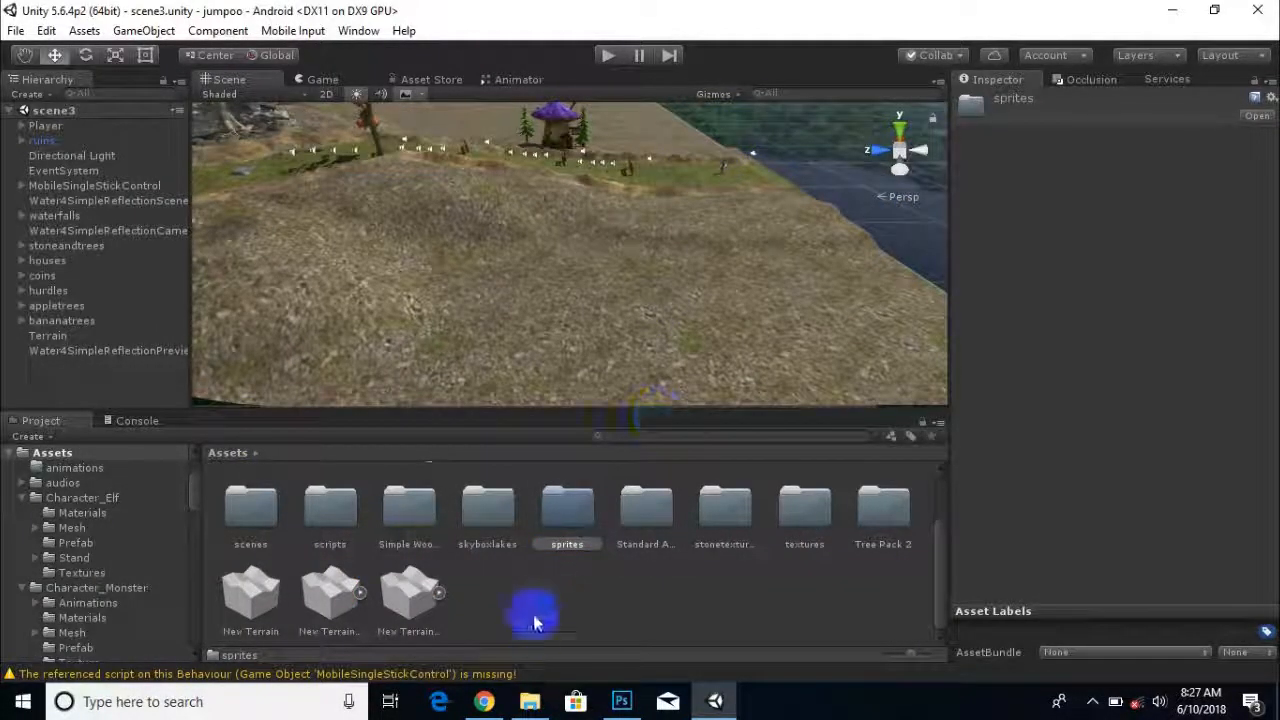
scroll(533, 615, up, 3)
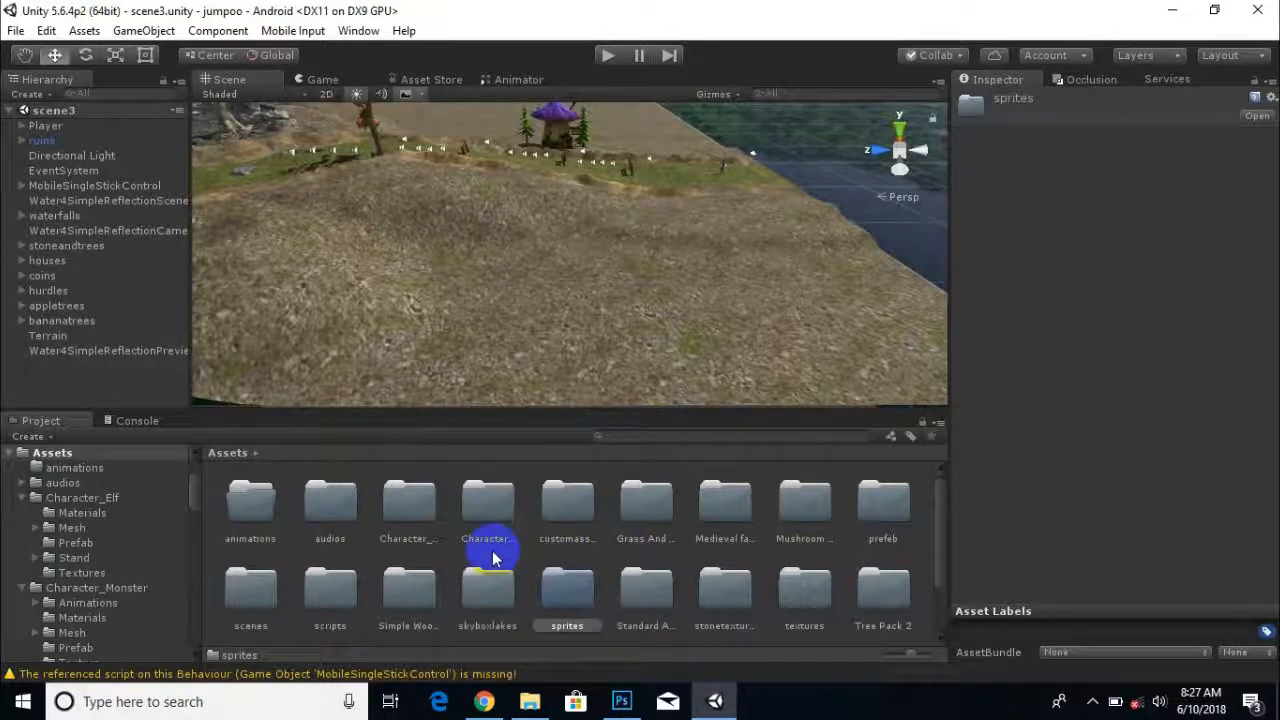
double_click(640, 598)
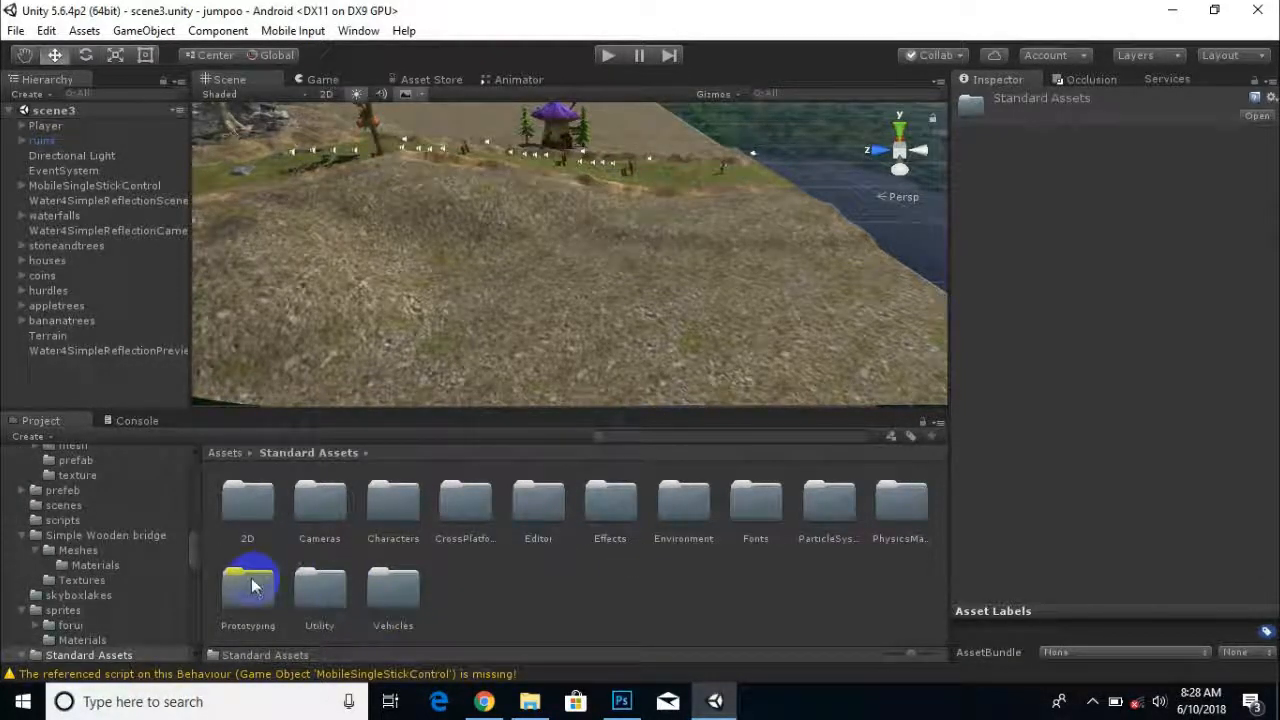
double_click(681, 503)
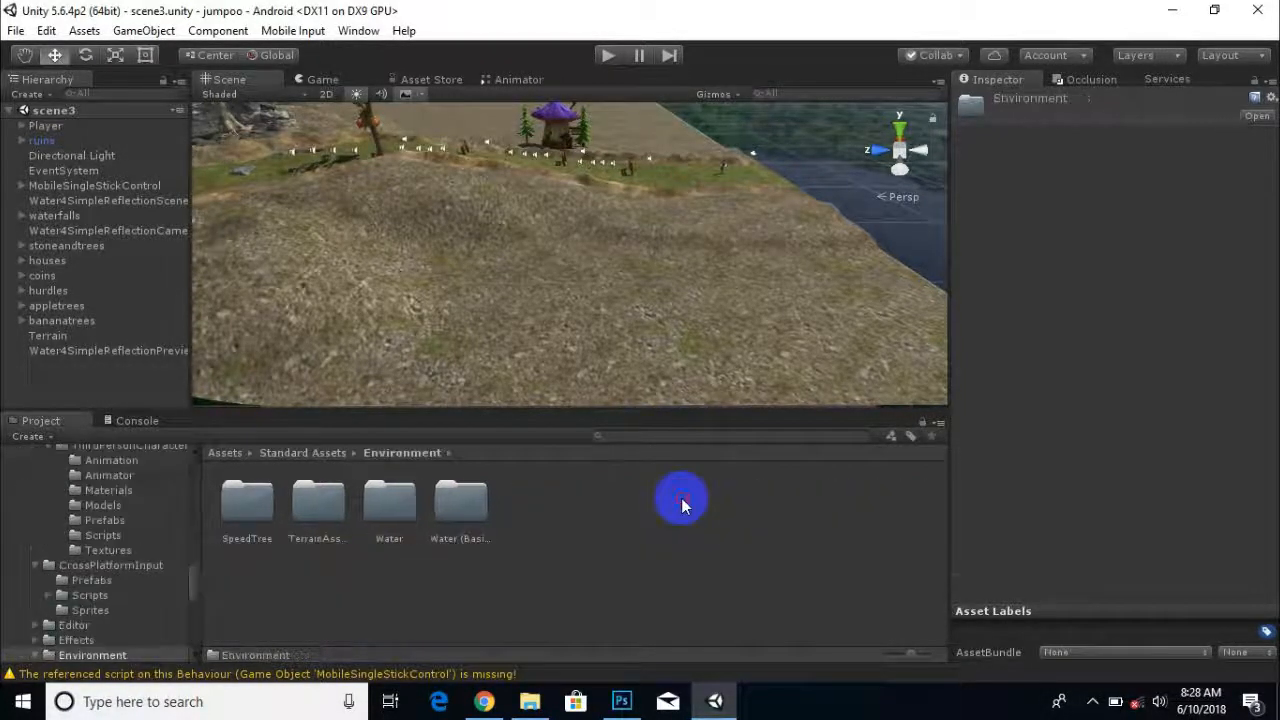
click(280, 514)
double_click(250, 508)
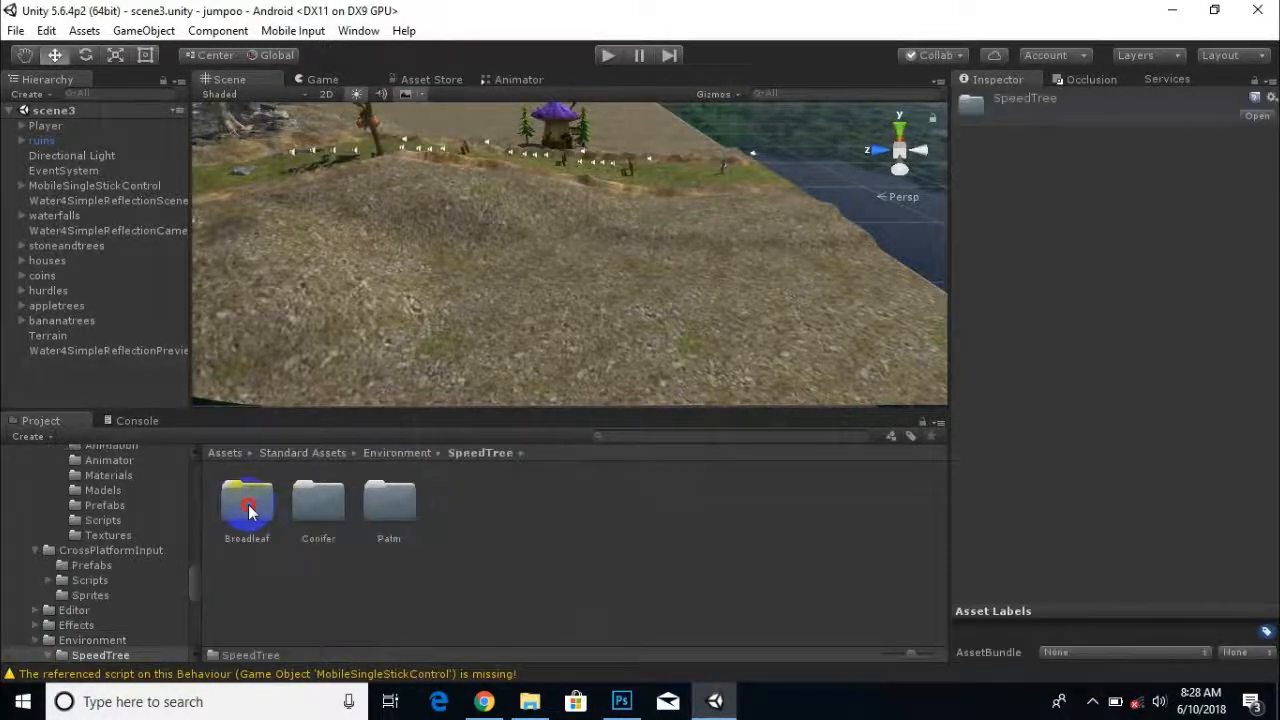
double_click(303, 505)
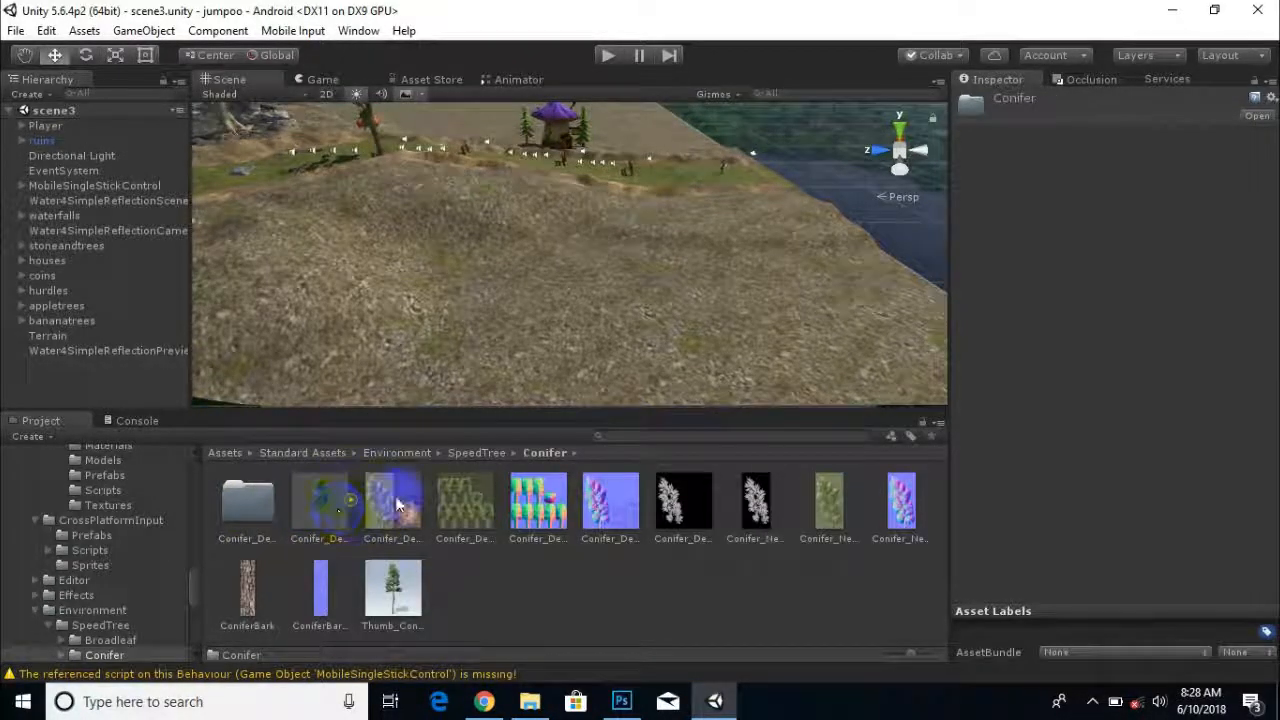
Place Conifer_Desktop on the bare terrain in front of the grassy path and move it to X 13.9.
drag(306, 514, 531, 323)
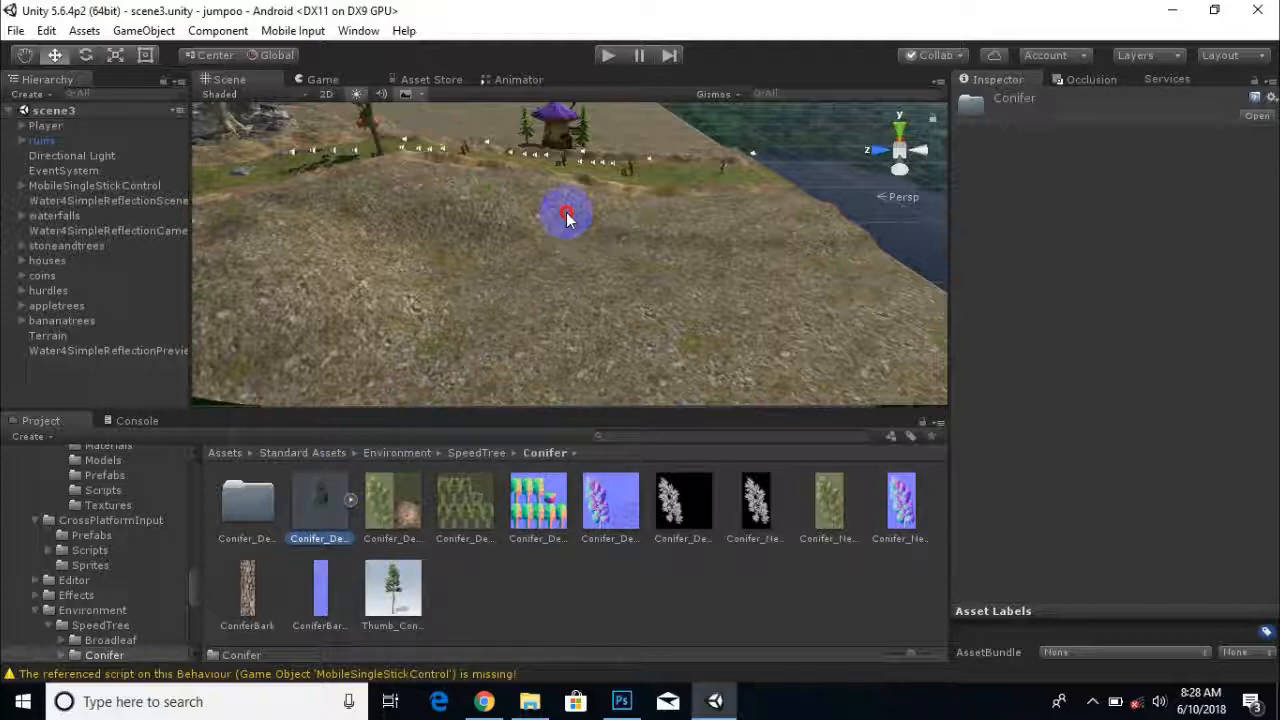
drag(566, 218, 575, 310)
key(f)
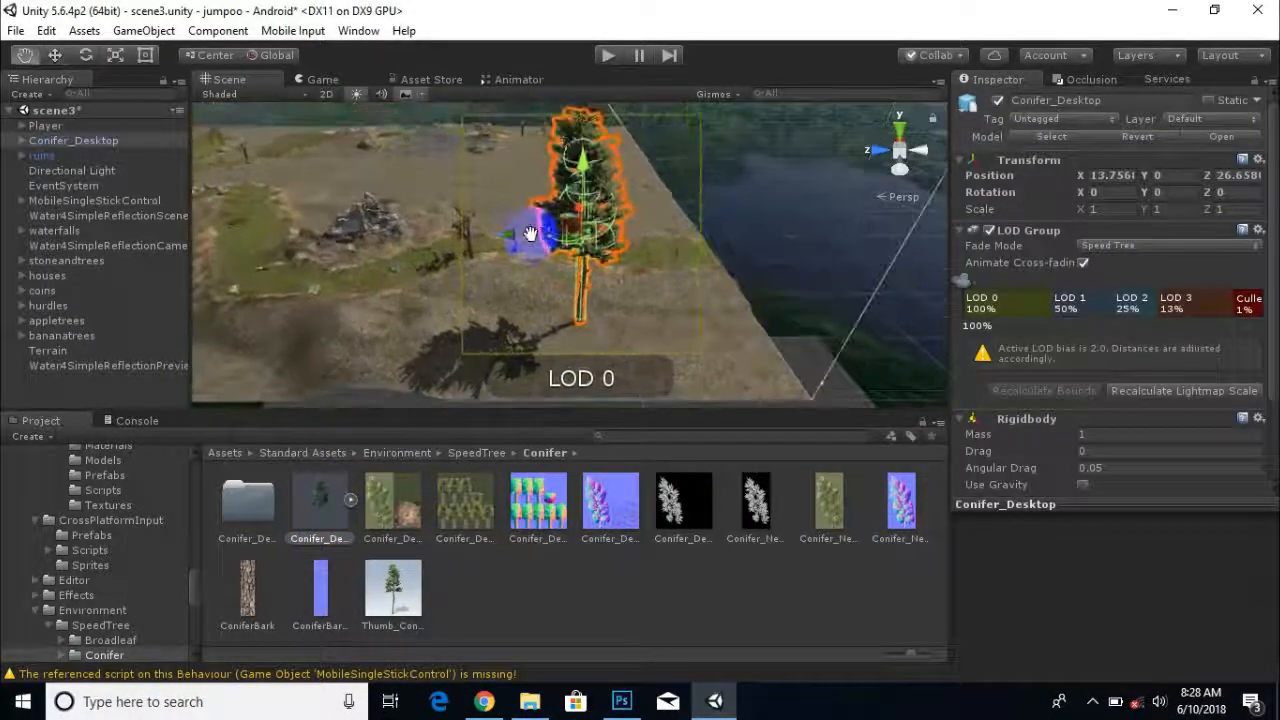
drag(600, 190, 597, 213)
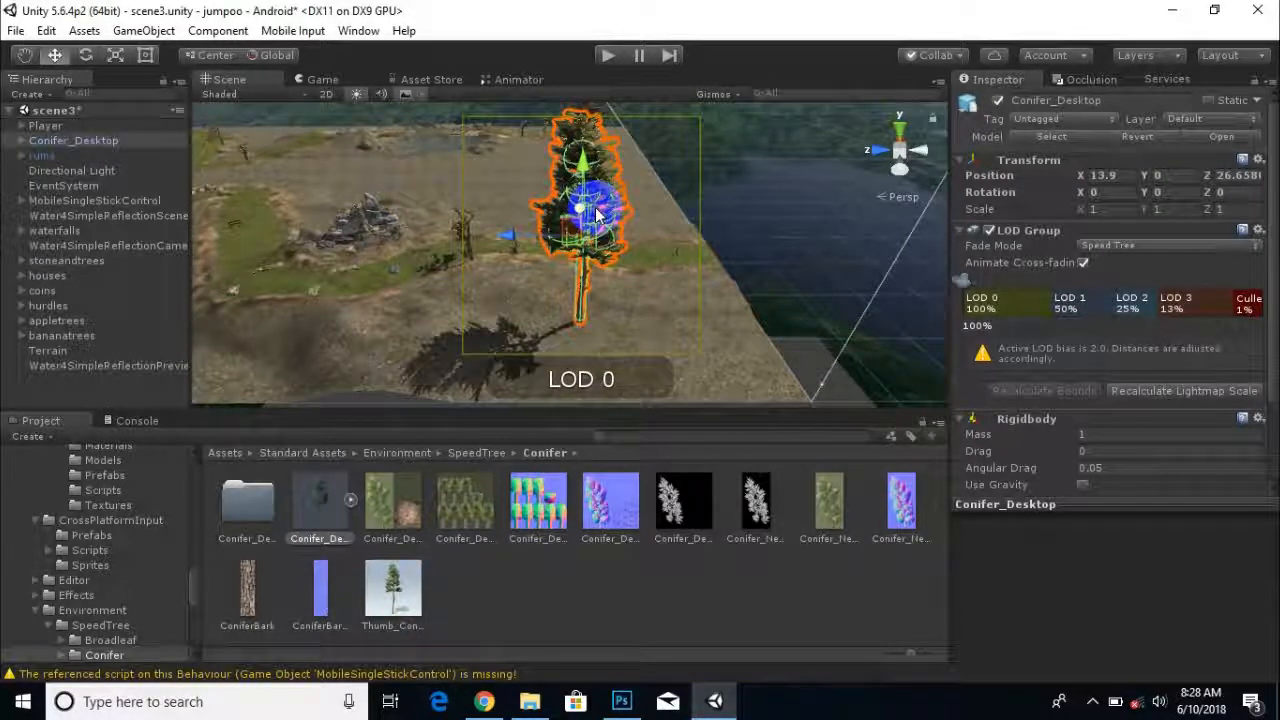
Duplicate the conifer, move the copy along the Z axis to about 39.6, and undo both changes.
key(ctrl+d)
drag(514, 237, 409, 243)
key(f)
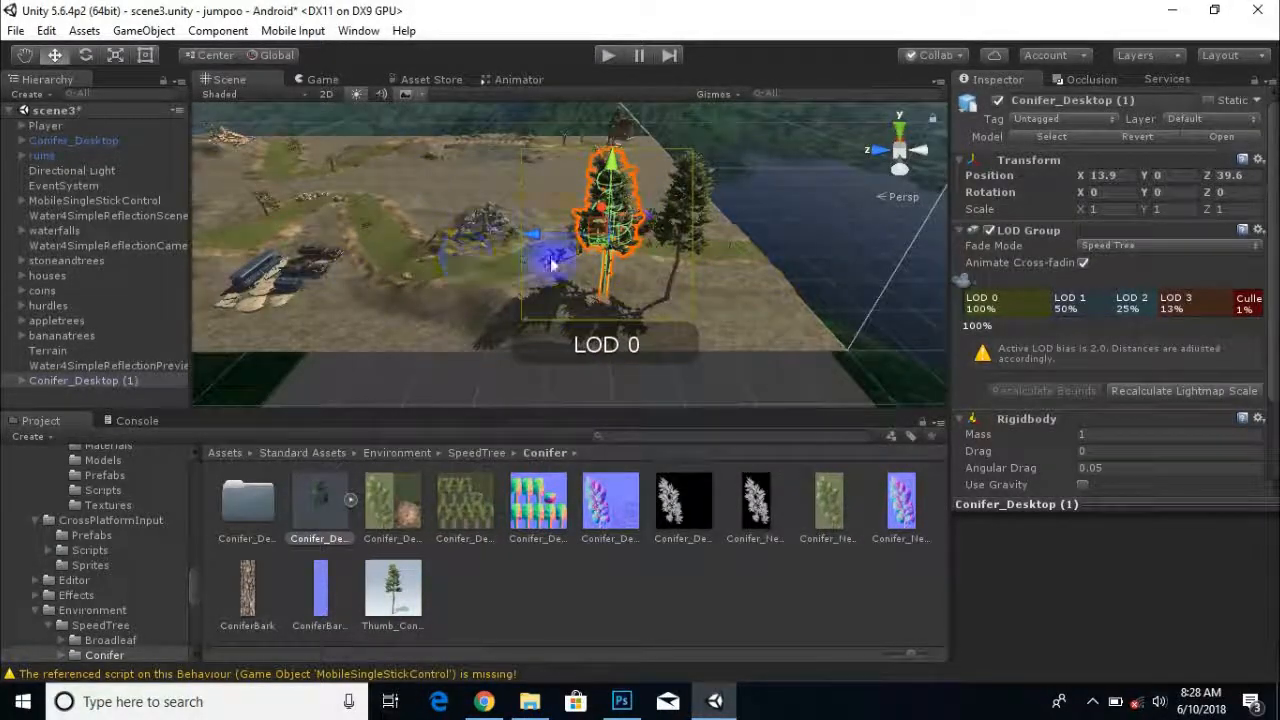
key(ctrl+z)
key(ctrl+z)
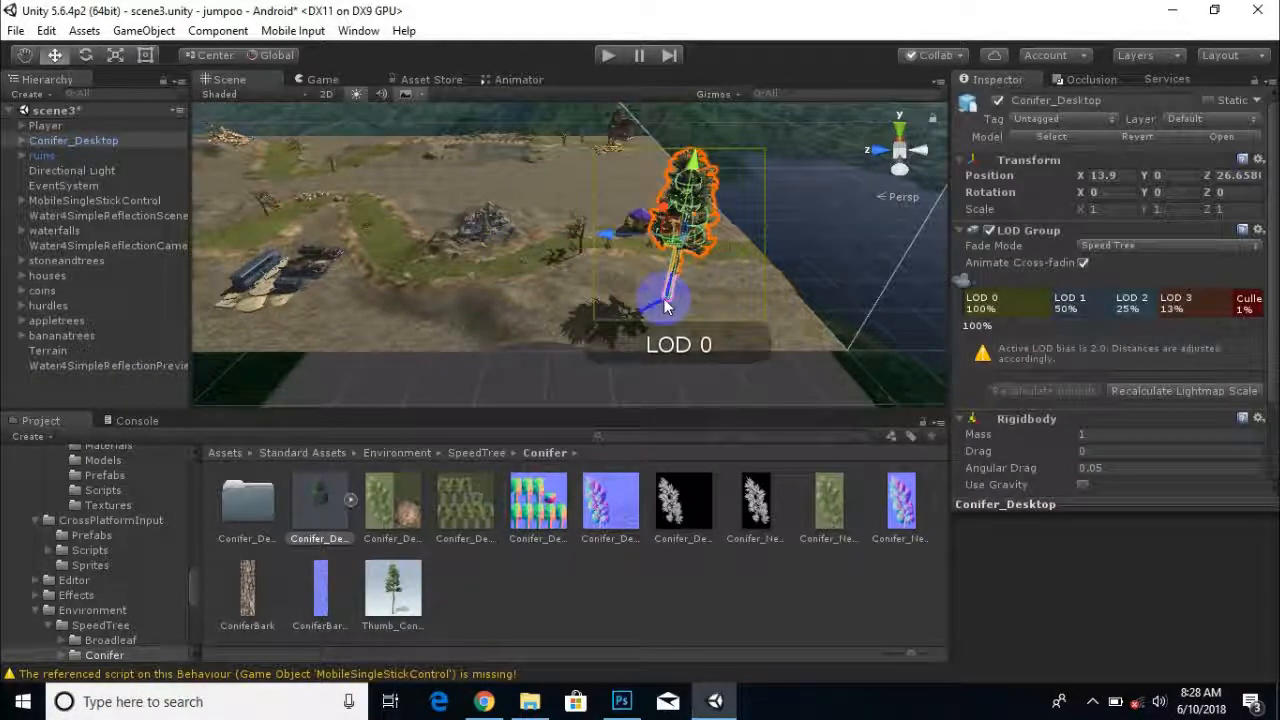
Delete Conifer_Desktop from the scene.
key(Delete)
scroll(662, 300, up, 5)
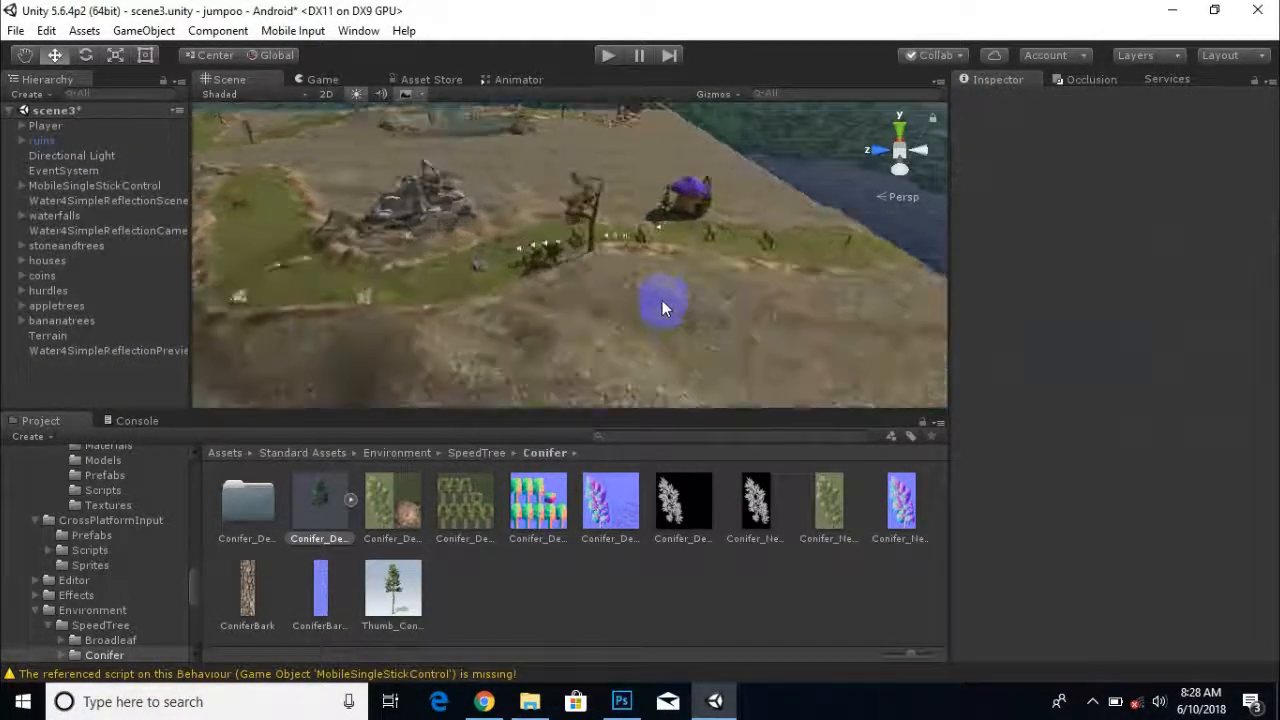
scroll(662, 300, up, 5)
middle_drag(662, 300, 526, 283)
scroll(470, 356, down, 2)
scroll(477, 357, up, 4)
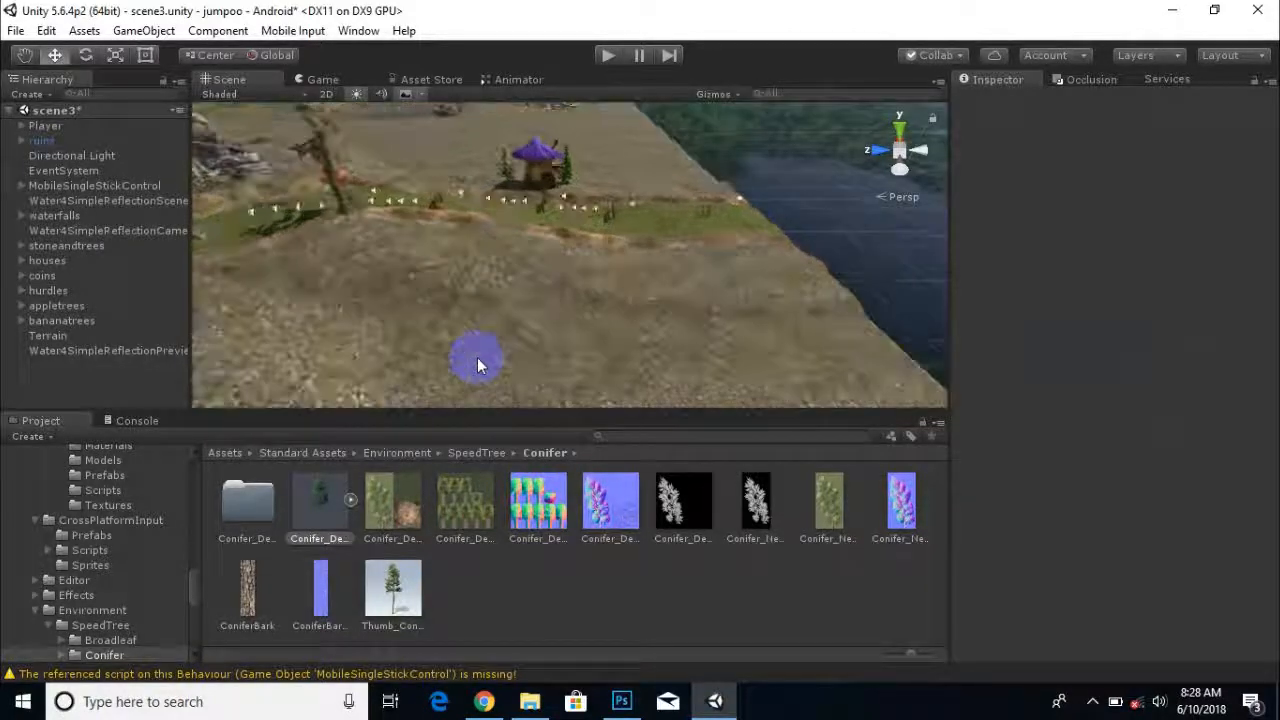
scroll(480, 354, up, 3)
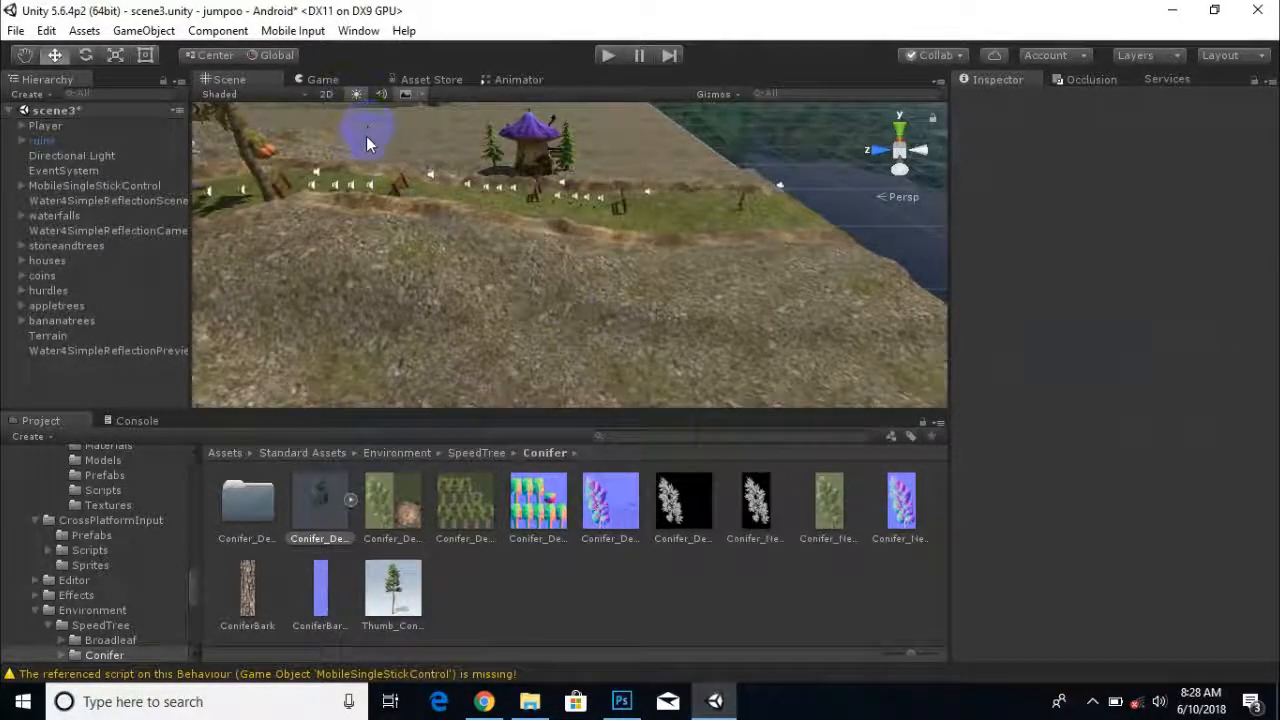
Look through the Tree Pack 2 assets, including the Tree 2_Textures folder and the Tree 2 prefab.
click(218, 452)
scroll(374, 525, down, 2)
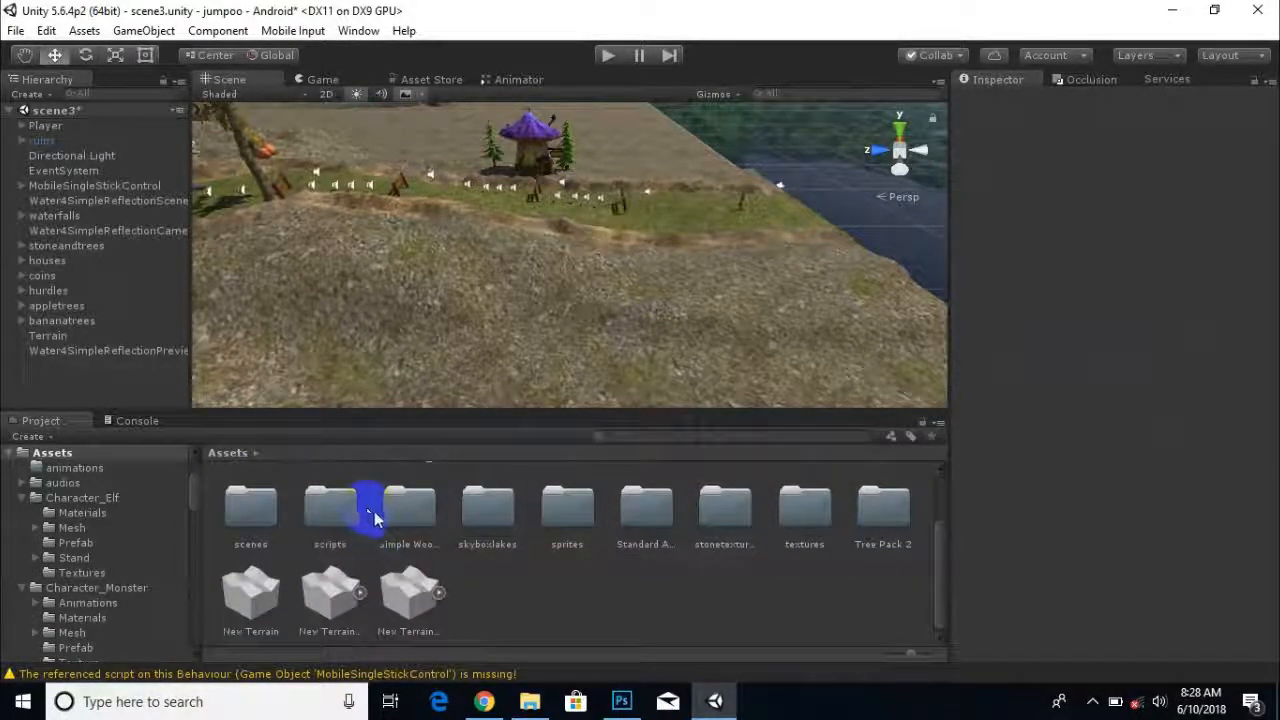
scroll(497, 563, up, 1)
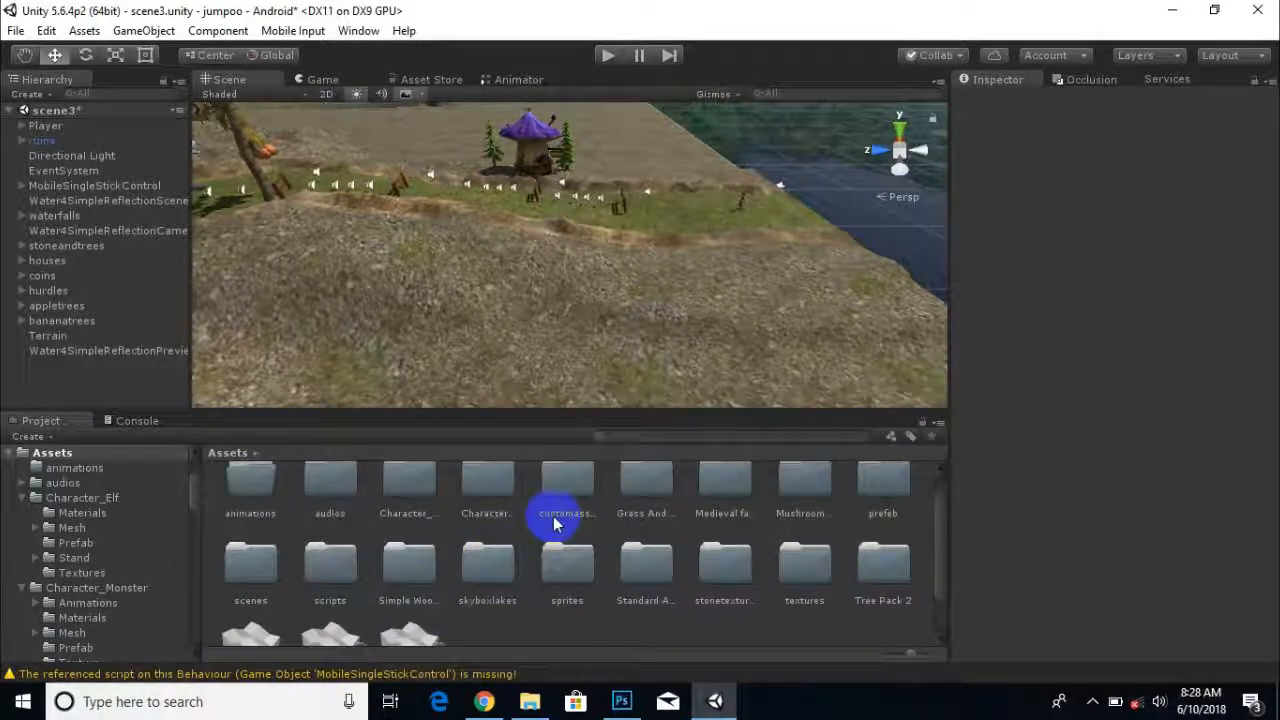
drag(535, 475, 510, 387)
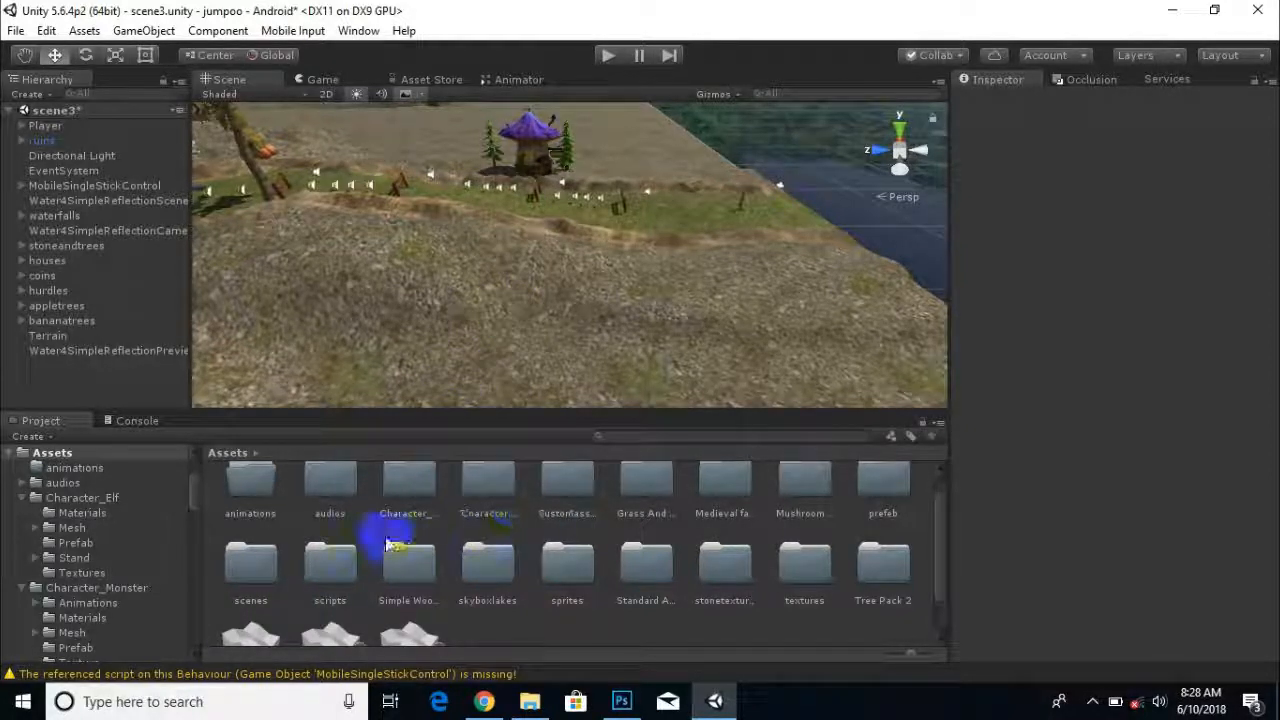
scroll(606, 543, down, 1)
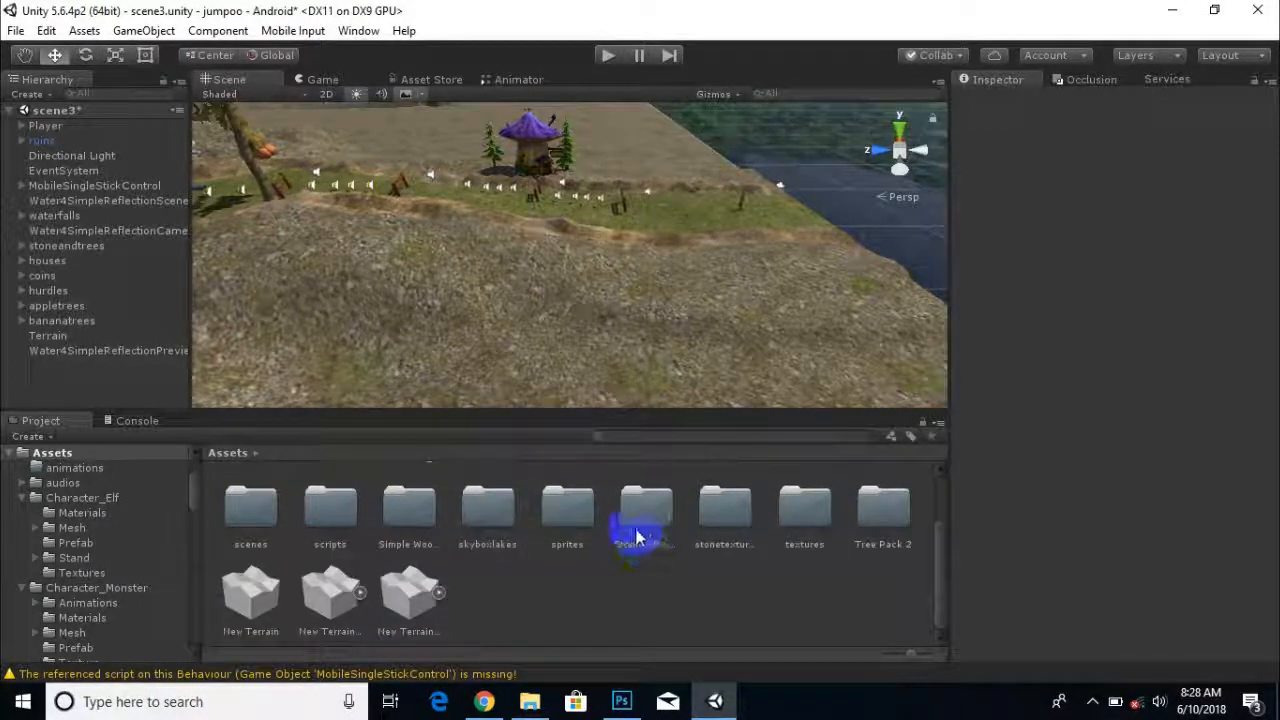
drag(637, 537, 307, 549)
double_click(875, 512)
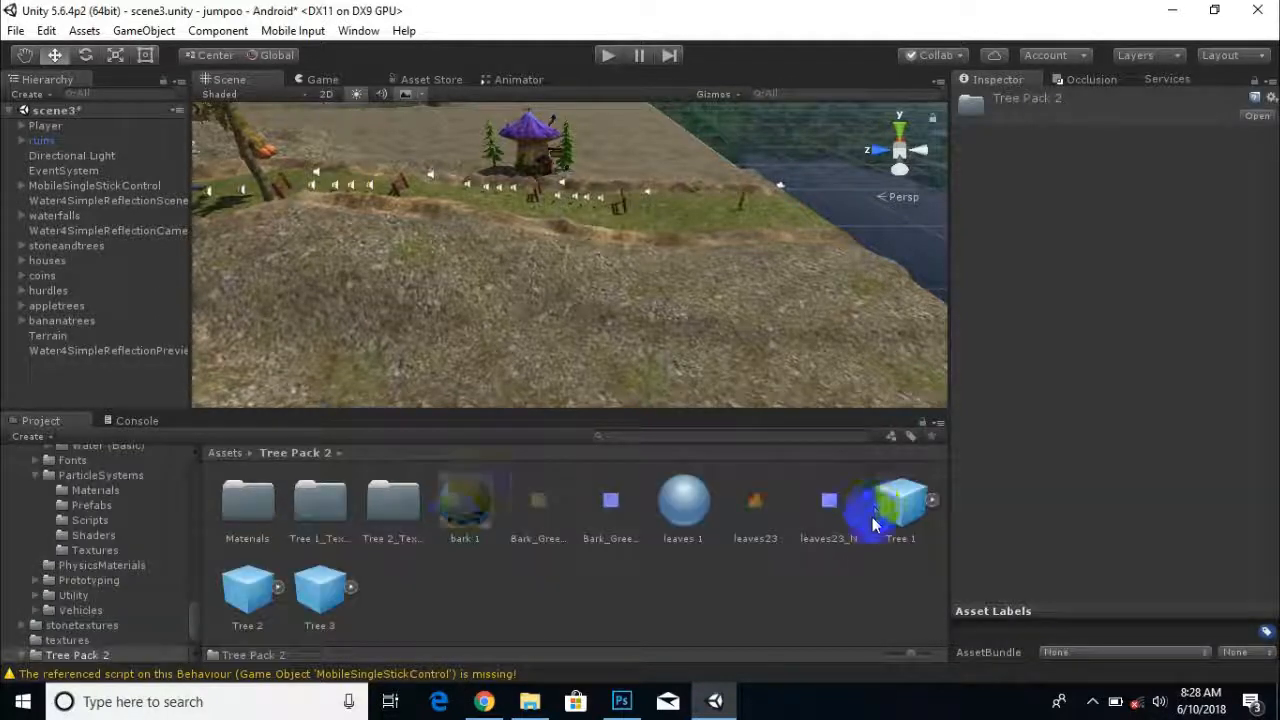
double_click(372, 508)
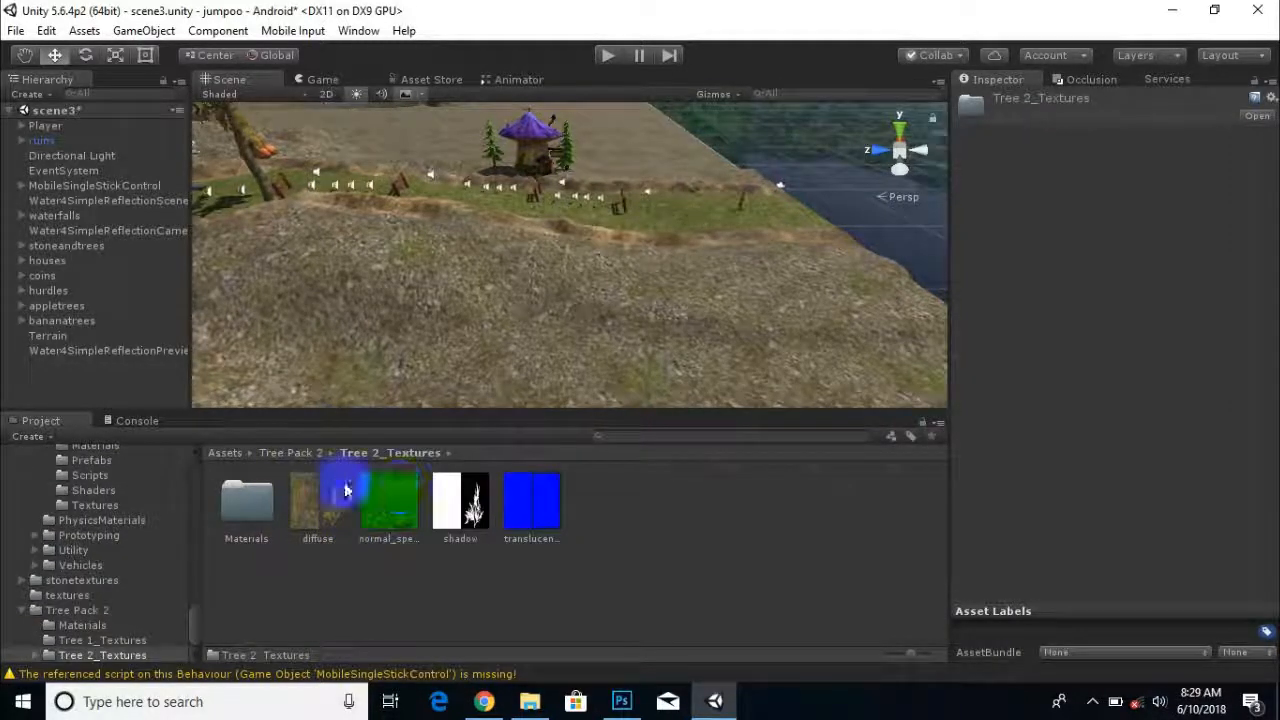
click(307, 455)
click(279, 598)
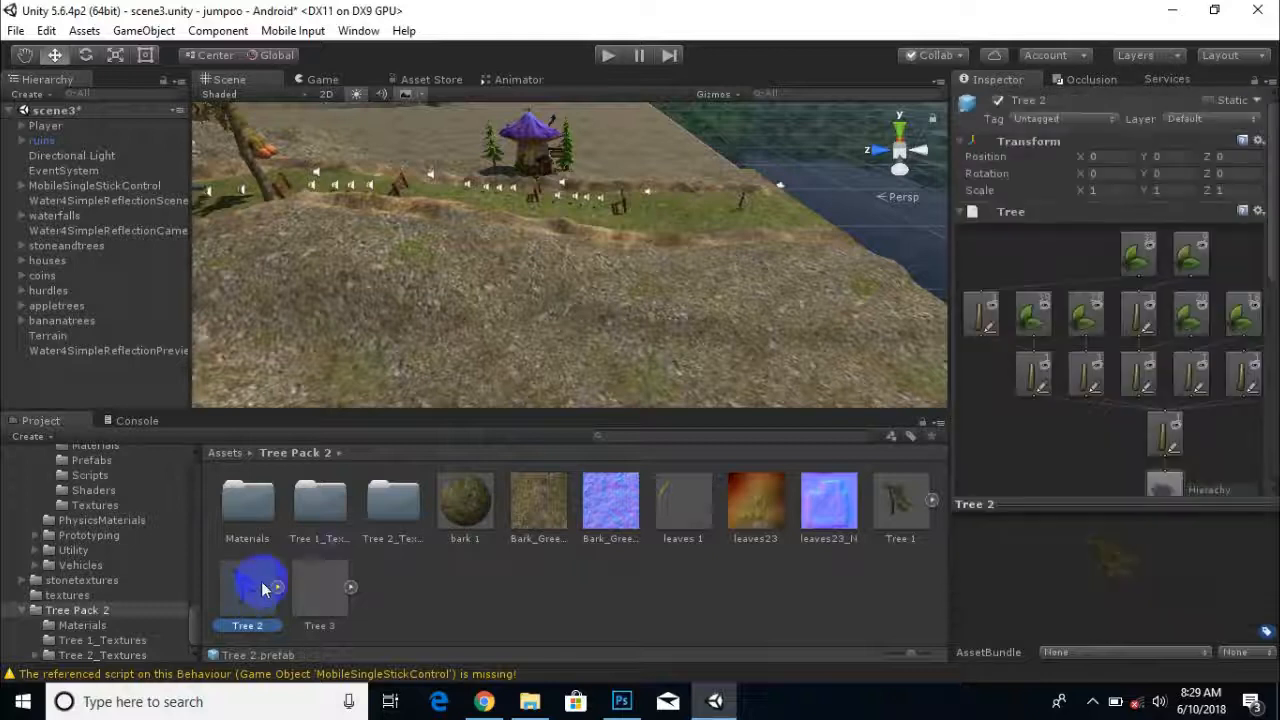
Open the trees folder inside the project's customassets folder.
click(236, 453)
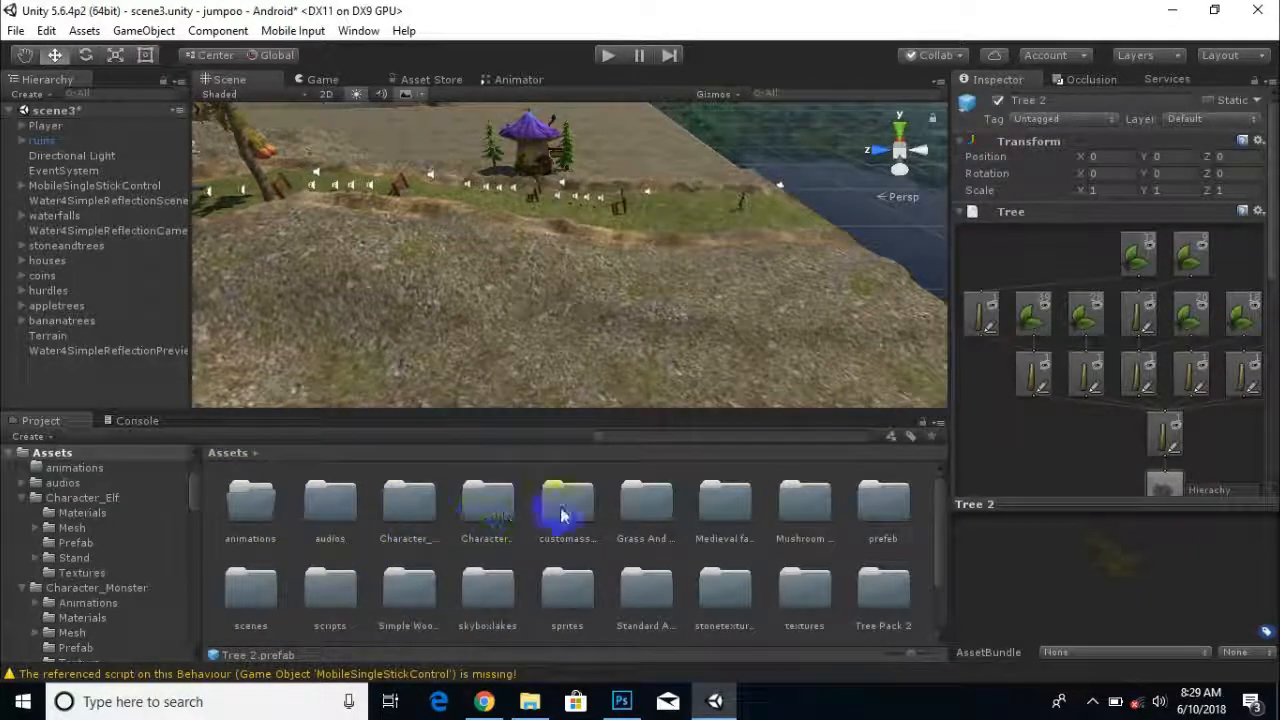
double_click(561, 515)
click(319, 505)
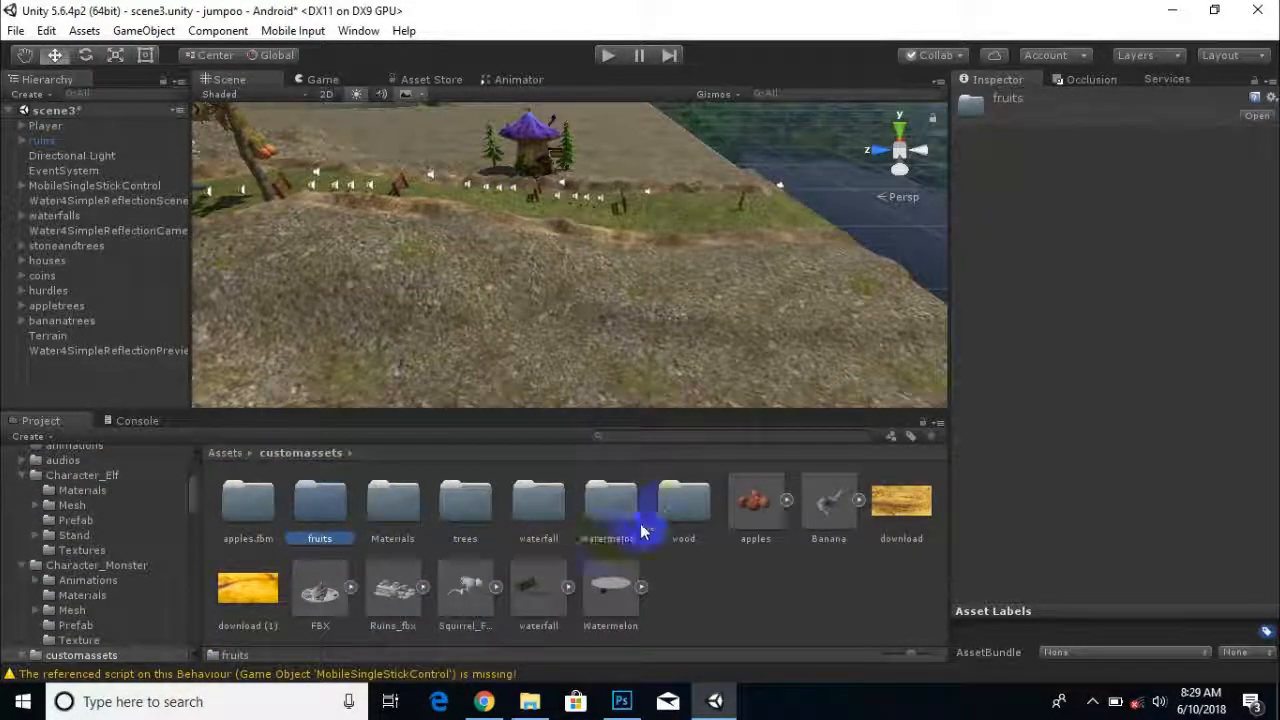
double_click(465, 505)
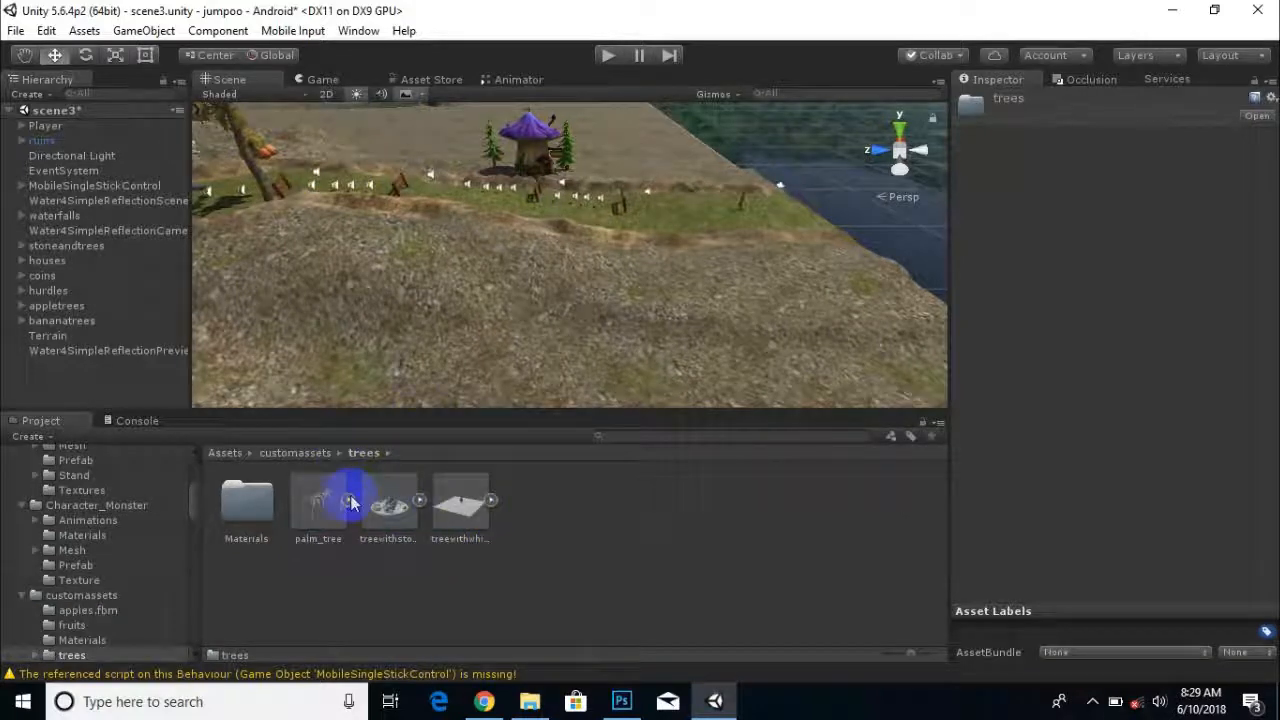
Place palm_tree on the bare terrain in front of the mushroom house and scale it uniformly to about 1.67.
drag(330, 513, 584, 322)
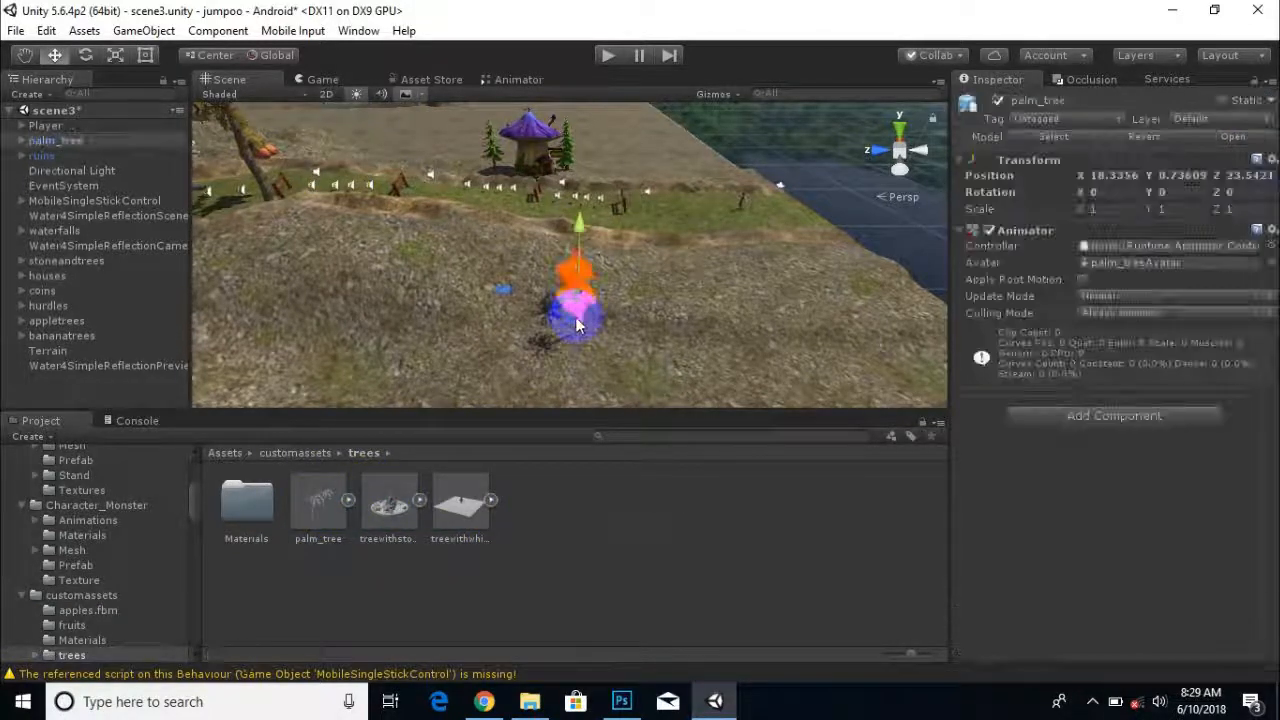
scroll(577, 325, up, 3)
middle_drag(622, 318, 623, 271)
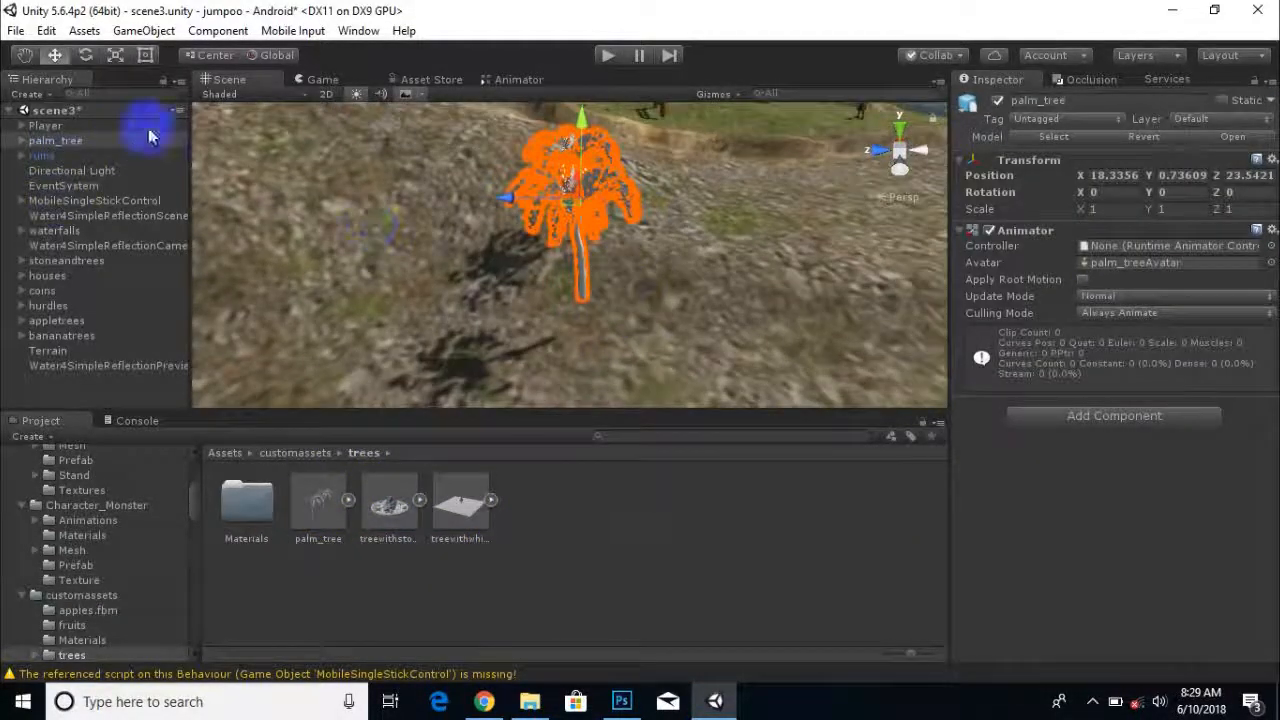
click(118, 56)
drag(571, 200, 586, 206)
click(525, 225)
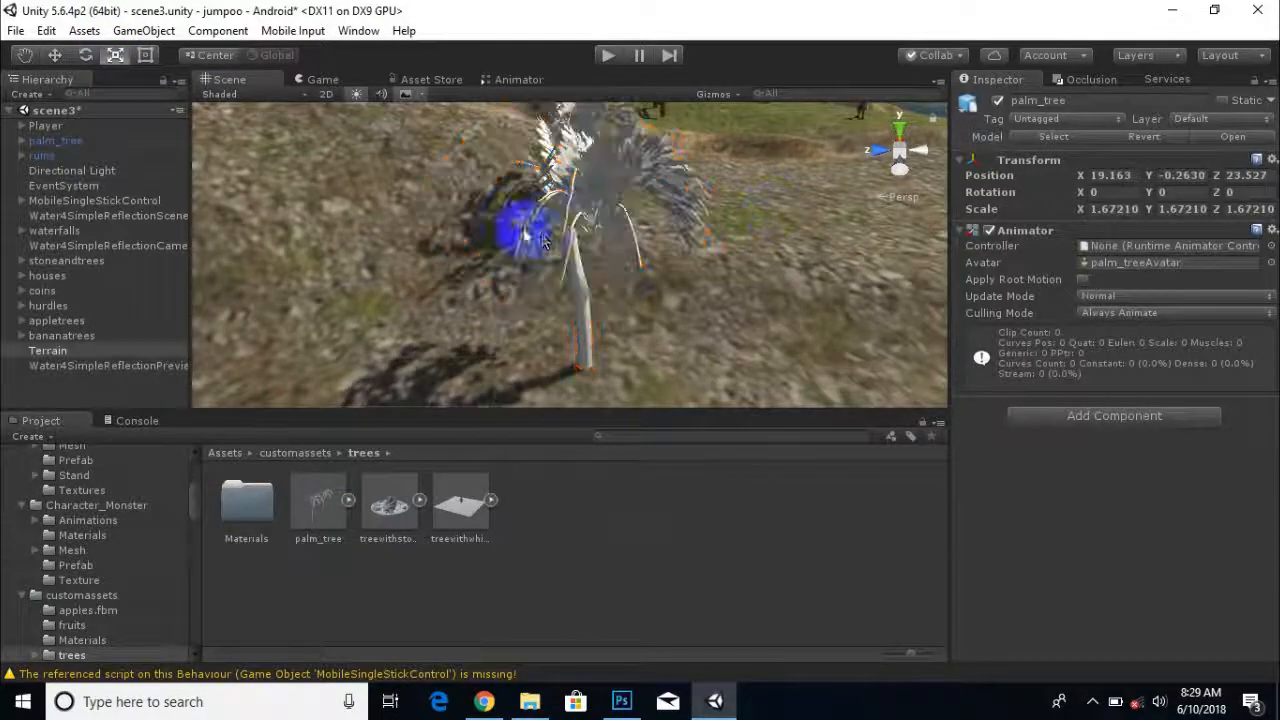
Delete the palm_tree object from the scene.
click(572, 271)
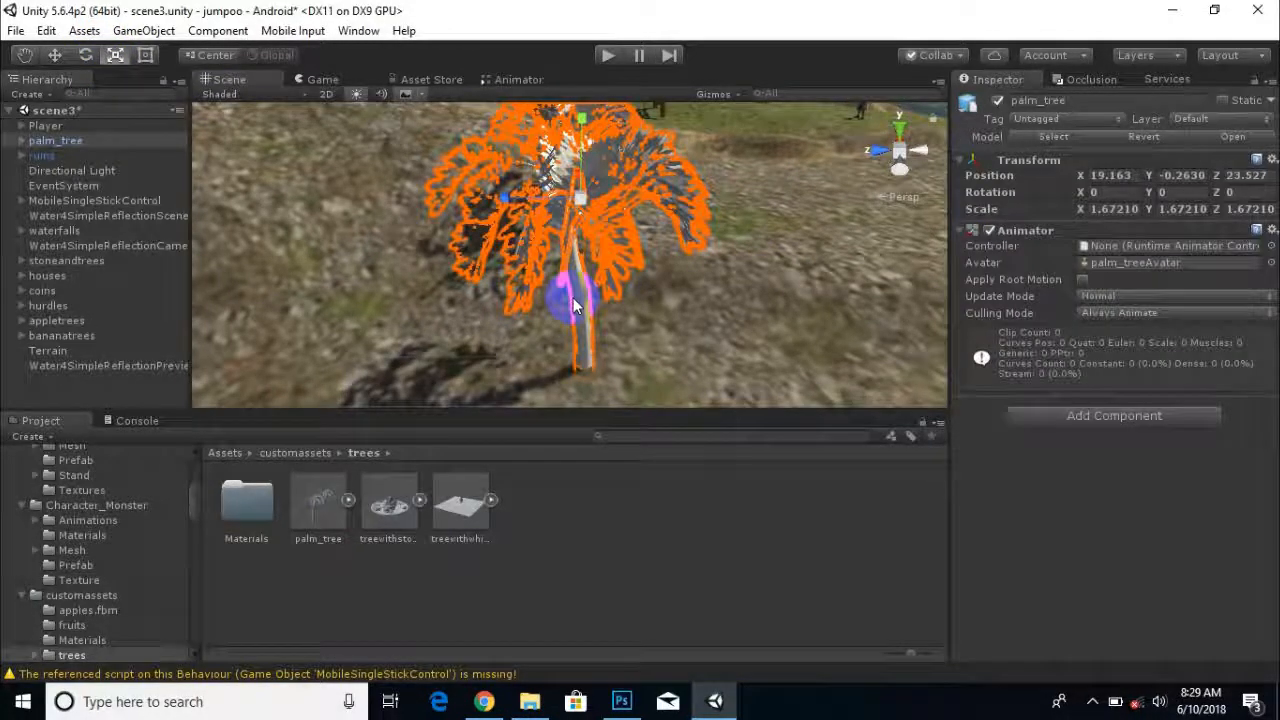
key(Delete)
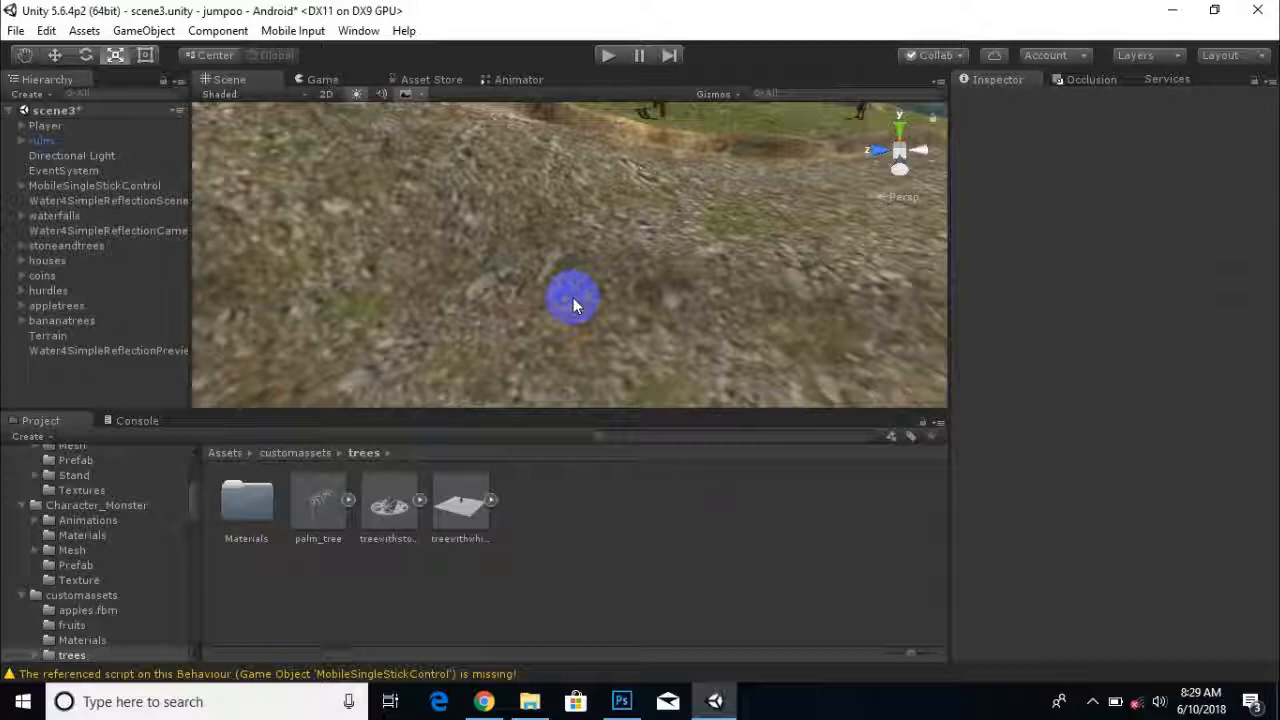
Select the terrain and start adding a new tree type for its Place Trees tool.
scroll(507, 241, down, 1)
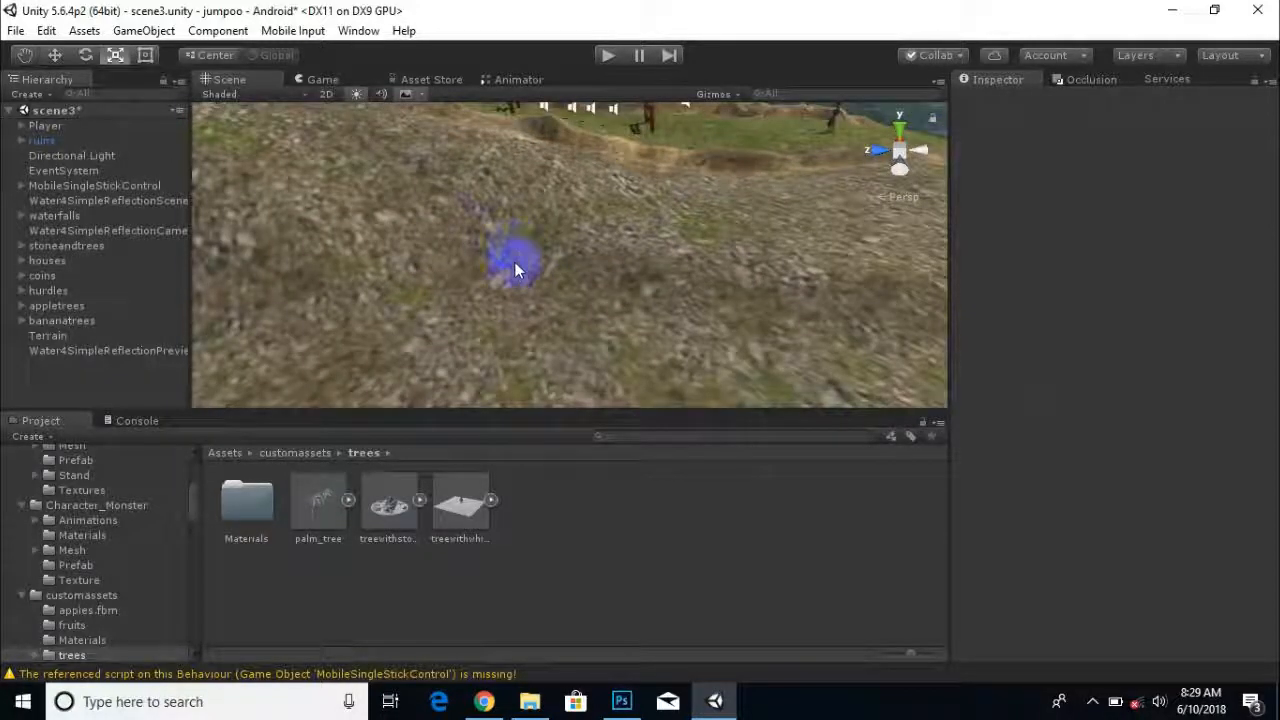
click(408, 245)
scroll(408, 238, down, 3)
alt+drag(406, 234, 608, 277)
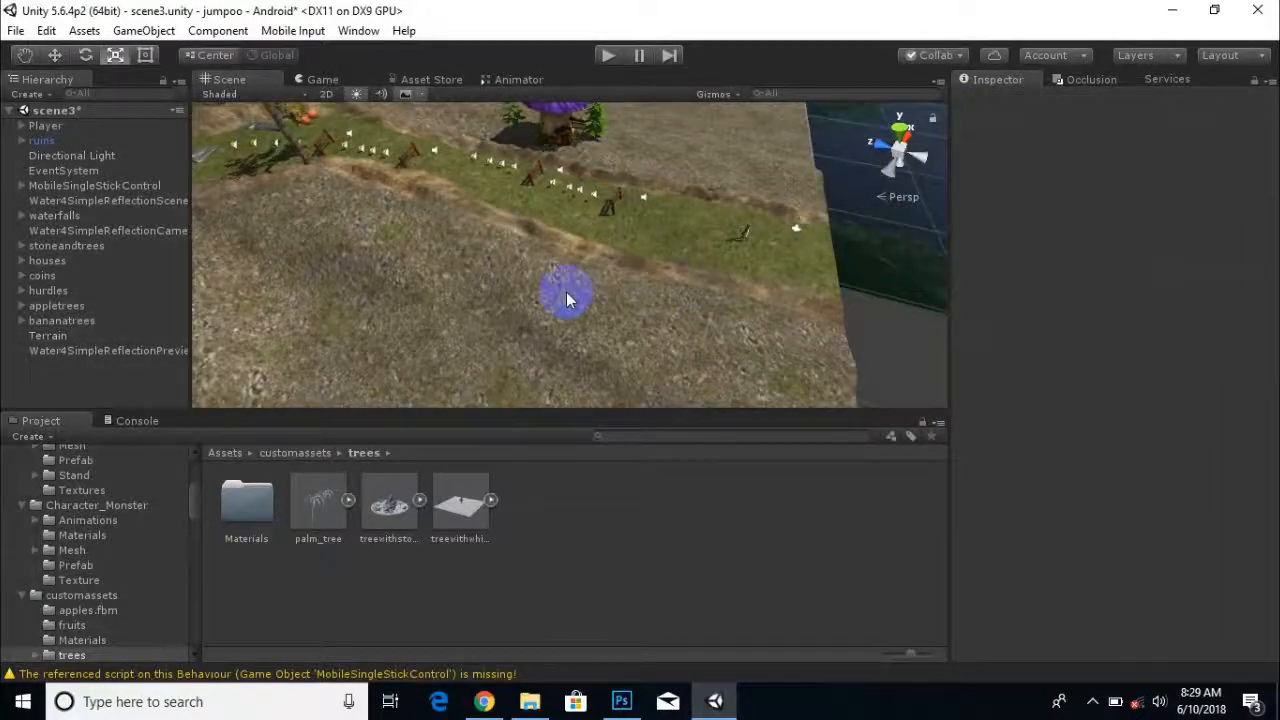
click(1026, 84)
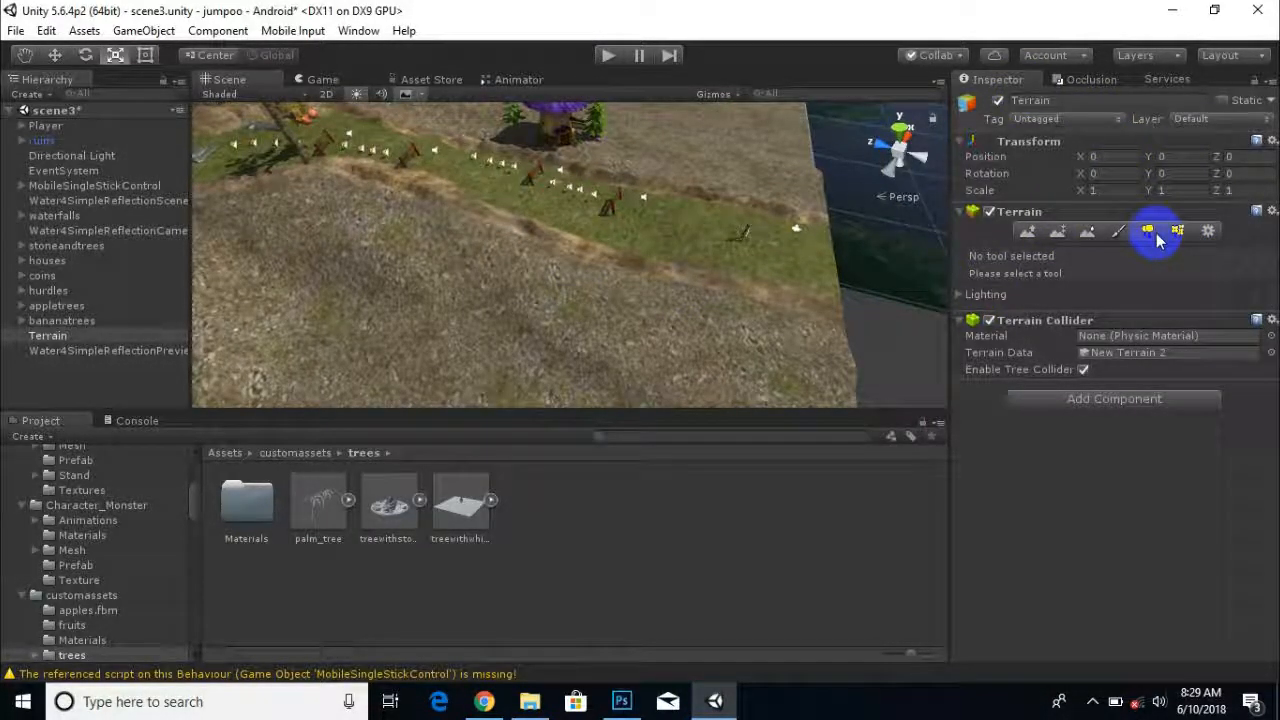
click(1152, 236)
click(1043, 358)
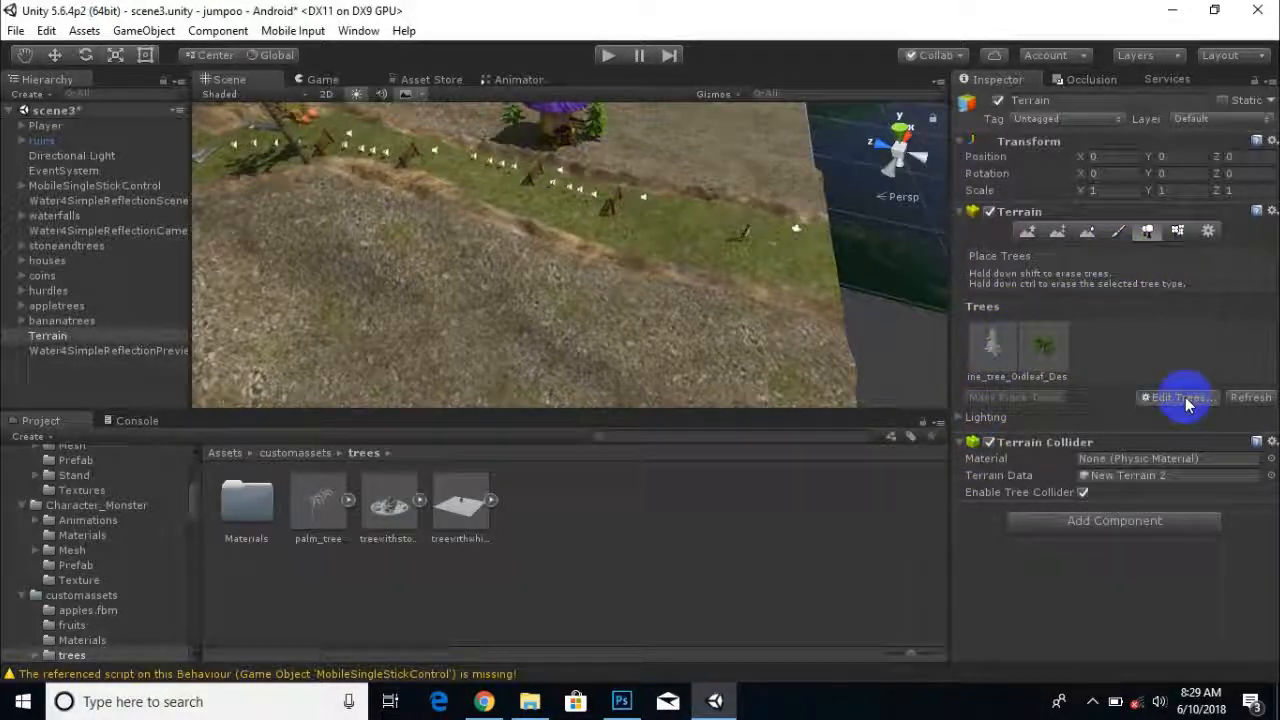
click(1146, 390)
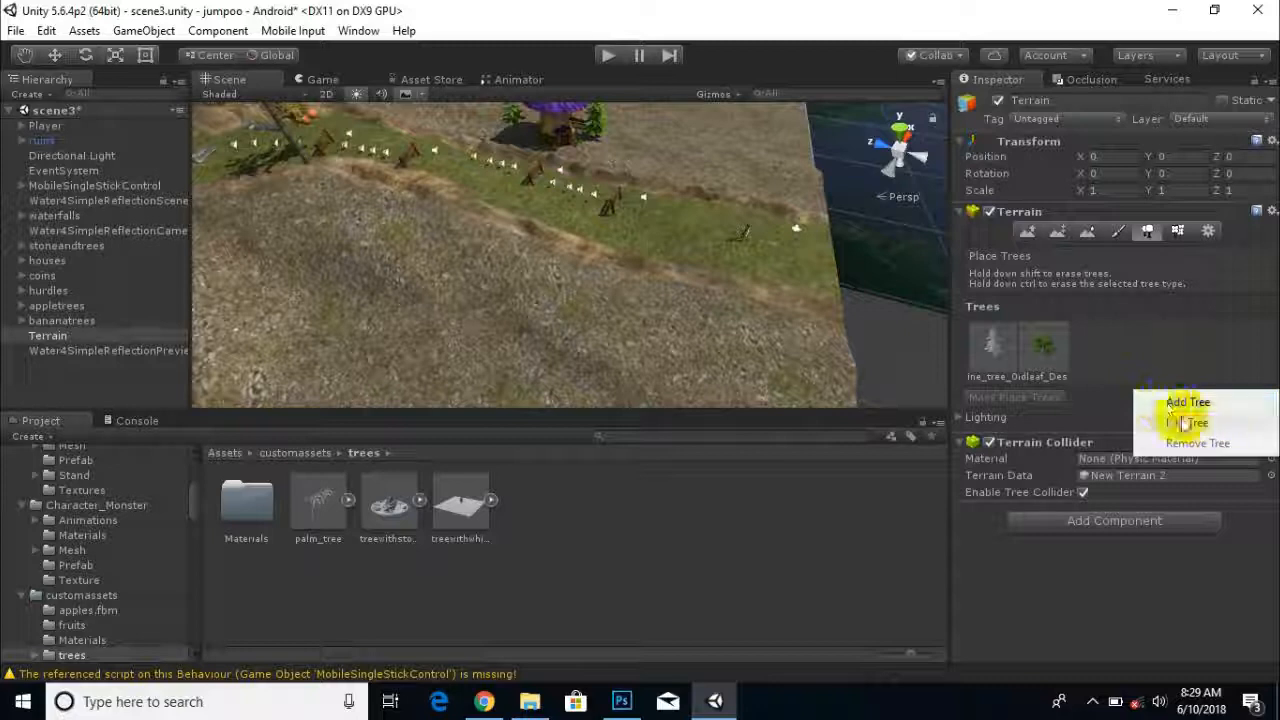
click(1190, 406)
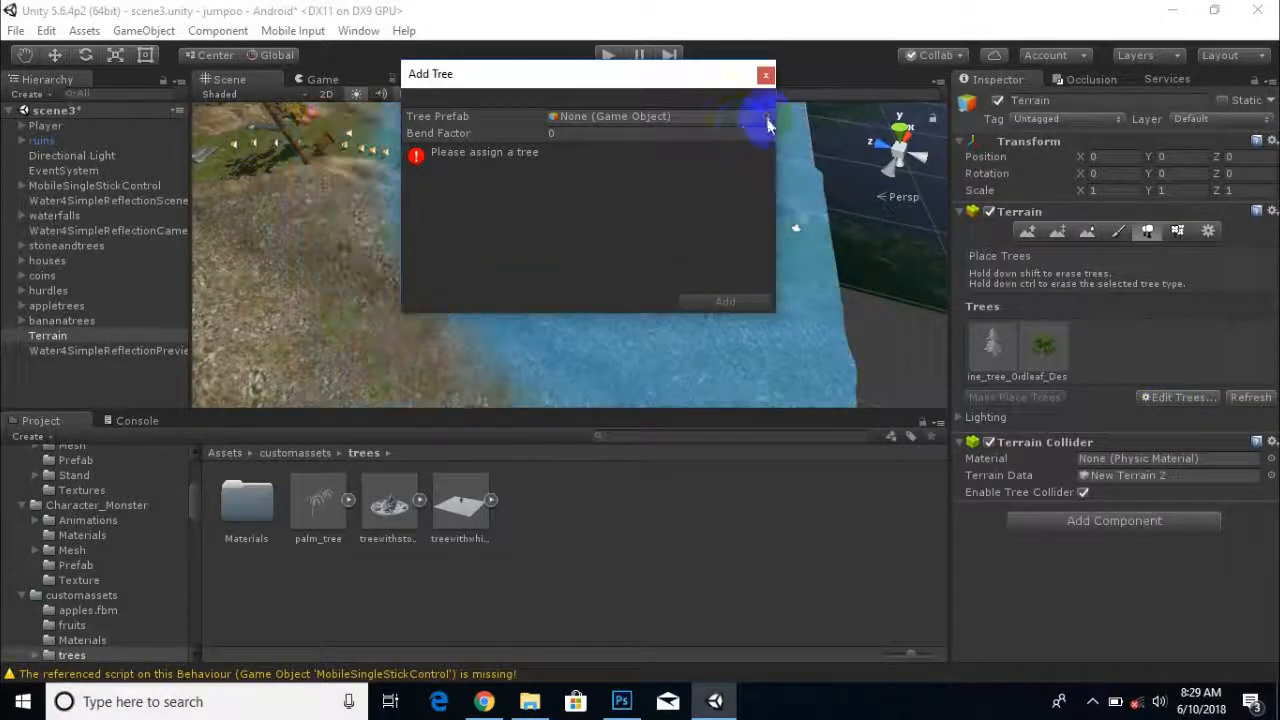
Search the prefabs for "tree", assign Tree 1 as the tree prefab, and add it to the terrain's trees.
click(764, 118)
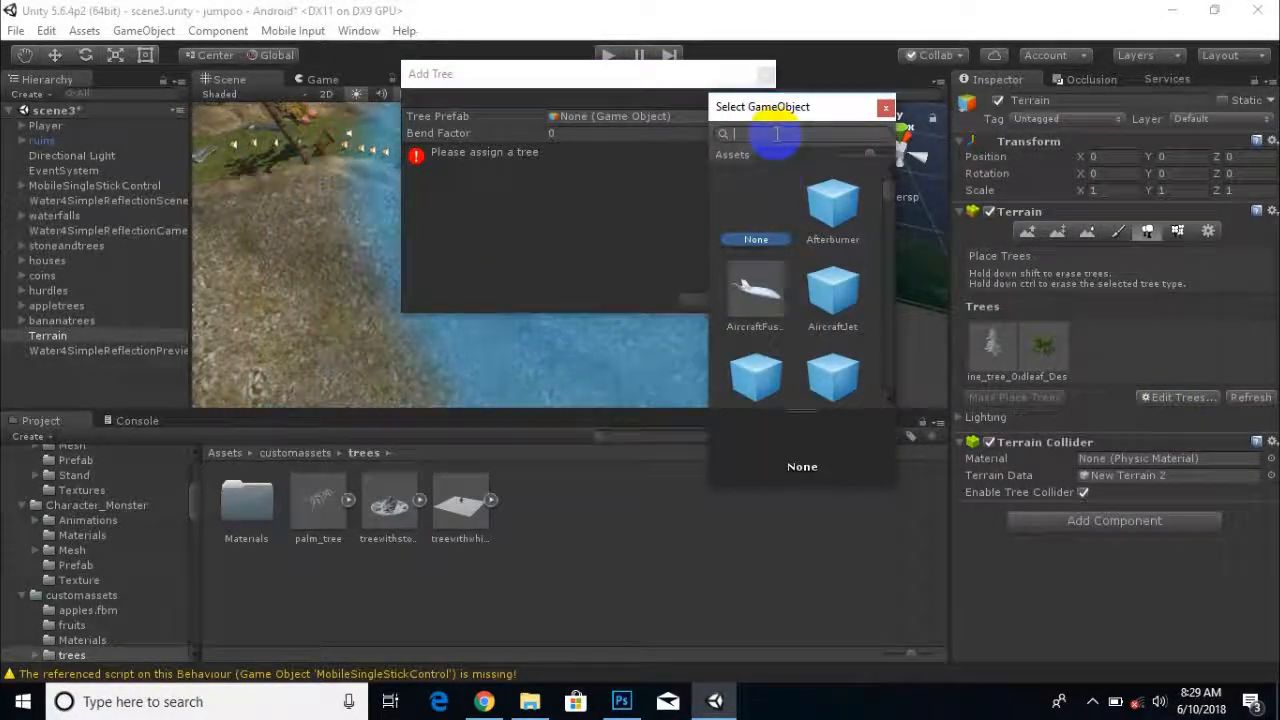
text(tree)
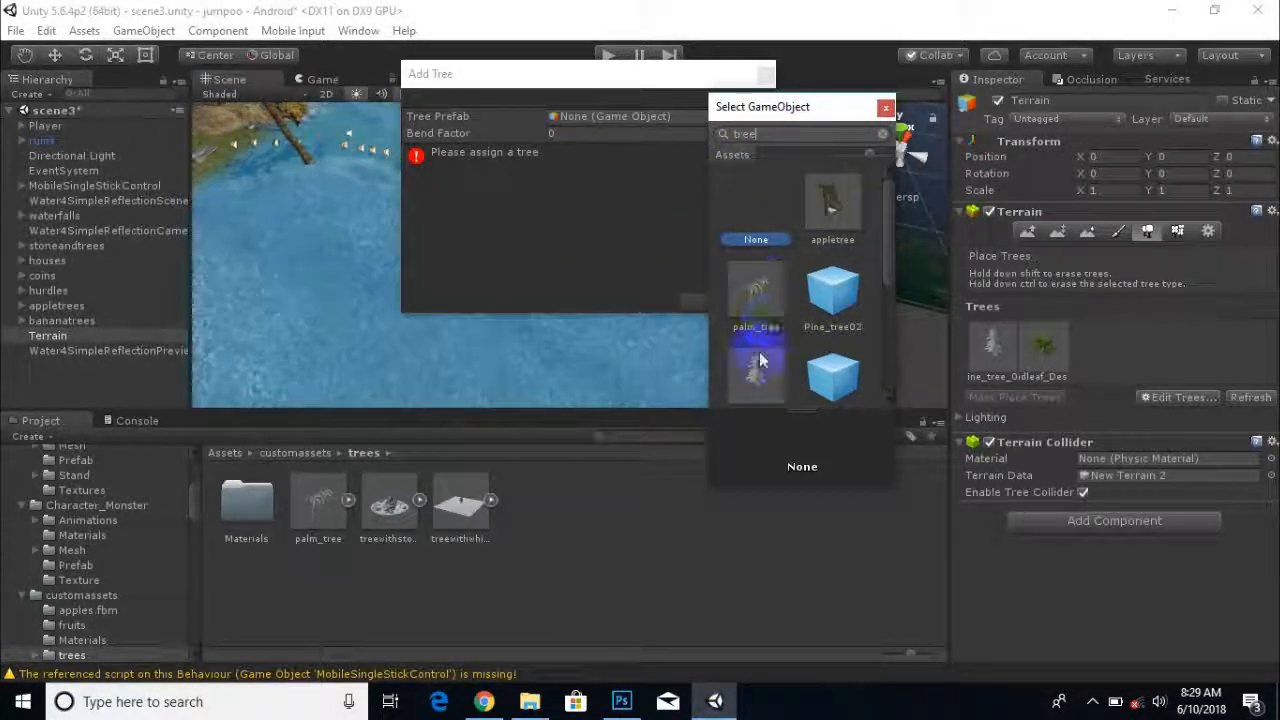
scroll(760, 360, down, 4)
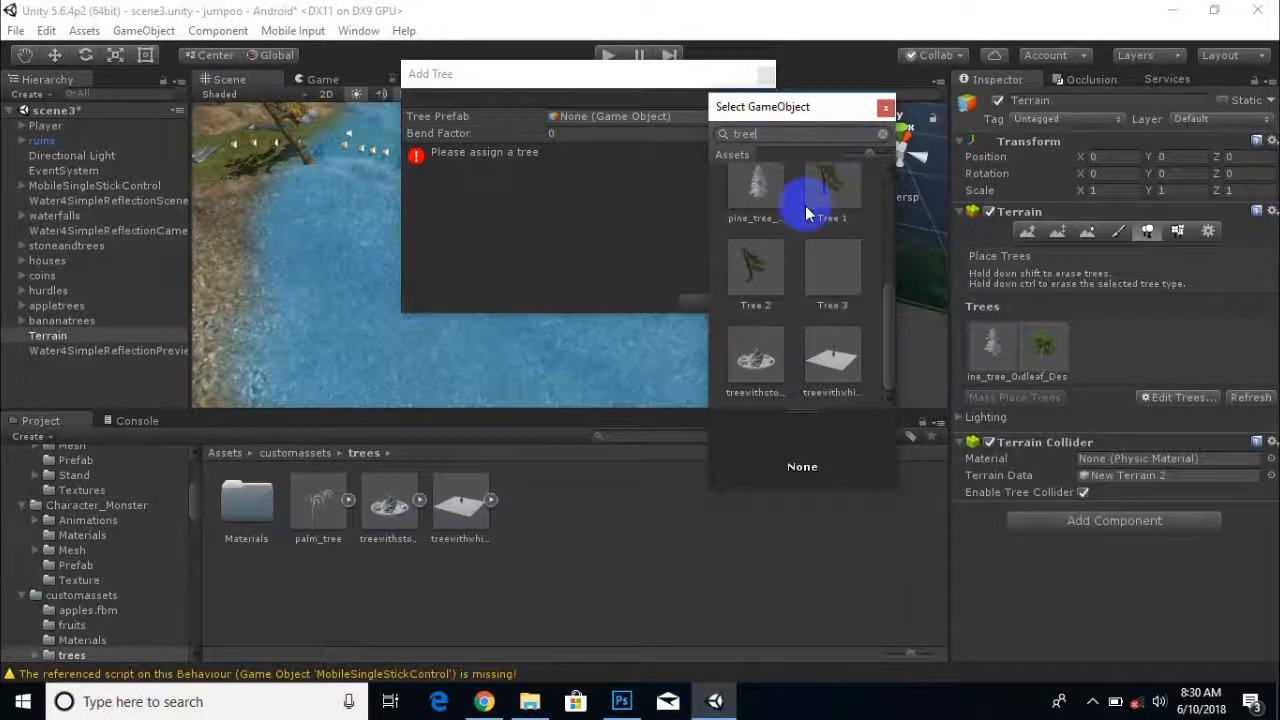
scroll(857, 265, up, 4)
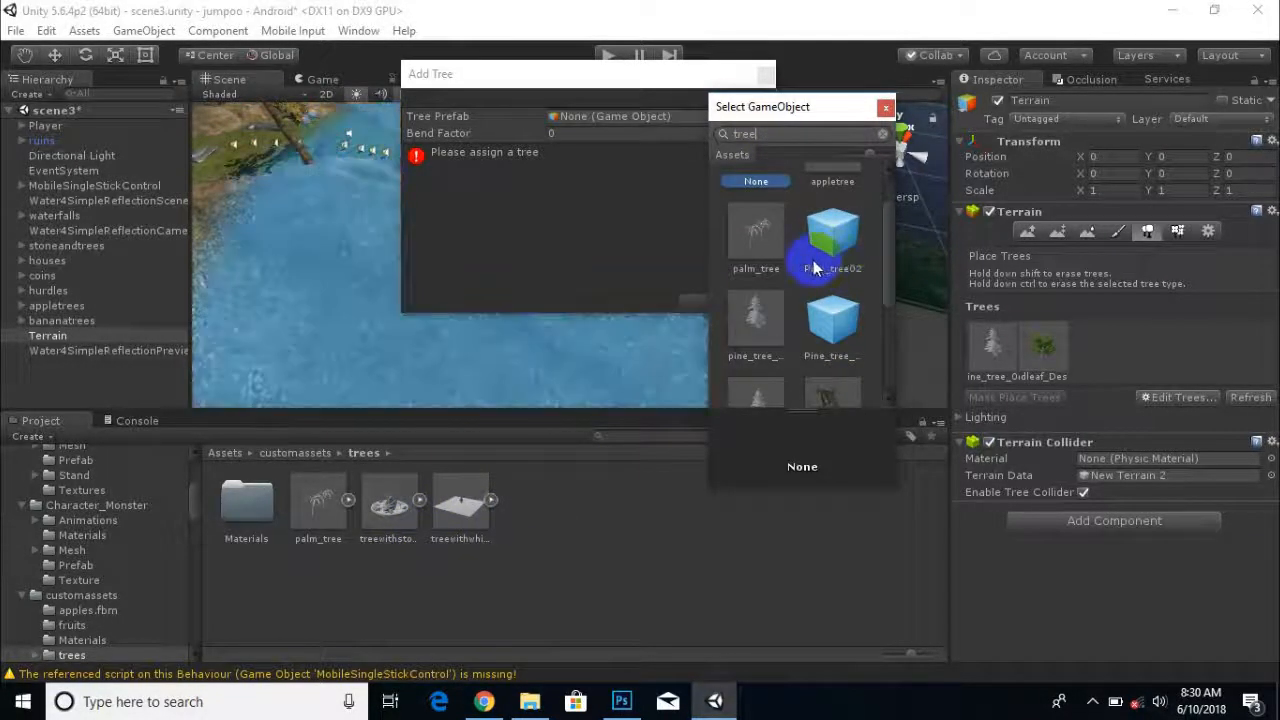
scroll(809, 285, down, 2)
click(845, 325)
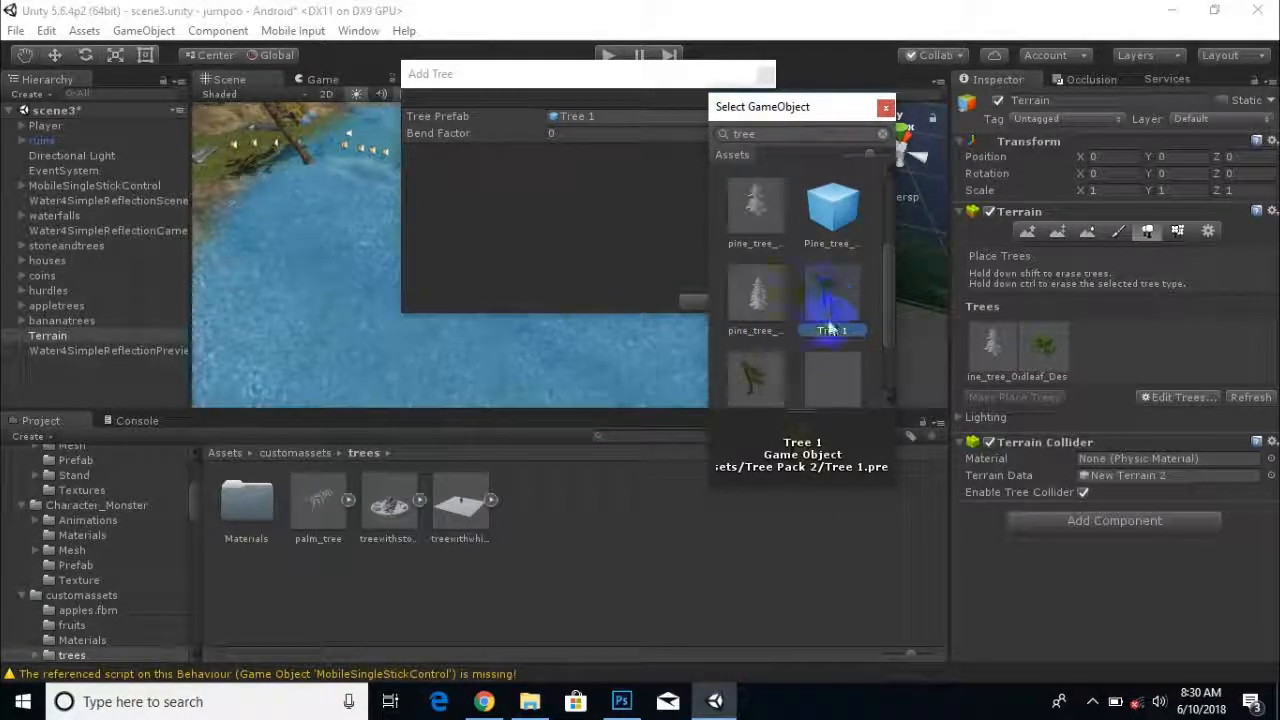
double_click(831, 301)
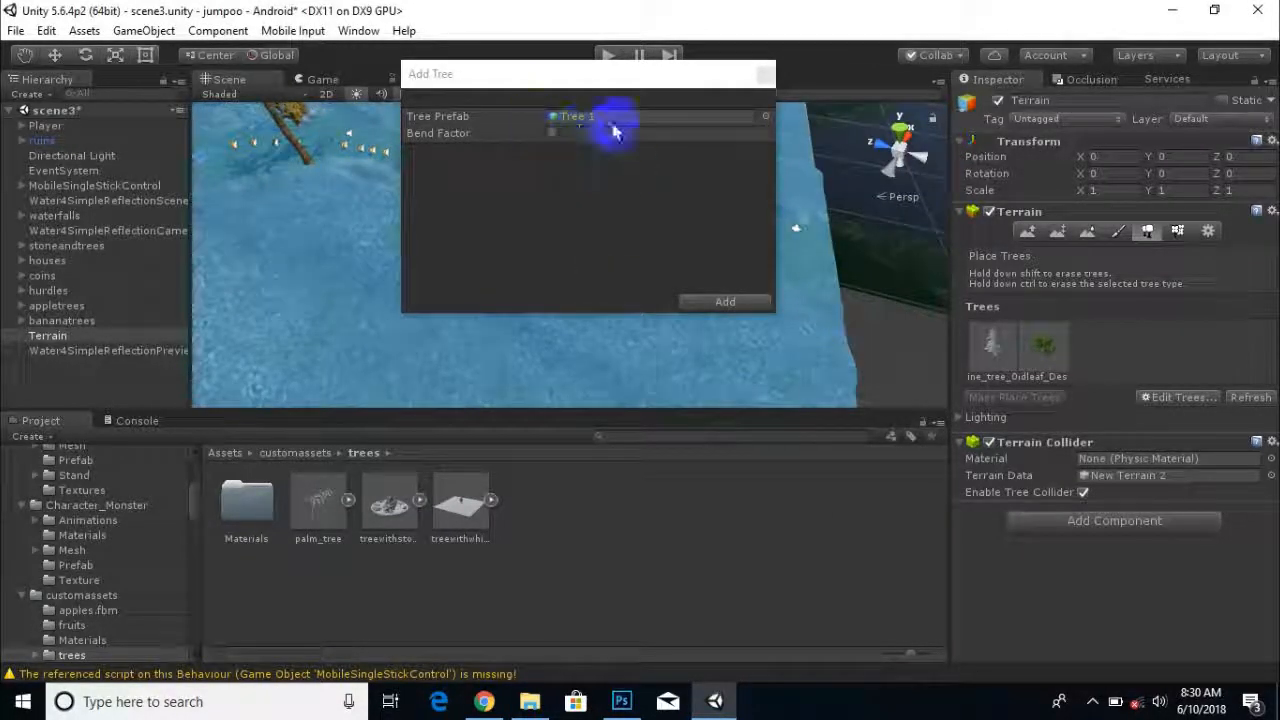
click(690, 300)
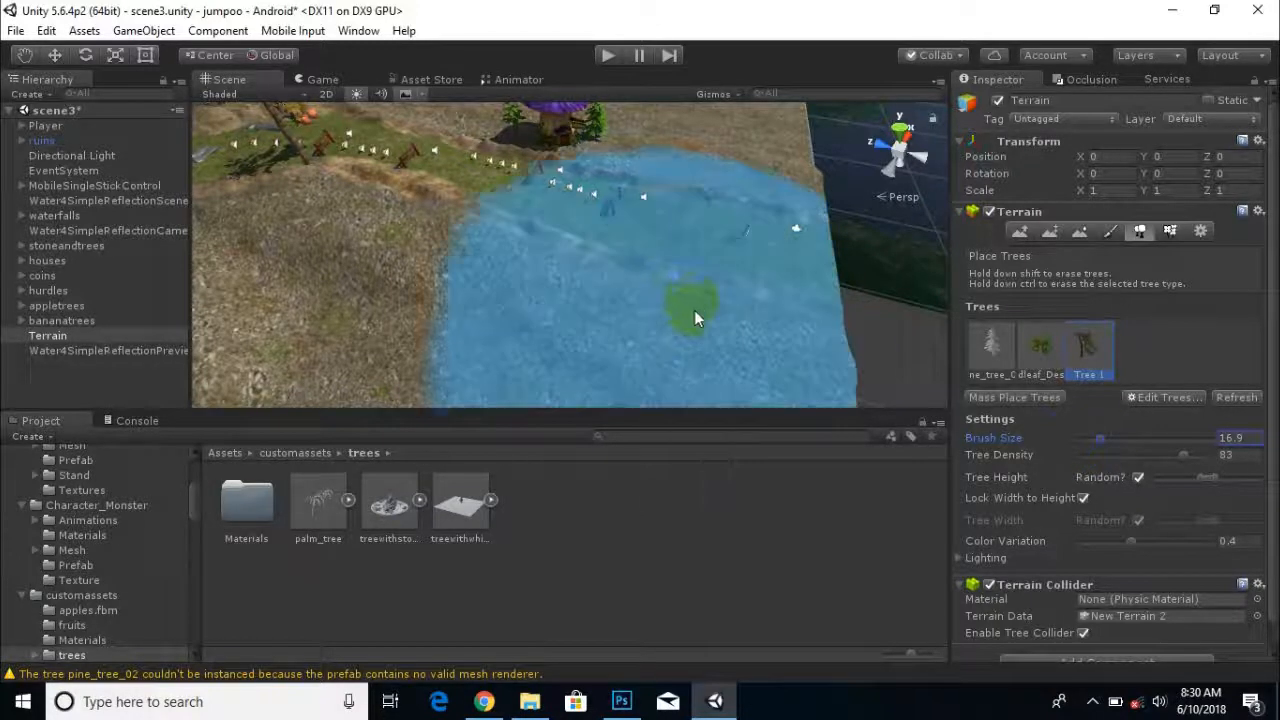
Paint Tree 1 trees across the whole terrain with brush size 16.9 and tree density 83.
scroll(813, 281, down, 3)
mouse_move(805, 279)
middle_down()
mouse_move(842, 303)
mouse_move(920, 306)
mouse_move(866, 277)
middle_up()
scroll(560, 229, up, 4)
middle_drag(426, 238, 700, 352)
scroll(700, 344, down, 4)
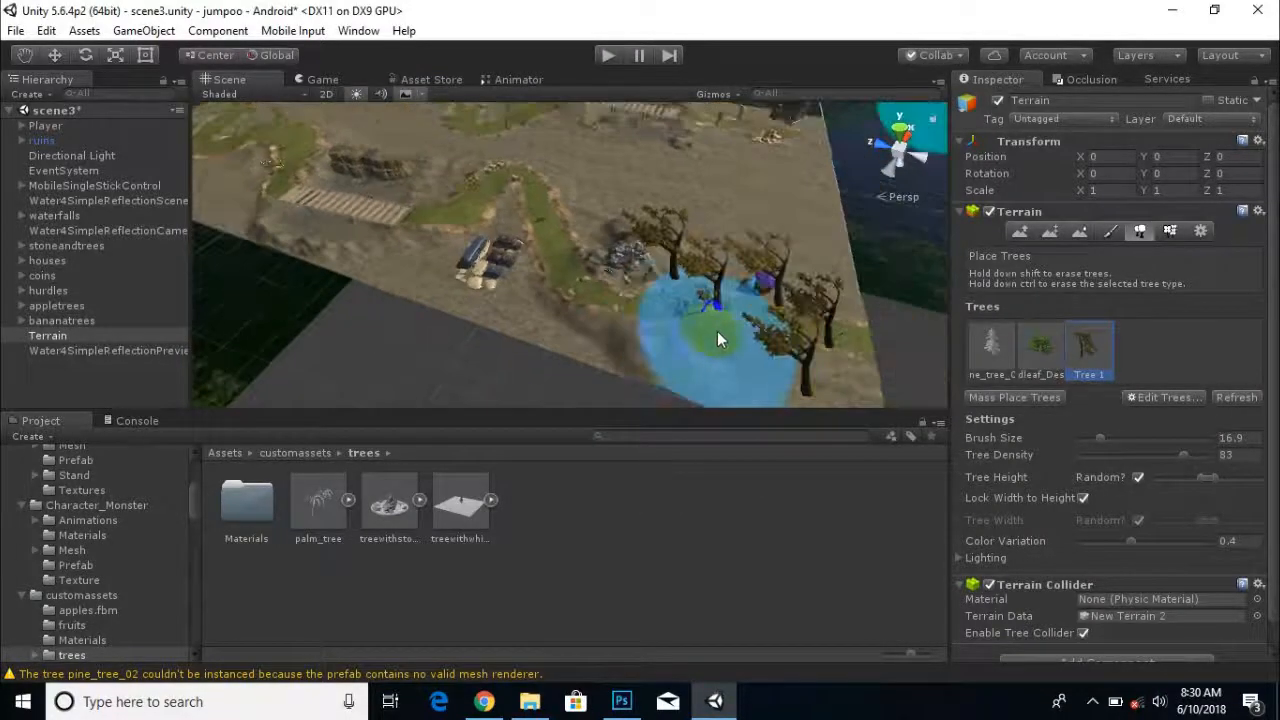
click(508, 214)
scroll(522, 234, down, 2)
middle_drag(538, 250, 547, 350)
click(632, 253)
click(436, 186)
click(376, 184)
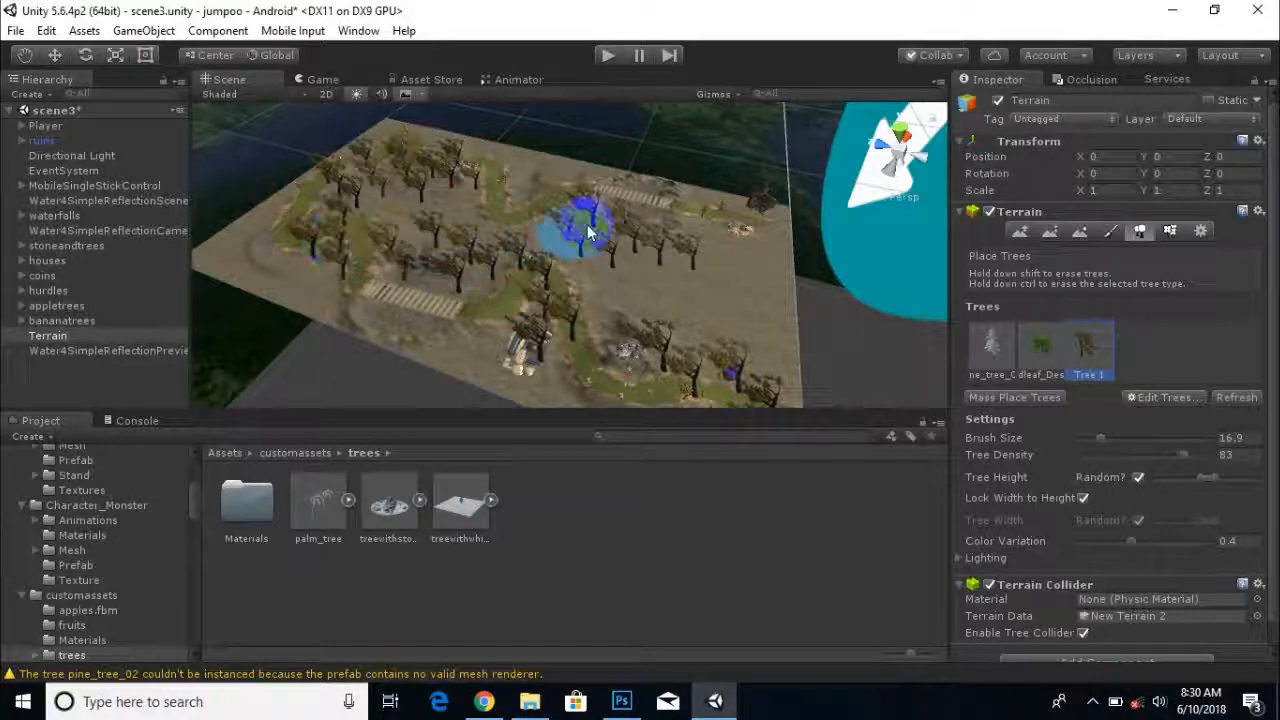
mouse_move(591, 251)
middle_down()
mouse_move(566, 201)
mouse_move(431, 190)
middle_up()
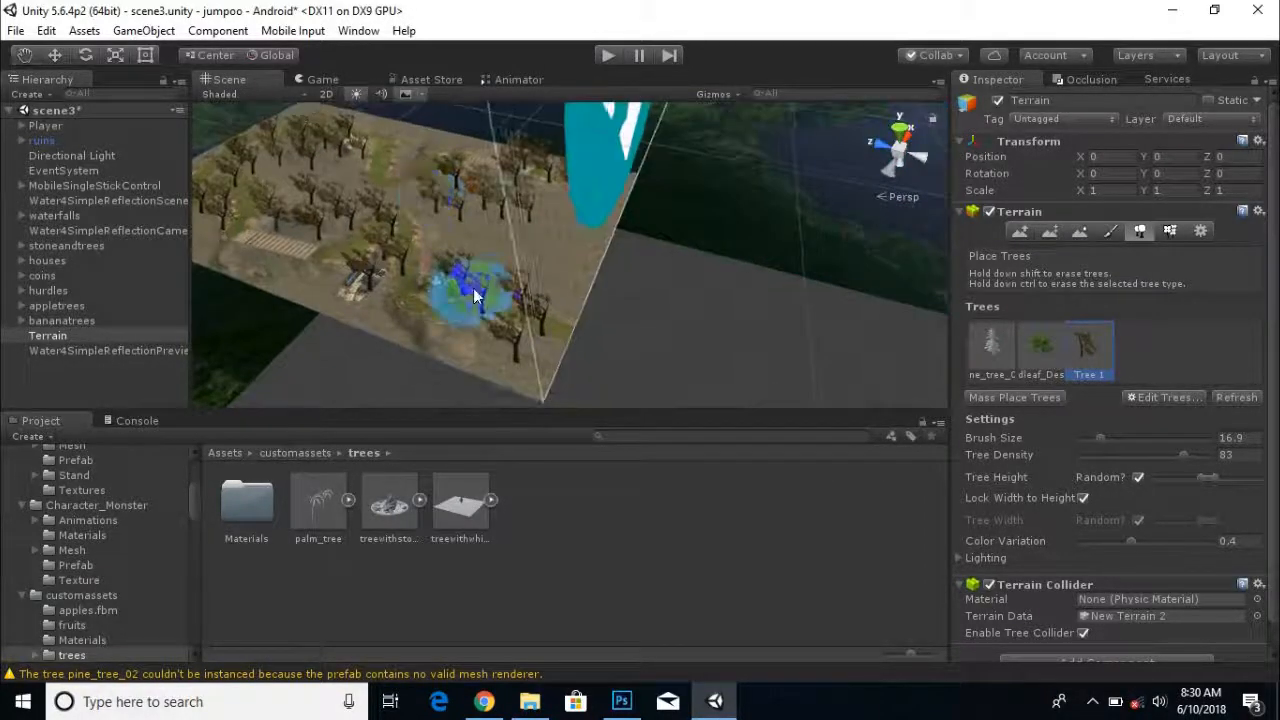
scroll(476, 292, up, 4)
middle_drag(476, 292, 833, 208)
alt+drag(833, 208, 848, 217)
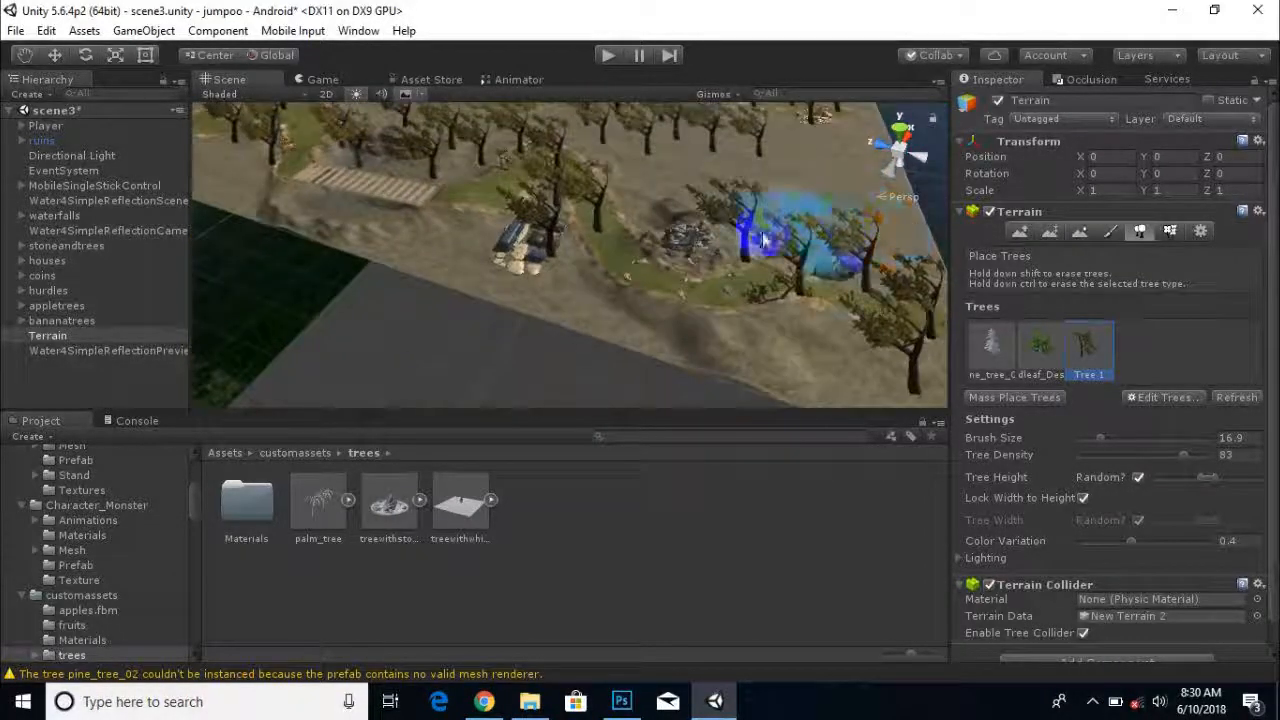
Undo the painted Tree 1 trees across the terrain.
key(ctrl+z)
key(ctrl+z)
key(ctrl+z)
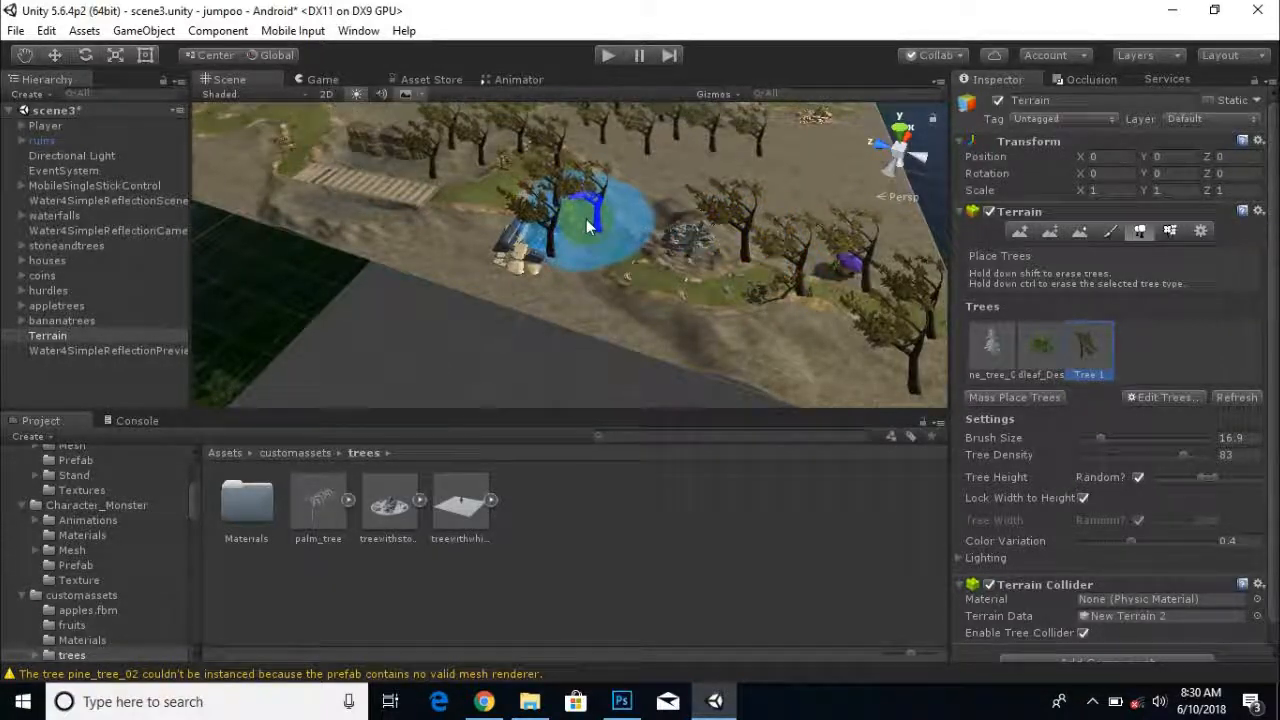
scroll(584, 219, down, 1)
scroll(578, 222, down, 1)
key(ctrl+z)
key(ctrl+z)
key(ctrl+z)
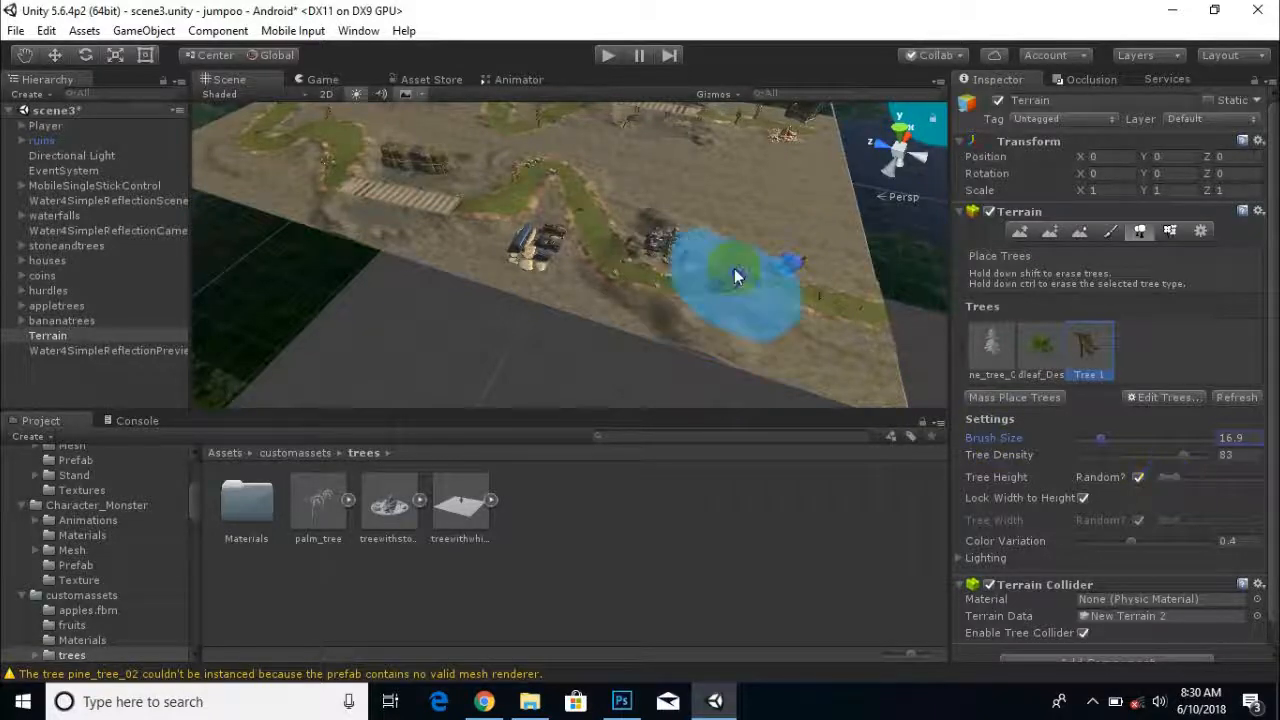
Try painting Tree 1 trees with a reduced tree height on the bare ground behind the mushroom house, and erase them.
mouse_move(734, 268)
mouse_down()
mouse_move(700, 194)
mouse_move(614, 177)
mouse_move(644, 252)
mouse_up()
scroll(648, 251, up, 5)
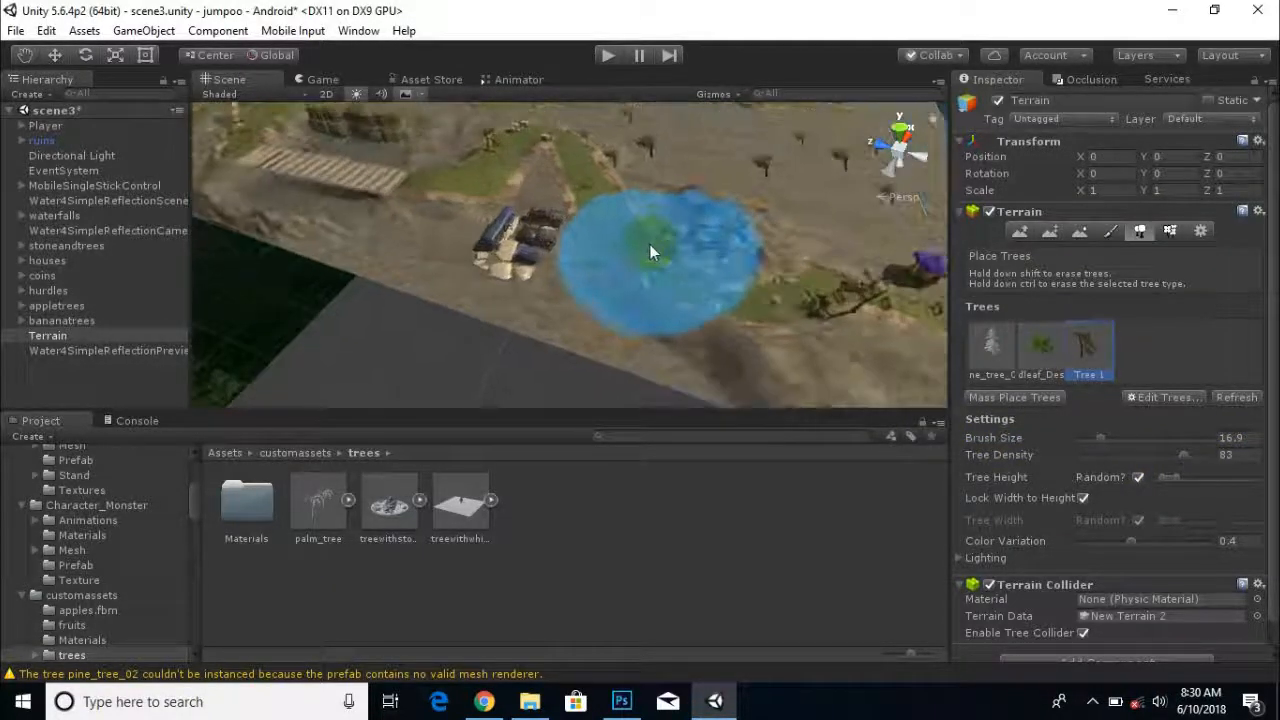
mouse_move(646, 251)
middle_down()
mouse_move(593, 311)
mouse_move(680, 277)
mouse_move(686, 291)
mouse_move(531, 346)
middle_up()
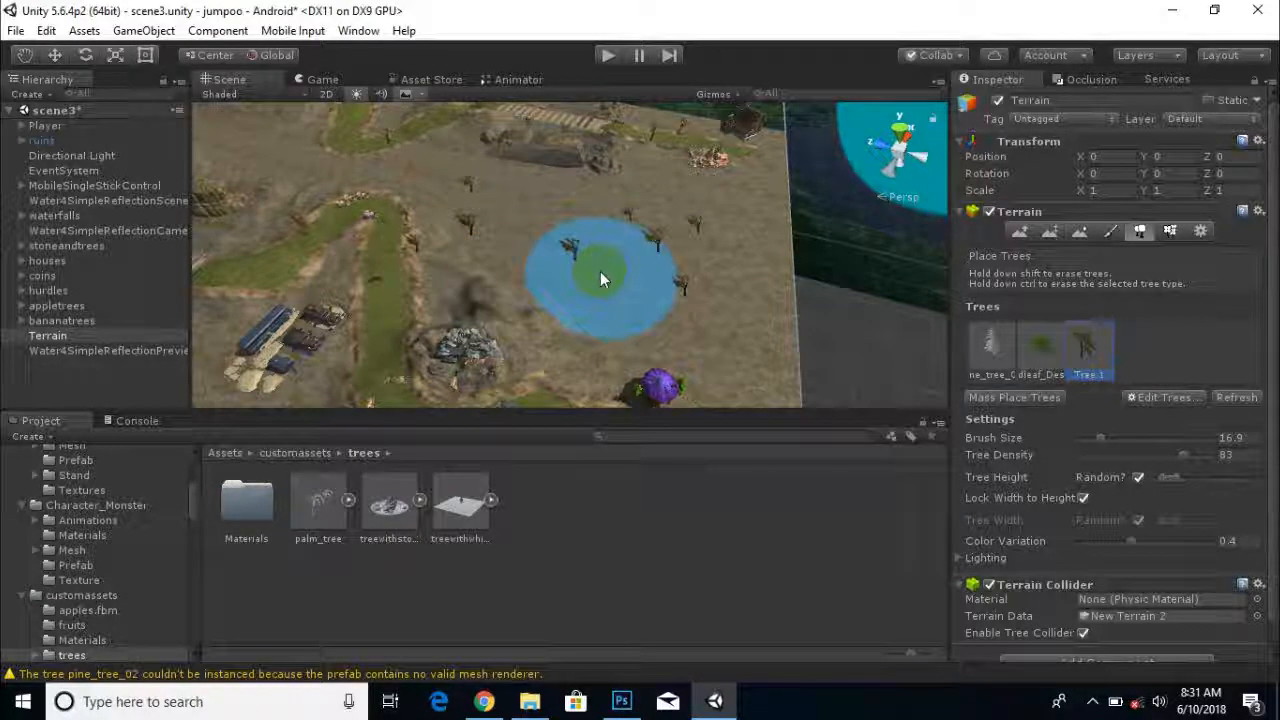
mouse_move(608, 274)
shift+mouse_down()
mouse_move(663, 277)
mouse_move(445, 208)
mouse_move(531, 252)
mouse_move(352, 328)
mouse_move(802, 248)
mouse_move(641, 242)
shift+mouse_up()
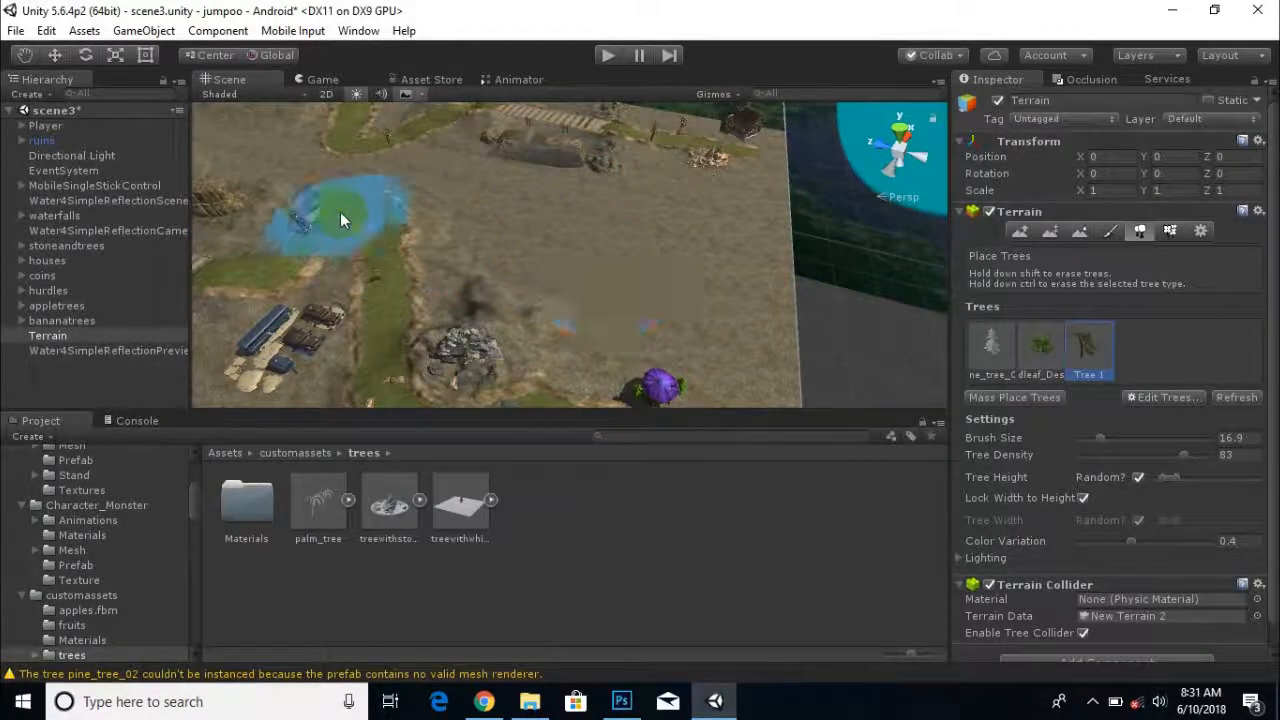
middle_drag(651, 266, 765, 156)
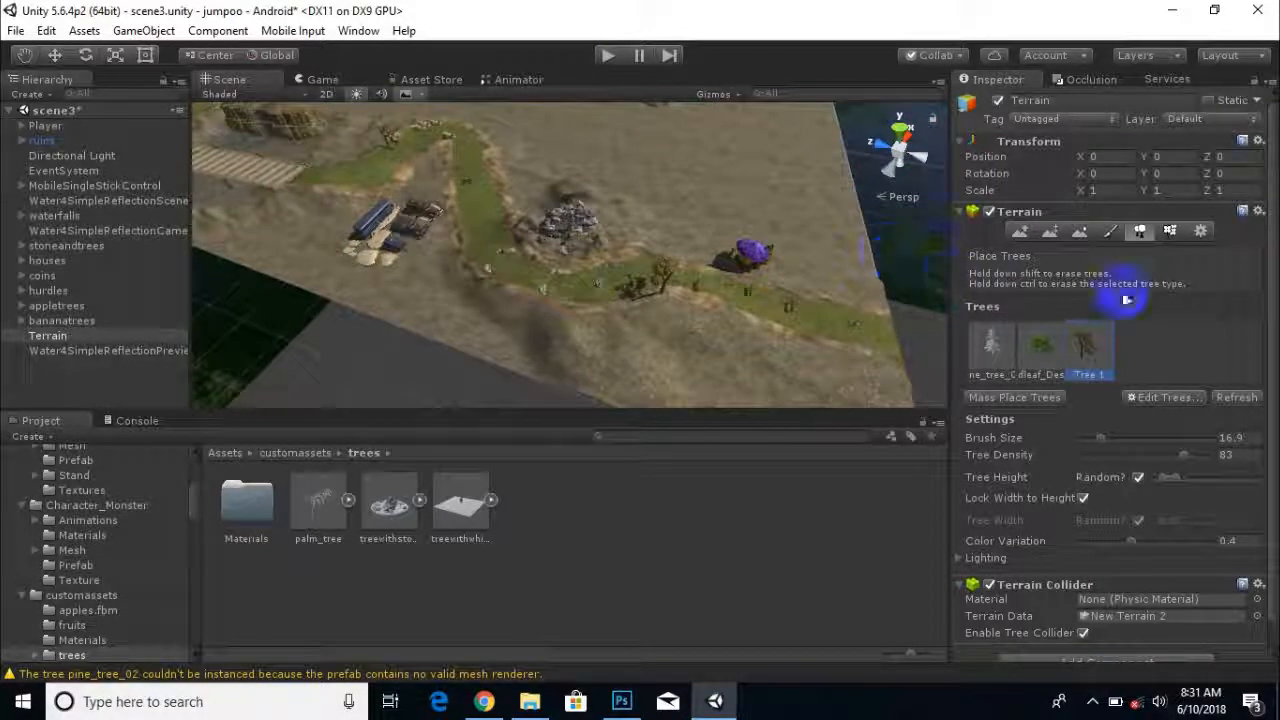
Start adding a grass texture to the terrain's Paint Details tool and search the detail textures for "gras".
click(1174, 233)
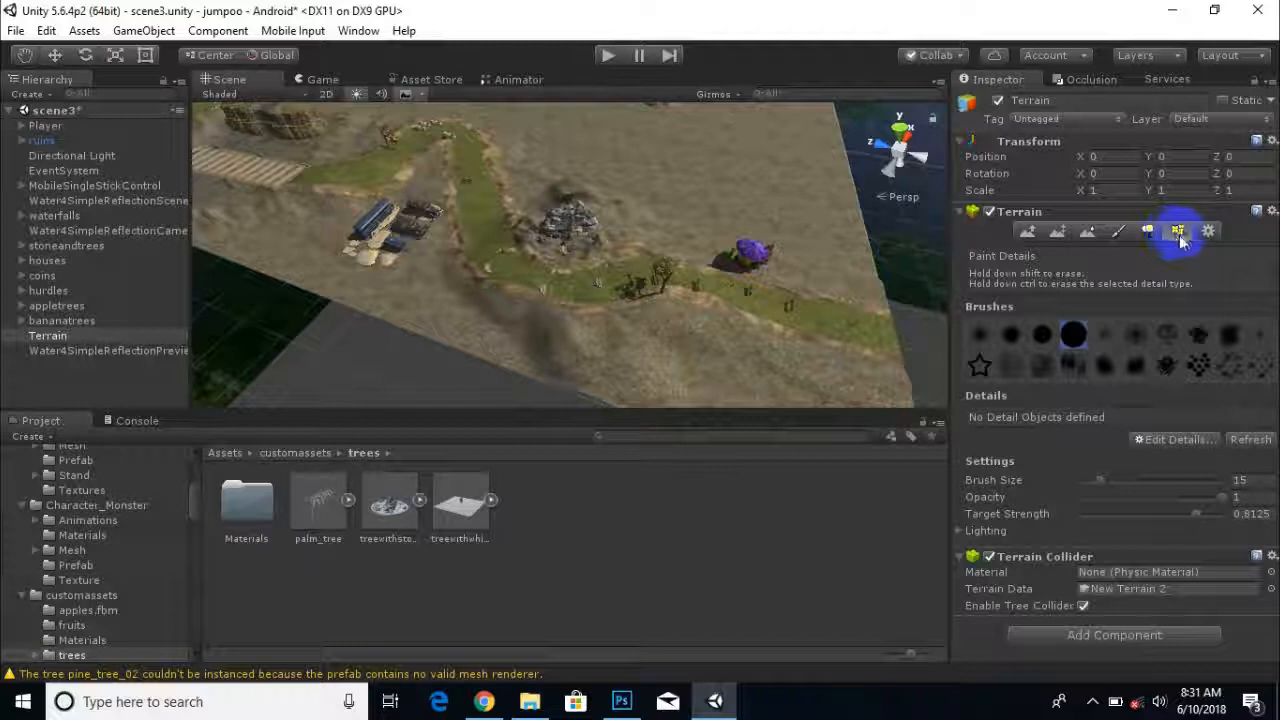
click(1200, 440)
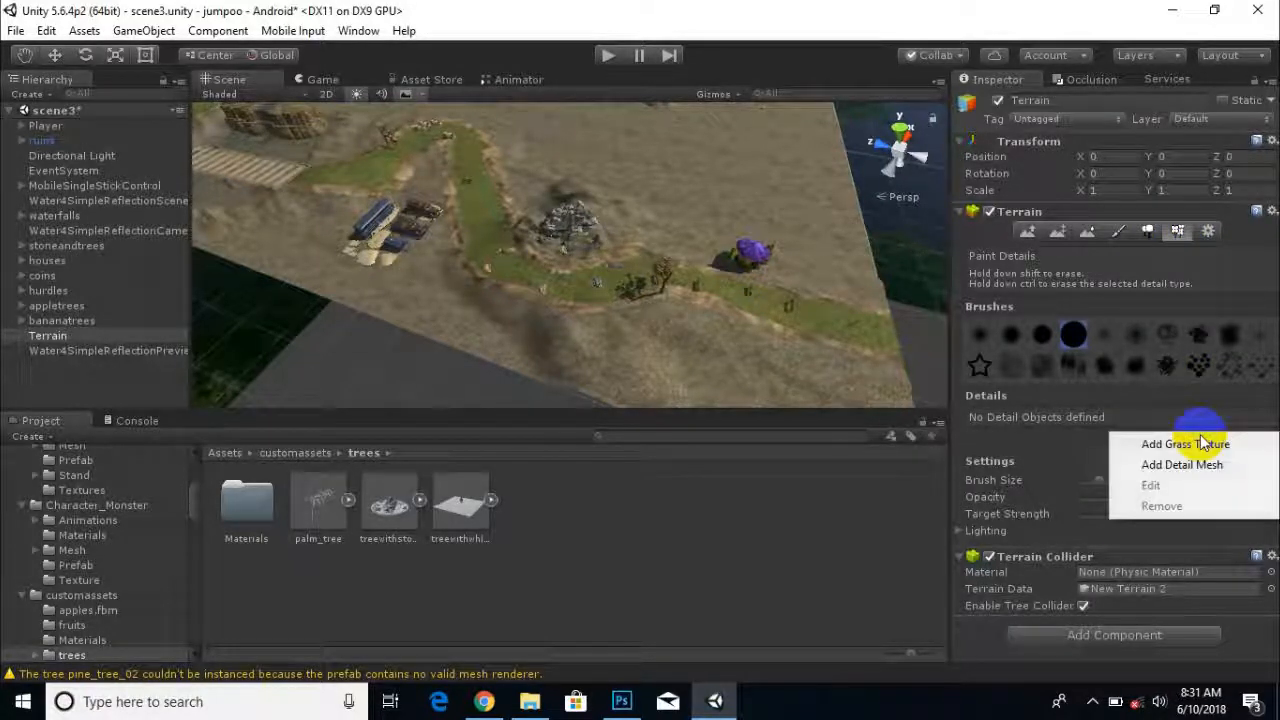
click(1195, 447)
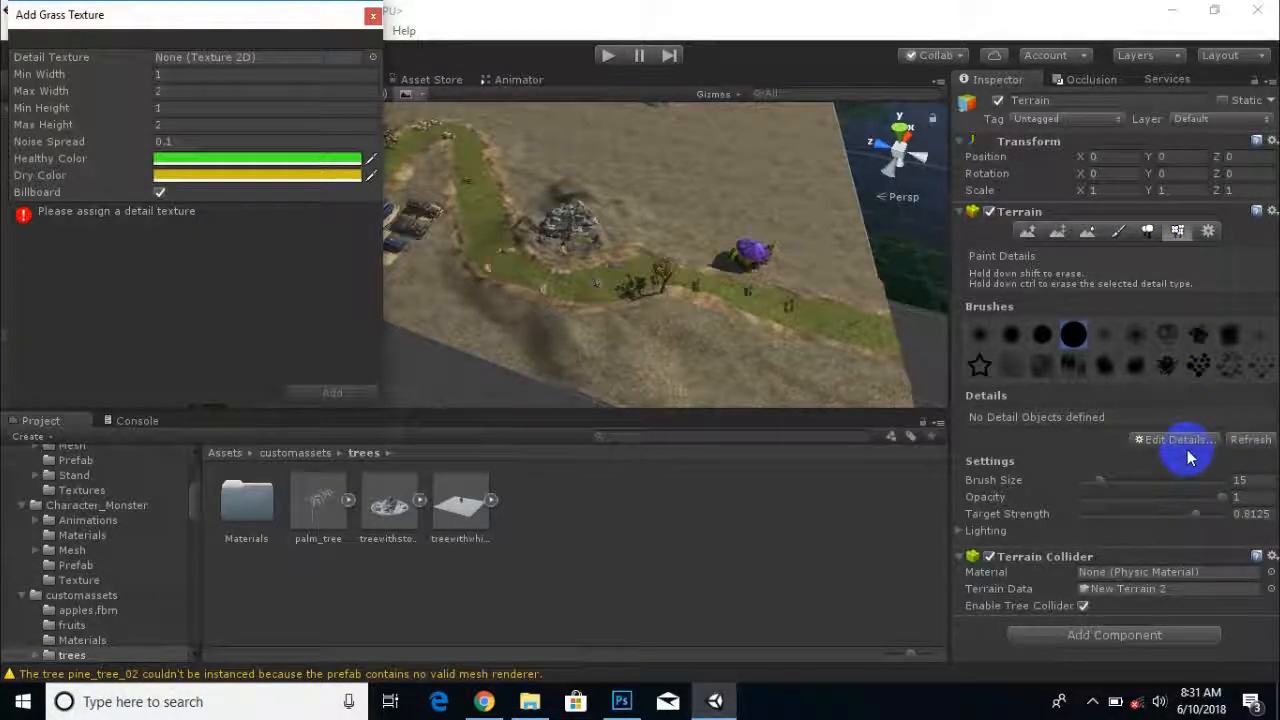
click(373, 58)
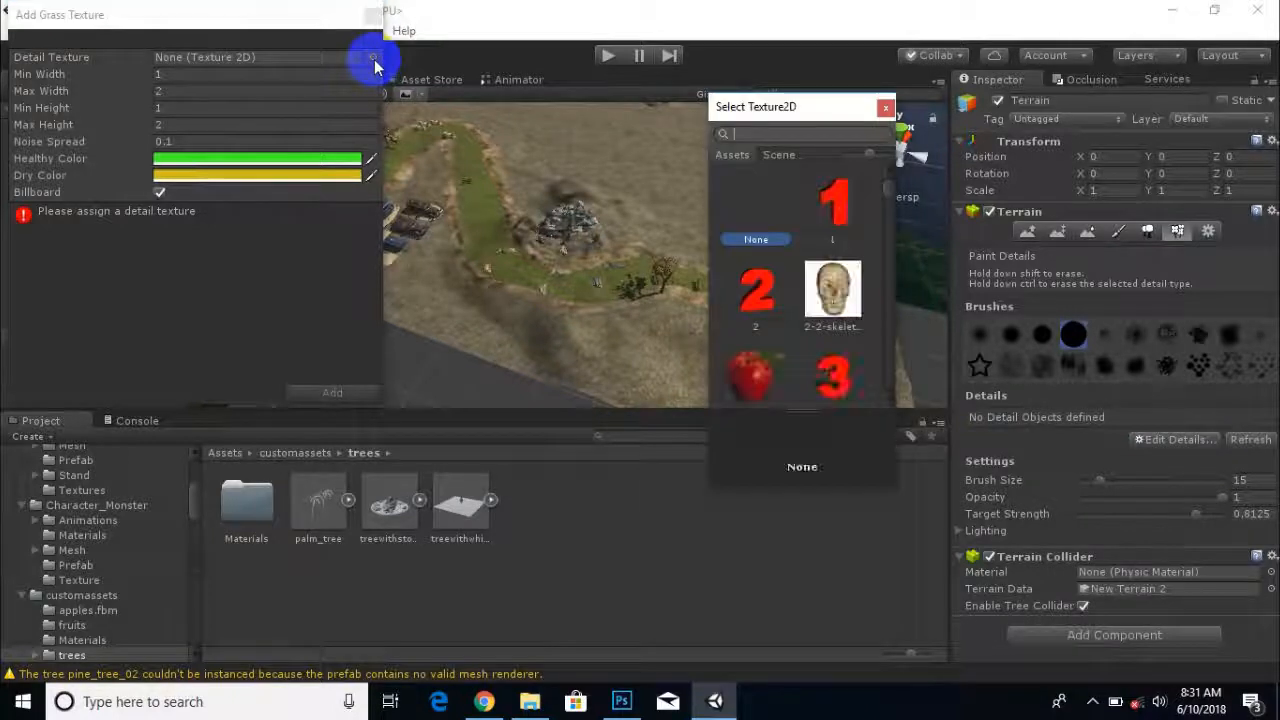
scroll(781, 312, down, 5)
click(793, 131)
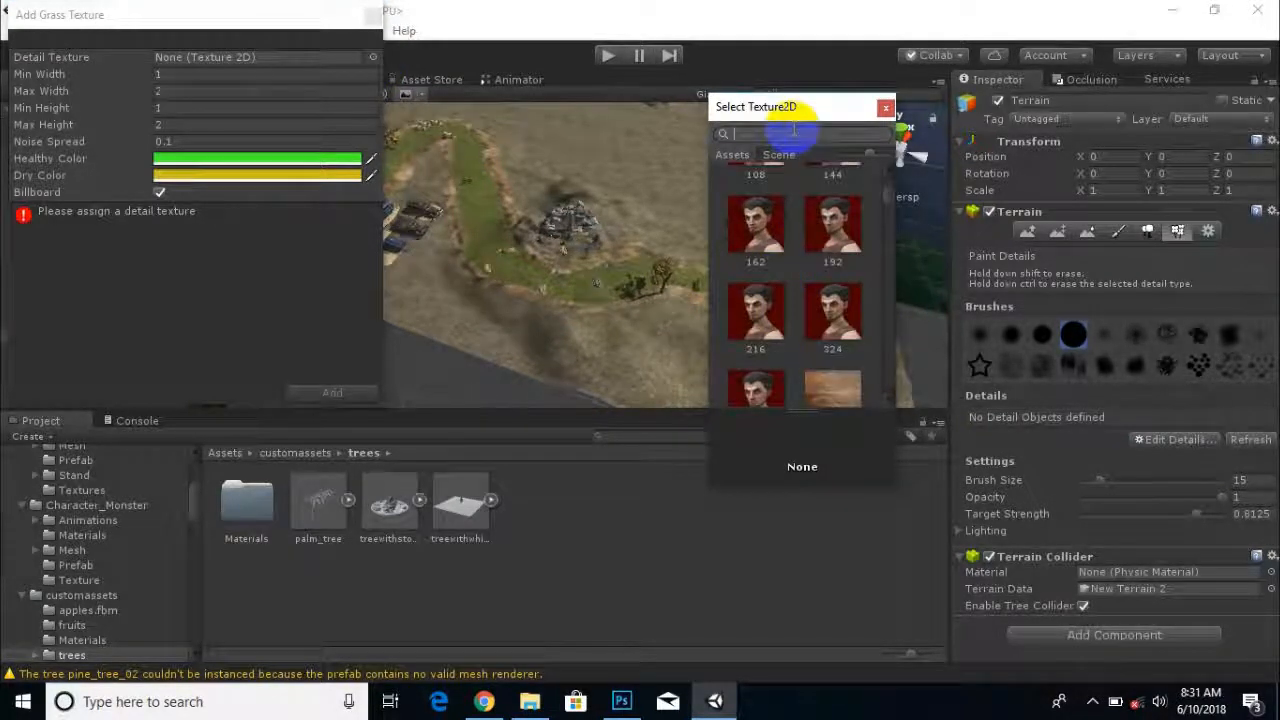
text(grass)
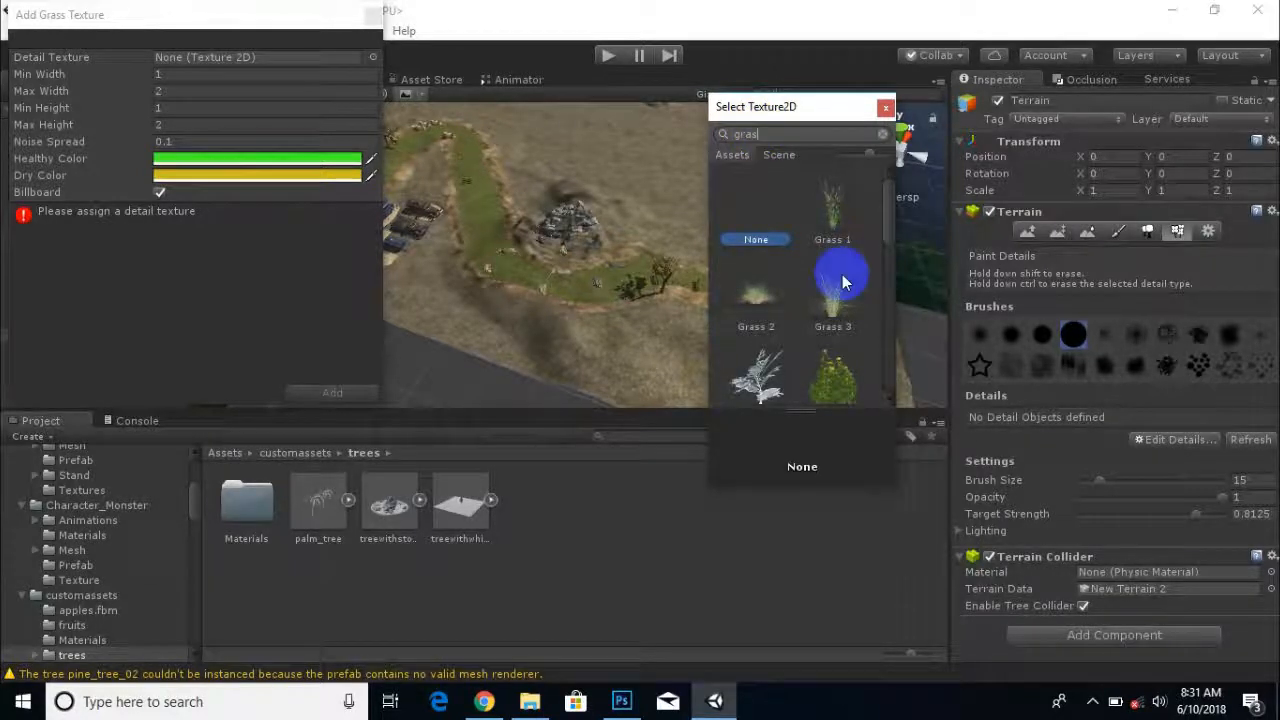
Choose GrassFrond02AlbedoAlpha as the detail texture and add it to the terrain's details.
scroll(830, 300, down, 5)
scroll(818, 336, down, 3)
scroll(811, 334, up, 4)
scroll(820, 300, up, 4)
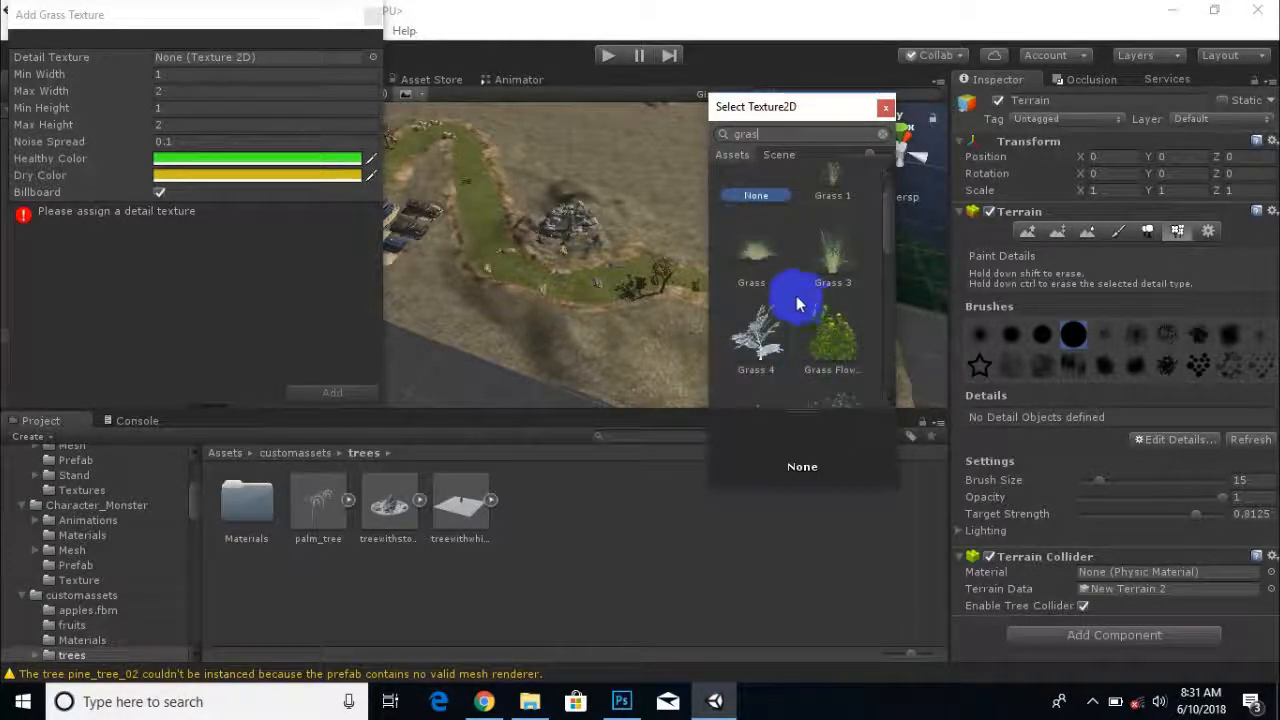
scroll(778, 278, down, 5)
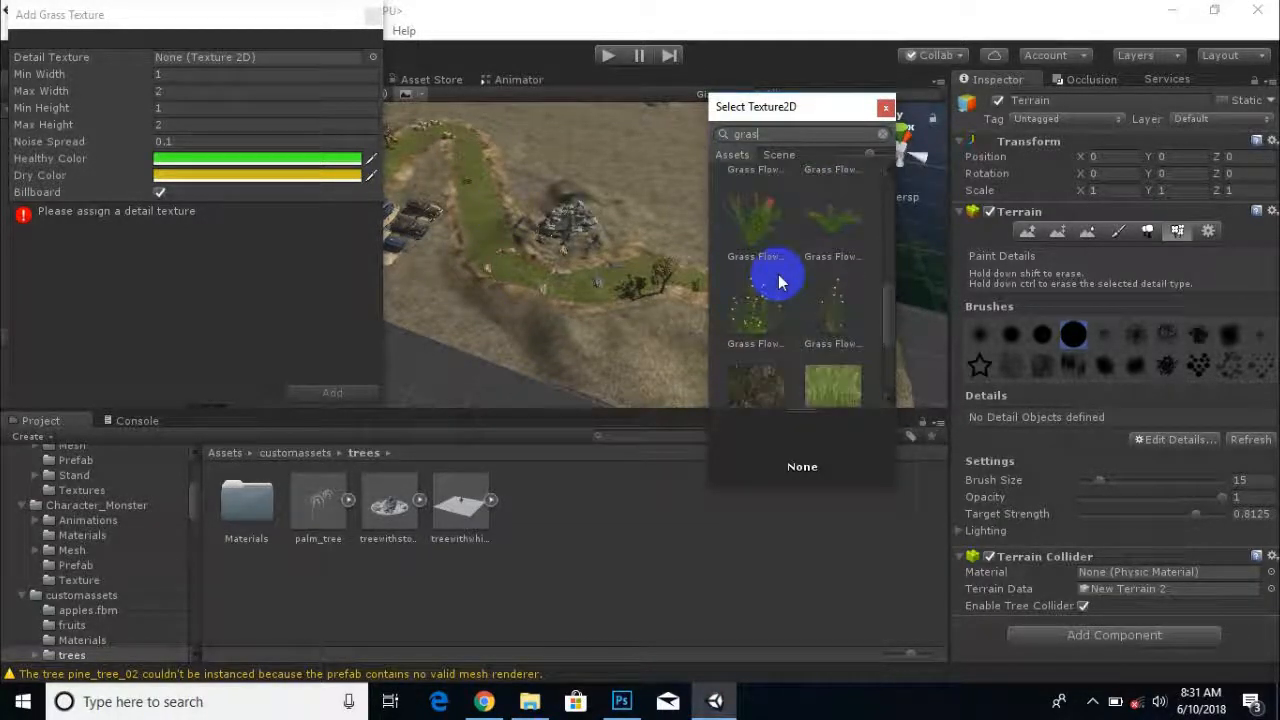
scroll(780, 283, down, 3)
click(752, 320)
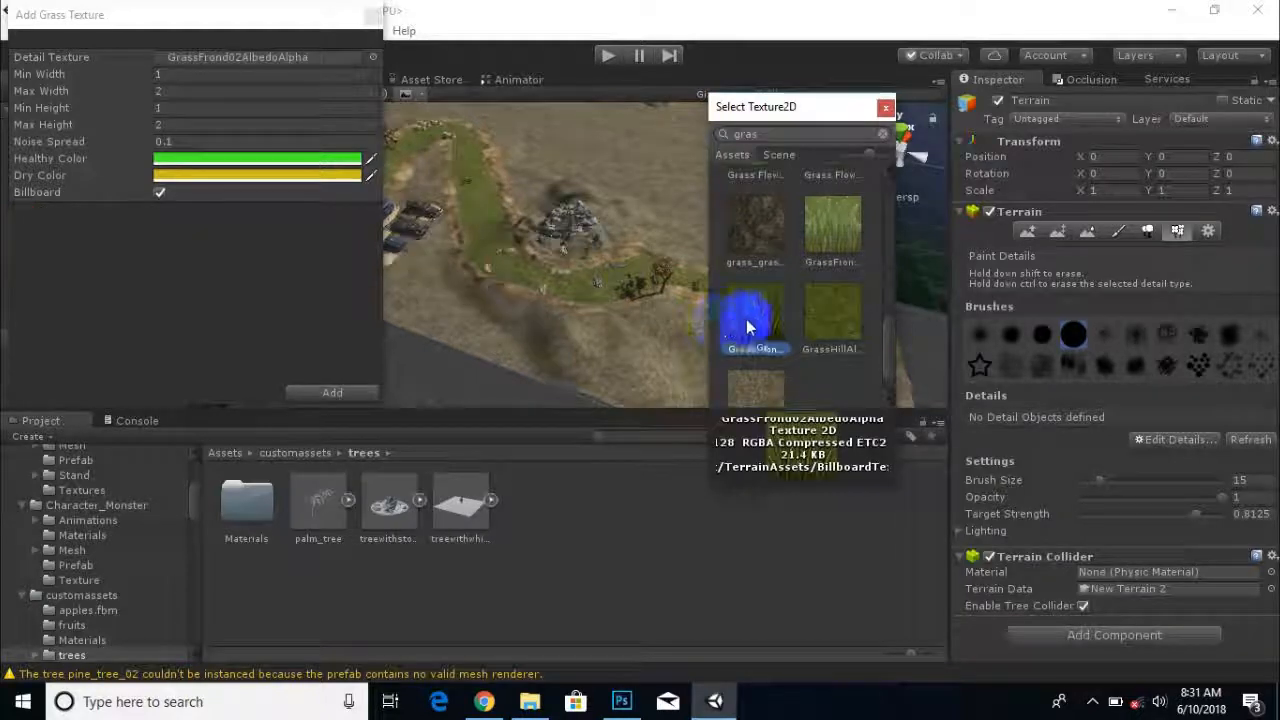
click(748, 327)
click(314, 391)
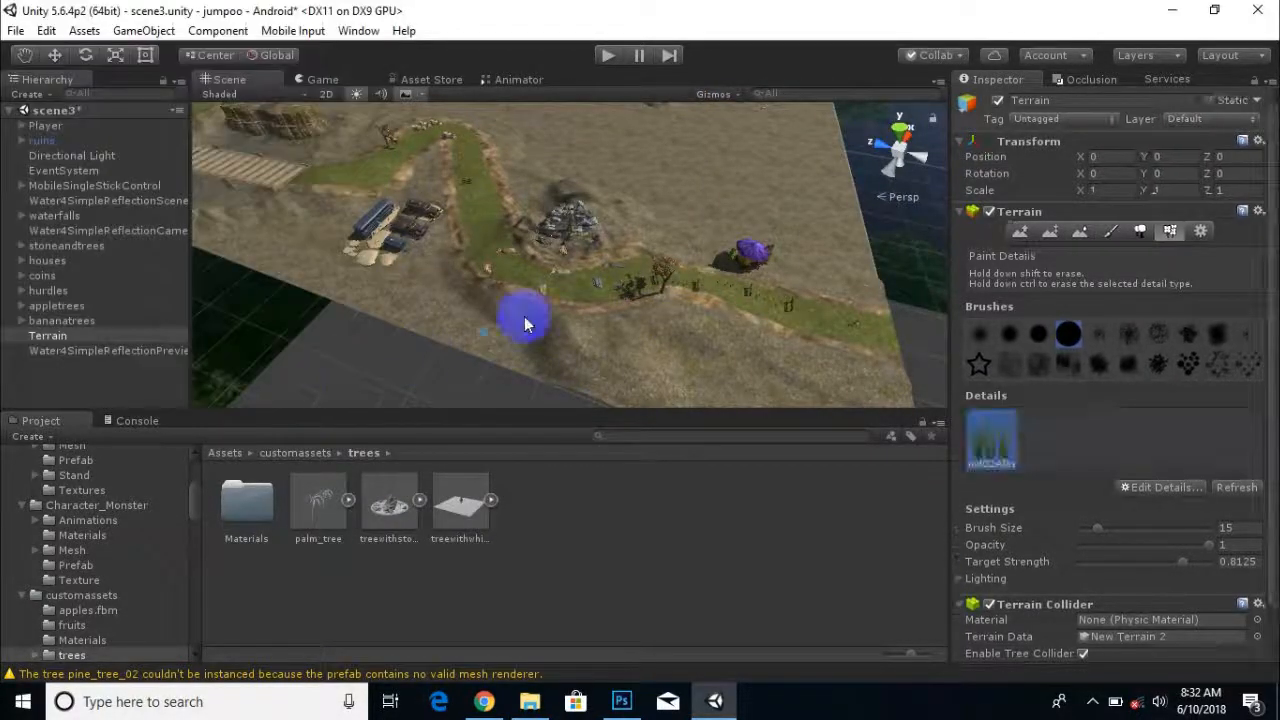
Paint a patch of the grass detail on the bare ground beside the mushroom house, along the edge of the path.
scroll(427, 361, up, 2)
middle_drag(617, 317, 275, 268)
scroll(525, 379, up, 4)
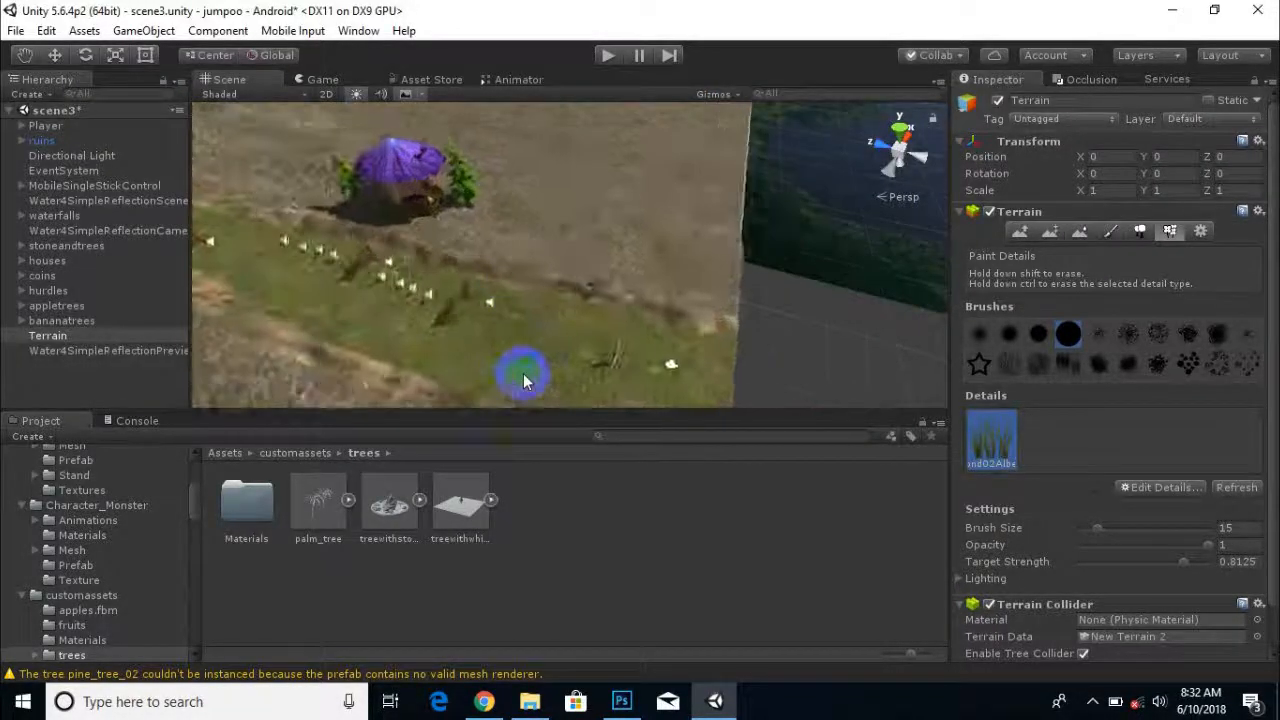
scroll(523, 376, up, 5)
mouse_move(394, 222)
mouse_down()
mouse_move(674, 240)
mouse_move(722, 290)
mouse_move(423, 274)
mouse_up()
scroll(745, 302, up, 3)
scroll(450, 294, down, 3)
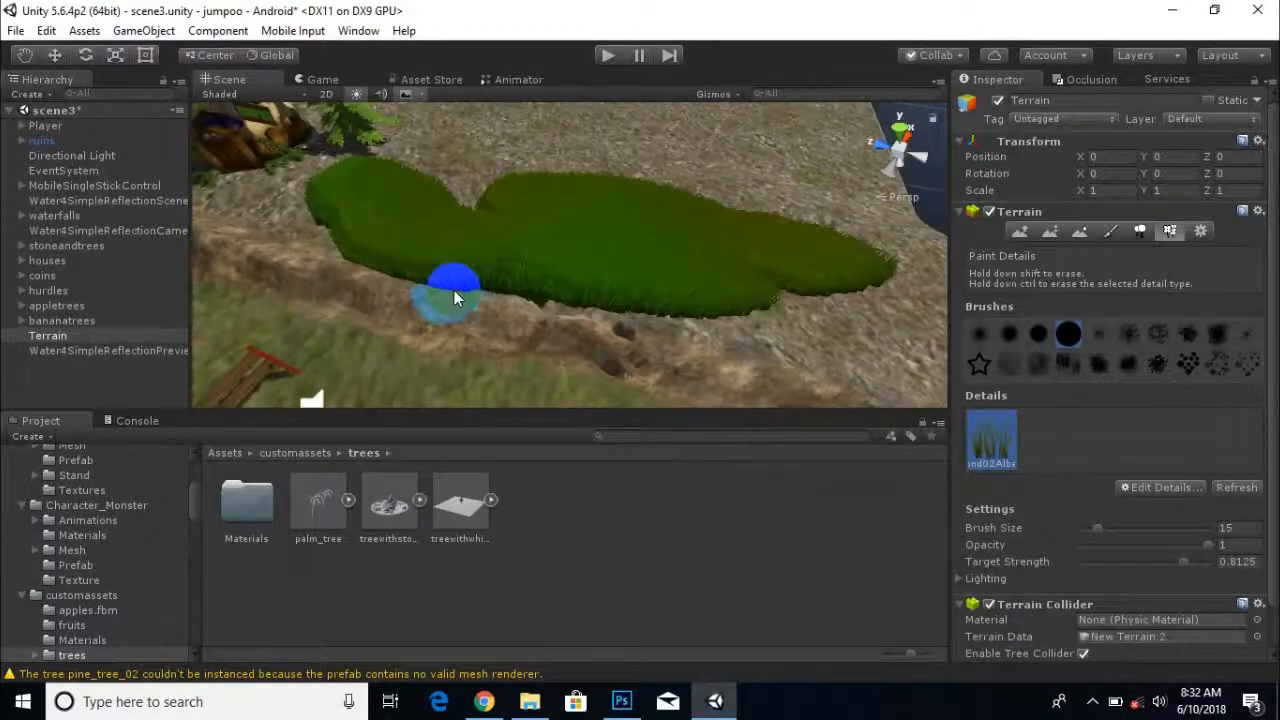
Try extending the dense grass detail along the path's edge and across the bare ground, and erase the strip beside the path.
scroll(454, 298, down, 2)
drag(872, 355, 580, 283)
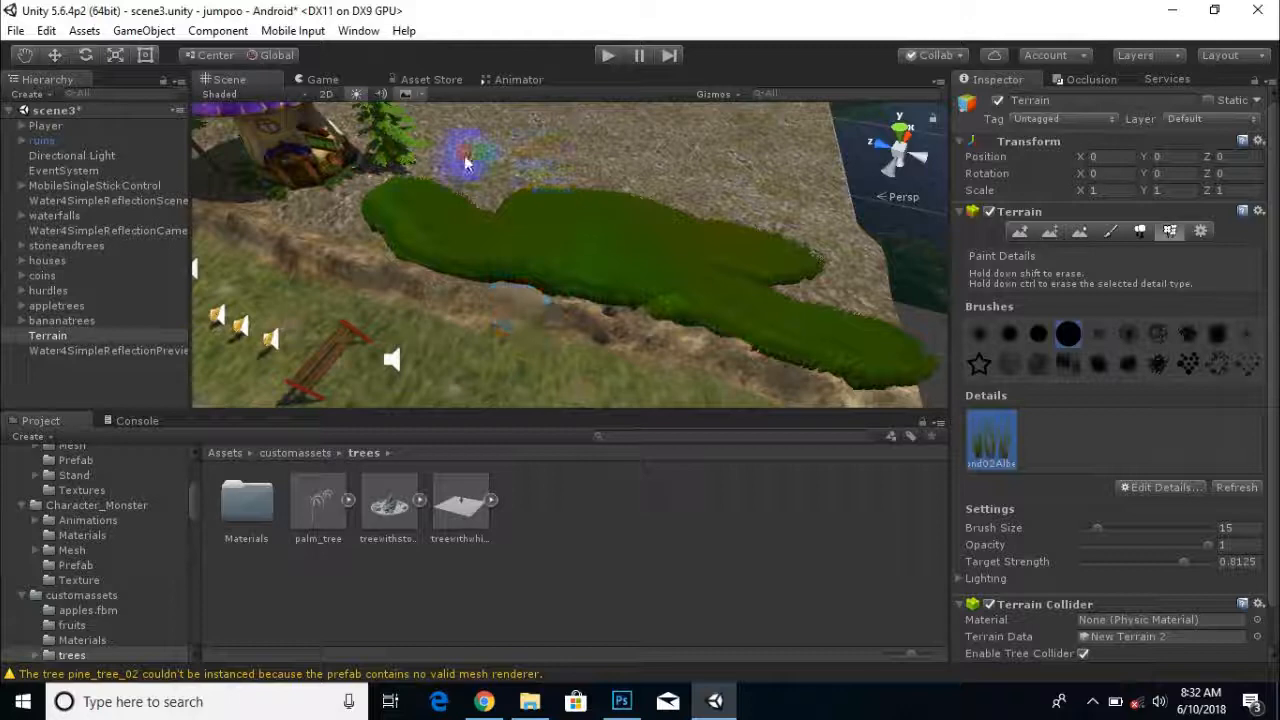
scroll(590, 200, up, 8)
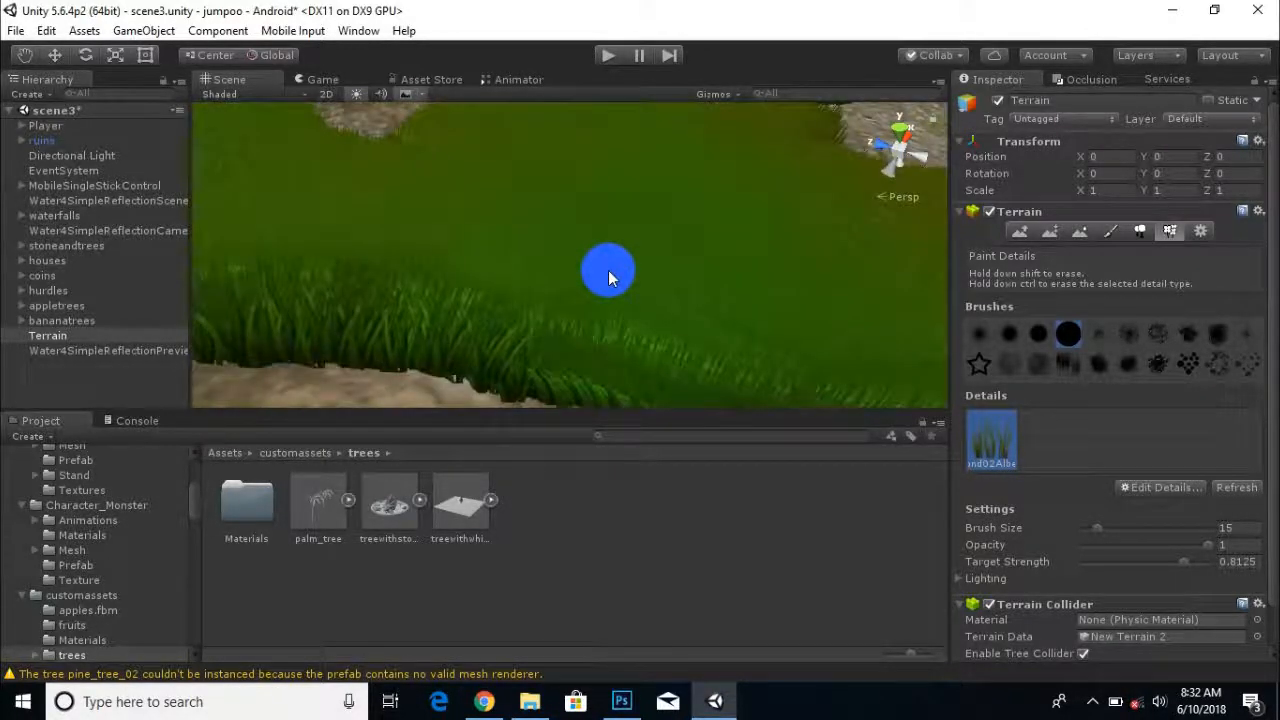
scroll(610, 276, down, 5)
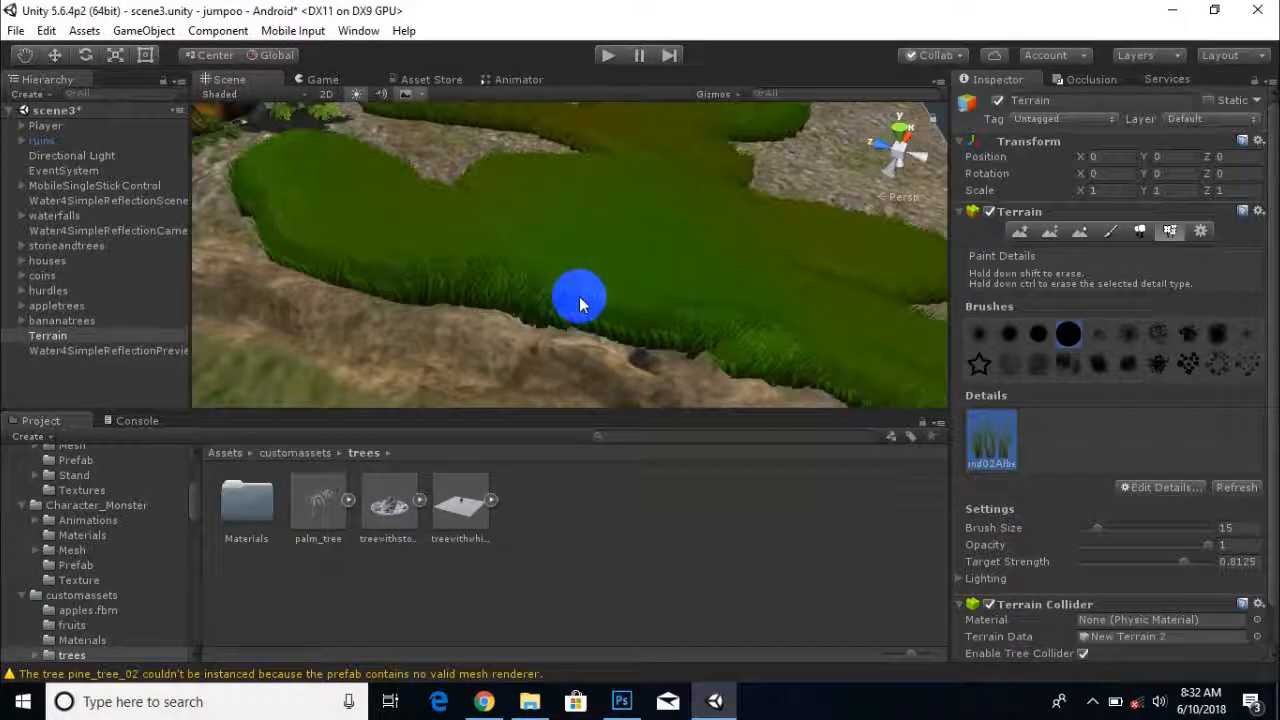
scroll(579, 296, down, 6)
mouse_move(560, 270)
shift+mouse_down()
mouse_move(551, 294)
mouse_move(763, 309)
mouse_move(786, 349)
mouse_move(666, 289)
mouse_move(543, 262)
mouse_move(351, 190)
mouse_move(445, 197)
mouse_move(436, 135)
mouse_move(529, 223)
mouse_move(500, 206)
mouse_move(700, 329)
mouse_move(740, 311)
shift+mouse_up()
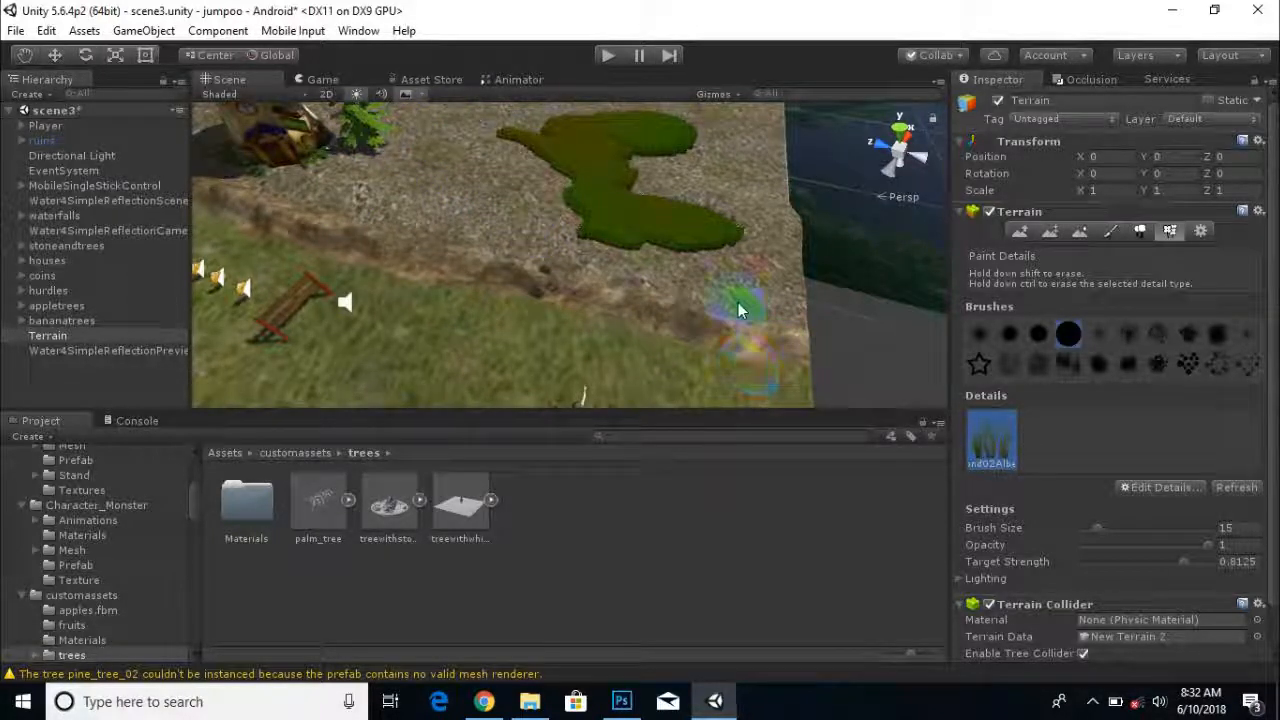
Set Target Strength to 0.0625, Opacity to 0.058 and Brush Size to 47, and paint sparse grass between the mushroom house and the terrain's edge.
click(1098, 563)
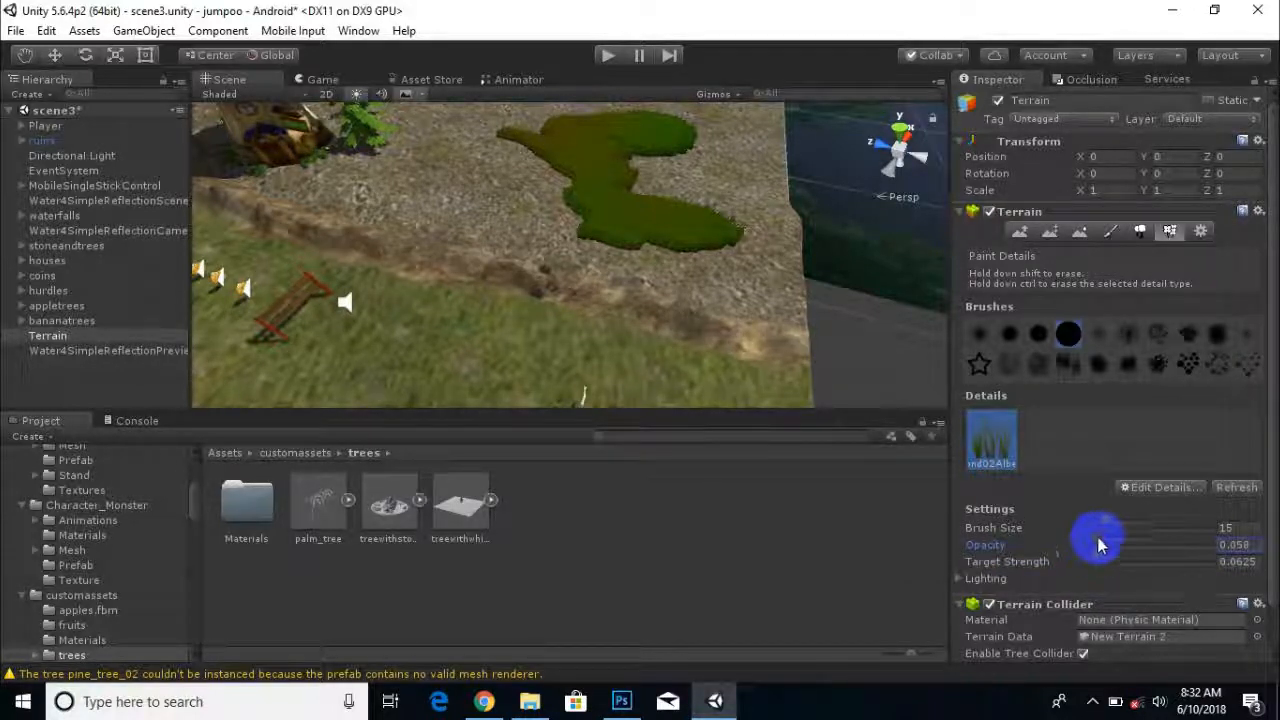
click(1140, 528)
mouse_move(371, 257)
mouse_down()
mouse_move(400, 200)
mouse_move(521, 260)
mouse_up()
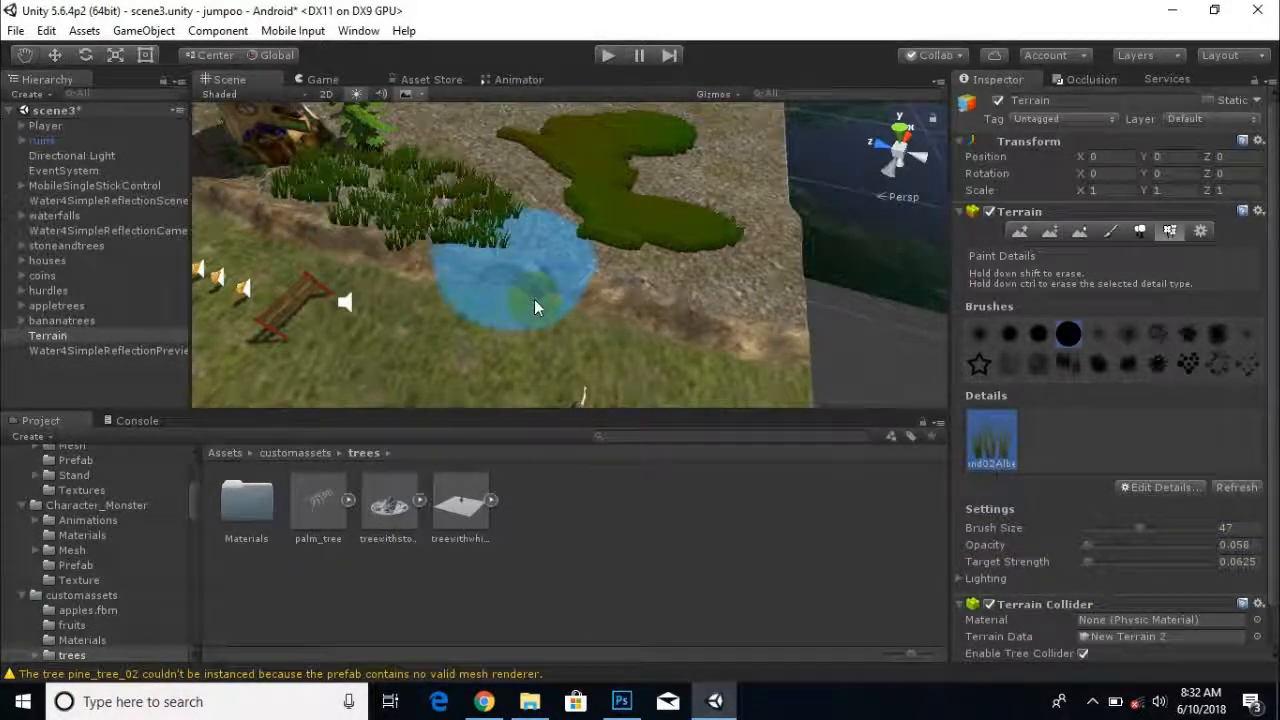
scroll(523, 260, down, 3)
middle_drag(637, 326, 699, 322)
scroll(699, 320, up, 5)
drag(711, 316, 769, 281)
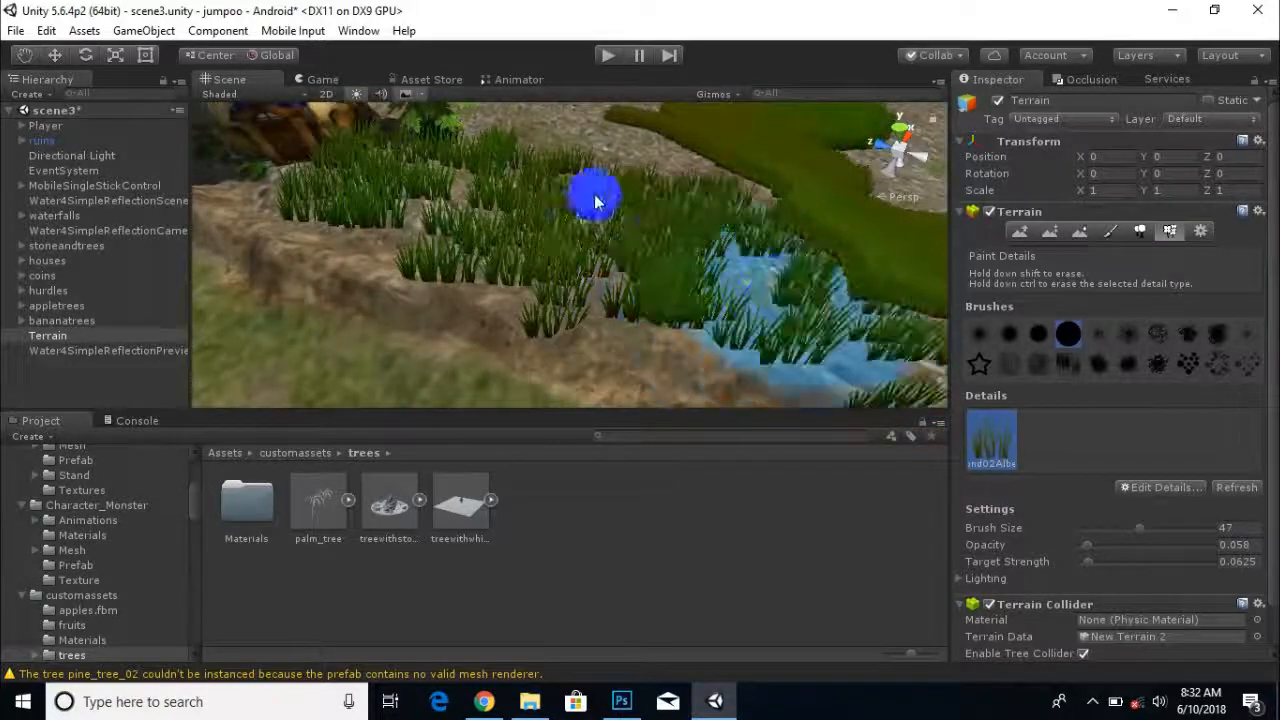
Paint sparse grass on the bare ground along the path on the other side of the mushroom house.
scroll(570, 191, down, 3)
middle_drag(570, 191, 789, 247)
scroll(789, 247, down, 1)
drag(355, 182, 471, 254)
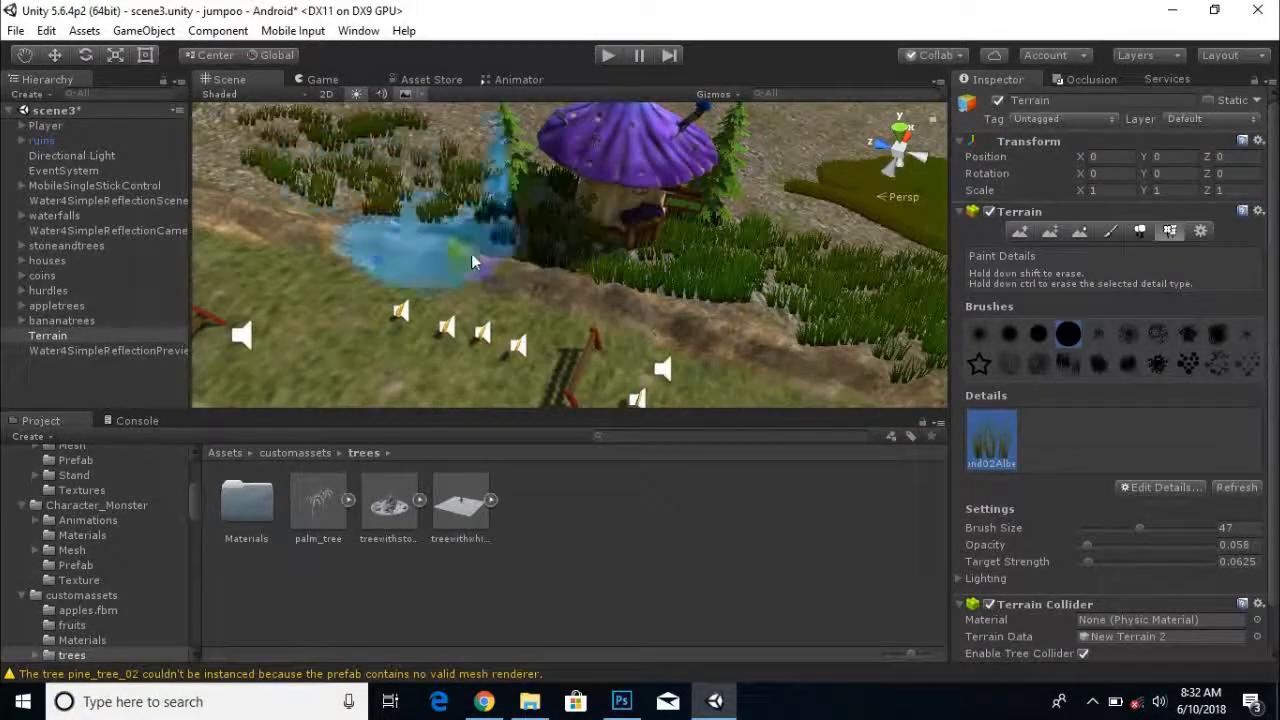
Erase all the painted grass details around the mushroom house and out to the terrain's edge.
scroll(535, 318, up, 2)
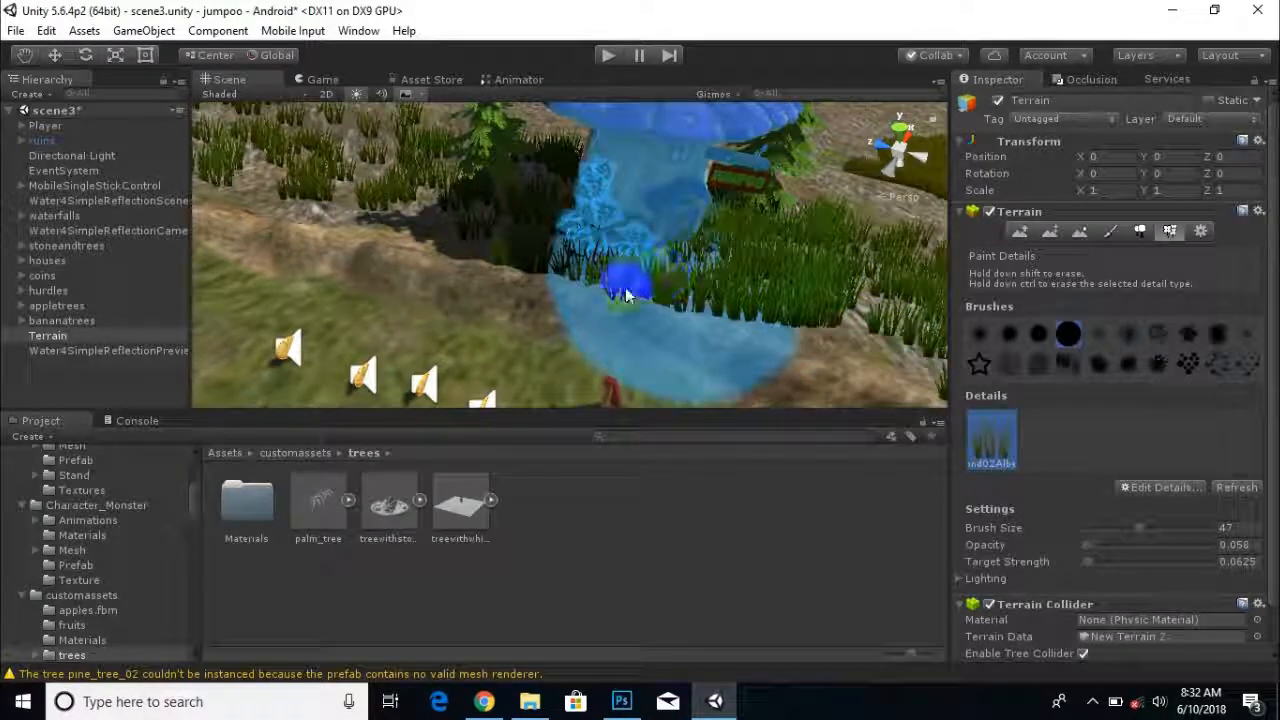
scroll(607, 293, down, 2)
scroll(607, 290, down, 3)
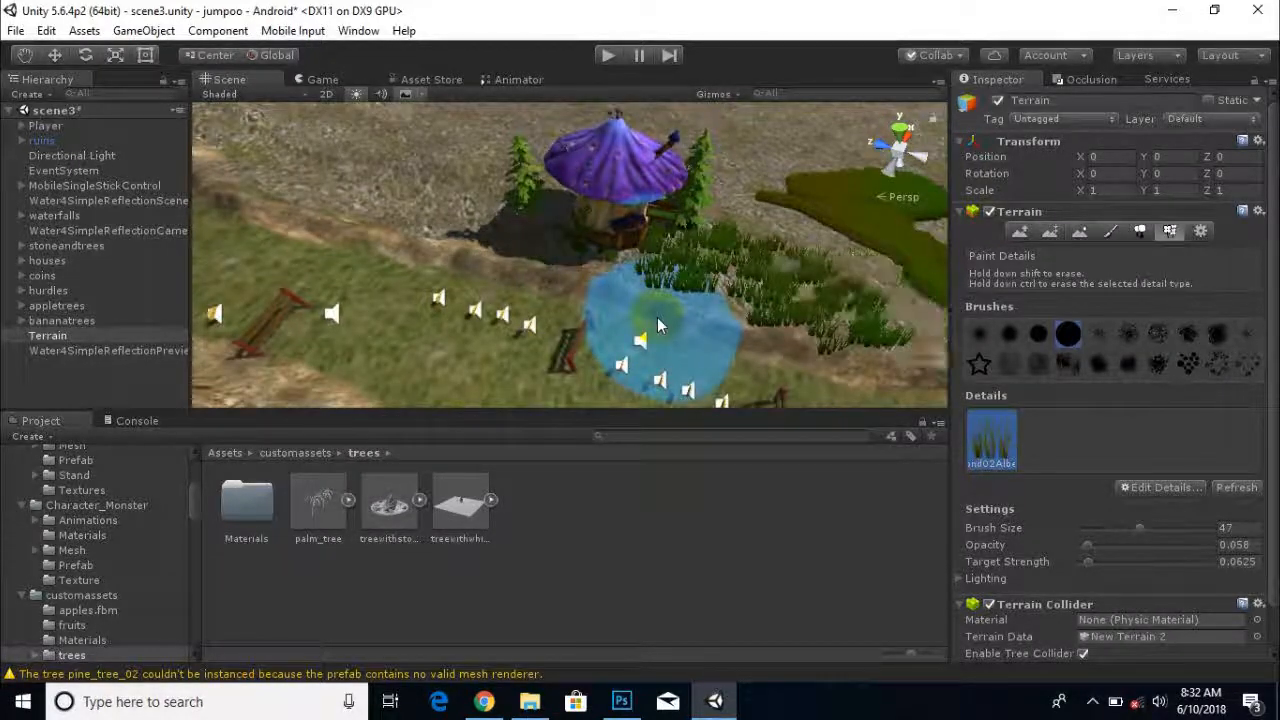
middle_drag(657, 317, 560, 290)
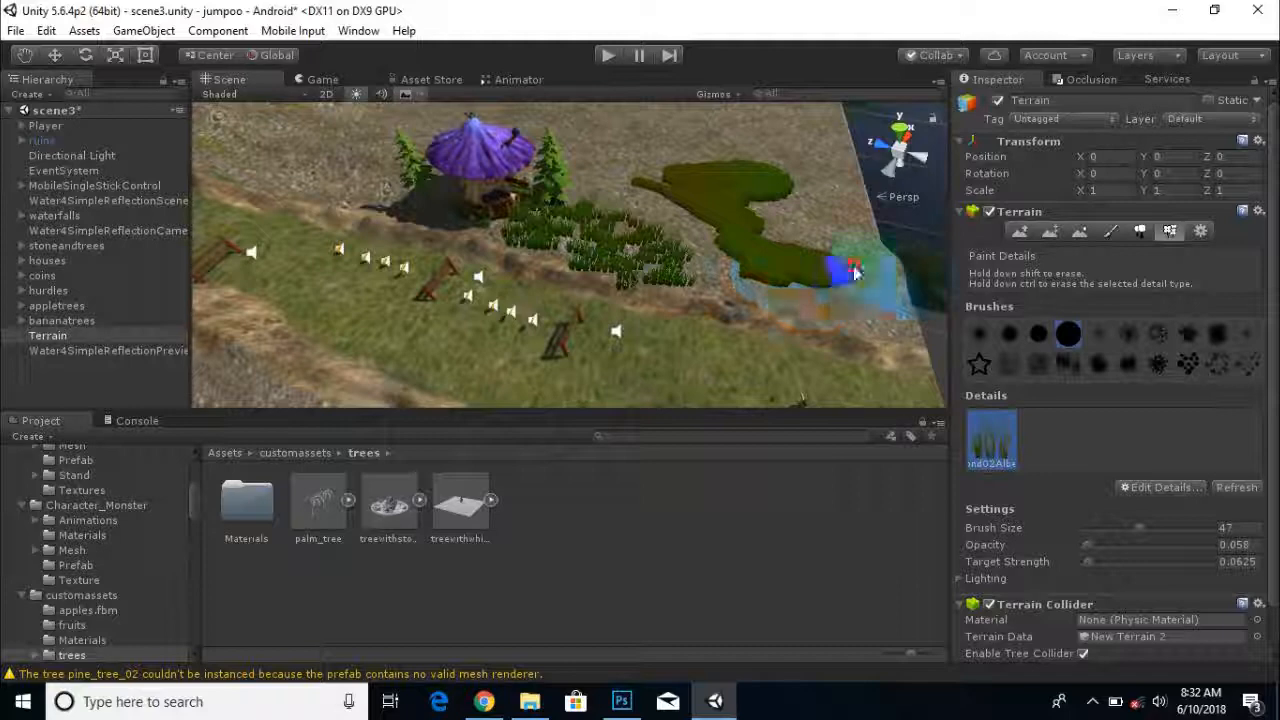
mouse_move(816, 290)
shift+mouse_down()
mouse_move(766, 187)
mouse_move(715, 186)
mouse_move(840, 282)
mouse_move(797, 199)
mouse_move(666, 214)
mouse_move(634, 280)
mouse_move(651, 214)
mouse_move(593, 220)
shift+mouse_up()
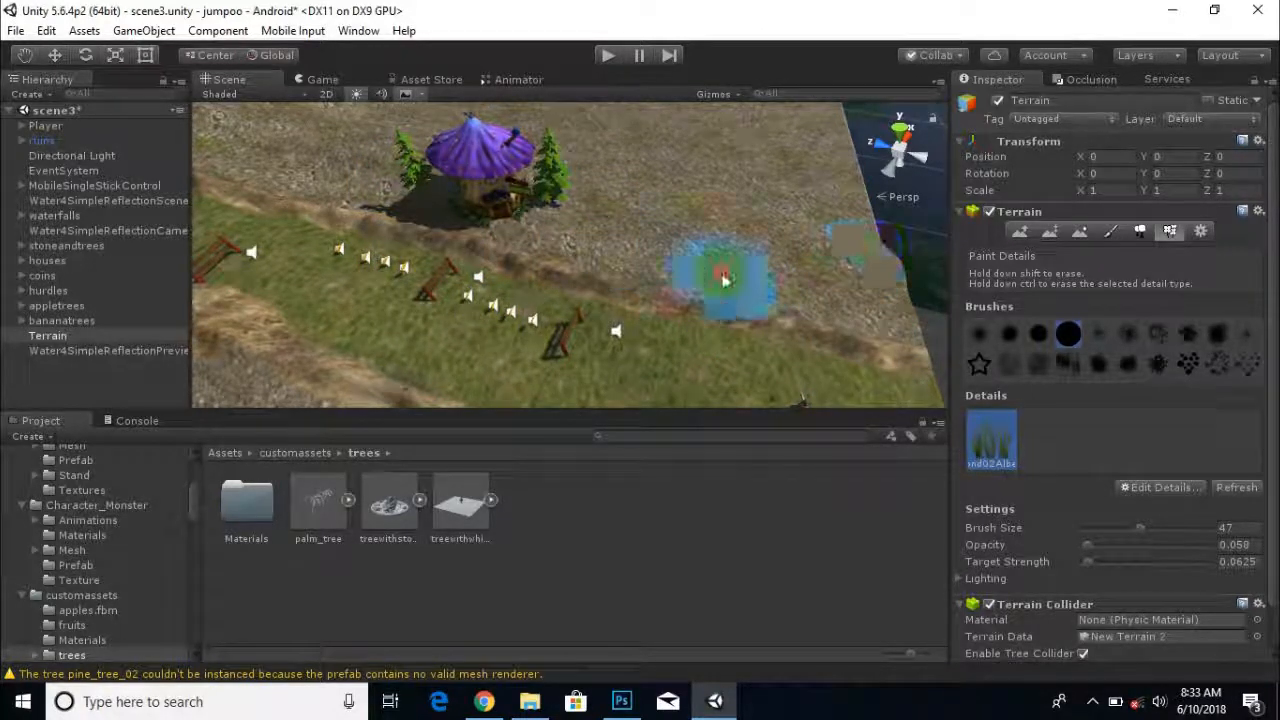
Try painting the grass detail on the bare ground beside the mushroom house, and undo the stroke.
scroll(756, 310, up, 2)
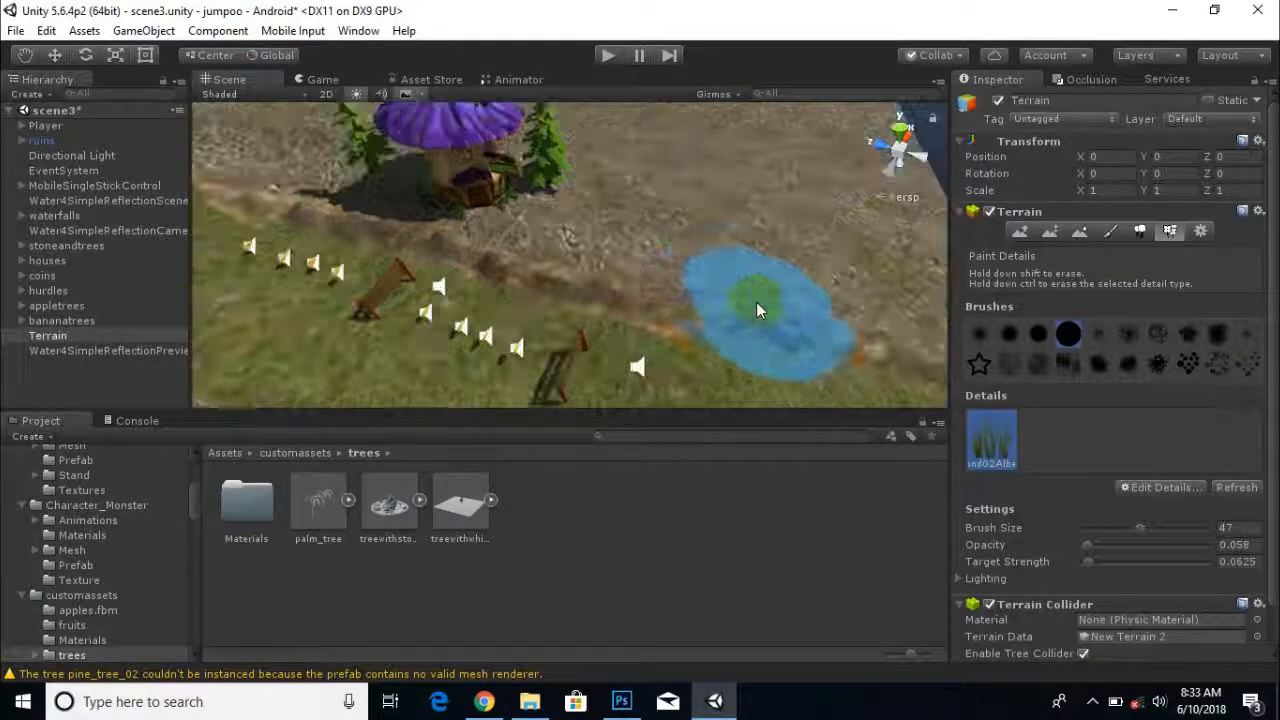
mouse_move(748, 304)
middle_down()
mouse_move(538, 242)
mouse_move(743, 266)
mouse_move(538, 260)
middle_up()
scroll(540, 243, down, 4)
scroll(743, 266, down, 3)
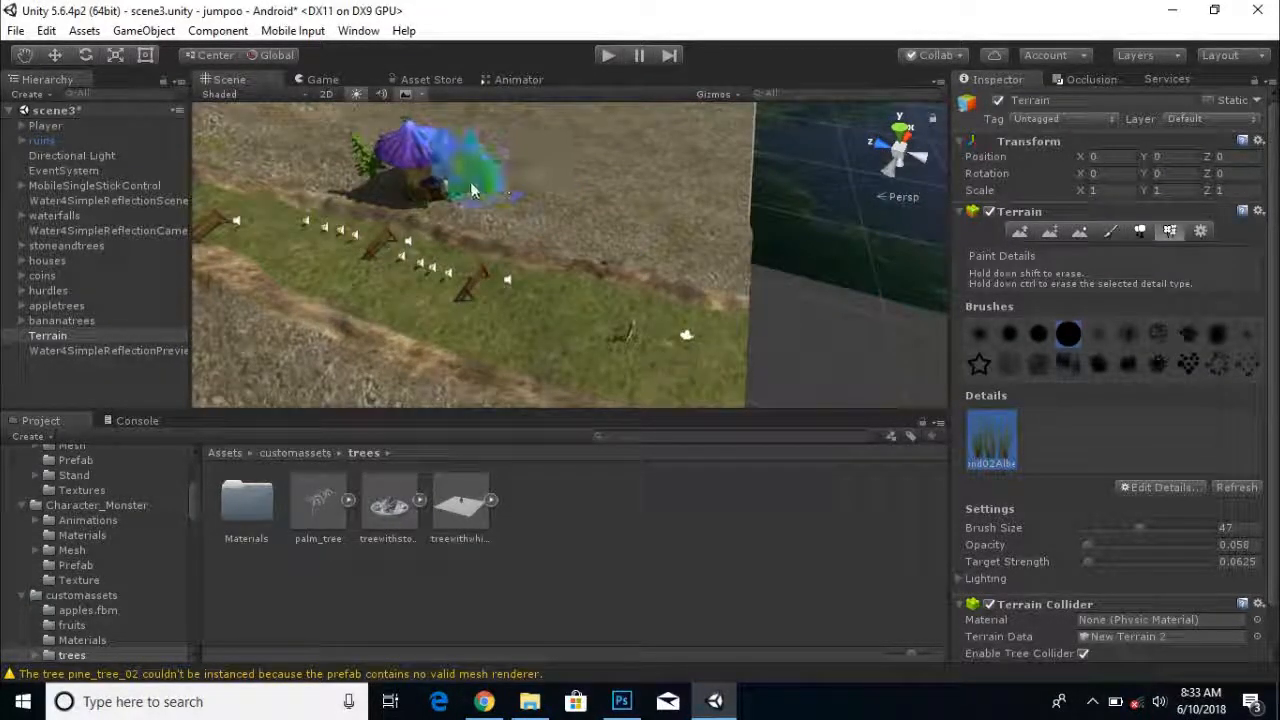
scroll(490, 212, down, 2)
alt+drag(500, 217, 689, 191)
scroll(633, 249, up, 3)
scroll(631, 248, down, 1)
mouse_move(510, 222)
middle_down()
mouse_move(611, 246)
mouse_move(790, 254)
middle_up()
mouse_move(550, 250)
mouse_down()
mouse_move(517, 277)
mouse_move(641, 250)
mouse_up()
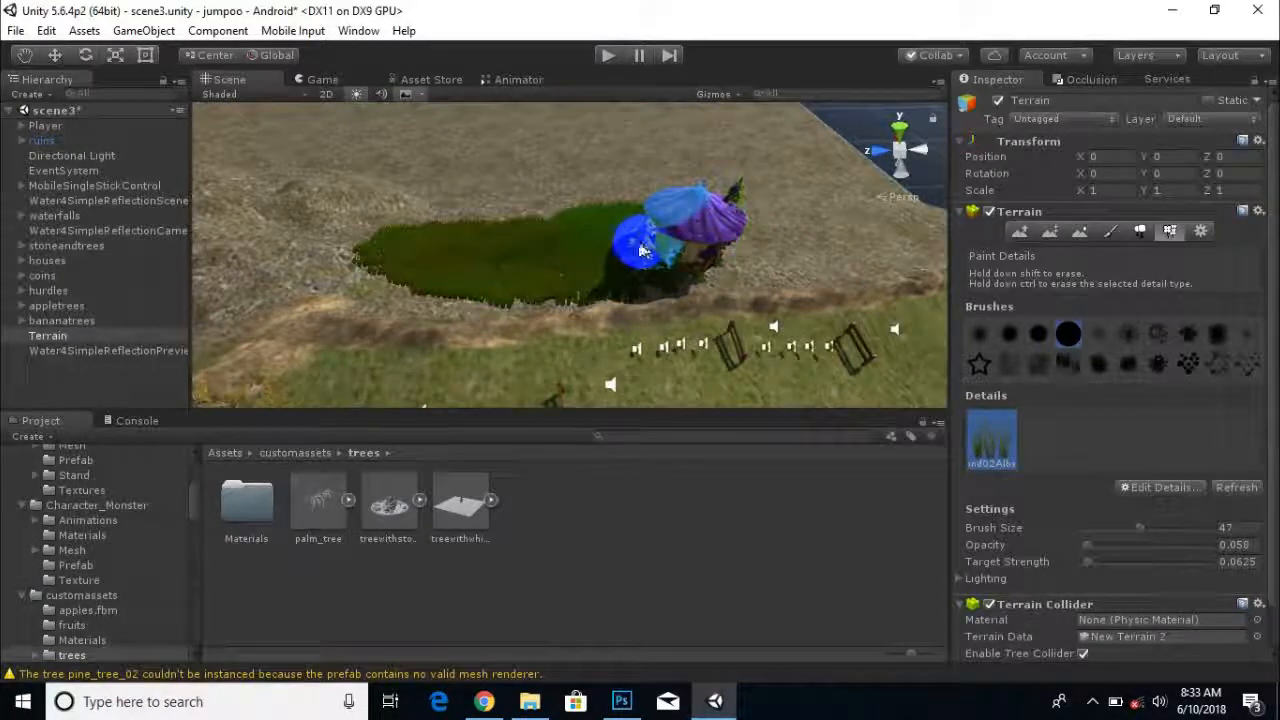
key(ctrl+z)
Save the scene.
scroll(609, 260, down, 2)
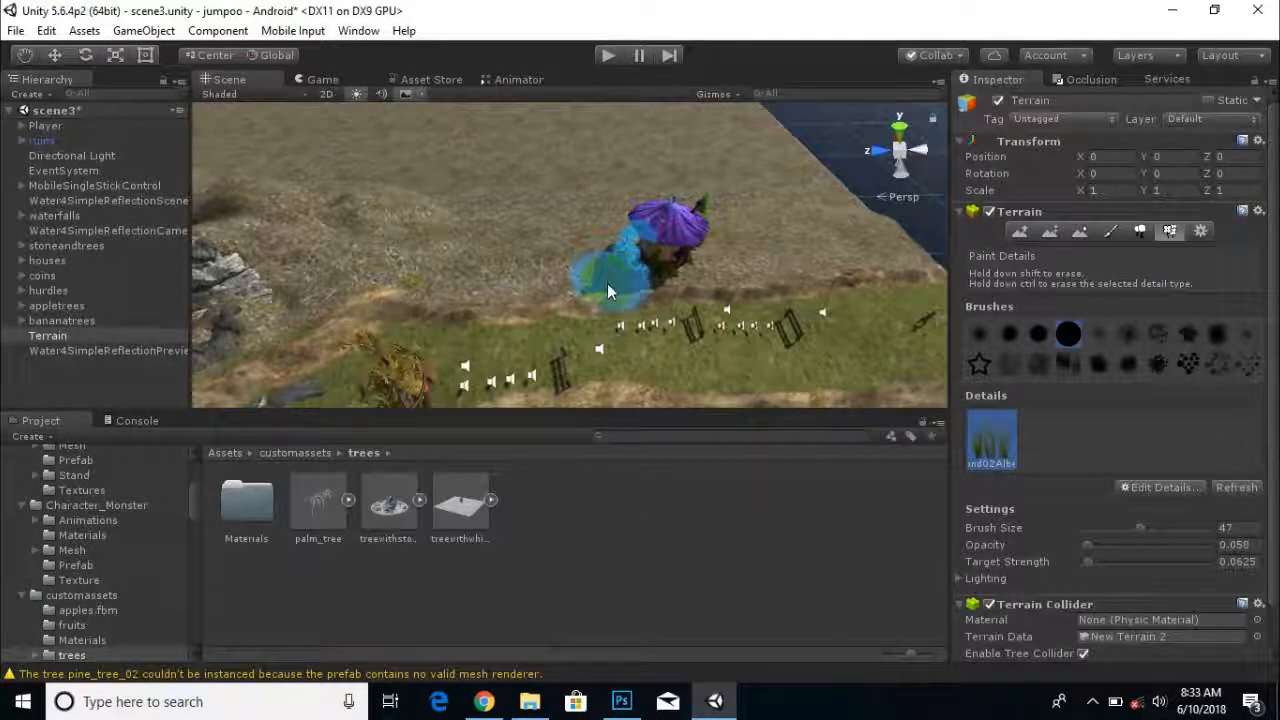
key(ctrl+s)
scroll(569, 250, down, 2)
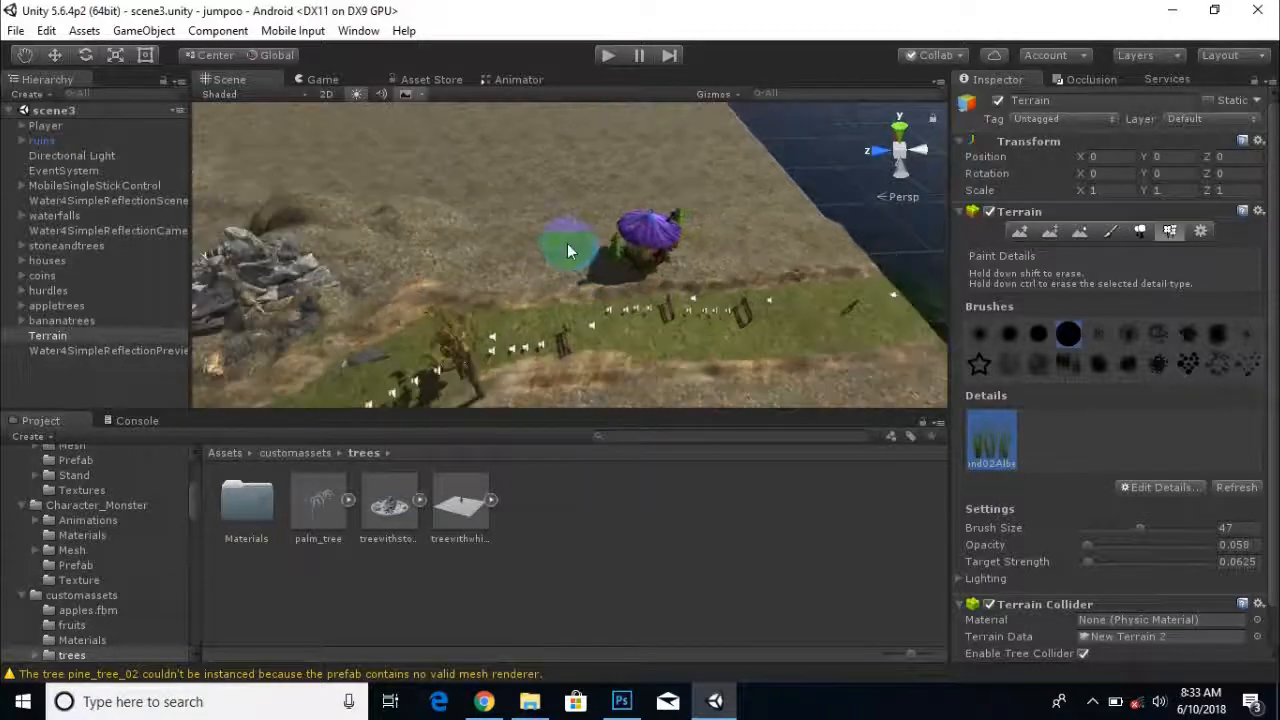
Open the sprites folder in the project's Assets.
alt+drag(679, 236, 390, 287)
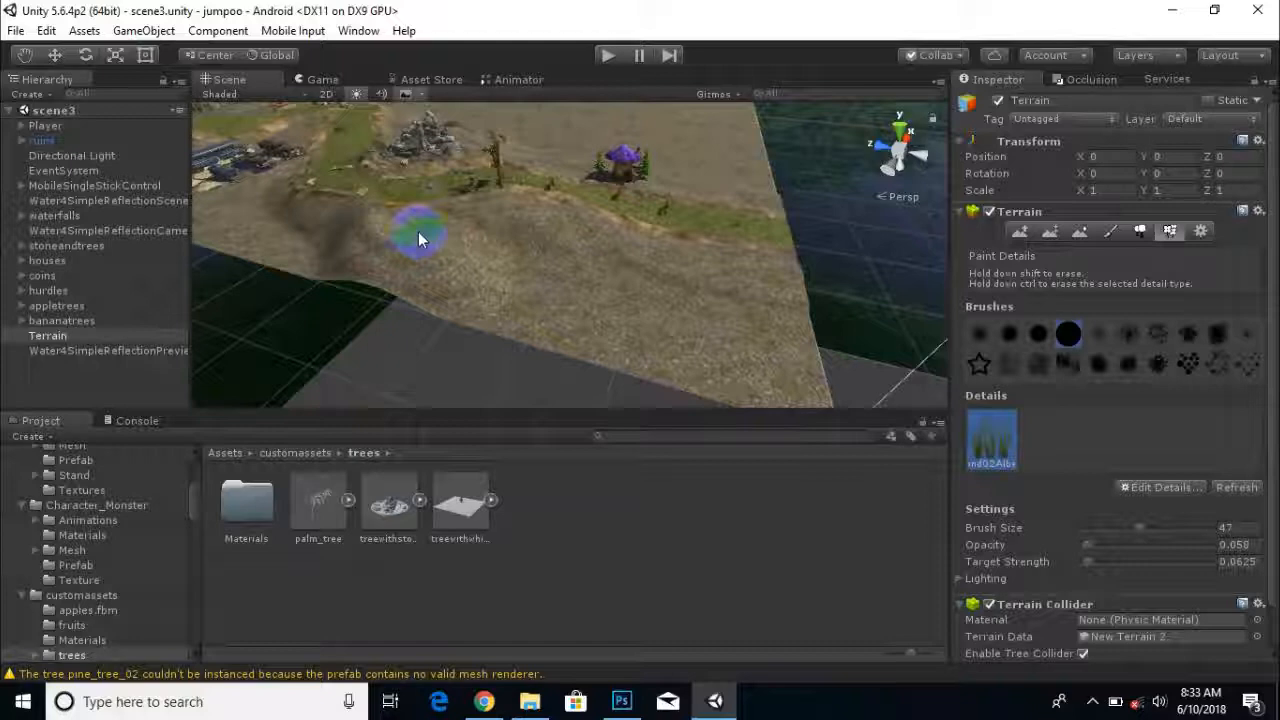
alt+drag(425, 237, 620, 300)
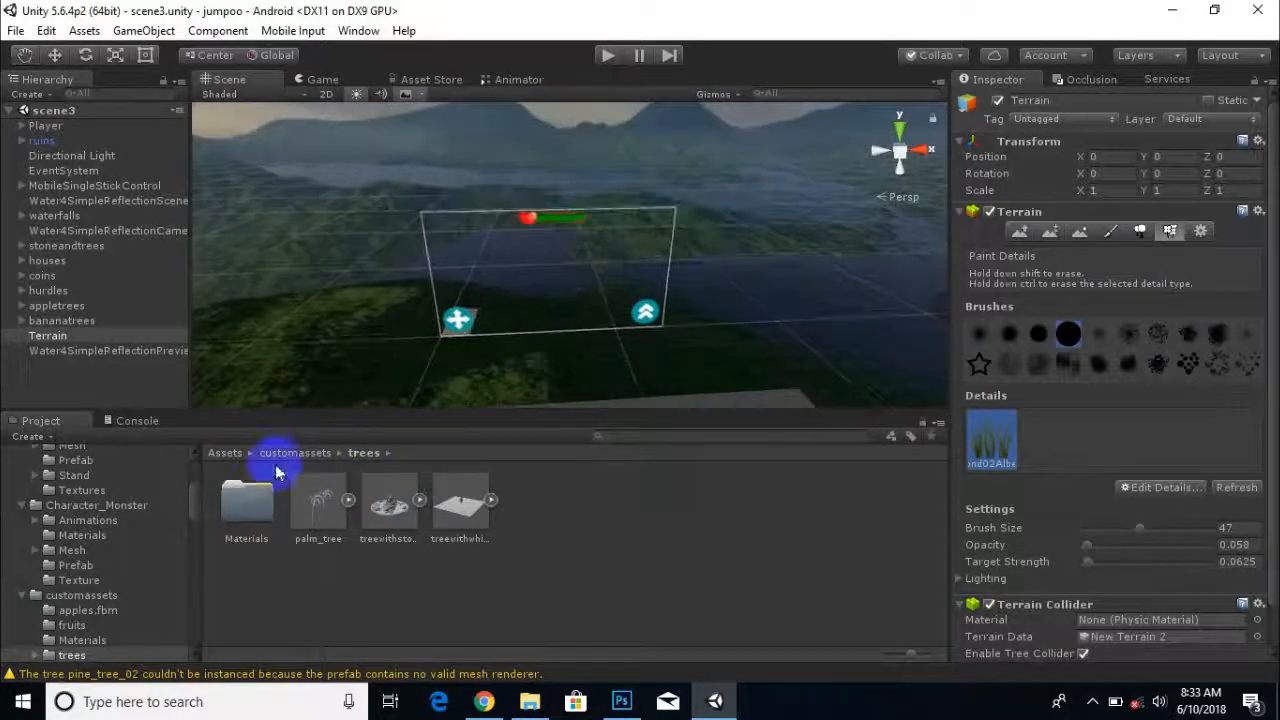
click(226, 453)
scroll(625, 268, up, 5)
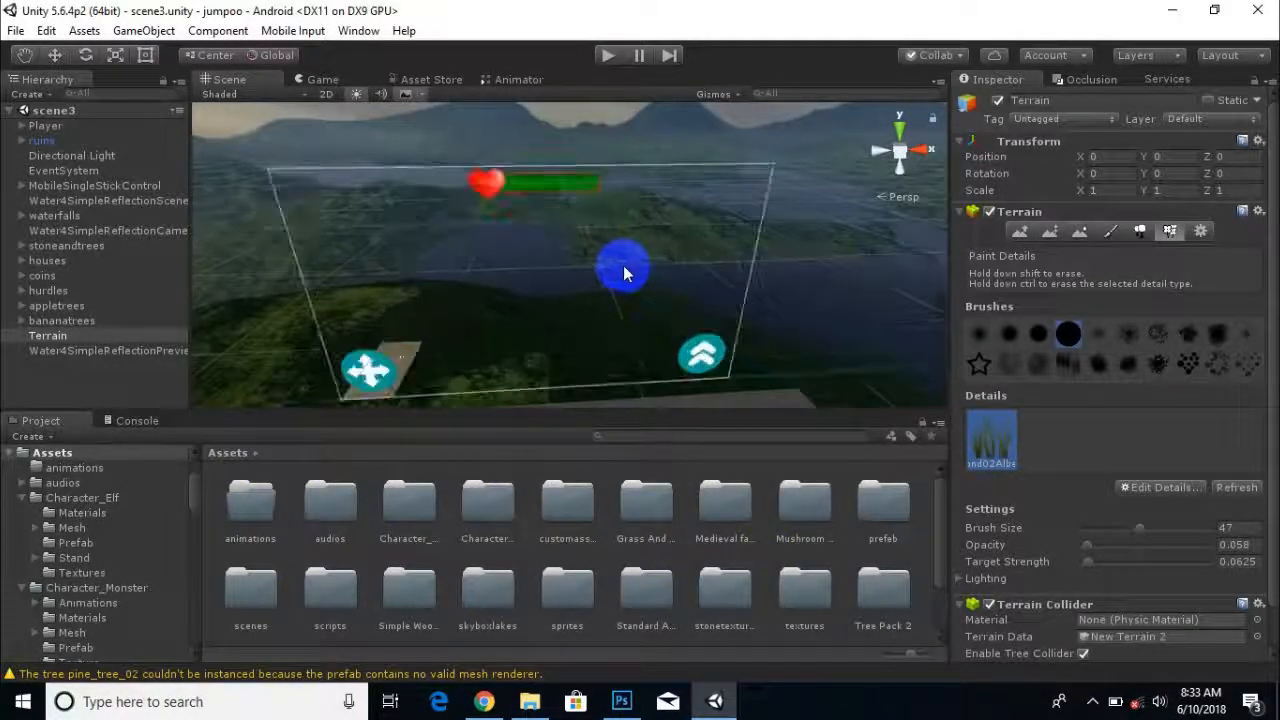
alt+drag(611, 273, 586, 197)
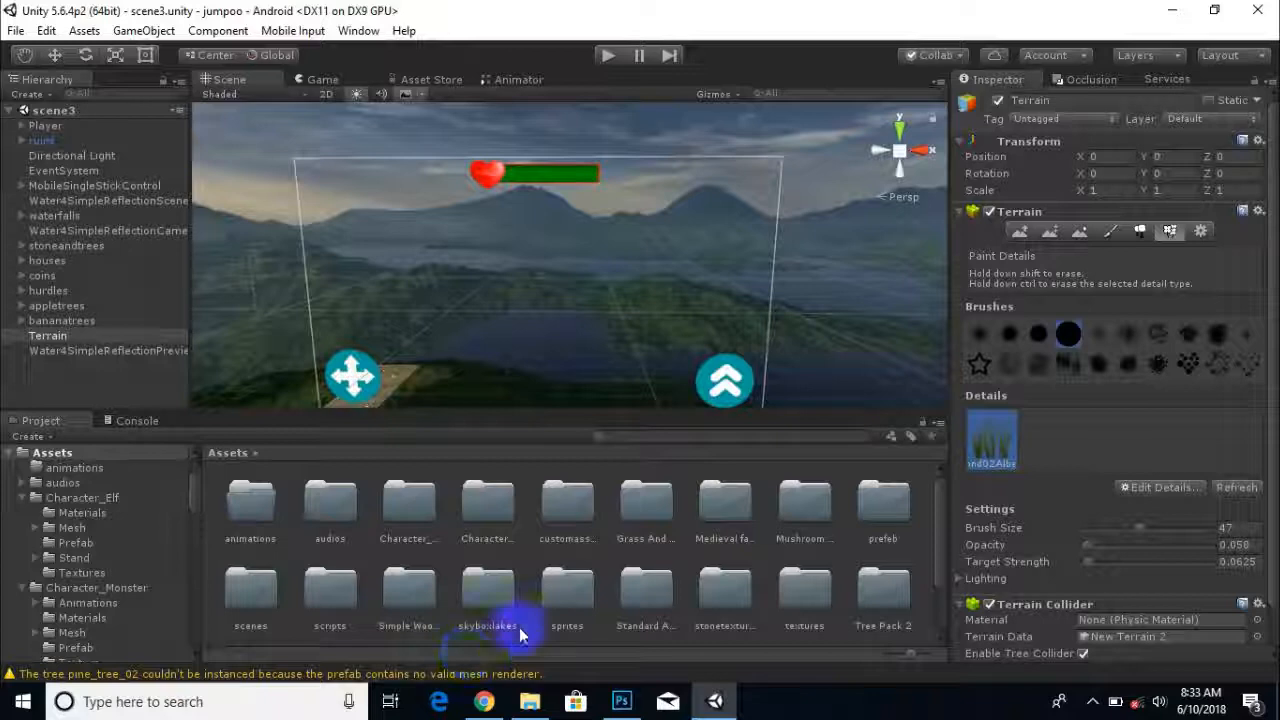
double_click(554, 598)
Find the retry image among the sprites, set its Texture Type to Sprite (2D and UI) and apply the import settings.
scroll(552, 560, down, 3)
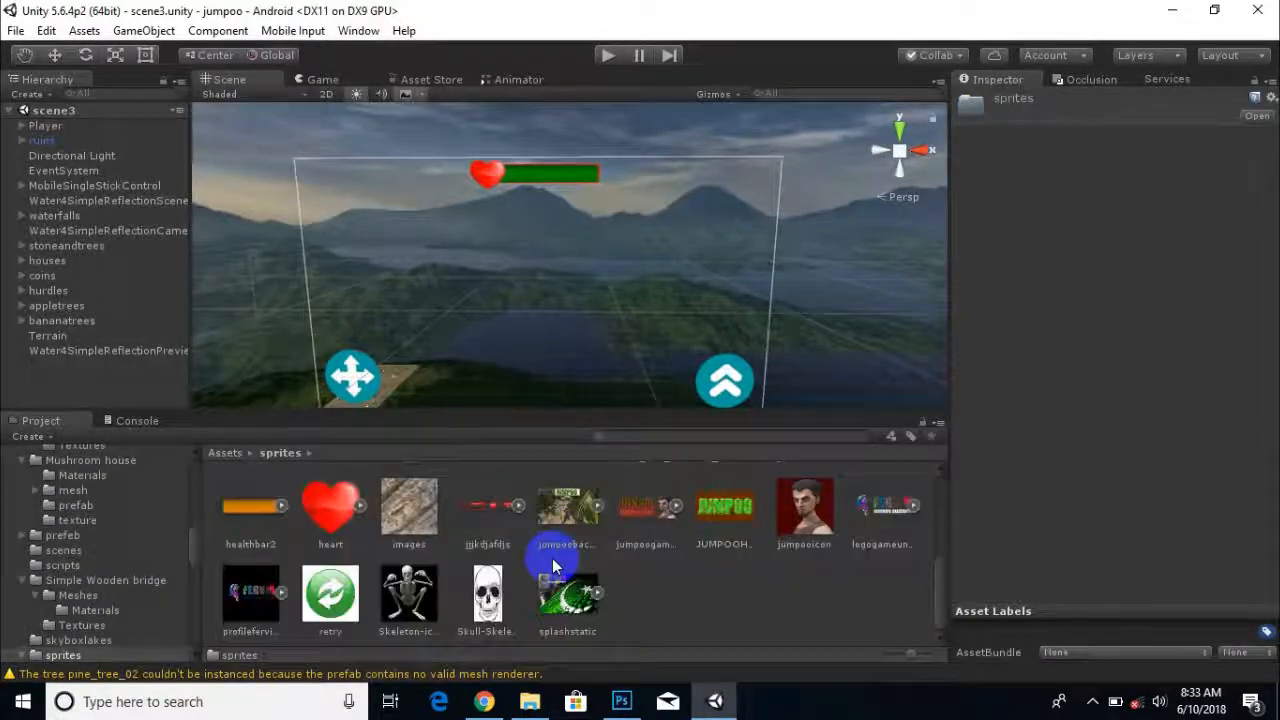
scroll(552, 570, up, 3)
click(643, 497)
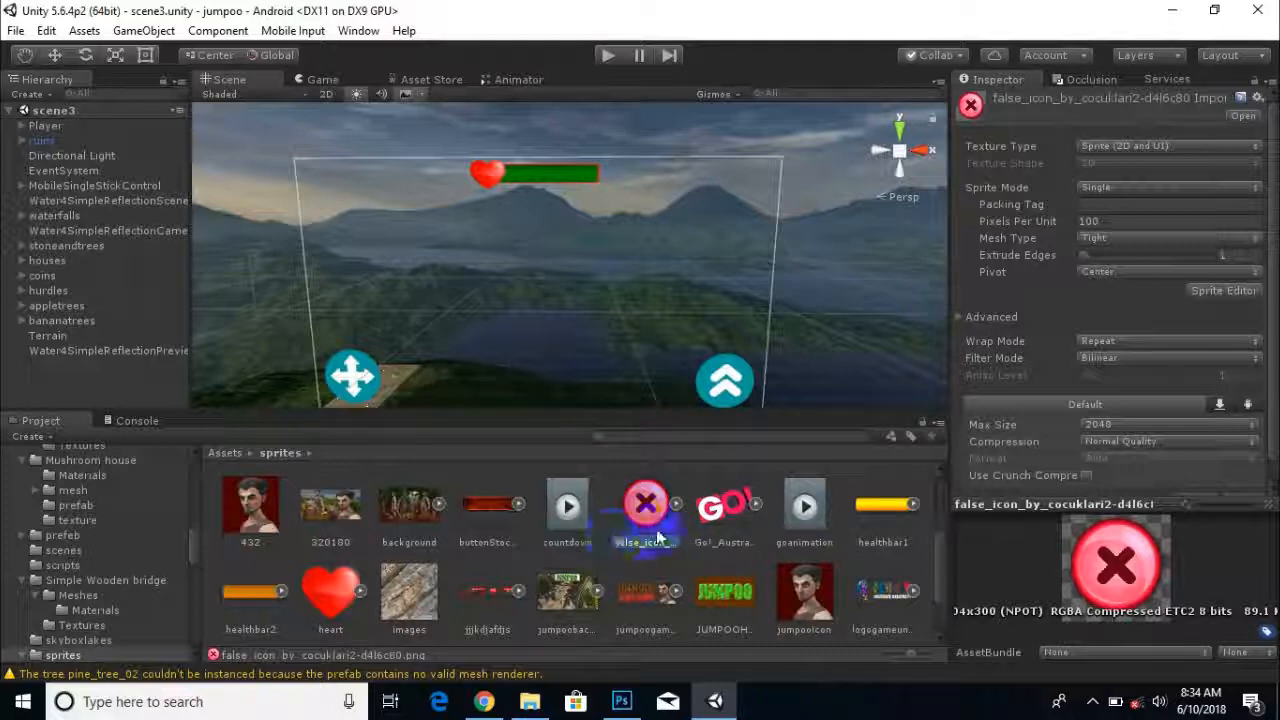
scroll(657, 538, down, 3)
scroll(656, 539, up, 6)
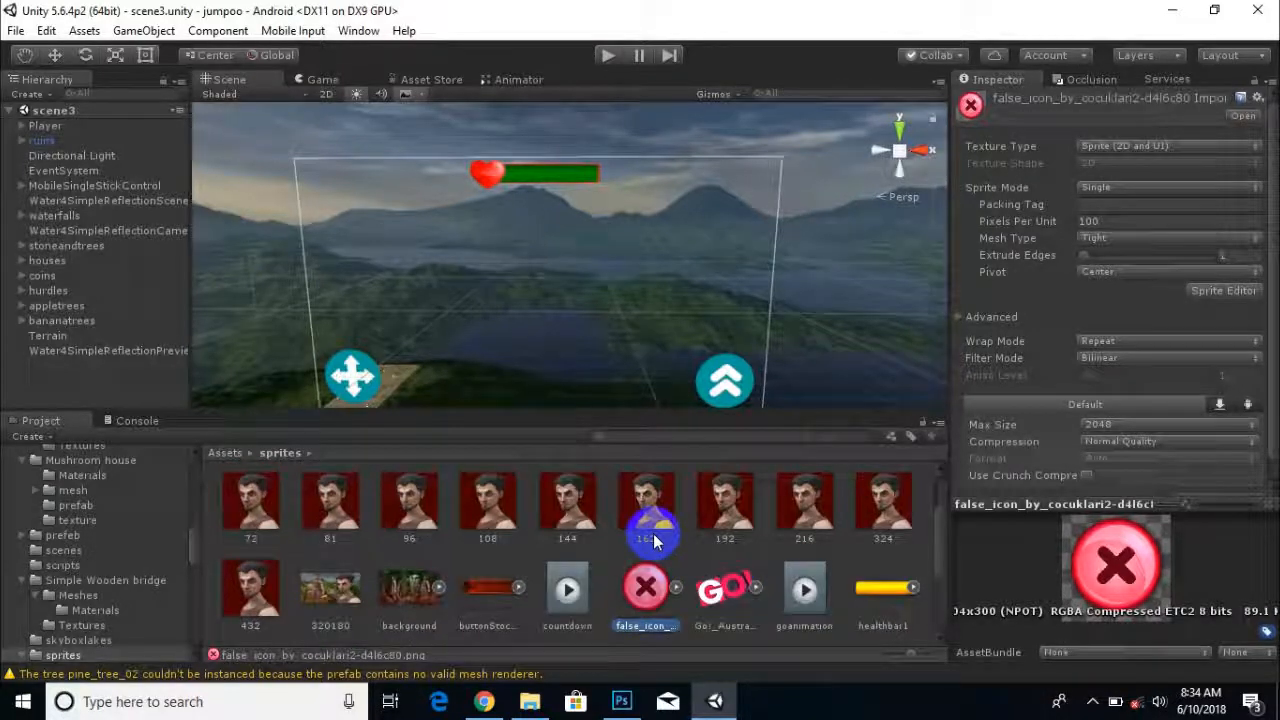
scroll(653, 538, up, 3)
scroll(653, 538, down, 9)
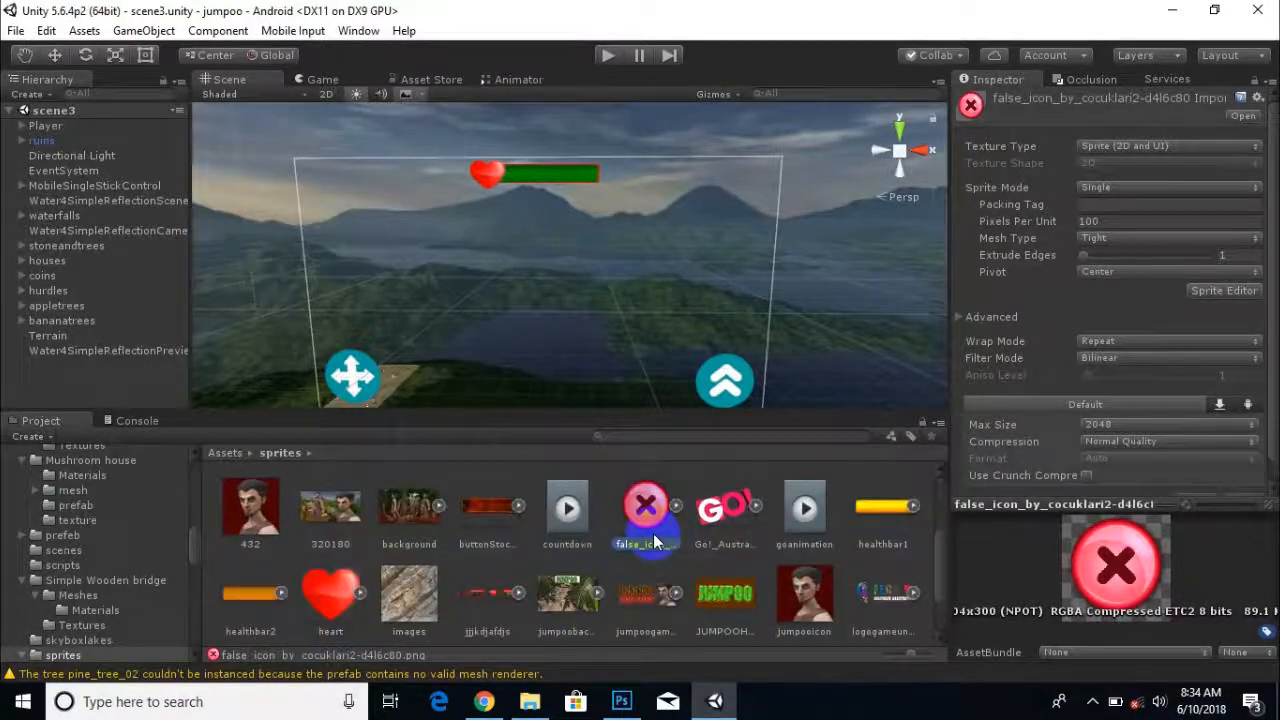
click(337, 600)
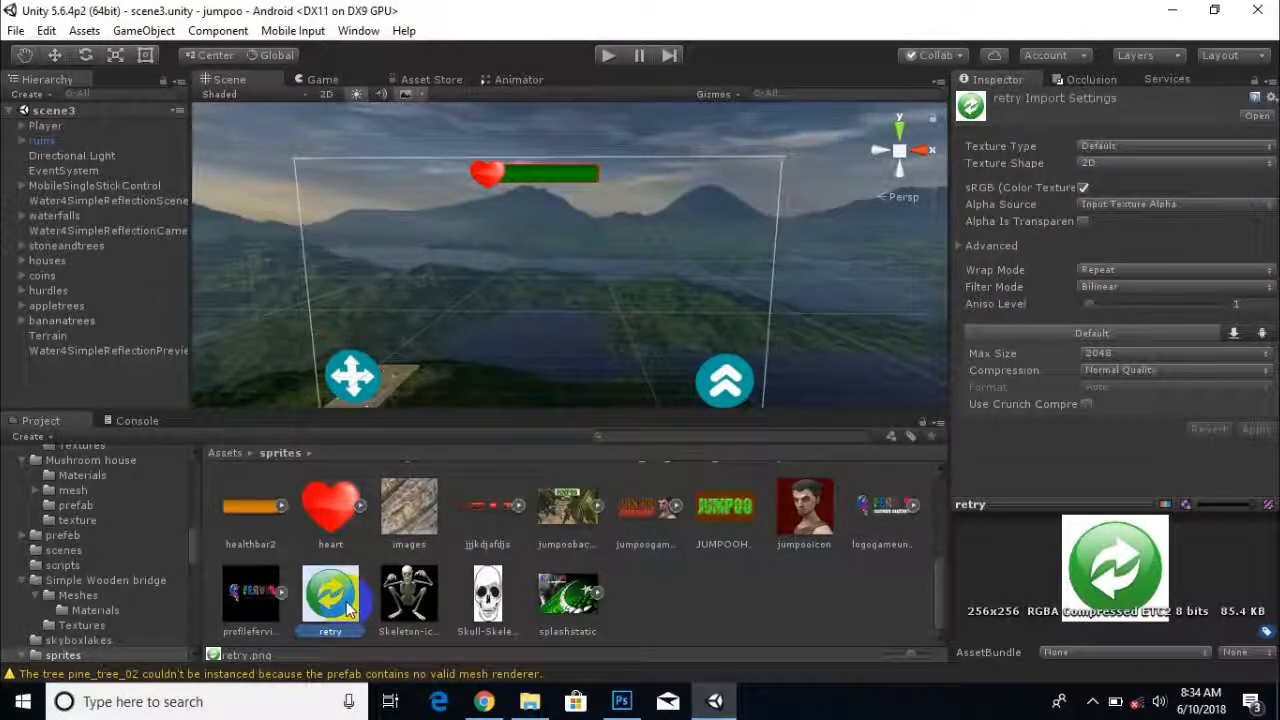
click(1082, 150)
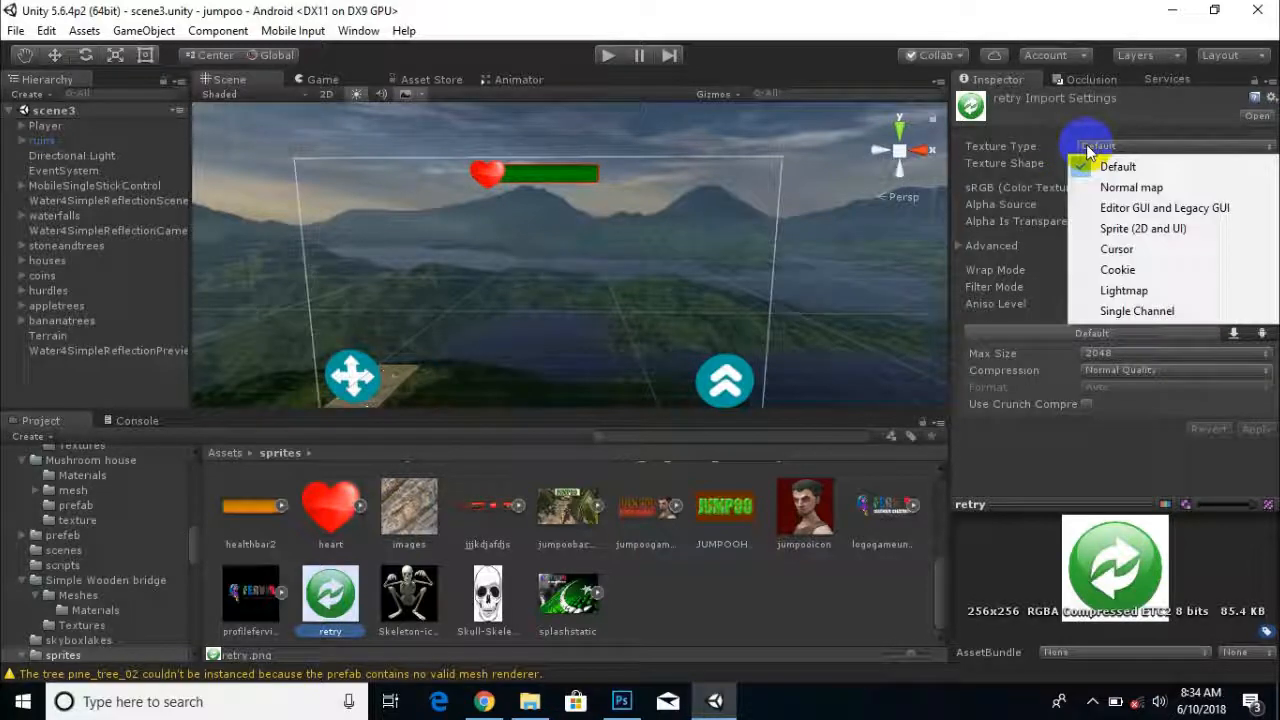
click(1119, 234)
scroll(1225, 452, down, 1)
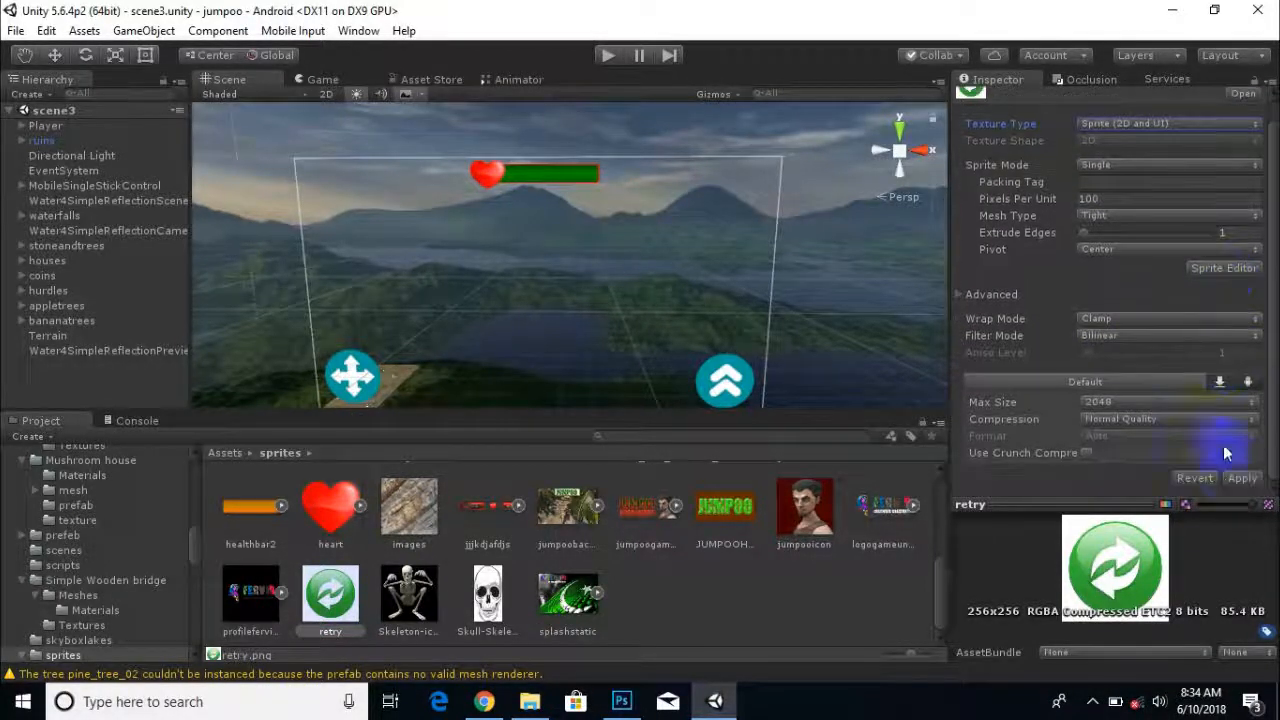
click(1240, 478)
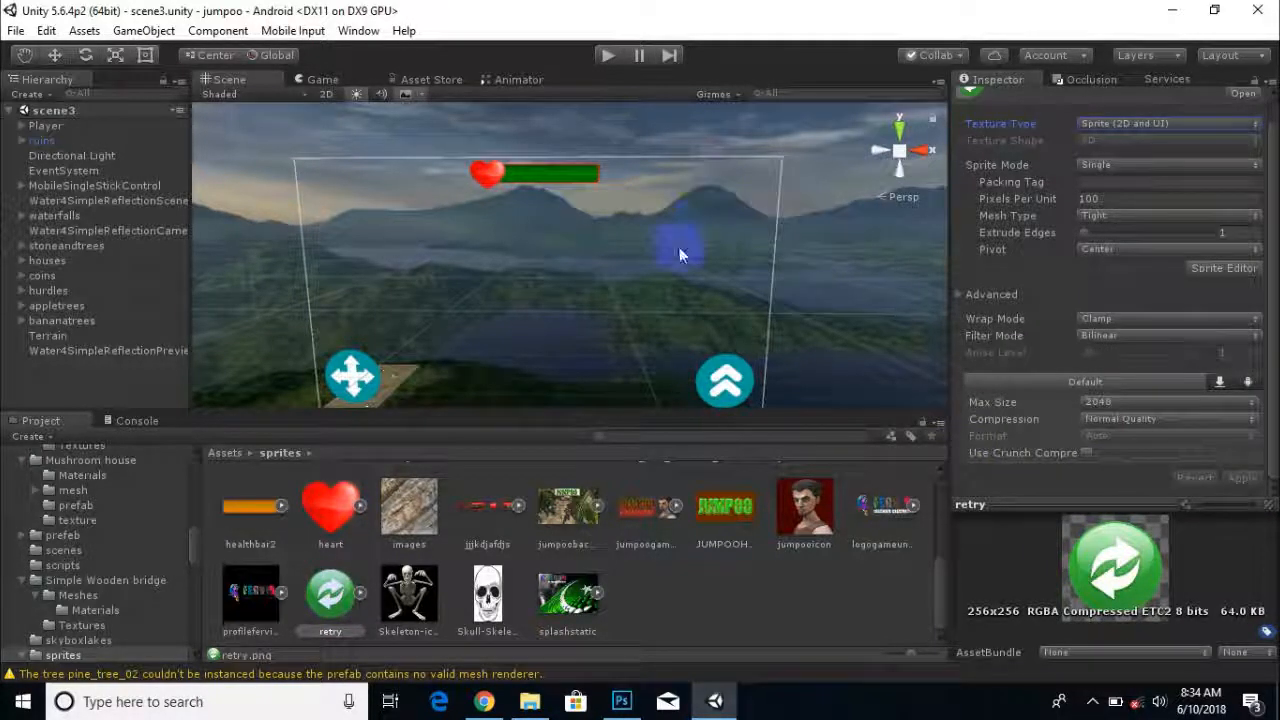
Add a UI Button as a child of the MobileSingleStickControl canvas.
scroll(327, 297, up, 2)
scroll(318, 290, down, 4)
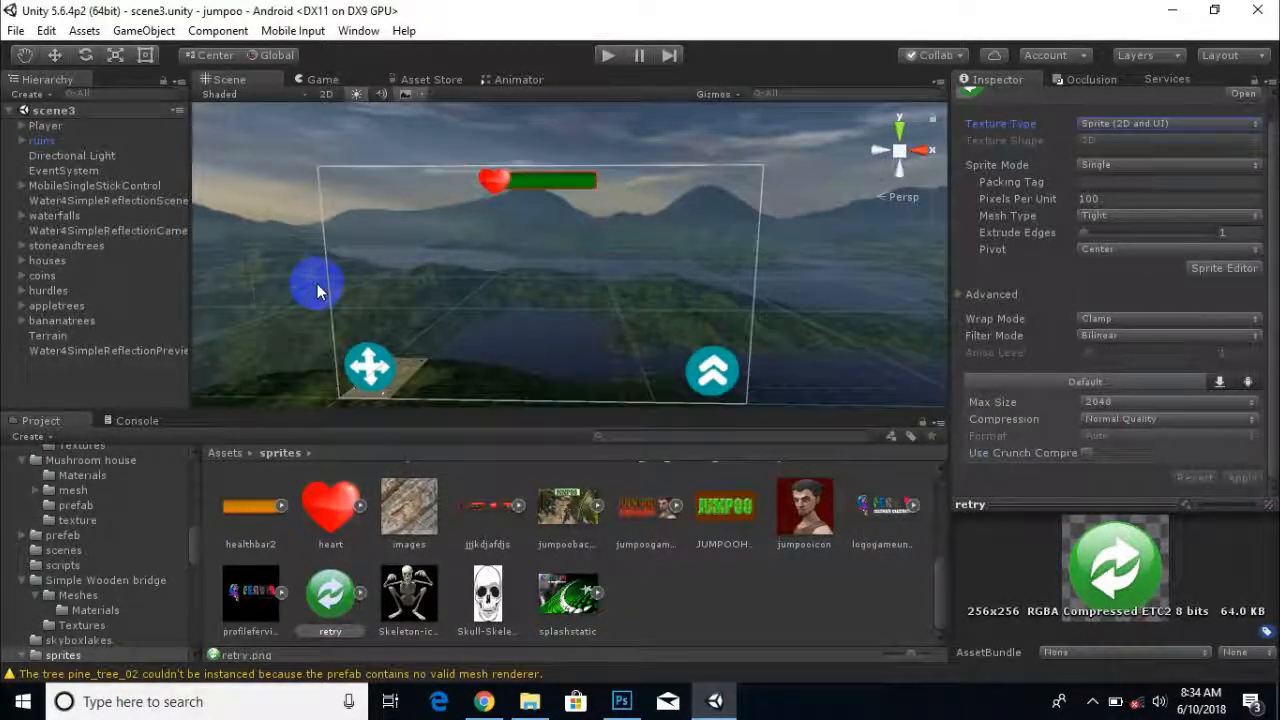
click(96, 231)
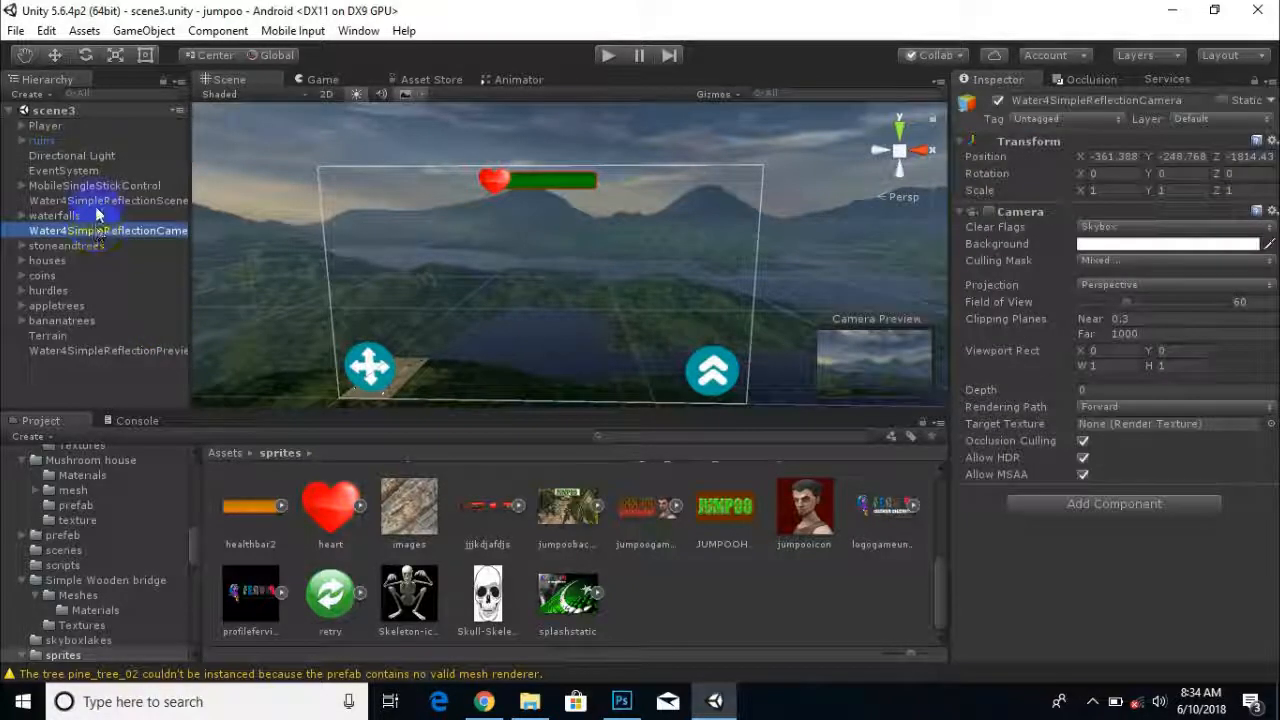
click(94, 186)
right_click(121, 190)
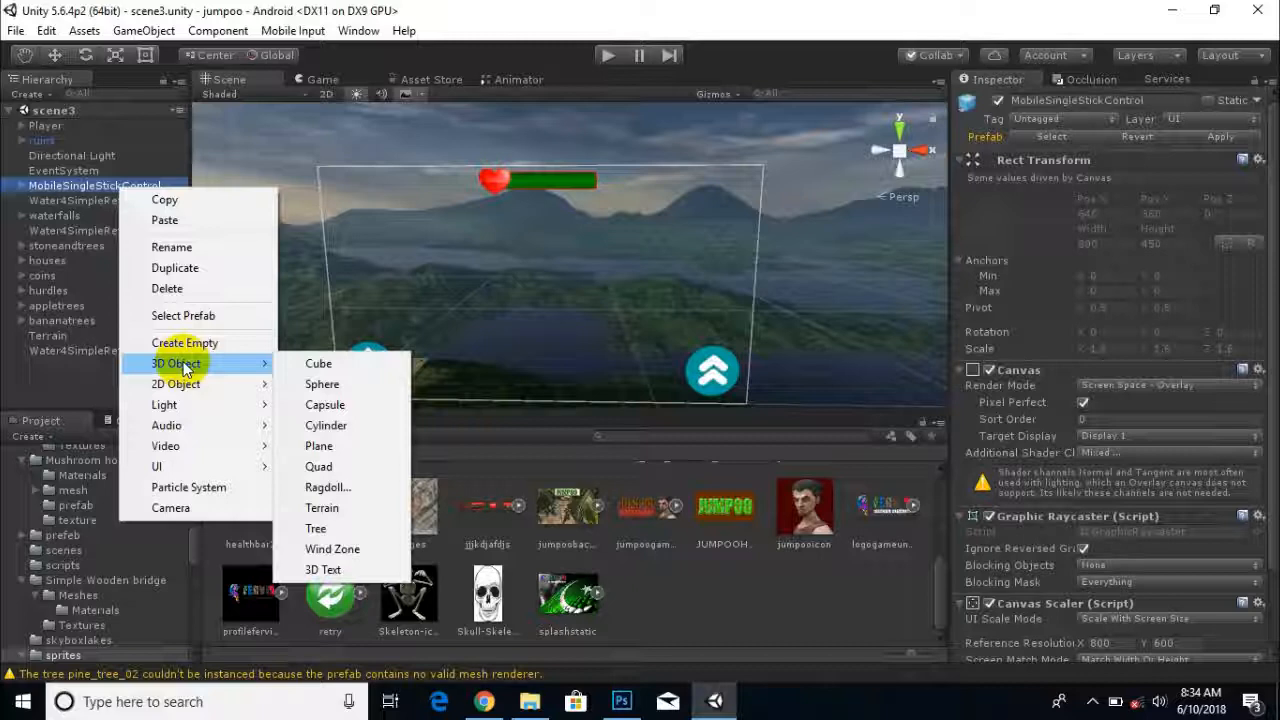
mouse_move(196, 470)
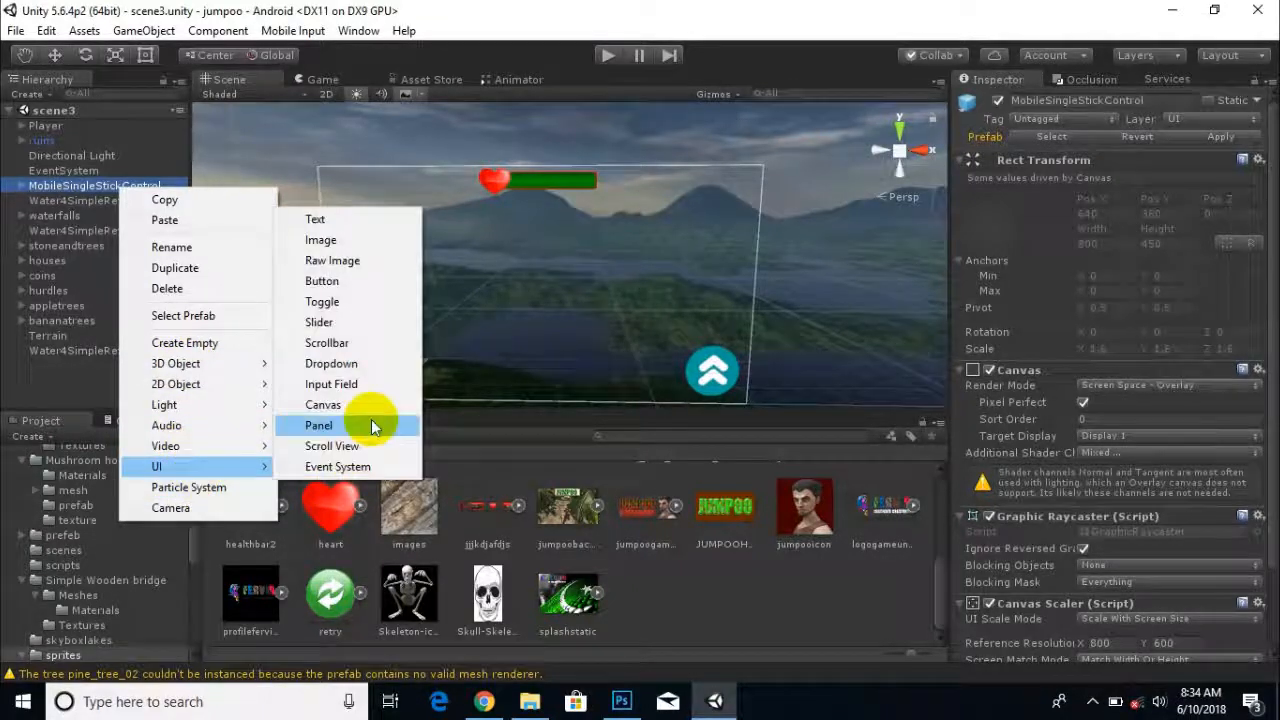
click(362, 281)
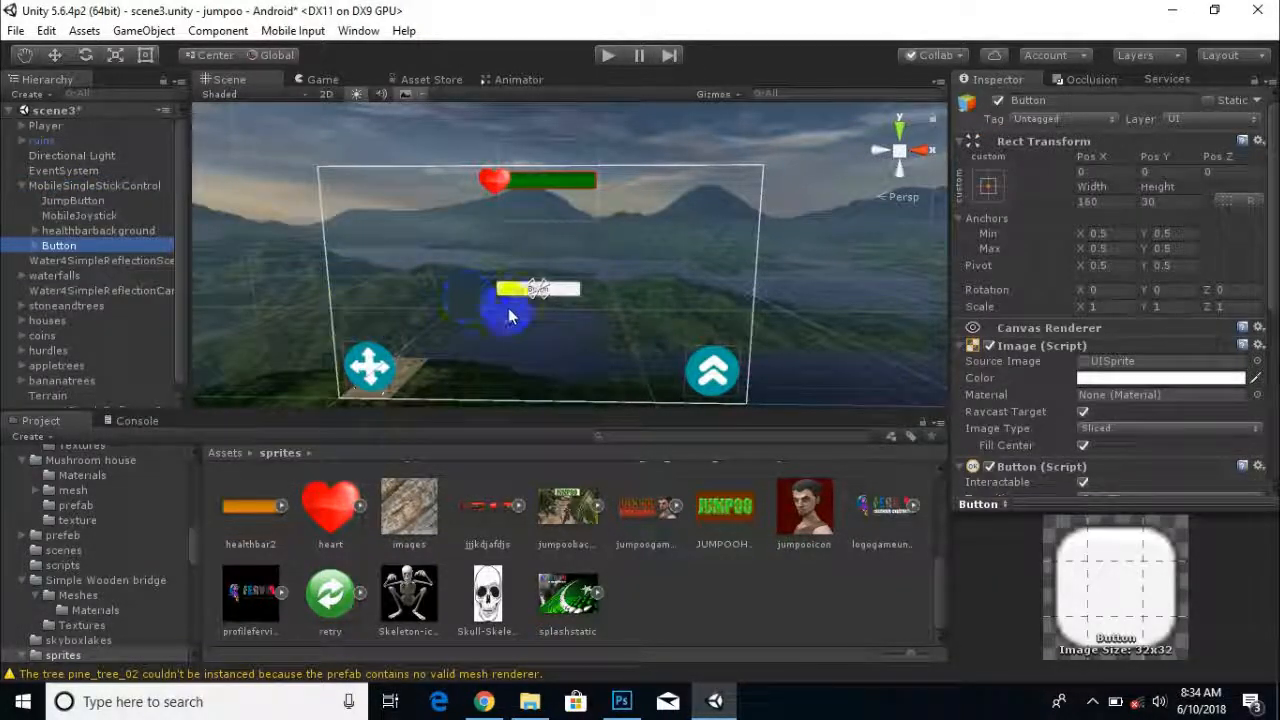
scroll(545, 600, up, 3)
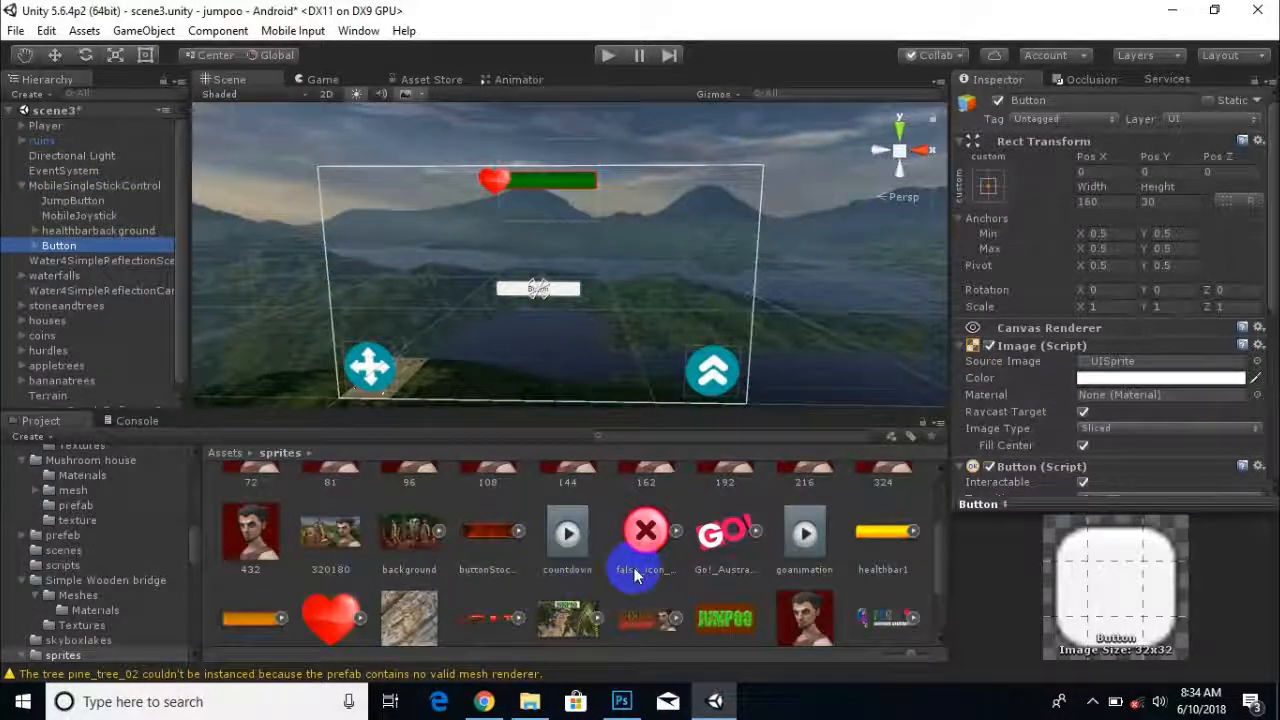
Assign the false_icon sprite as the Button's source image and delete the Button's Text child.
drag(655, 563, 1157, 362)
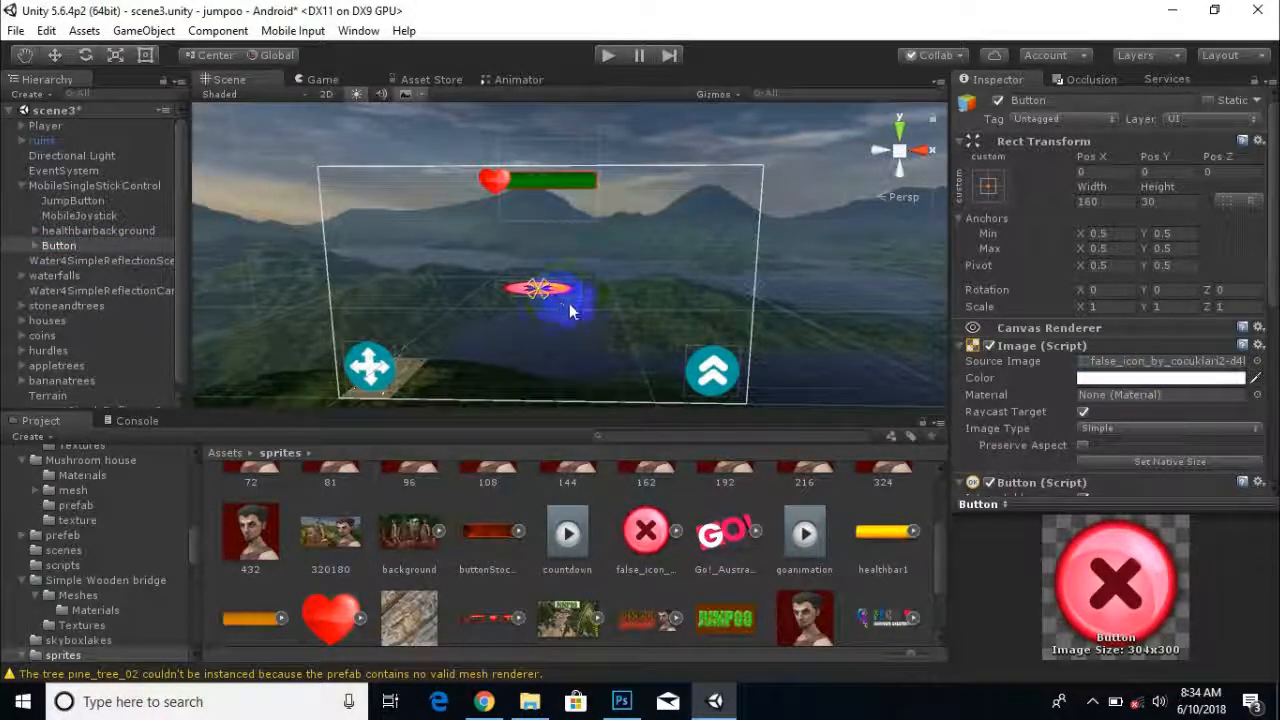
click(29, 248)
click(67, 260)
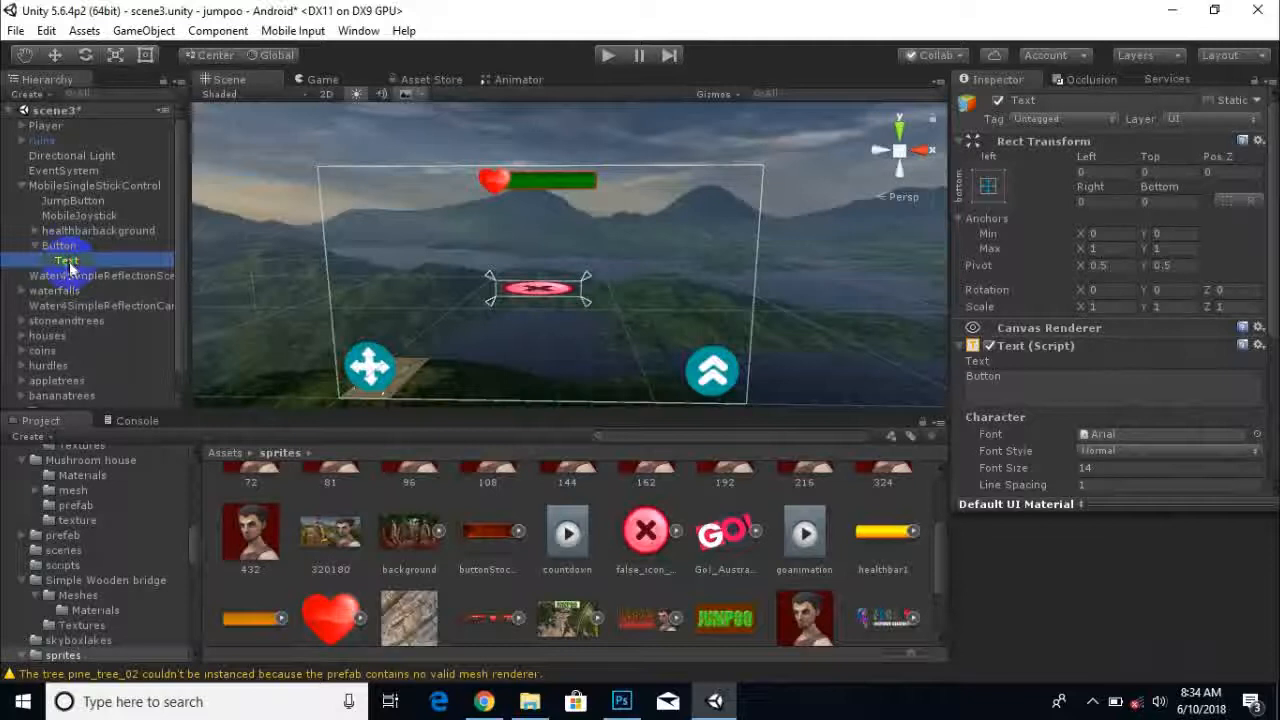
right_click(90, 261)
click(118, 361)
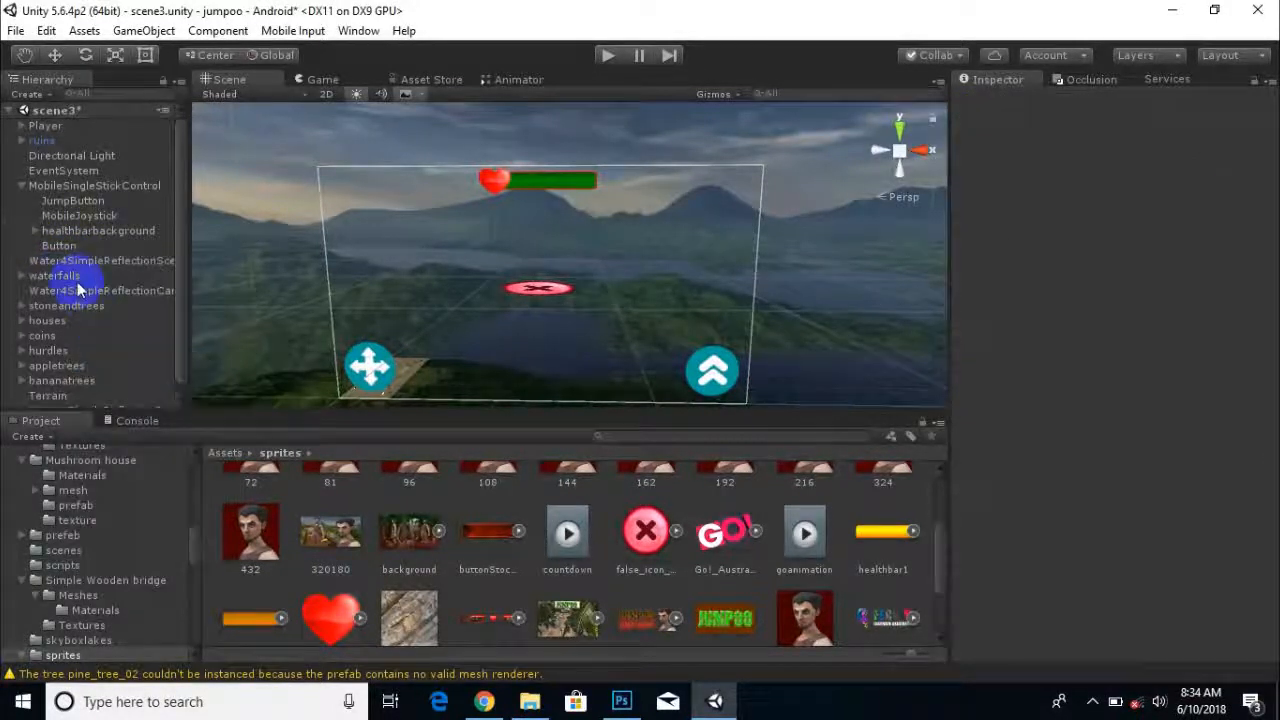
Move the Button toward the canvas's upper-right corner, to about Pos X 312, Pos Y 170.
click(62, 247)
click(55, 55)
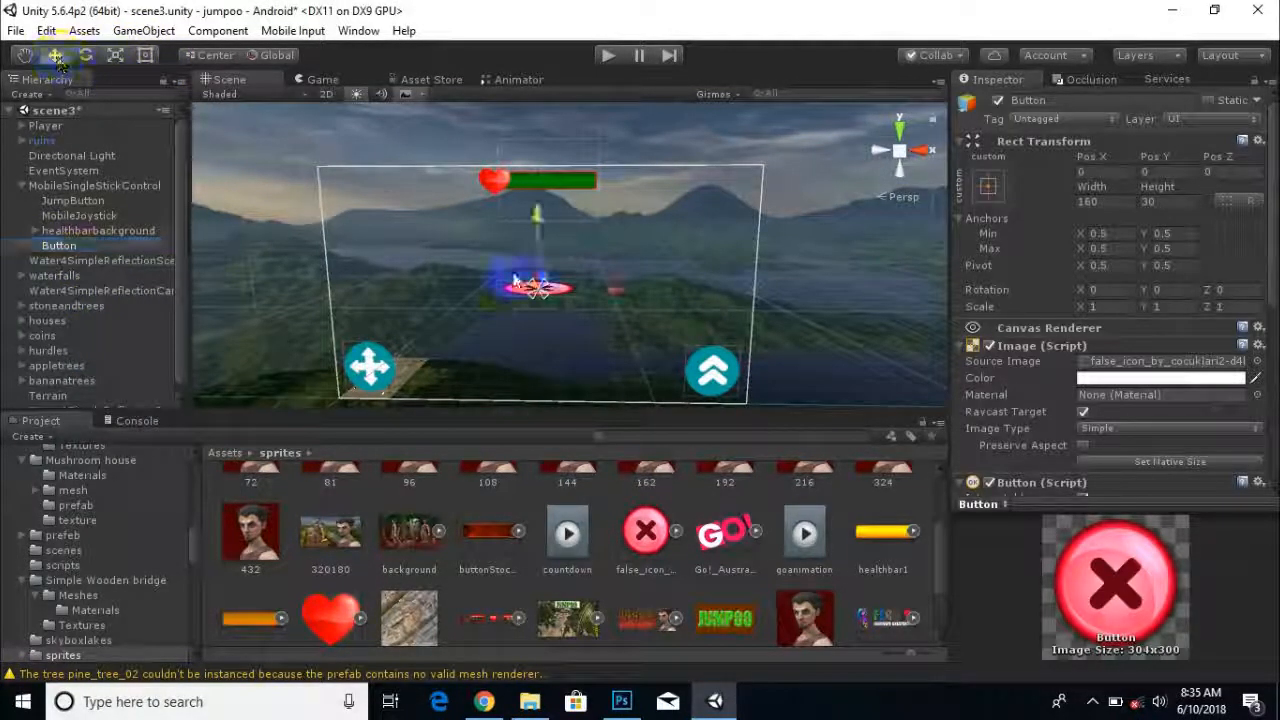
drag(536, 227, 535, 135)
drag(593, 205, 764, 205)
scroll(662, 204, up, 3)
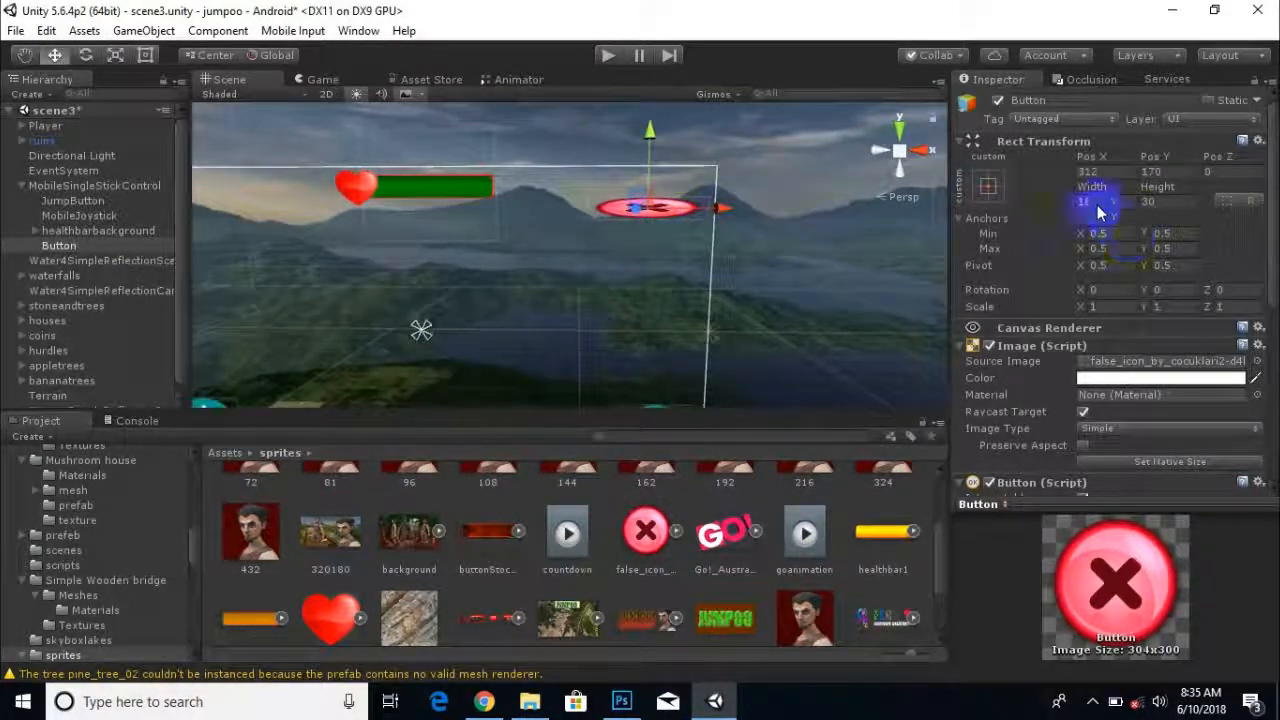
Scale the Button up to about 1.6 in X and Y and enable Preserve Aspect on its image.
click(113, 55)
drag(650, 133, 650, 62)
scroll(1100, 285, down, 3)
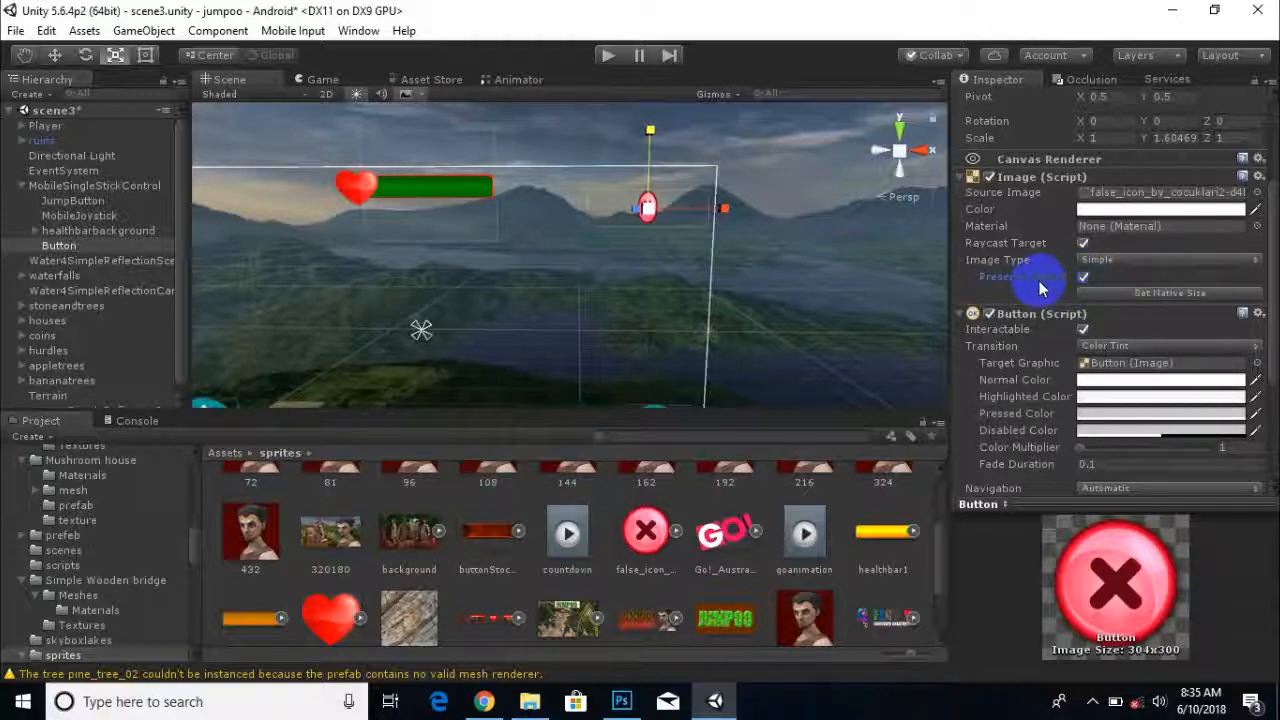
scroll(687, 227, up, 2)
drag(756, 191, 793, 196)
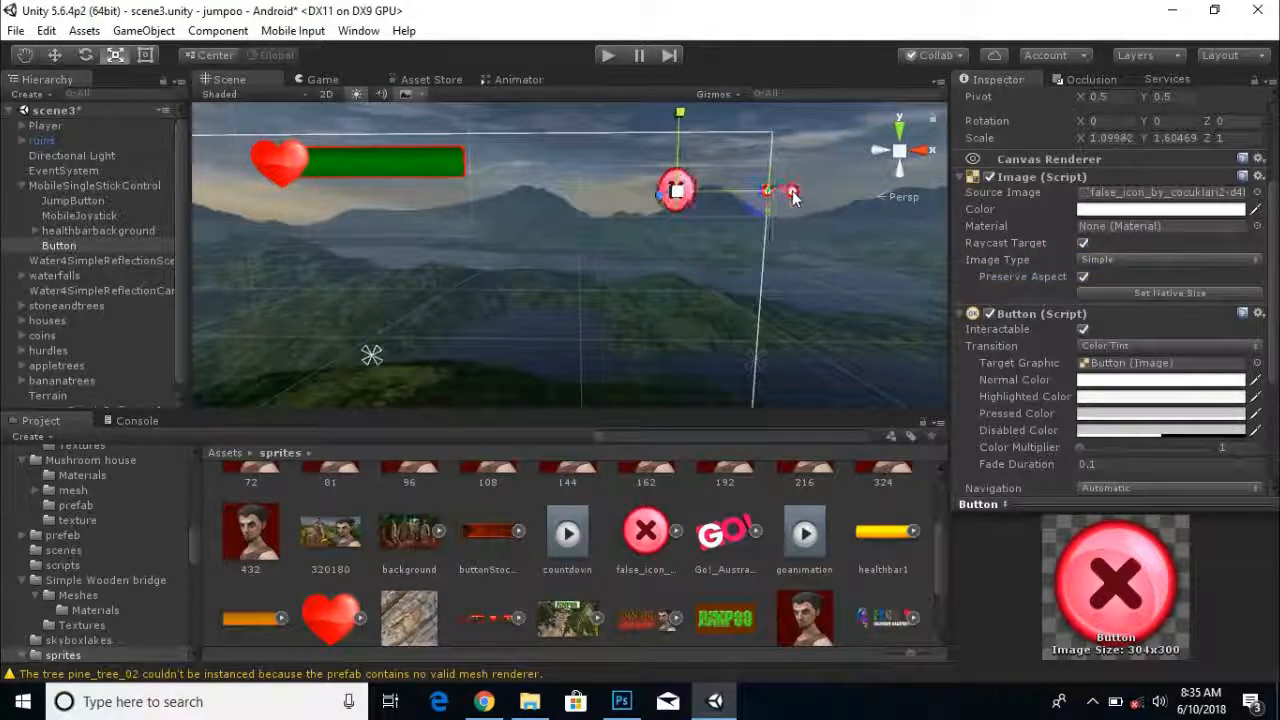
Move the Button closer into the canvas's upper-right corner, to about Pos X 363, Pos Y 193.
click(63, 56)
scroll(618, 289, up, 2)
middle_drag(764, 203, 641, 215)
drag(655, 192, 731, 201)
drag(670, 123, 665, 86)
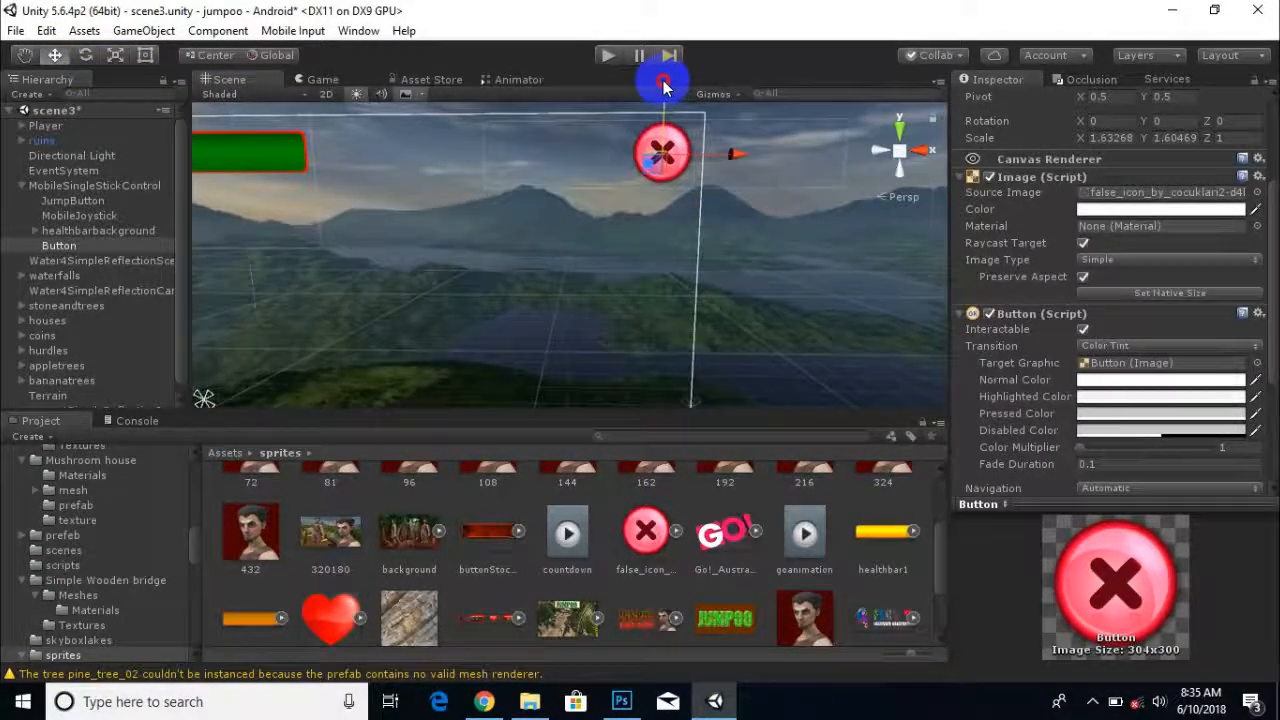
scroll(677, 222, down, 5)
scroll(643, 242, up, 1)
drag(623, 122, 623, 127)
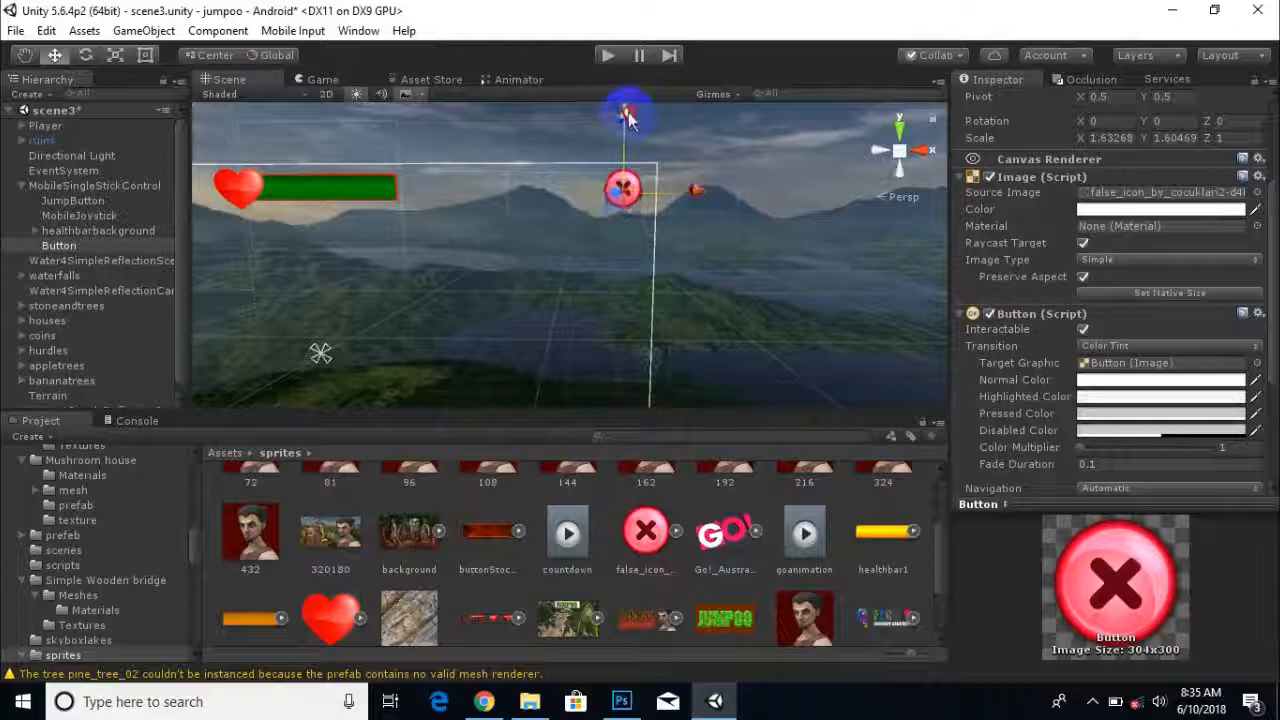
Set the Button's X and Y scale to 1.8.
scroll(1160, 292, up, 3)
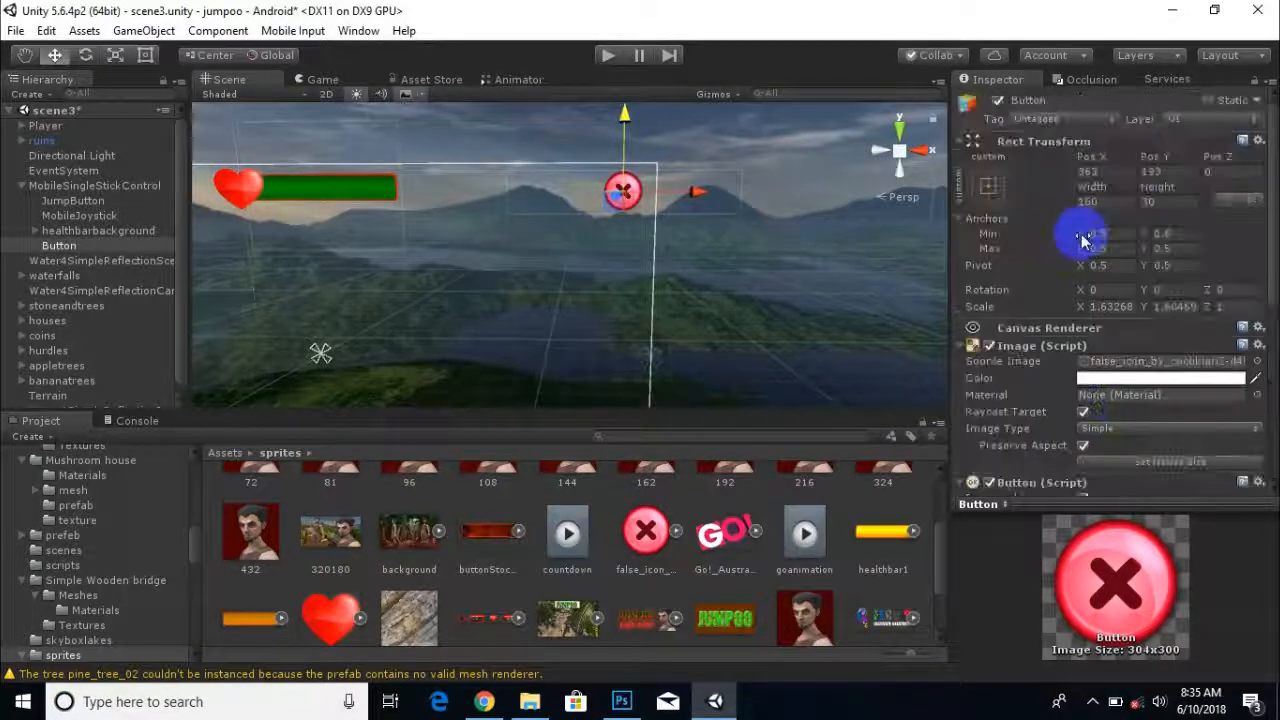
click(1114, 308)
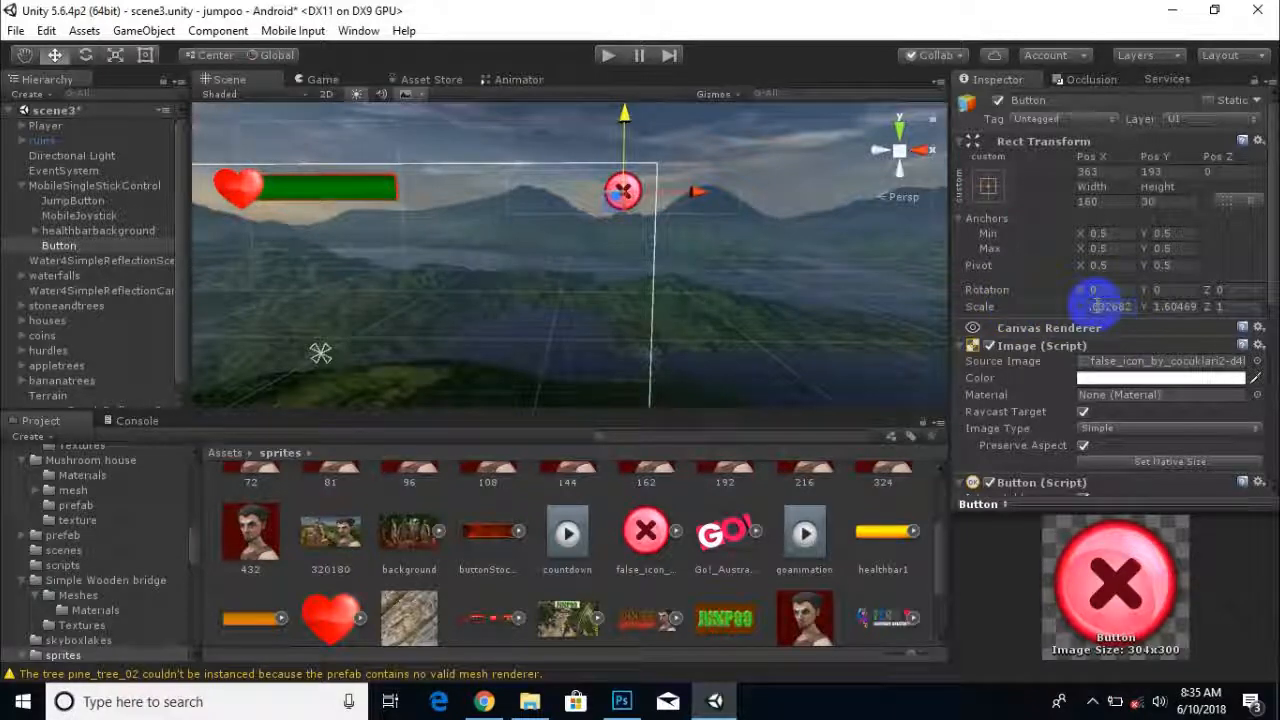
text(1.8)
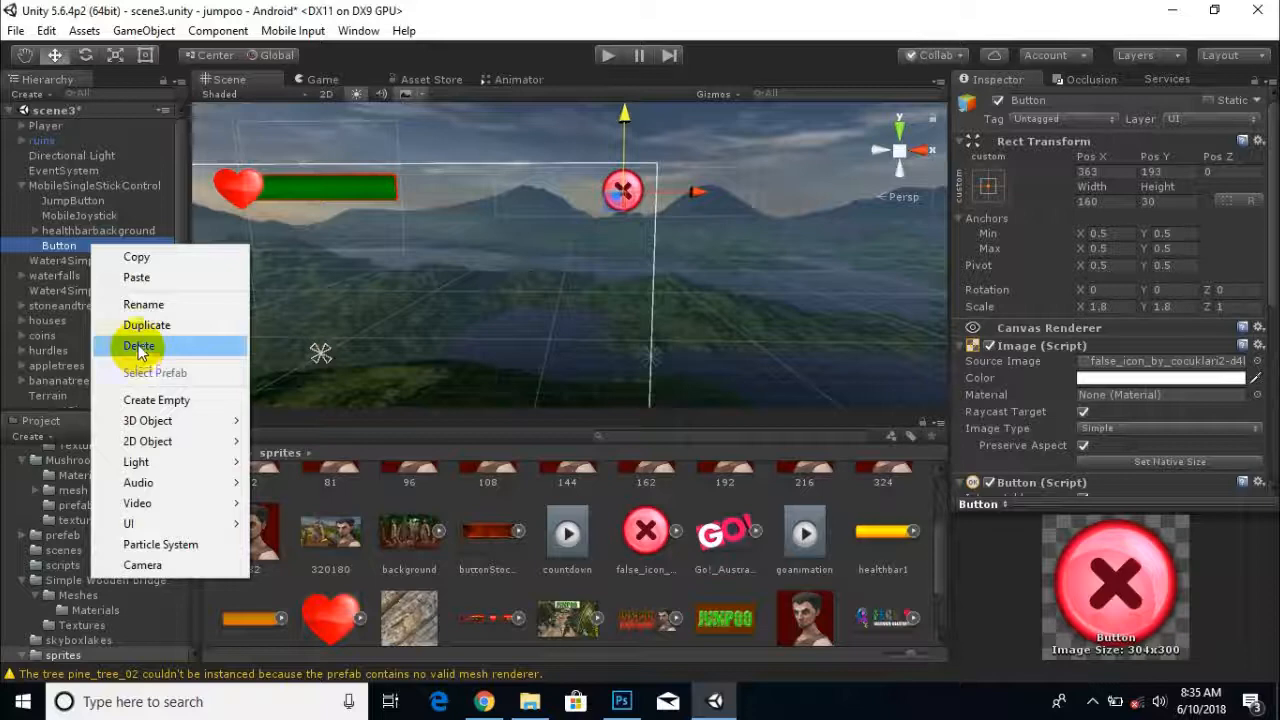
Rename the Button object to exitbutton.
click(150, 304)
text(ball)
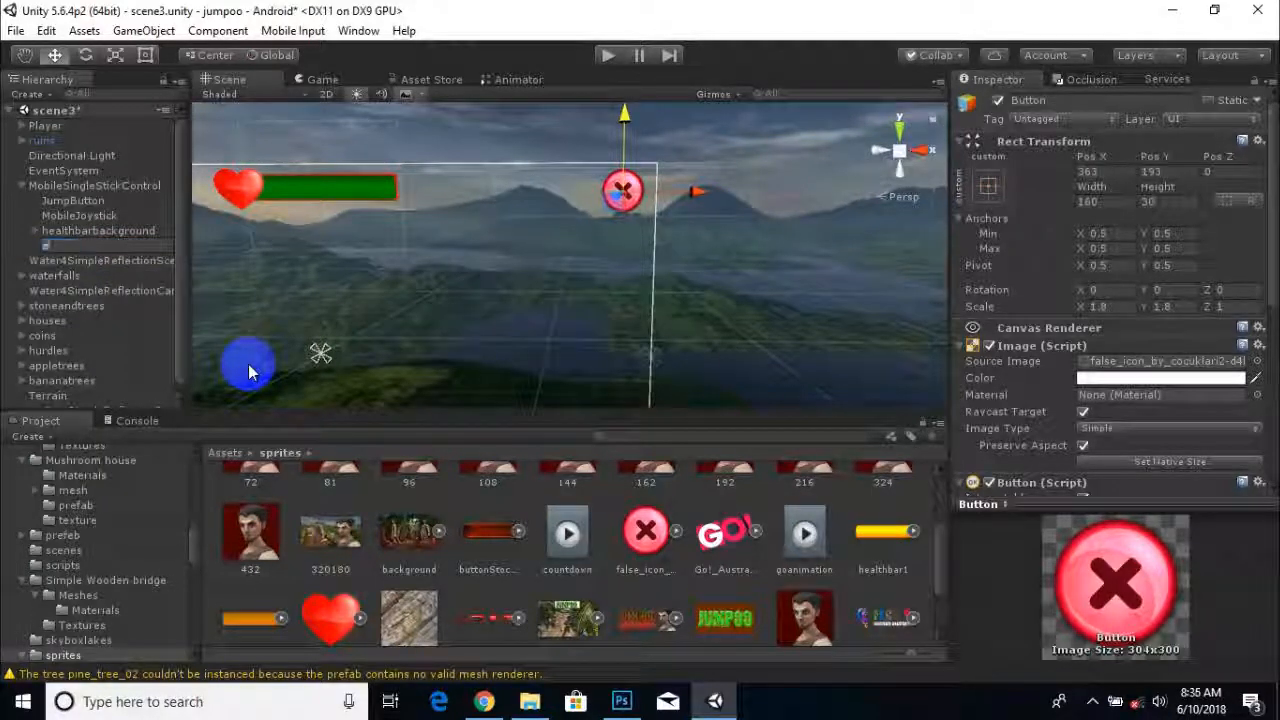
text(tbutton)
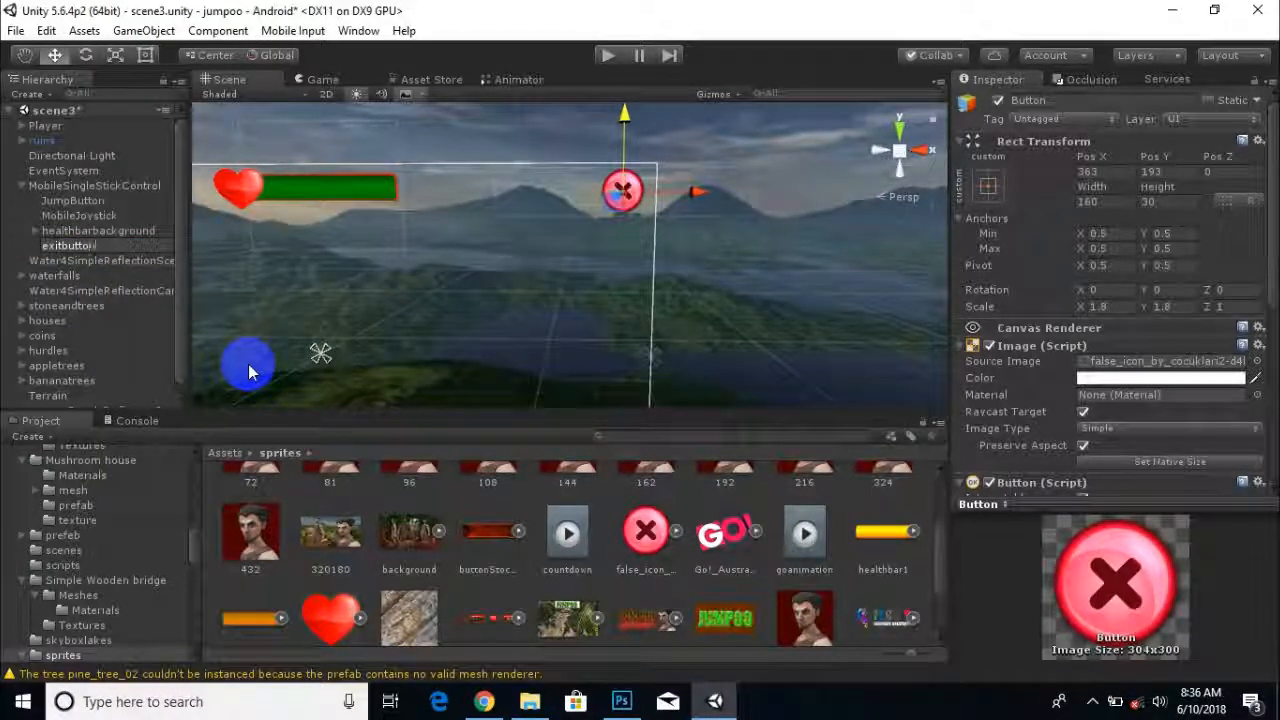
key(Return)
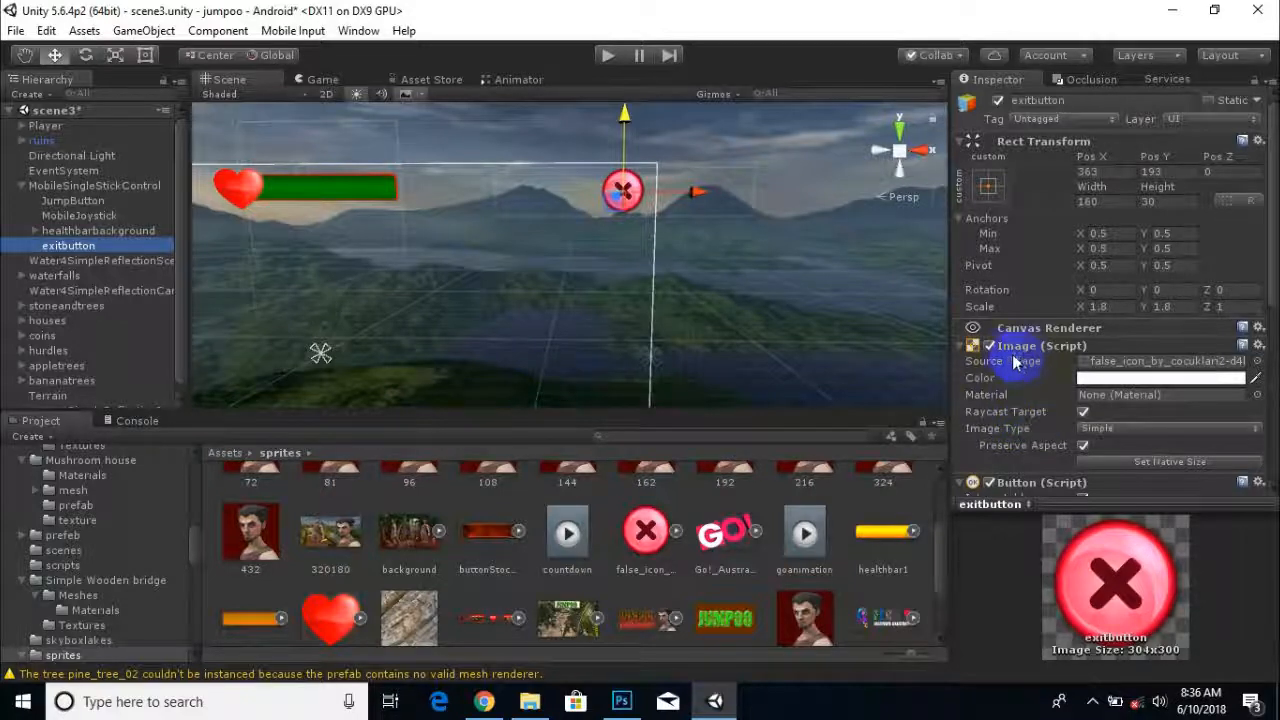
Duplicate exitbutton and rename the copy to retry.
scroll(1013, 366, down, 6)
scroll(716, 226, up, 3)
scroll(716, 226, down, 3)
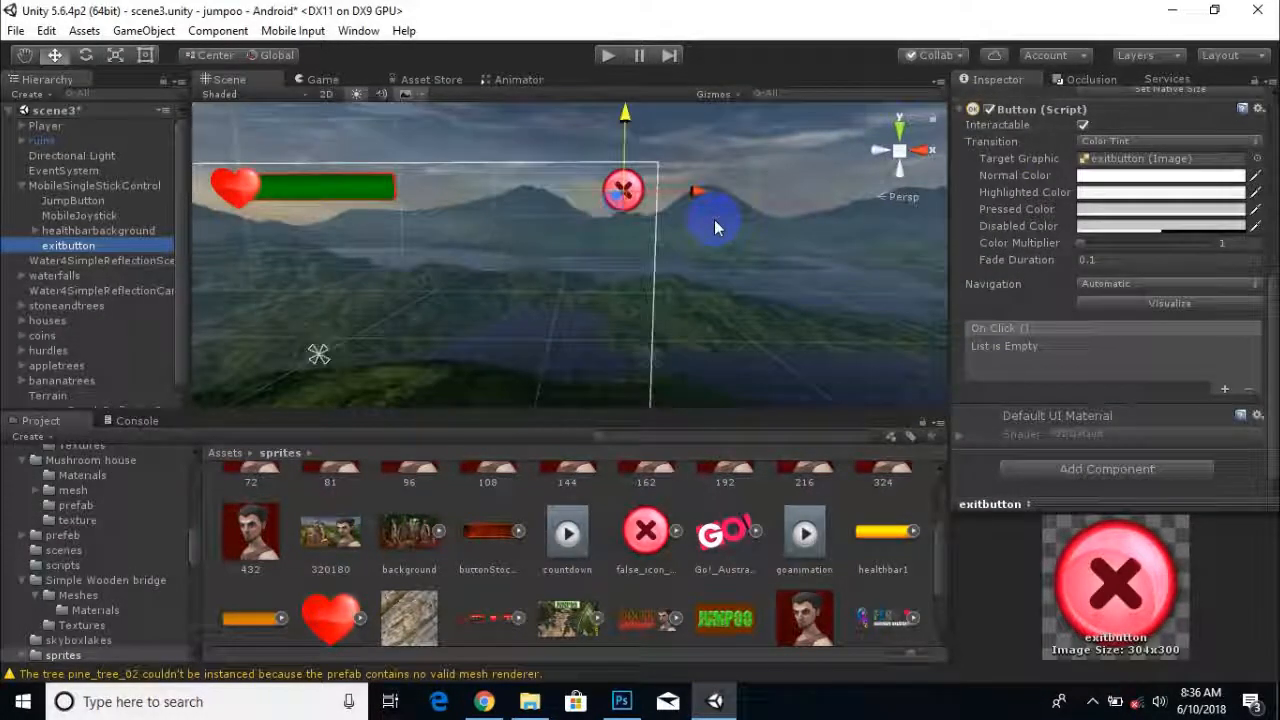
key(ctrl+d)
right_click(100, 261)
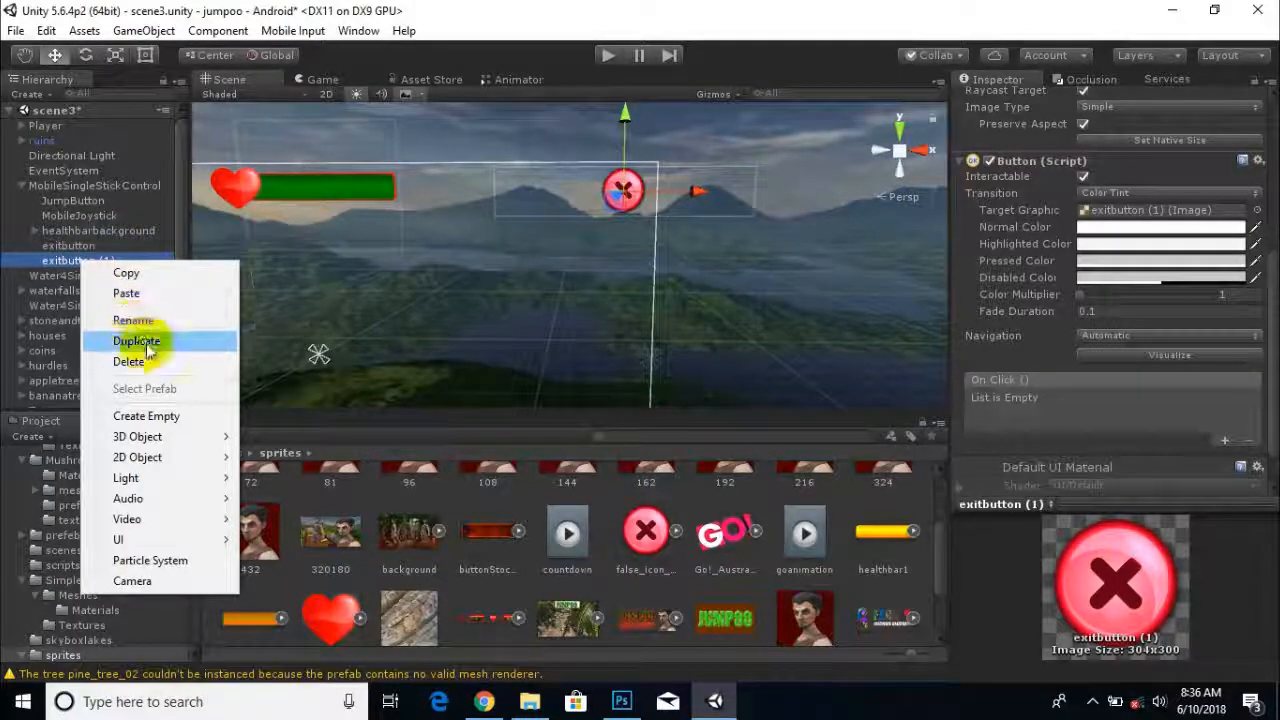
click(135, 321)
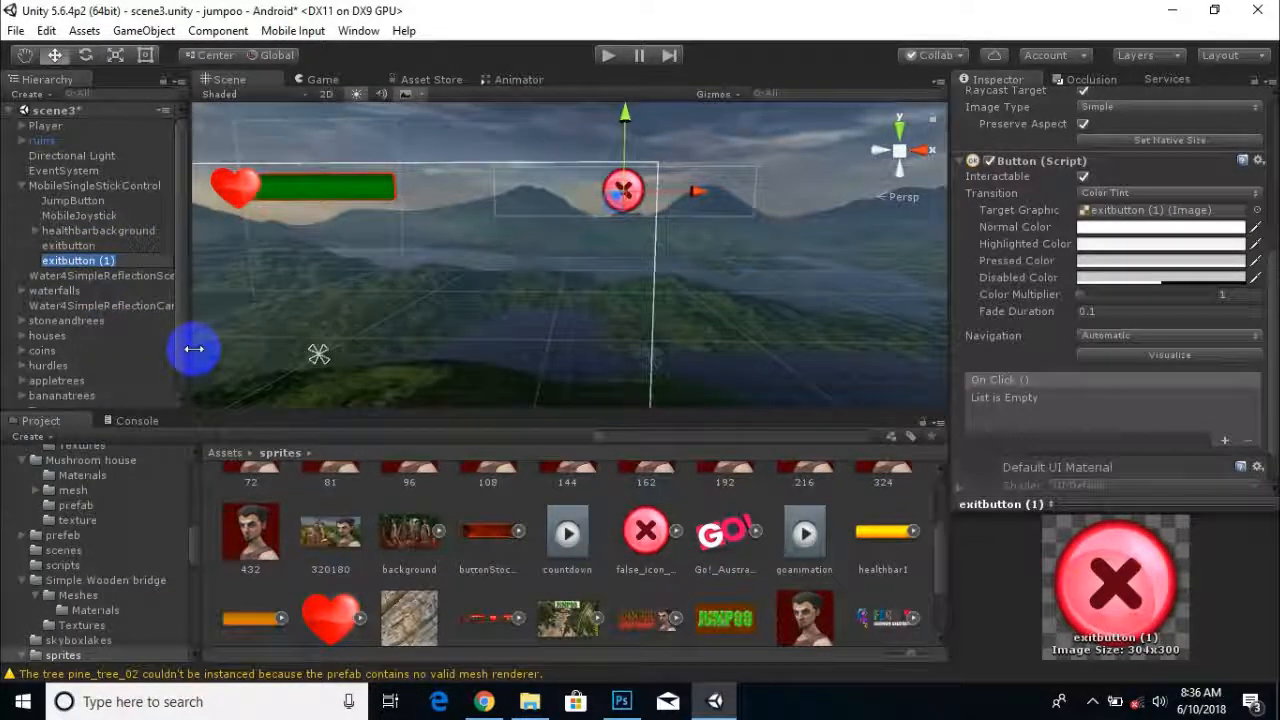
key(Return)
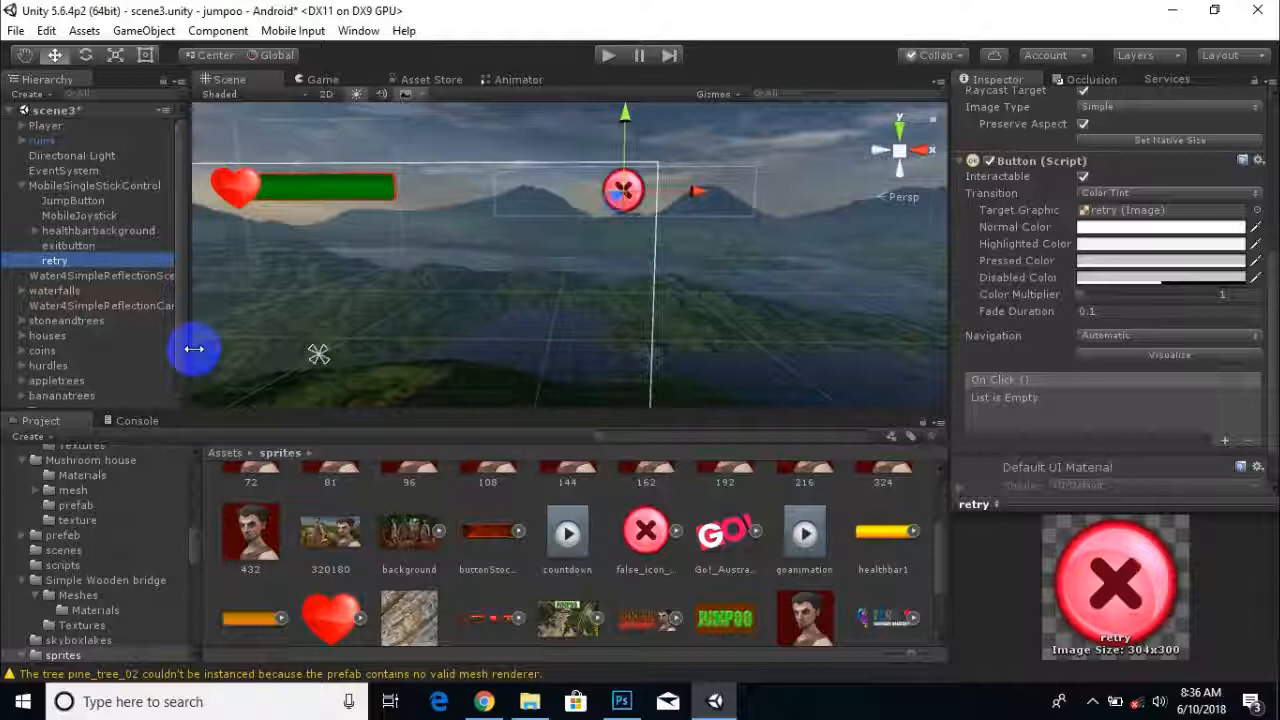
Place the retry button just left of the exit button at about Pos X 299 and assign it the retry sprite as source image.
drag(697, 191, 640, 191)
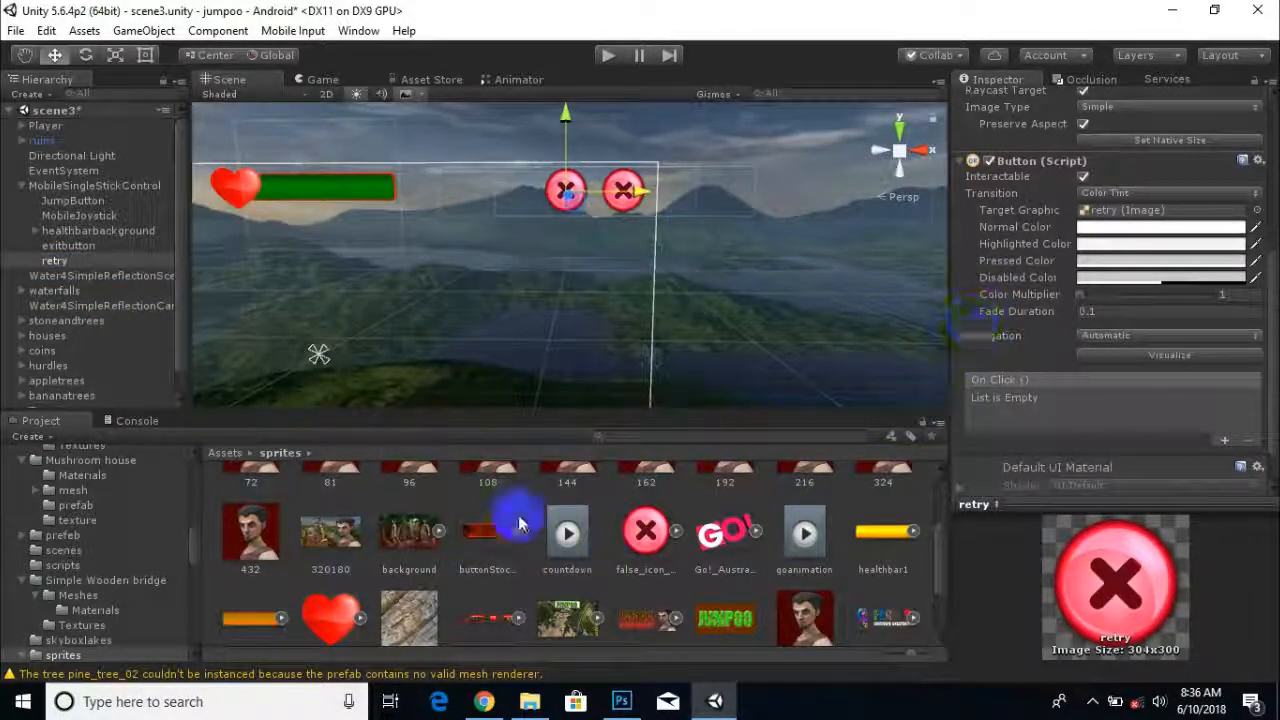
scroll(330, 605, down, 2)
drag(330, 605, 1132, 212)
drag(334, 592, 1121, 211)
scroll(585, 237, up, 1)
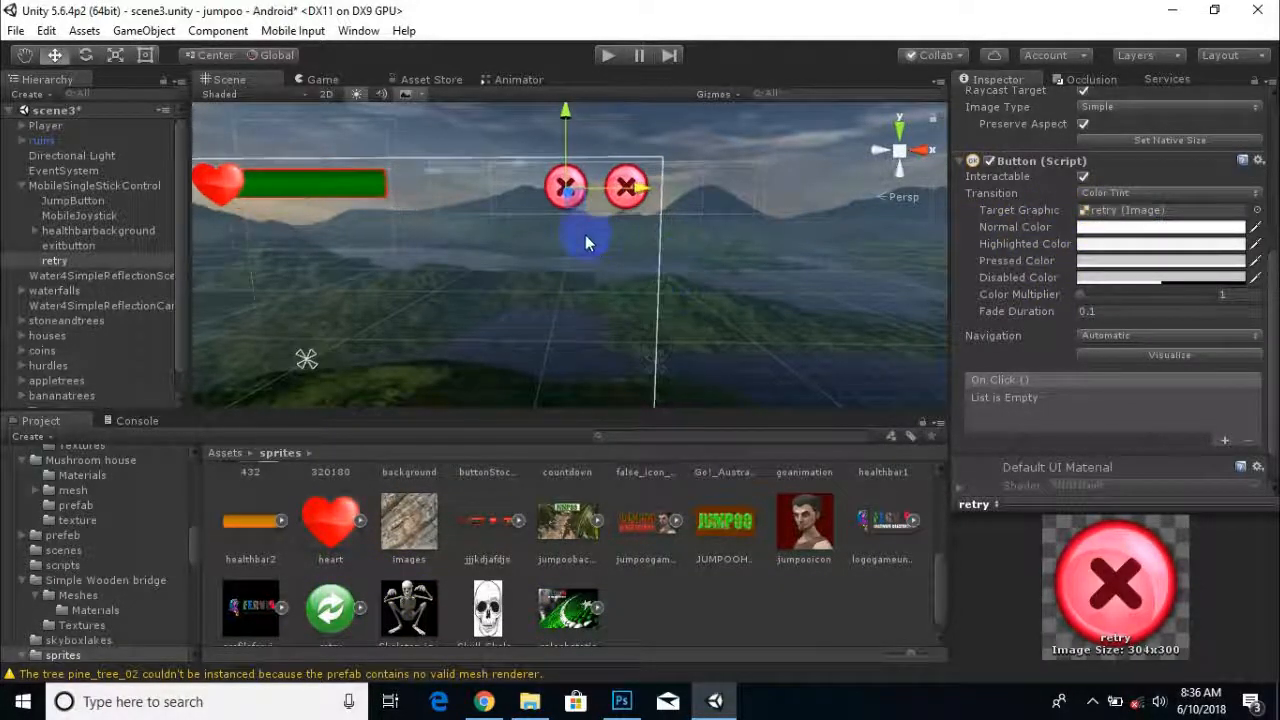
drag(323, 620, 1123, 257)
scroll(1123, 257, up, 6)
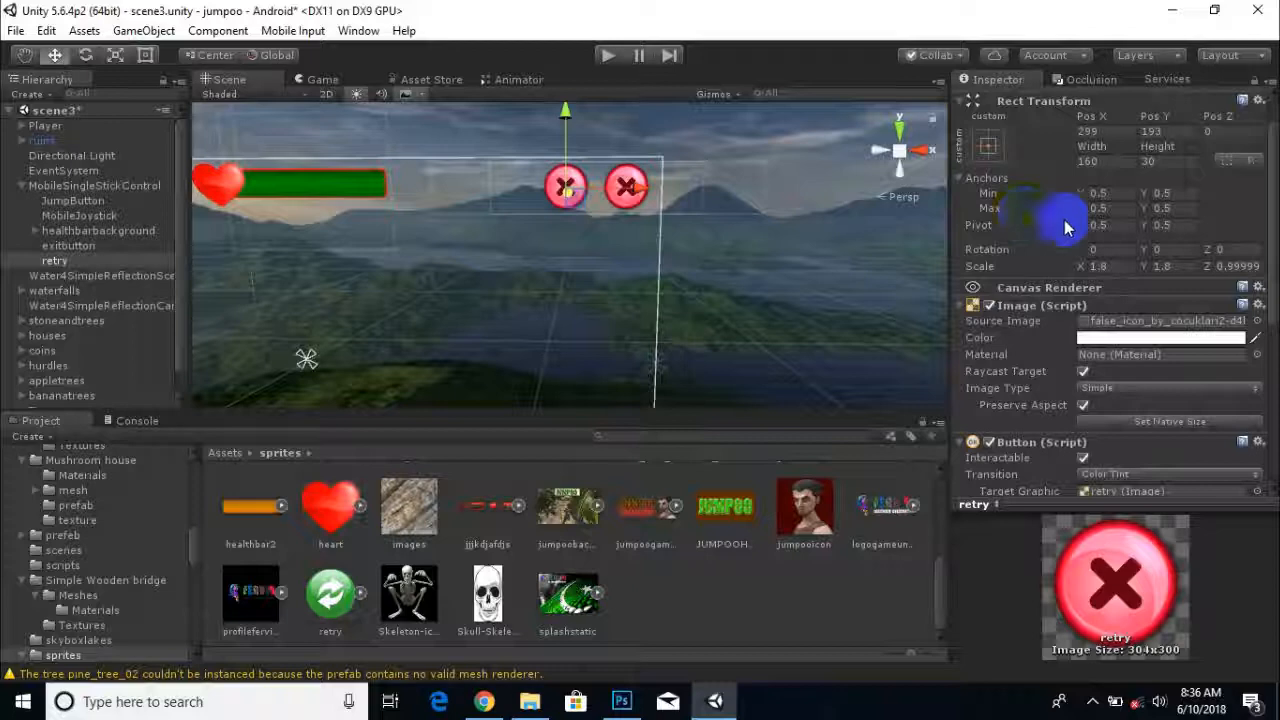
drag(335, 598, 1118, 321)
Nudge the retry button slightly upward to about Pos Y 194.4.
scroll(609, 188, up, 3)
middle_drag(609, 188, 574, 271)
scroll(574, 280, down, 5)
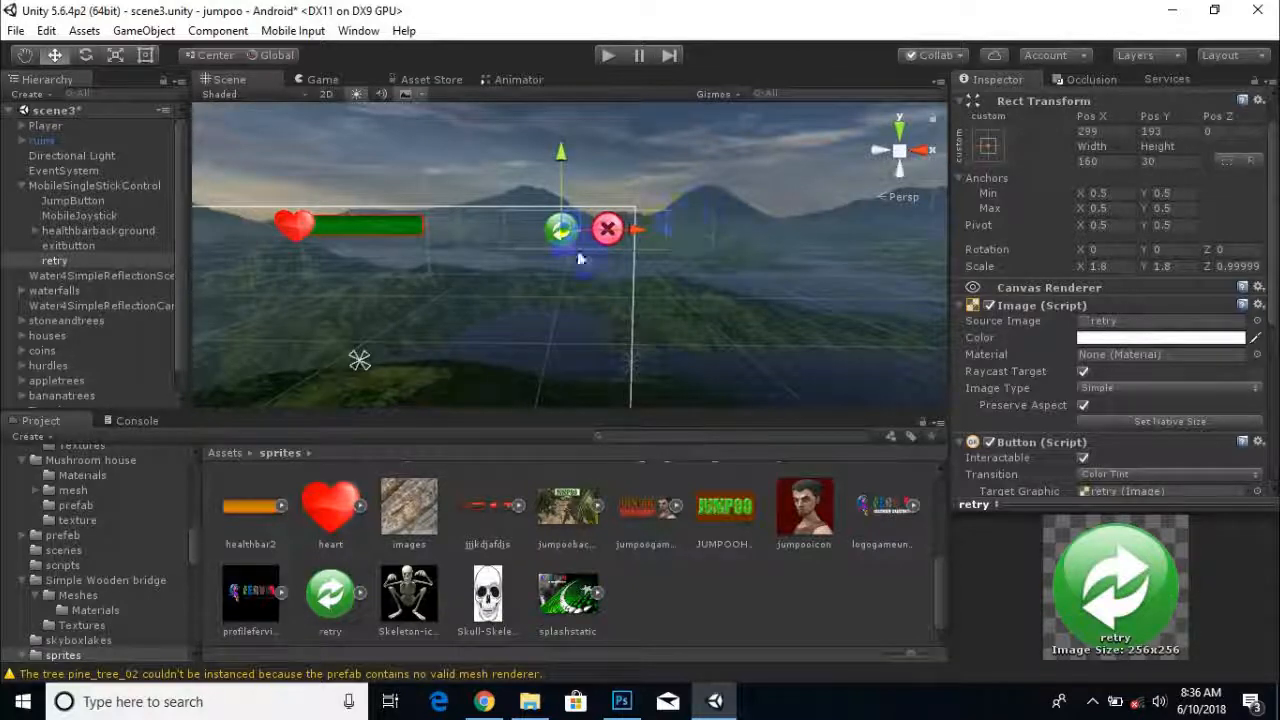
scroll(594, 246, up, 4)
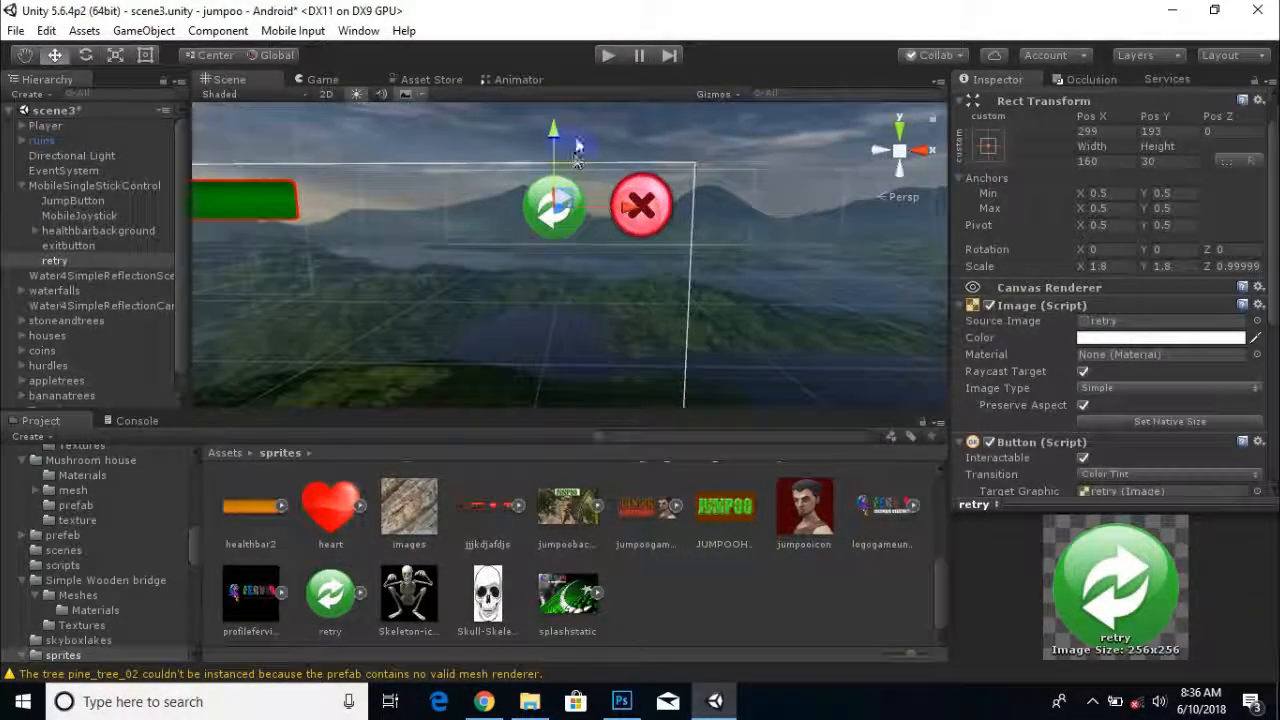
drag(557, 135, 558, 128)
Select both the retry and exitbutton objects and set their anchor preset to top center.
click(483, 200)
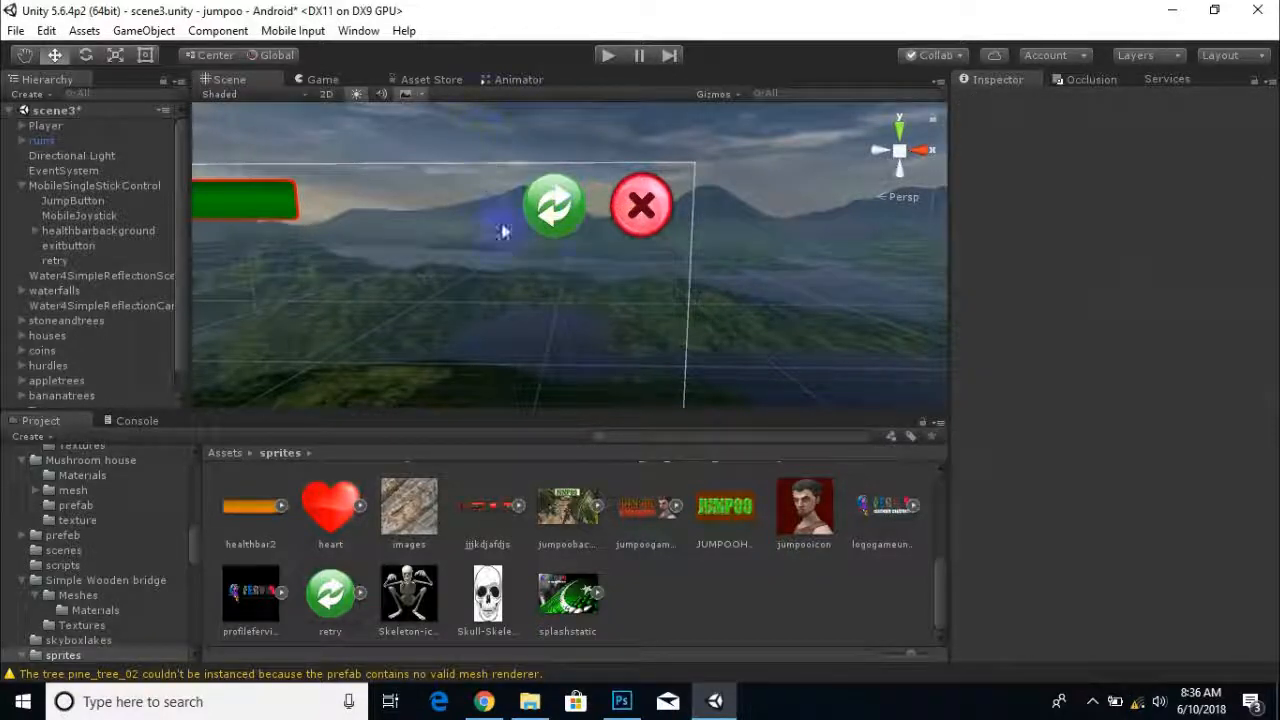
click(533, 222)
click(656, 199)
click(565, 219)
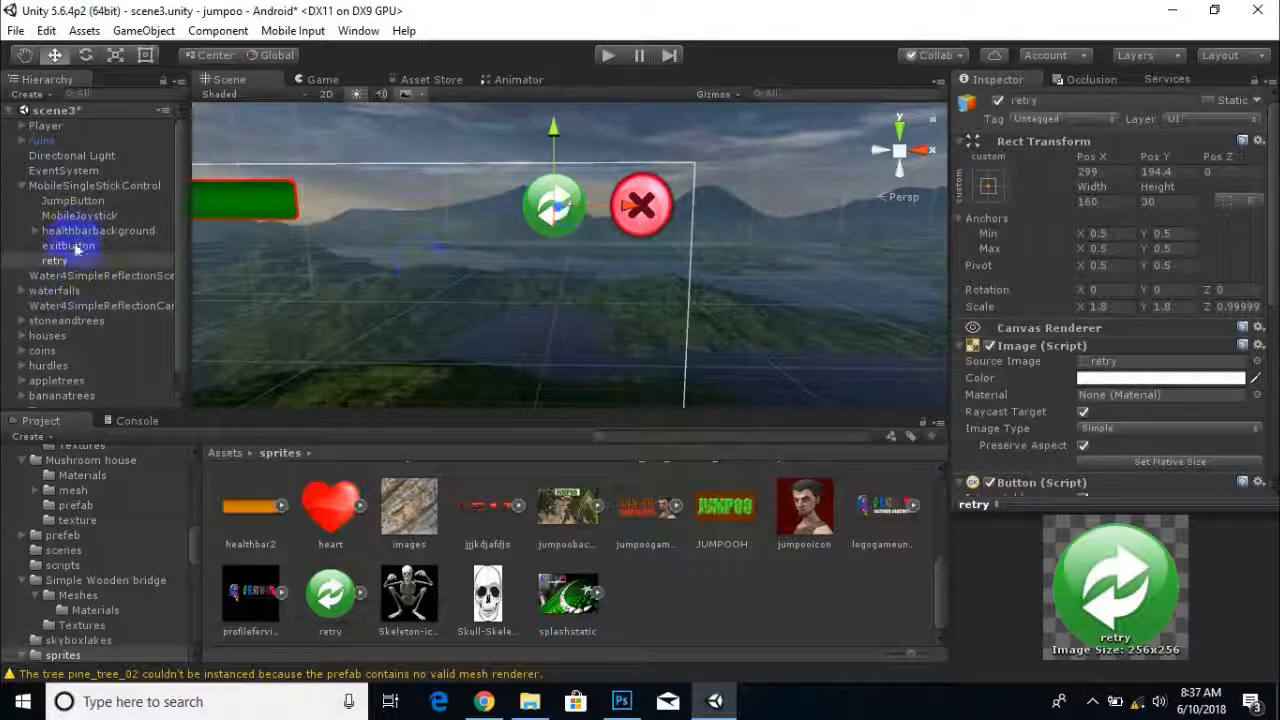
ctrl+click(72, 246)
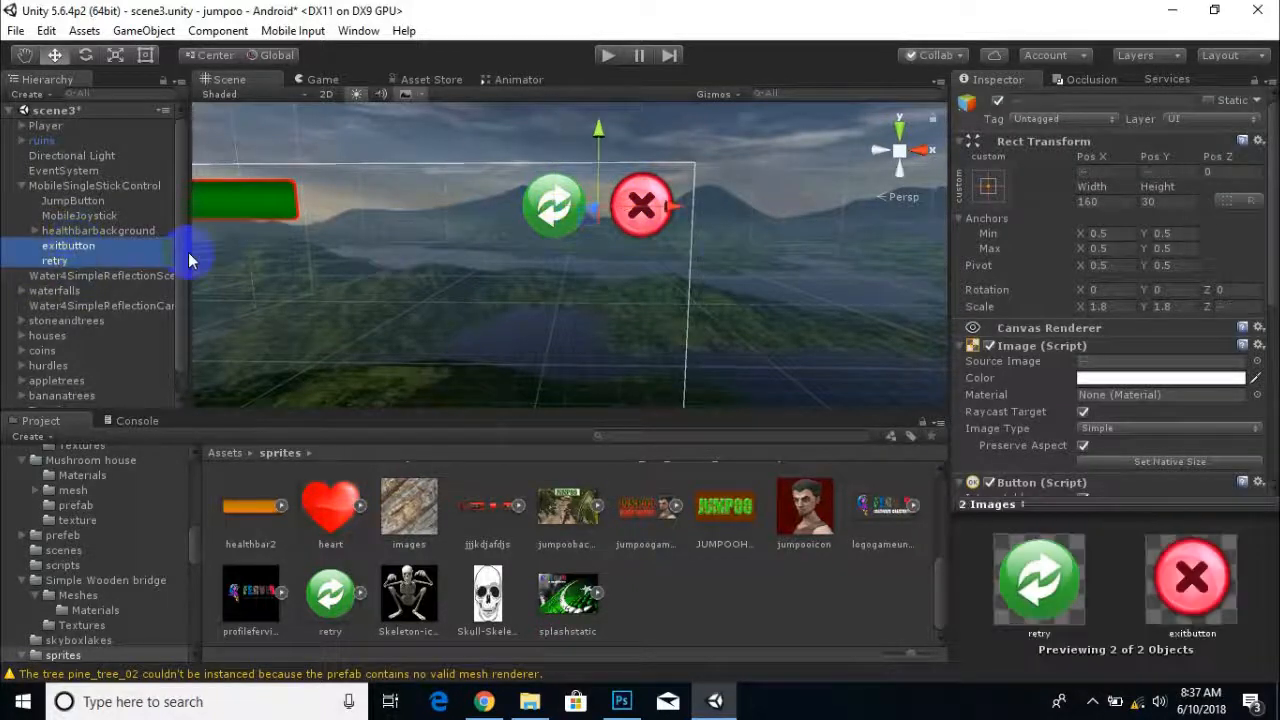
click(988, 188)
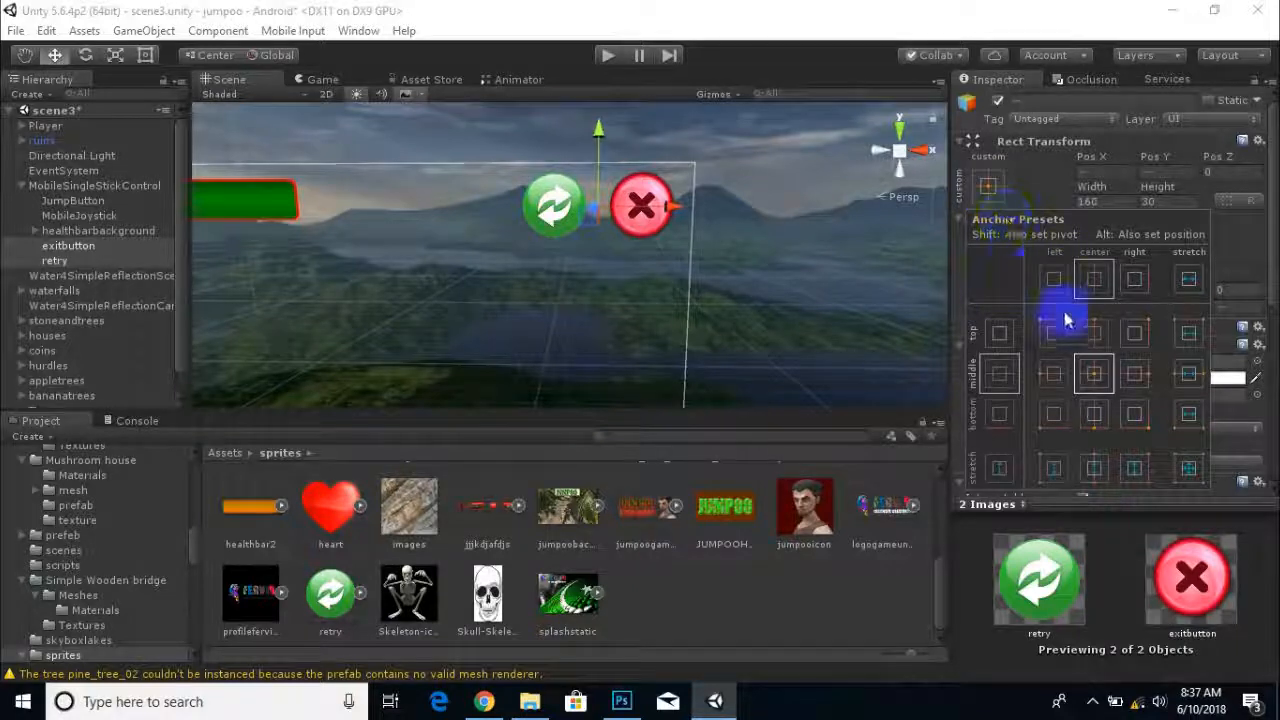
click(1095, 337)
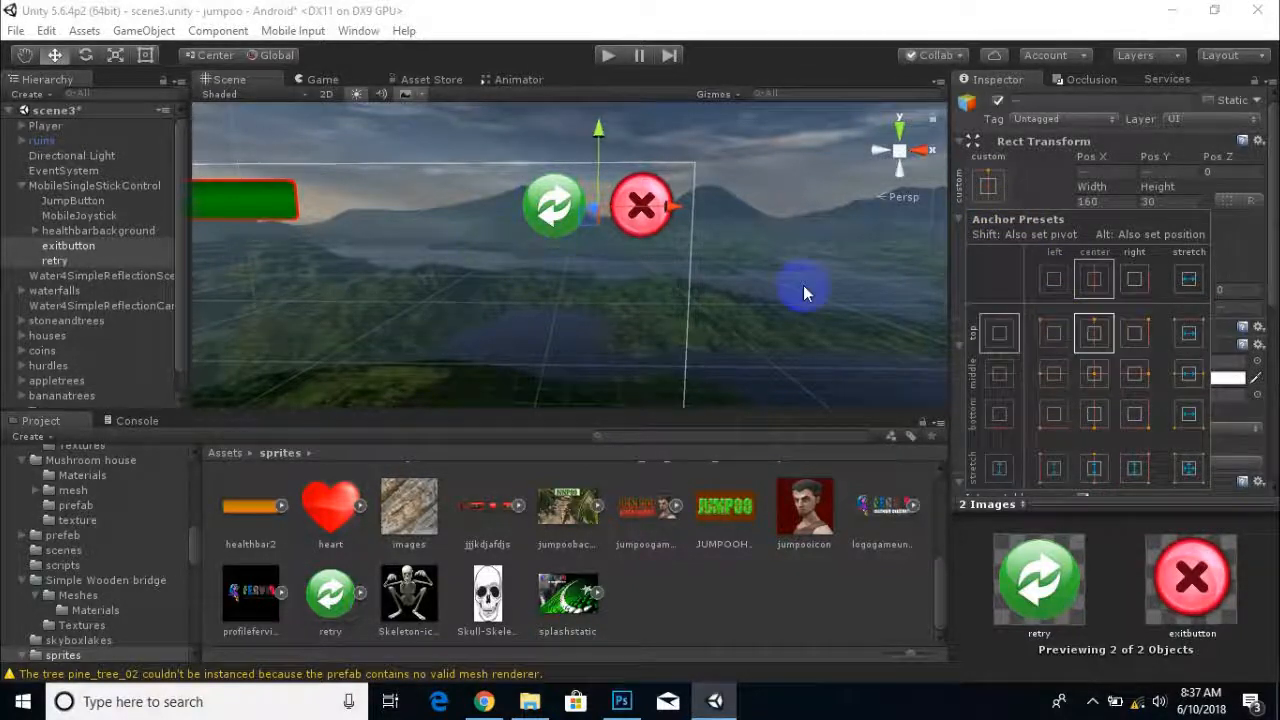
scroll(456, 242, down, 5)
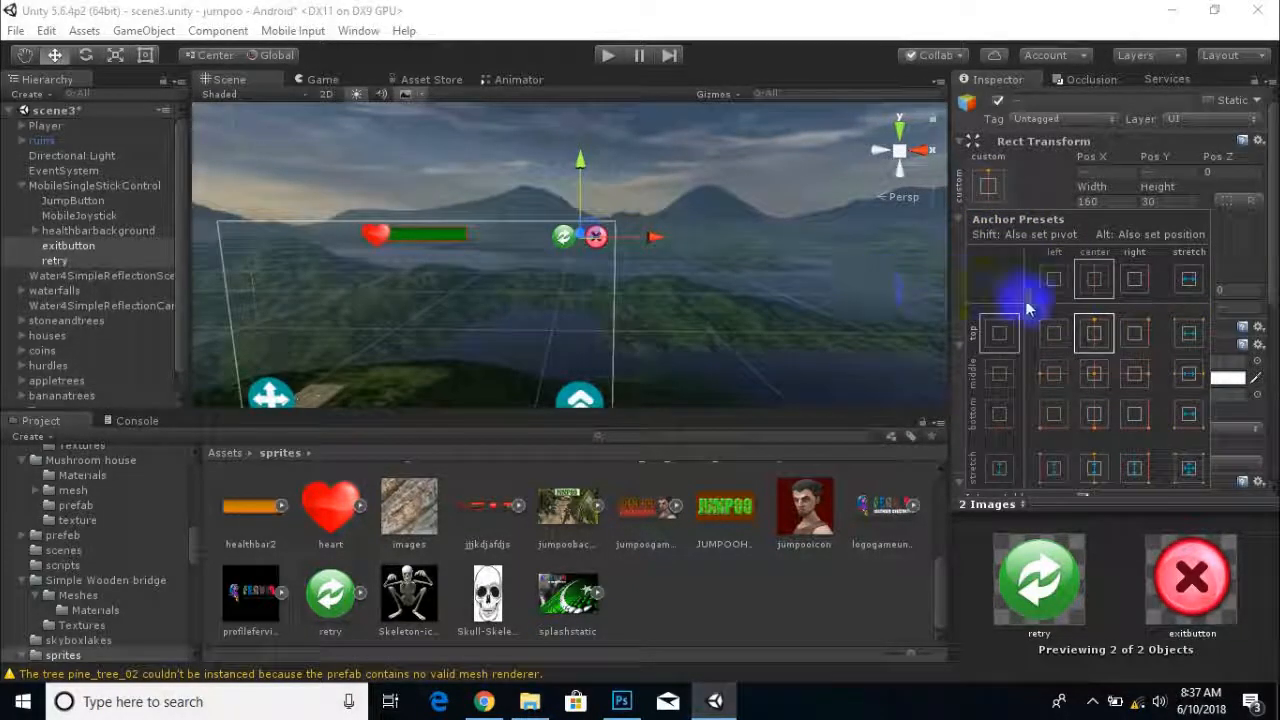
scroll(595, 238, up, 4)
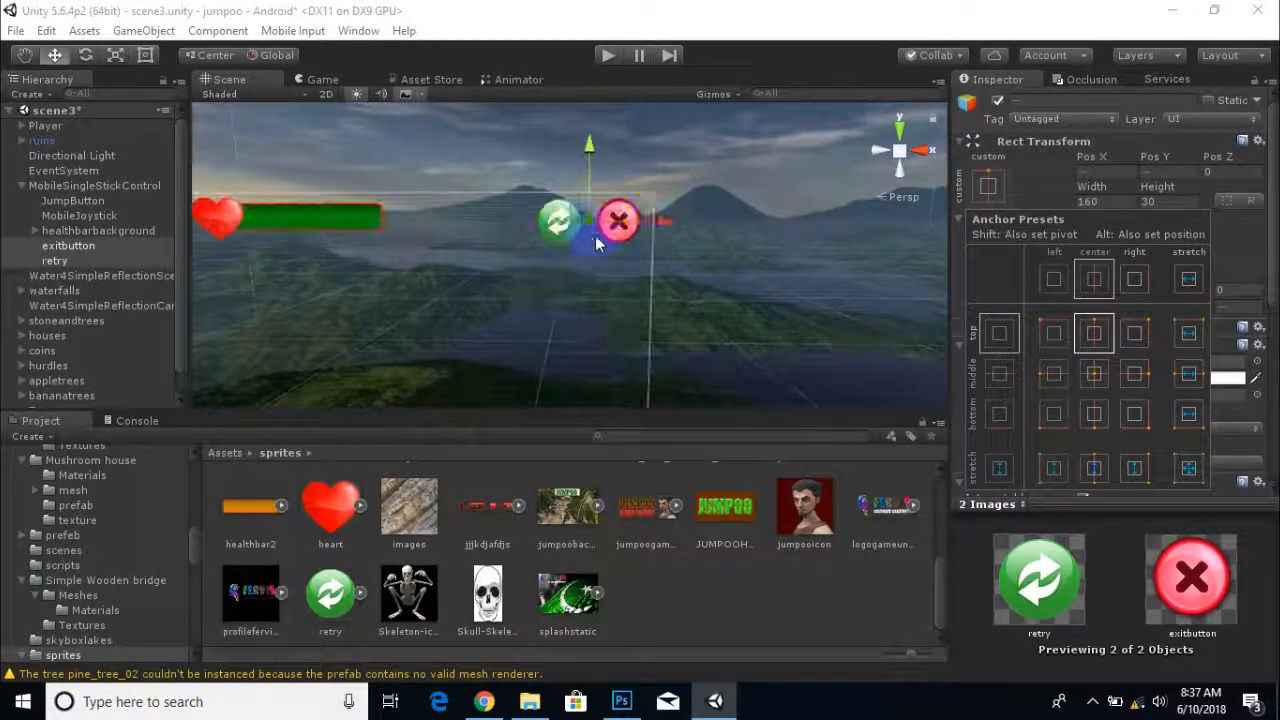
click(705, 148)
Widen the Scene view by narrowing the Inspector, clear the selection and save the scene.
scroll(720, 268, down, 3)
drag(947, 252, 1038, 334)
click(493, 239)
drag(493, 239, 129, 257)
scroll(466, 352, down, 5)
click(865, 275)
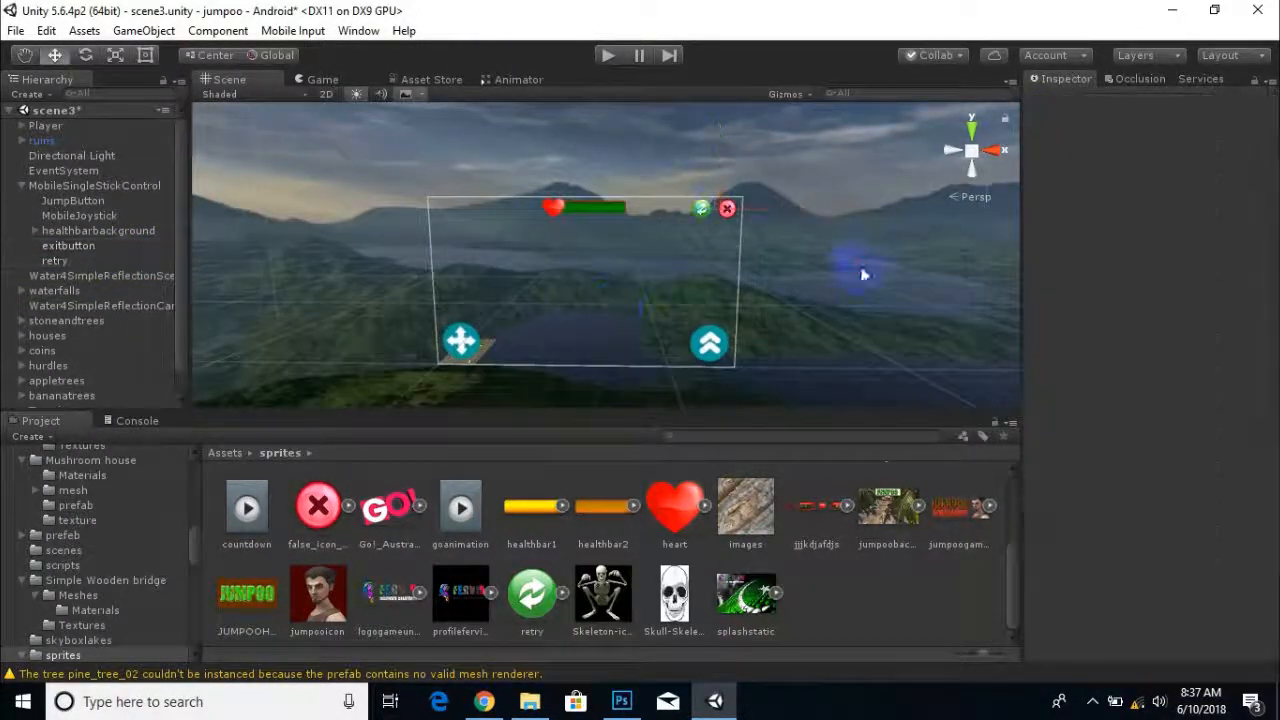
key(ctrl+s)
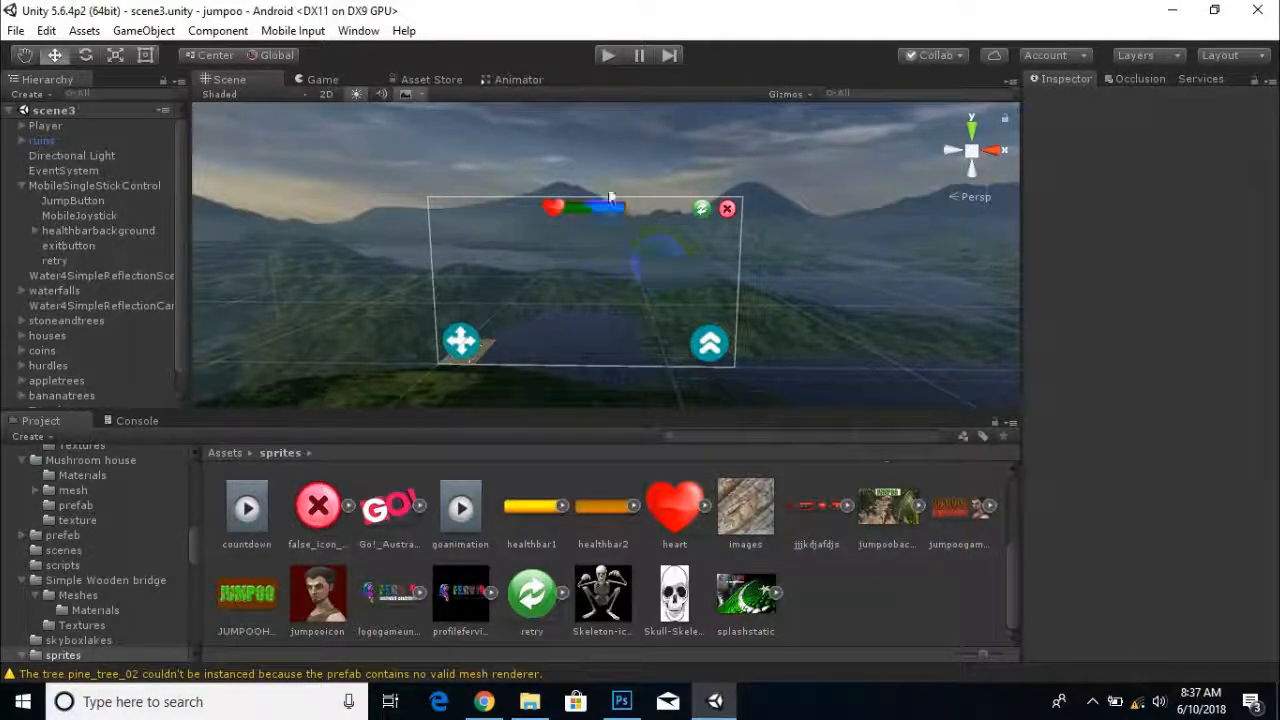
scroll(594, 224, up, 5)
mouse_move(643, 165)
middle_down()
mouse_move(634, 174)
mouse_move(635, 151)
middle_up()
scroll(635, 151, up, 1)
scroll(635, 151, down, 4)
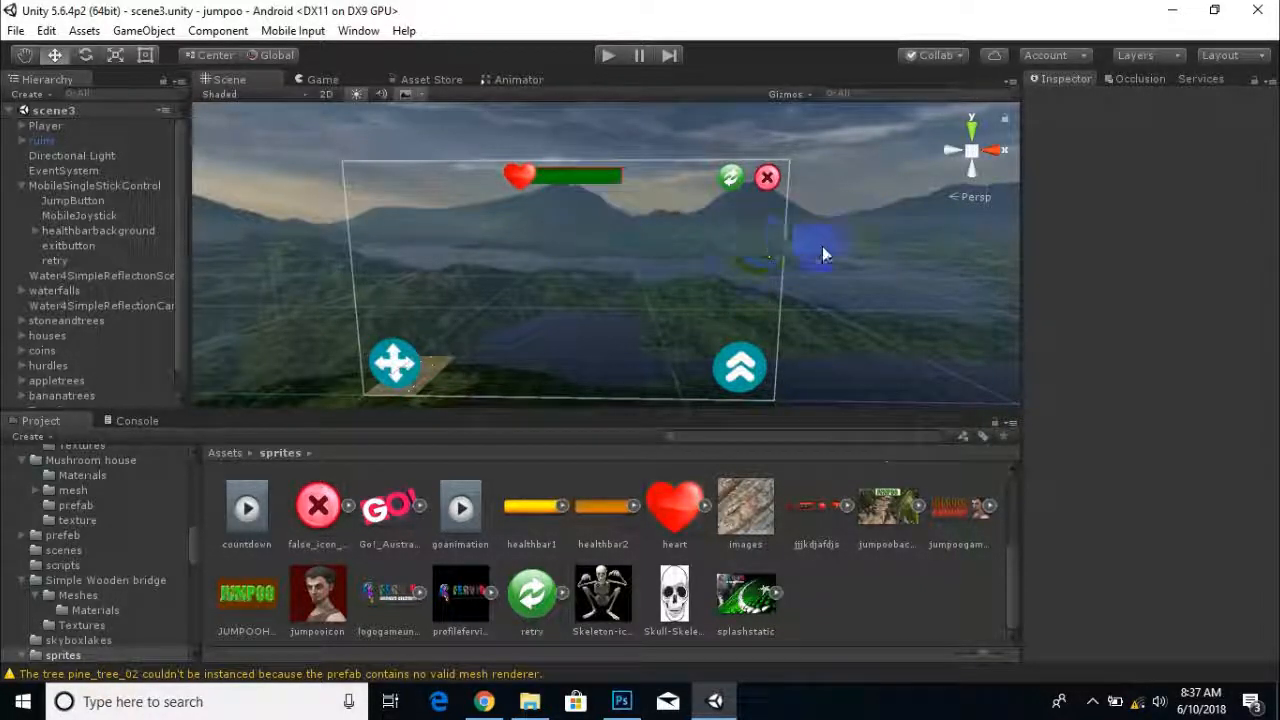
middle_drag(822, 246, 809, 220)
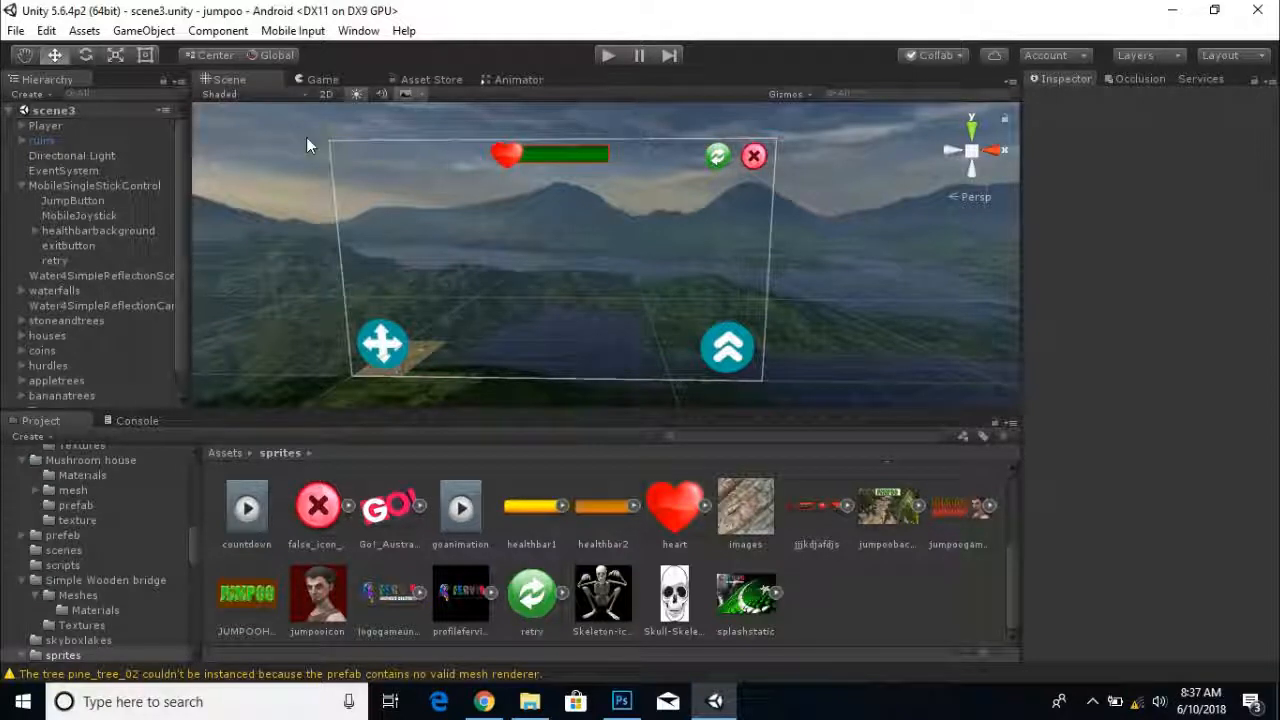
Return to the project's top-level Assets folder and open its scripts folder.
middle_drag(816, 207, 847, 205)
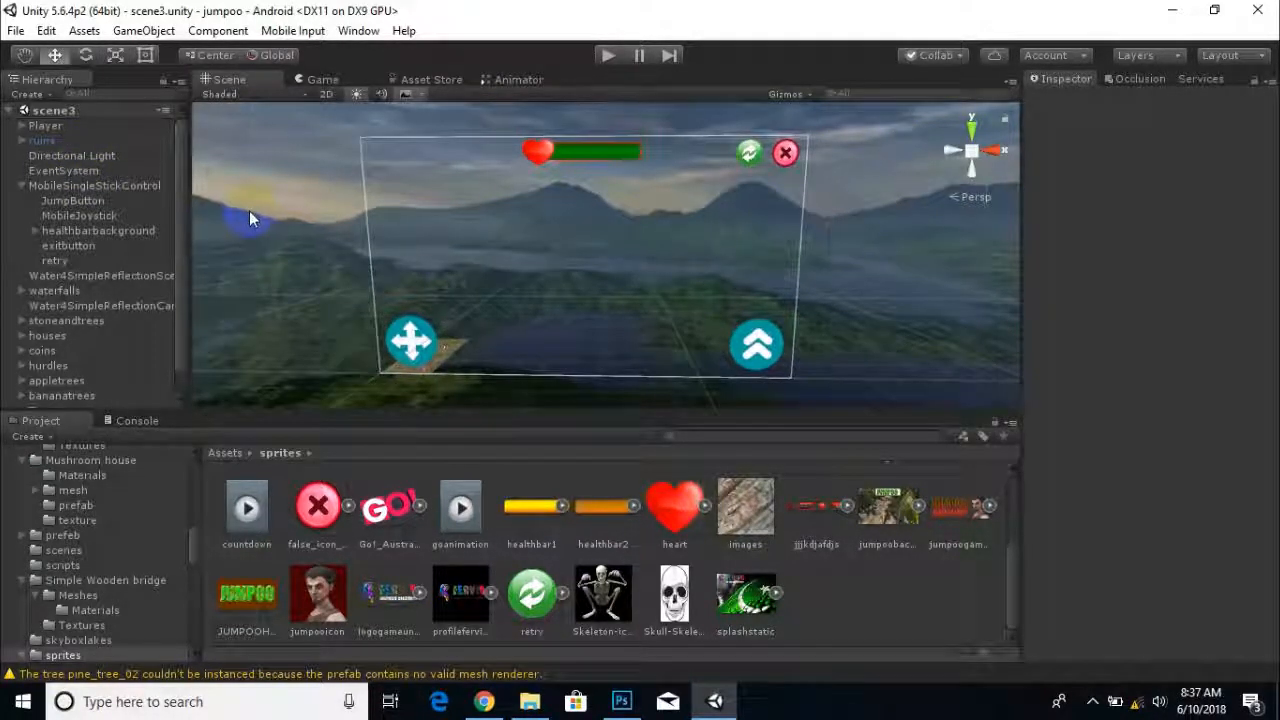
scroll(840, 262, up, 1)
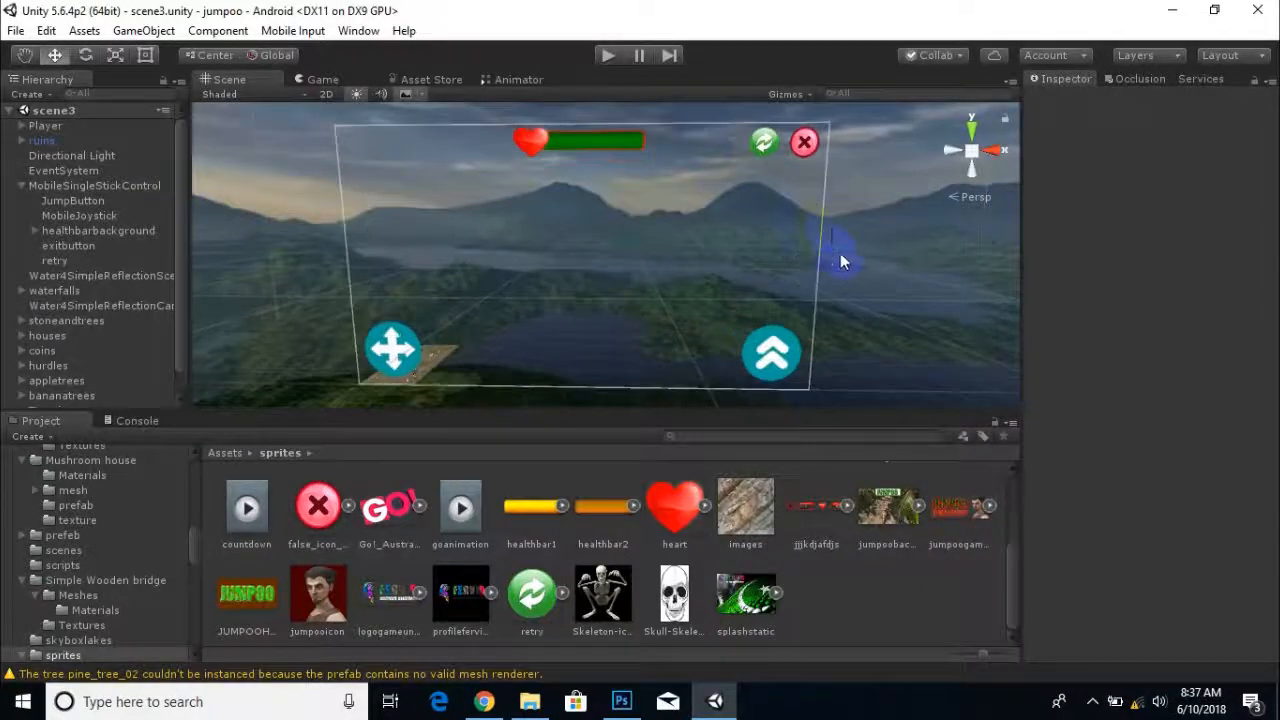
click(806, 143)
click(877, 266)
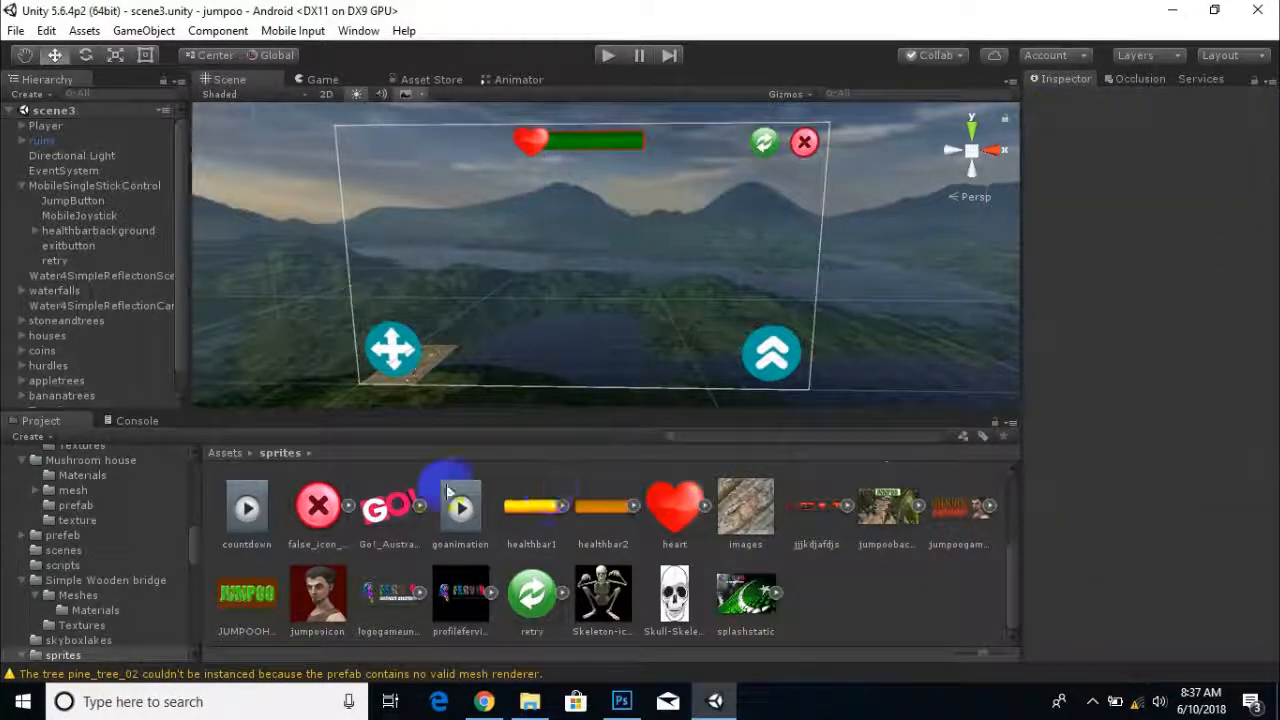
click(217, 462)
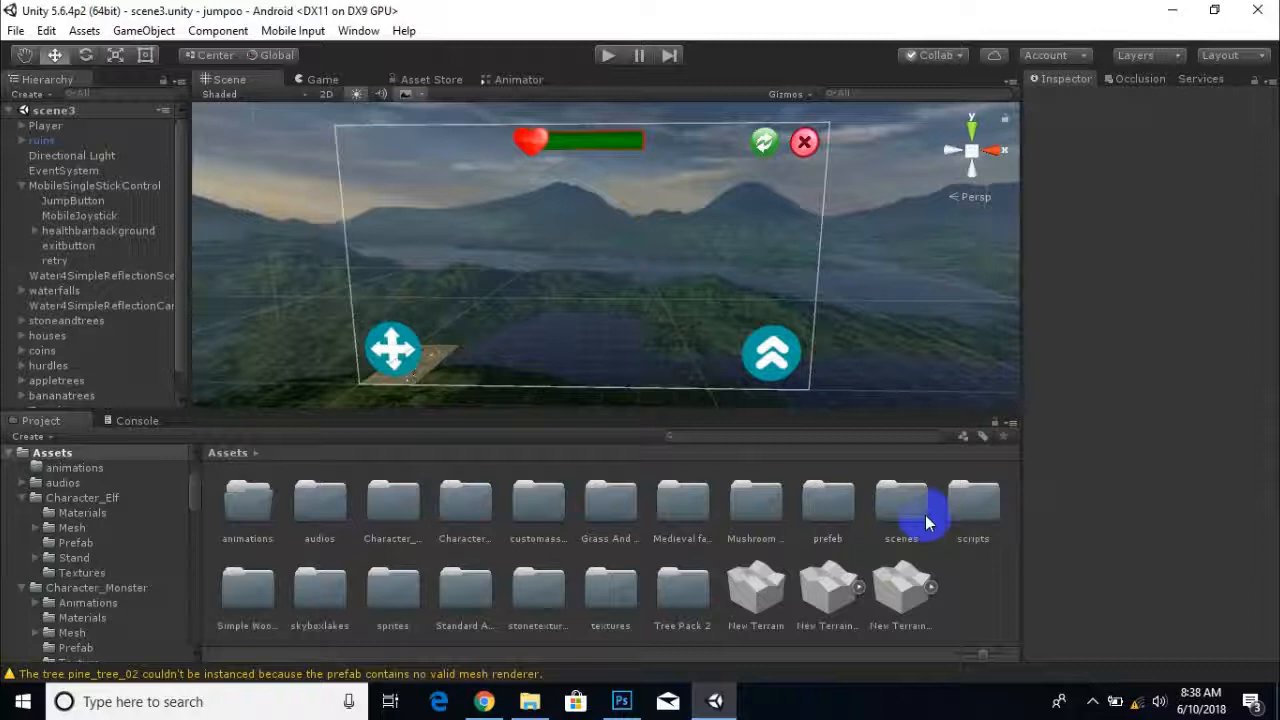
double_click(958, 513)
right_click(697, 604)
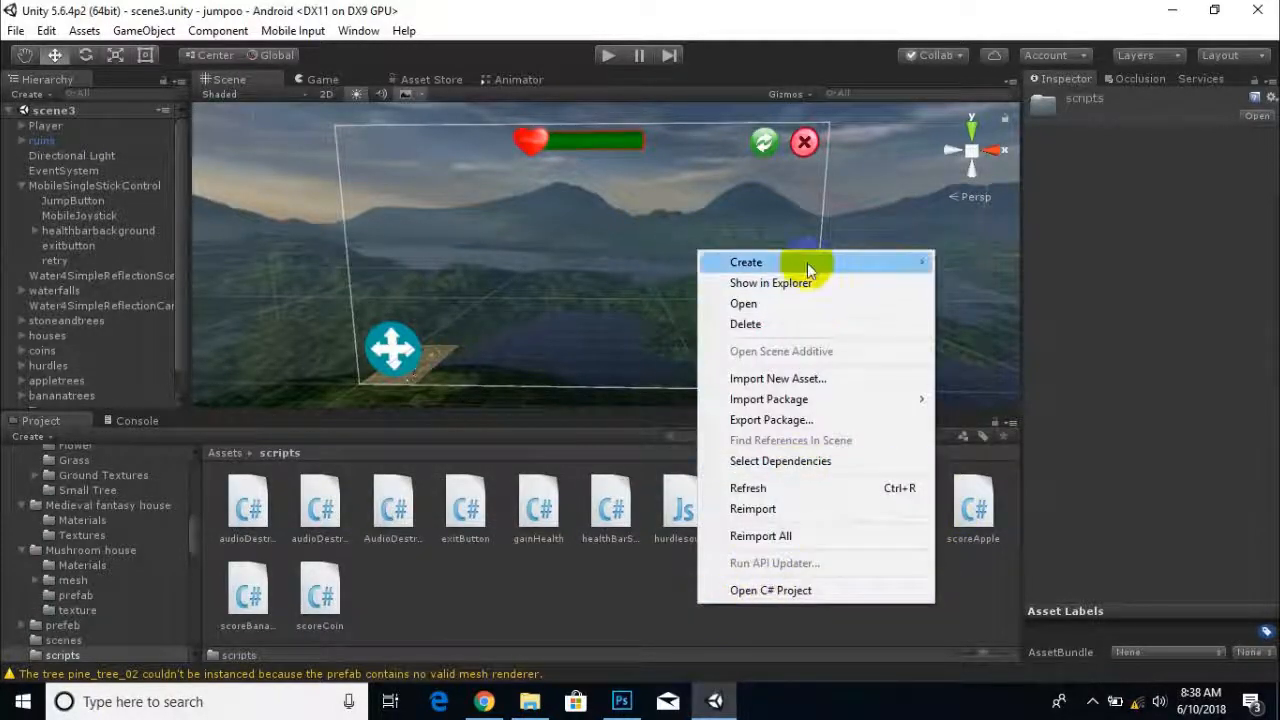
mouse_move(807, 263)
click(985, 241)
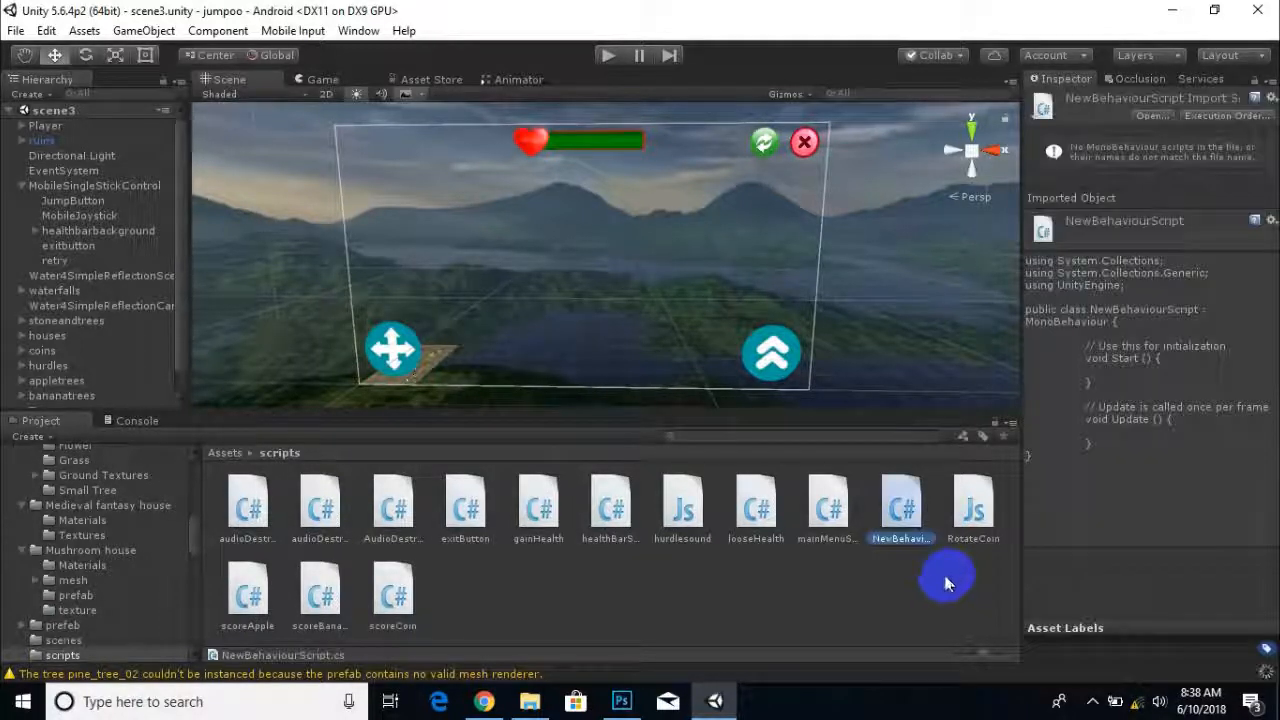
key(Delete)
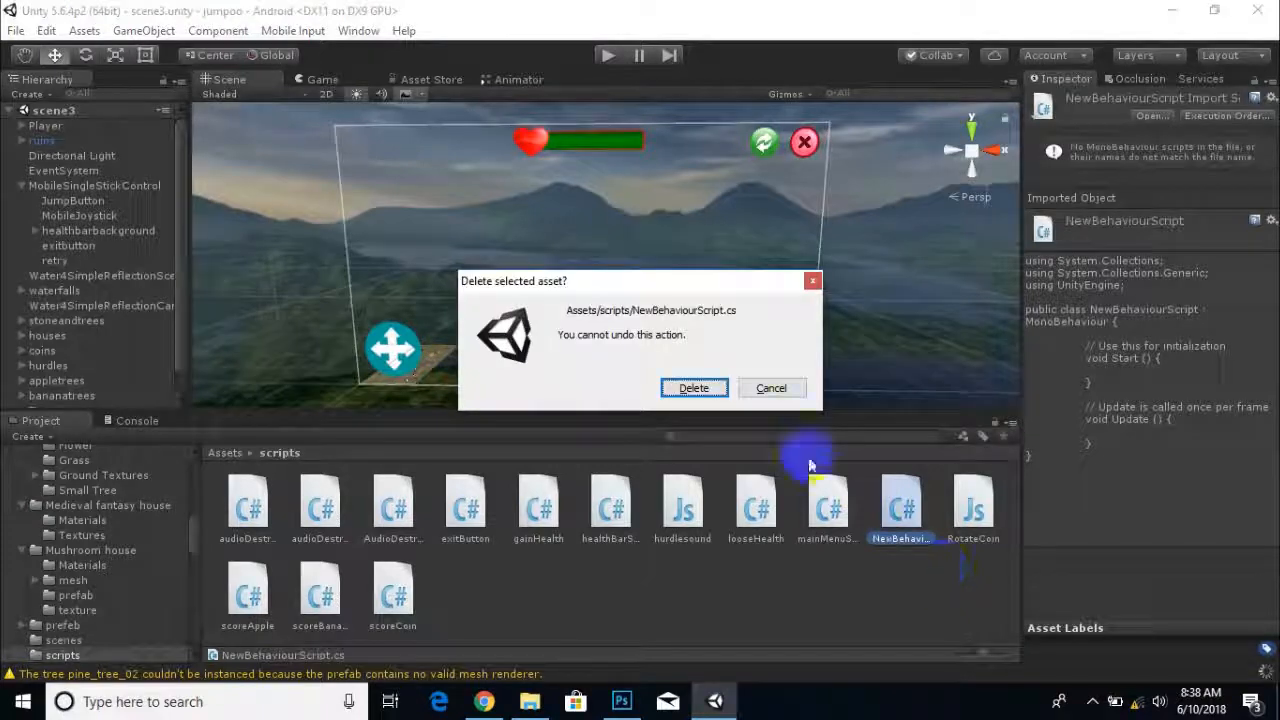
click(694, 388)
Add an On Click entry to the exitbutton's Button component and assign the exitbutton object as its target.
click(468, 512)
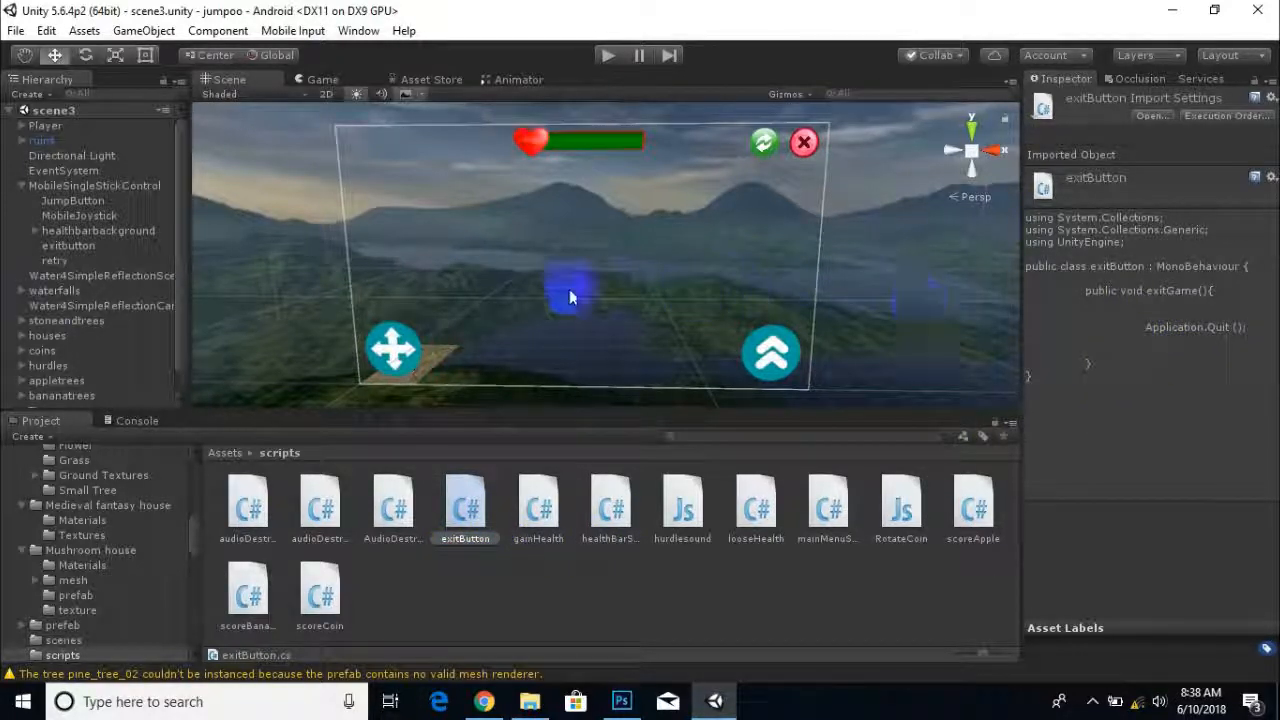
click(72, 246)
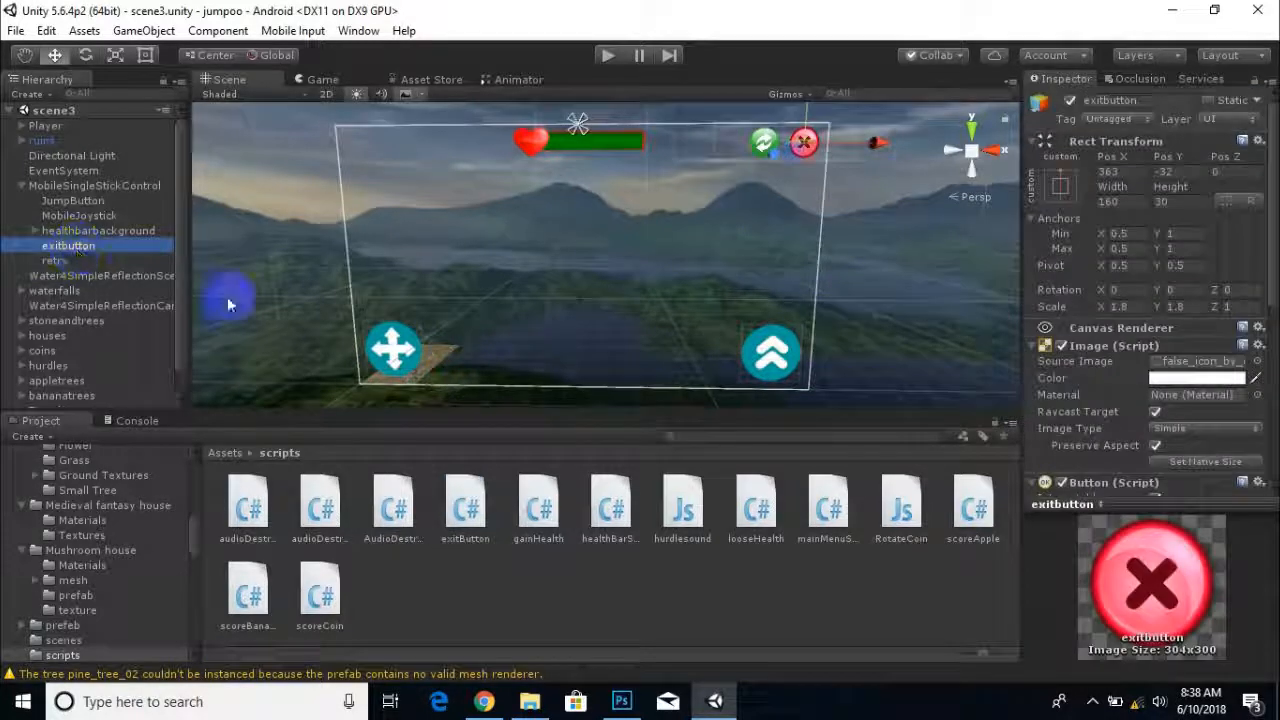
scroll(1115, 361, down, 10)
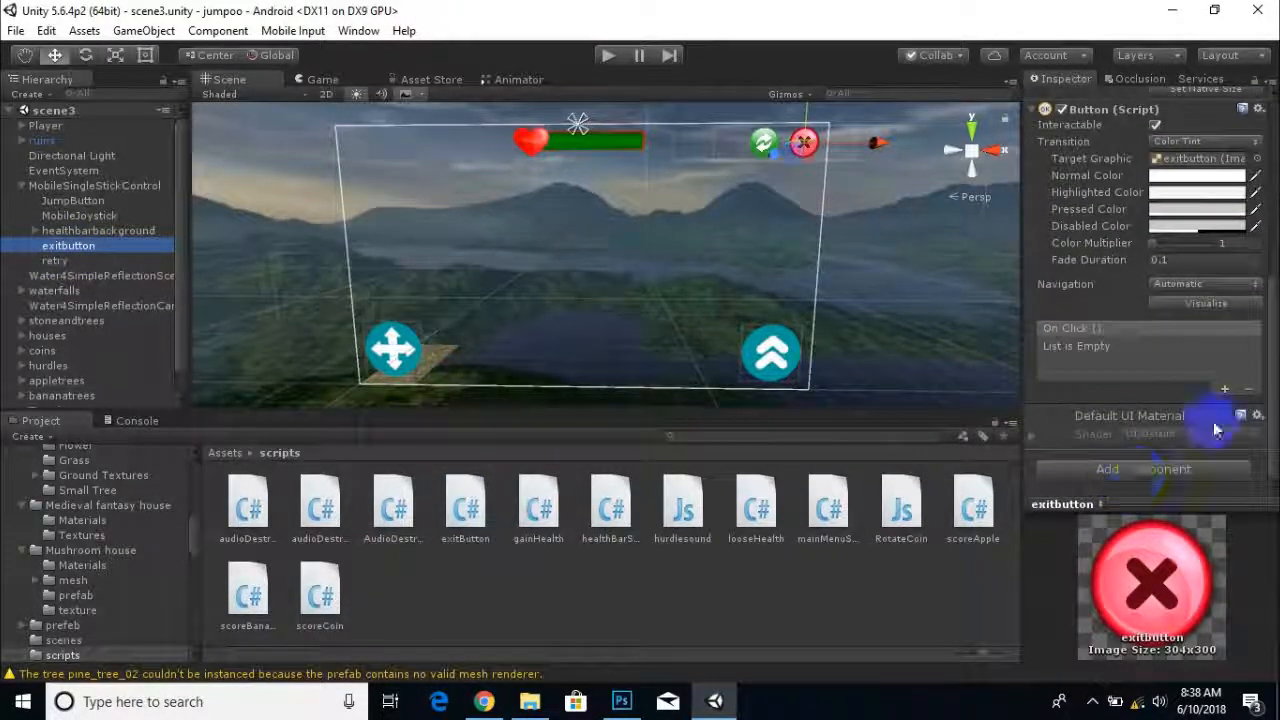
click(1224, 388)
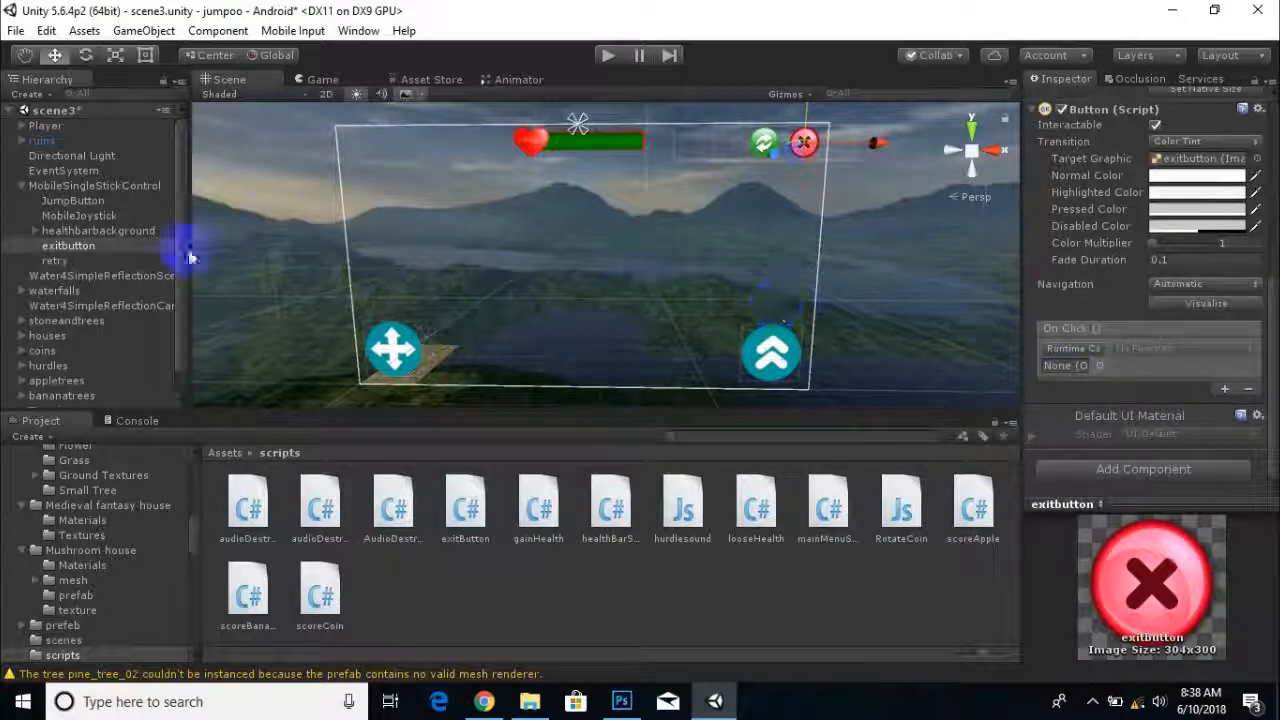
drag(29, 251, 1080, 370)
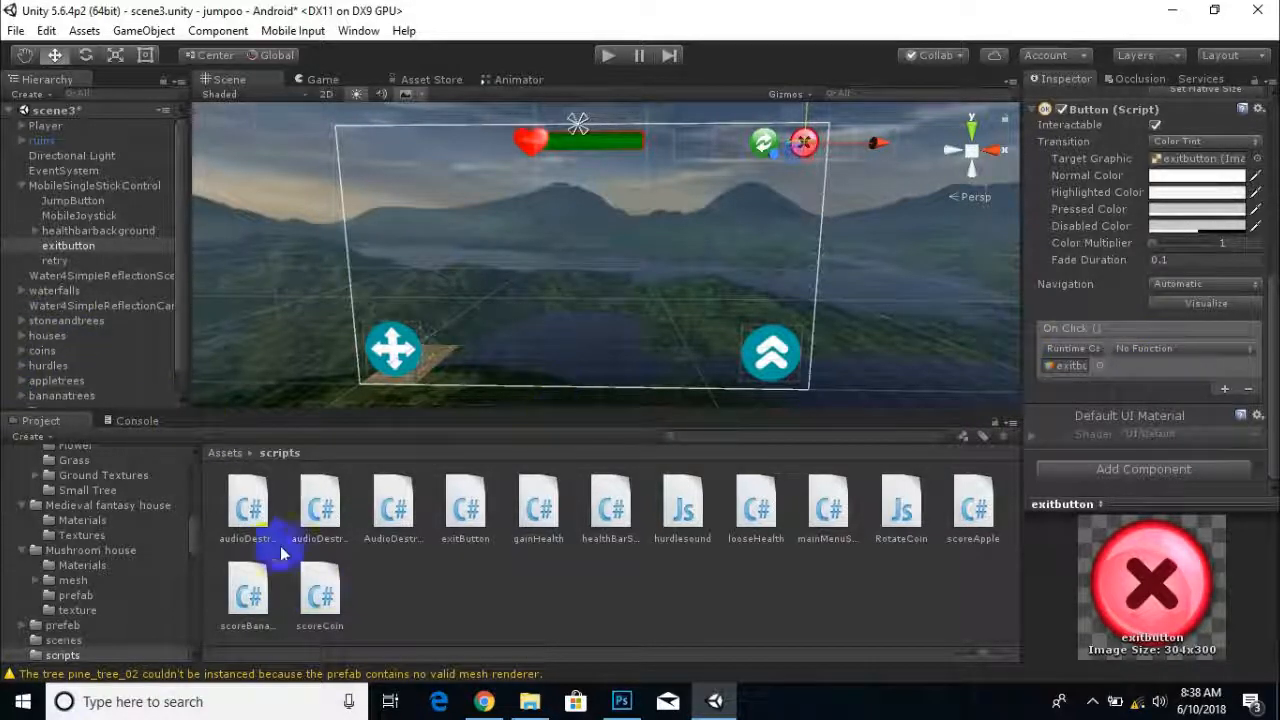
Attach the exitButton script to the exitbutton object and set its On Click function to exitButton.exitGame.
click(466, 505)
drag(445, 465, 78, 252)
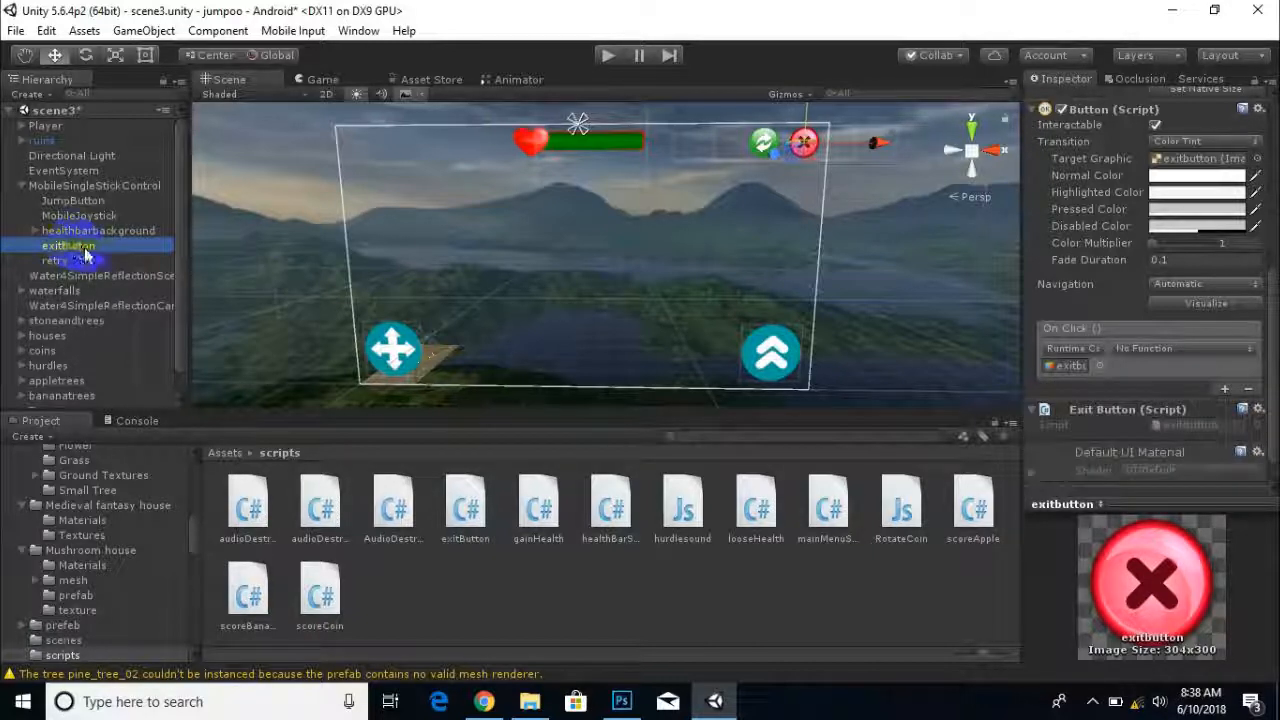
click(1171, 347)
mouse_move(1182, 503)
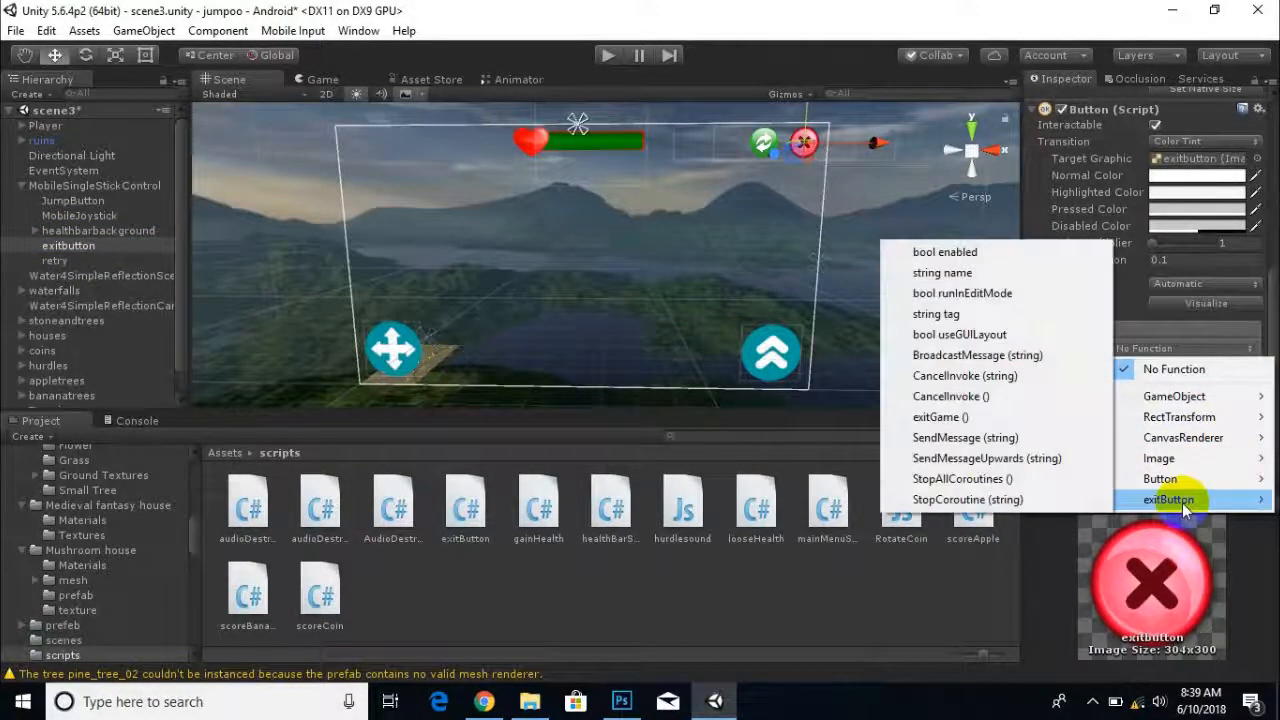
click(965, 428)
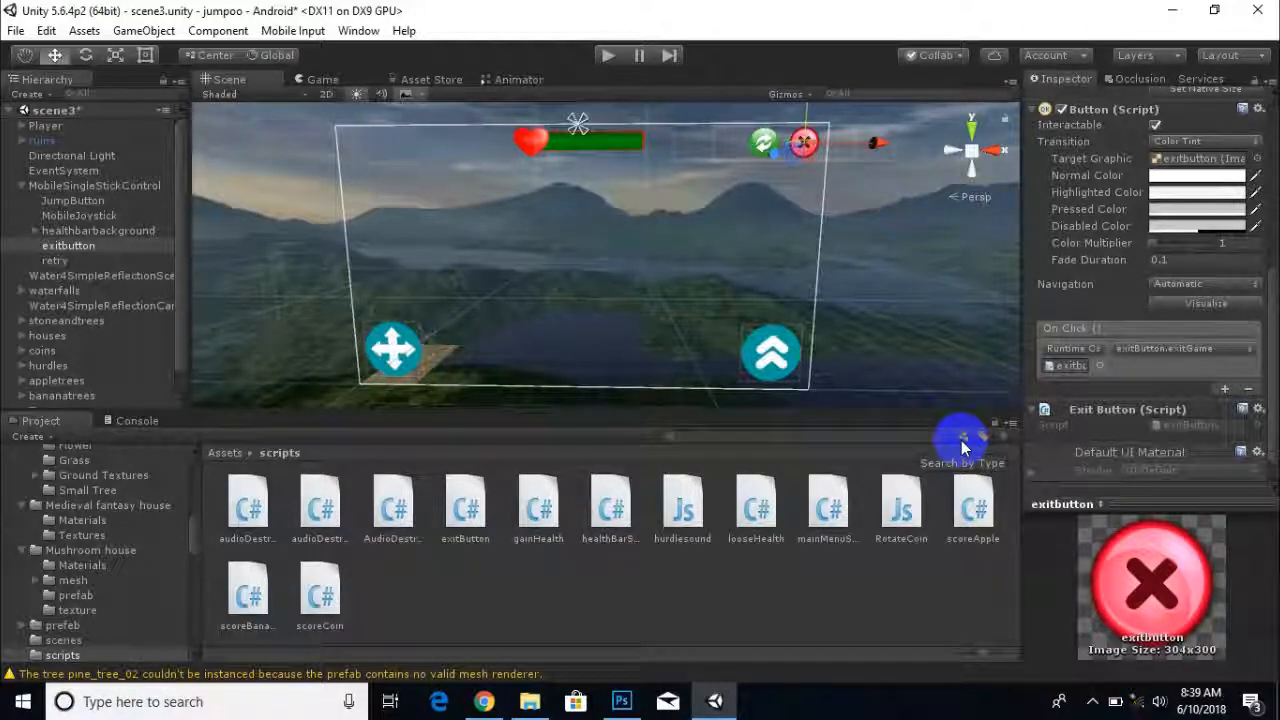
Create a C# script named retryButton in the scripts folder.
scroll(869, 227, down, 1)
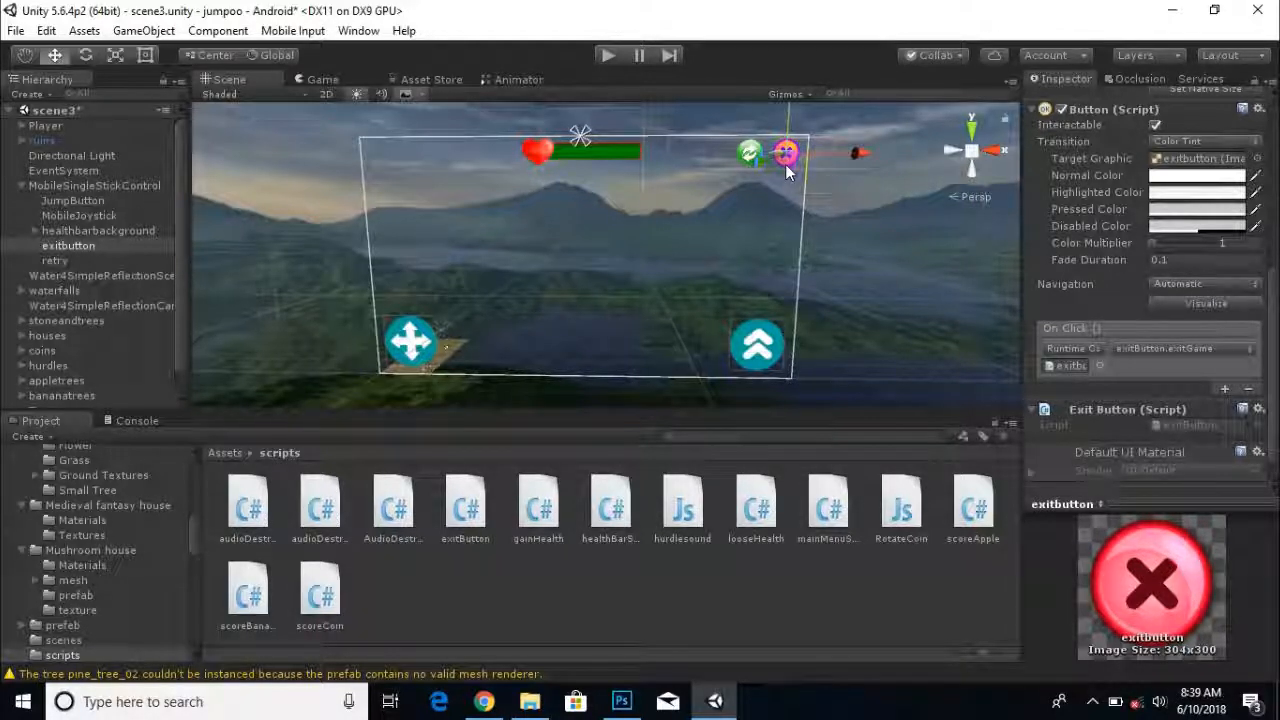
right_click(666, 634)
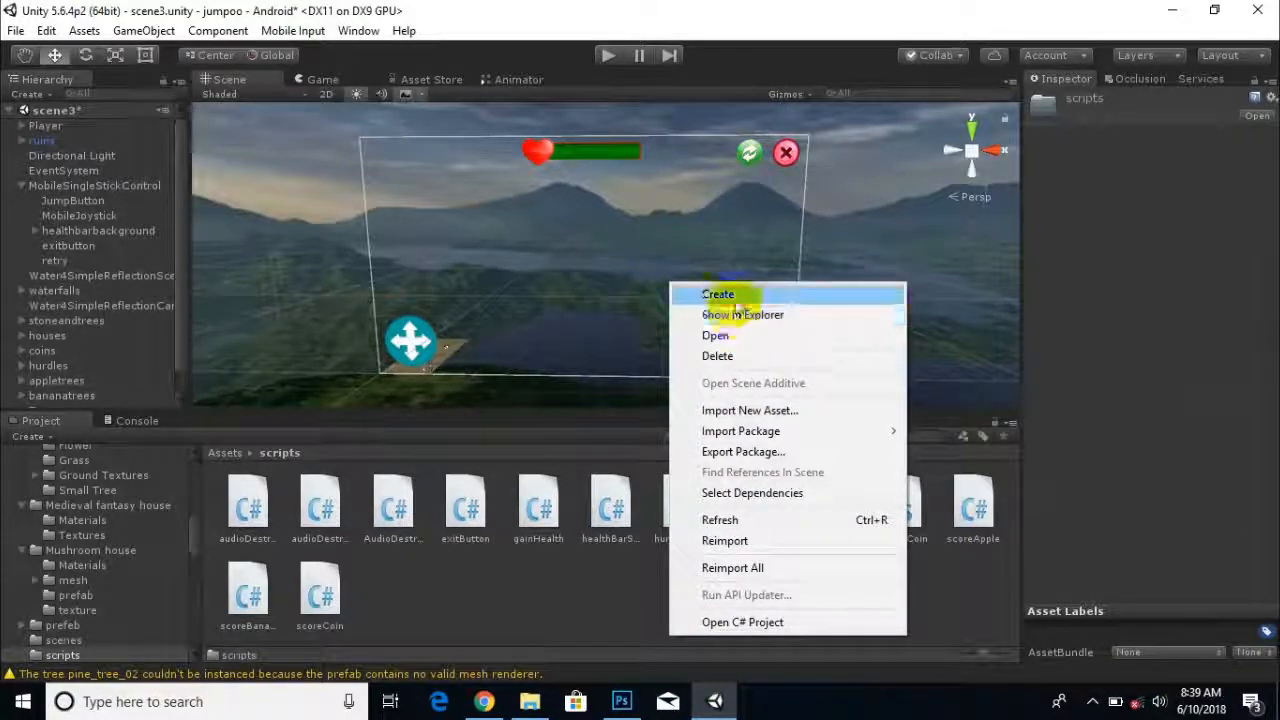
mouse_move(718, 294)
click(943, 240)
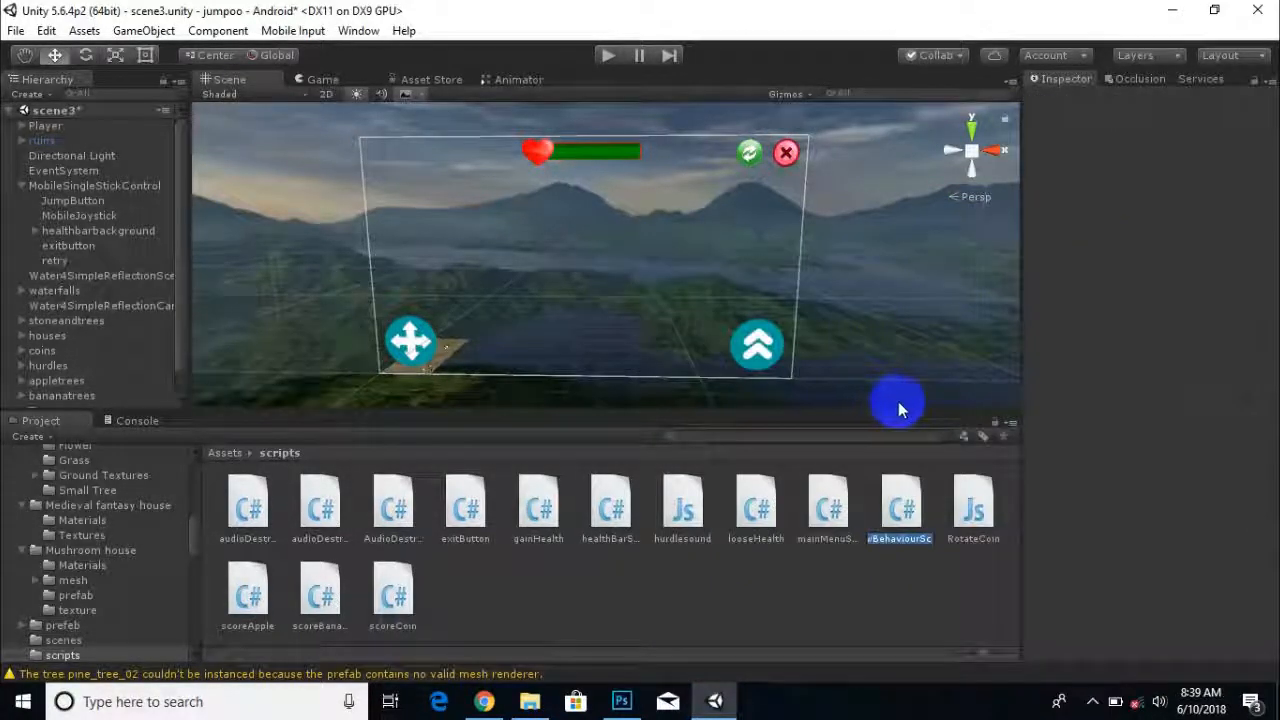
text(retryButton)
key(Return)
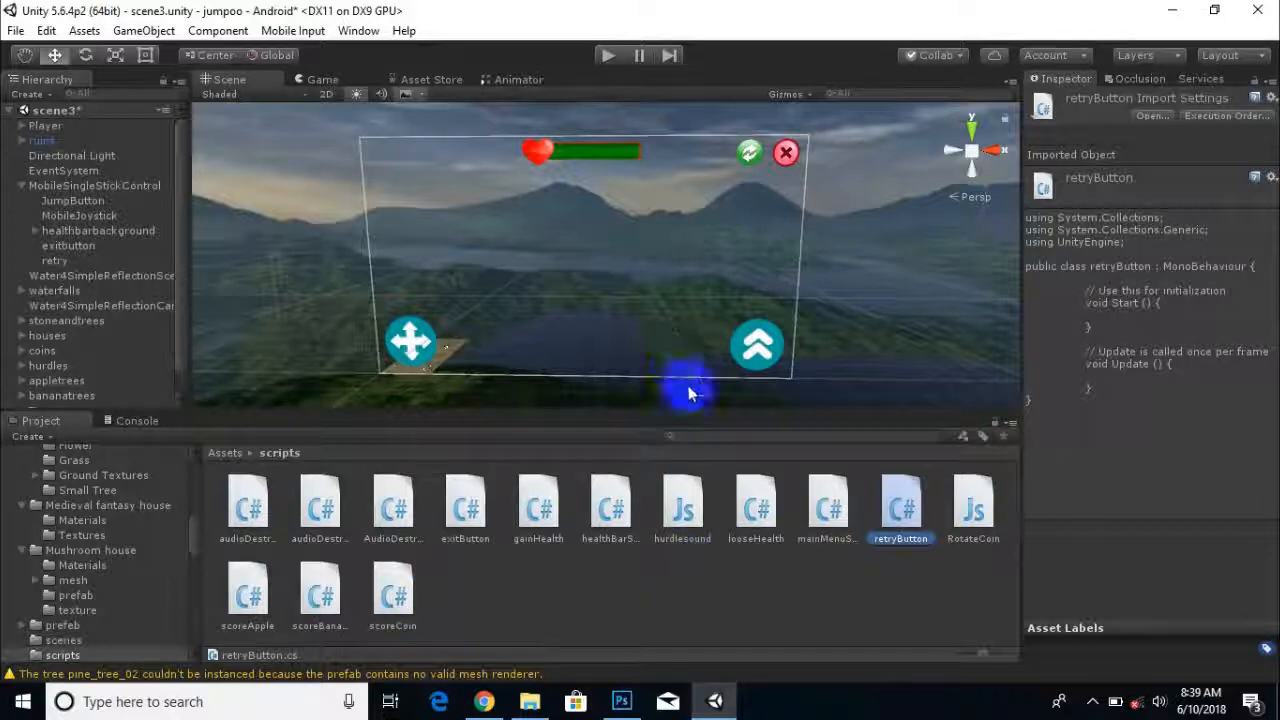
Open the retryButton and mainMenuScript scripts in MonoDevelop, with mainMenuScript in front.
click(1092, 701)
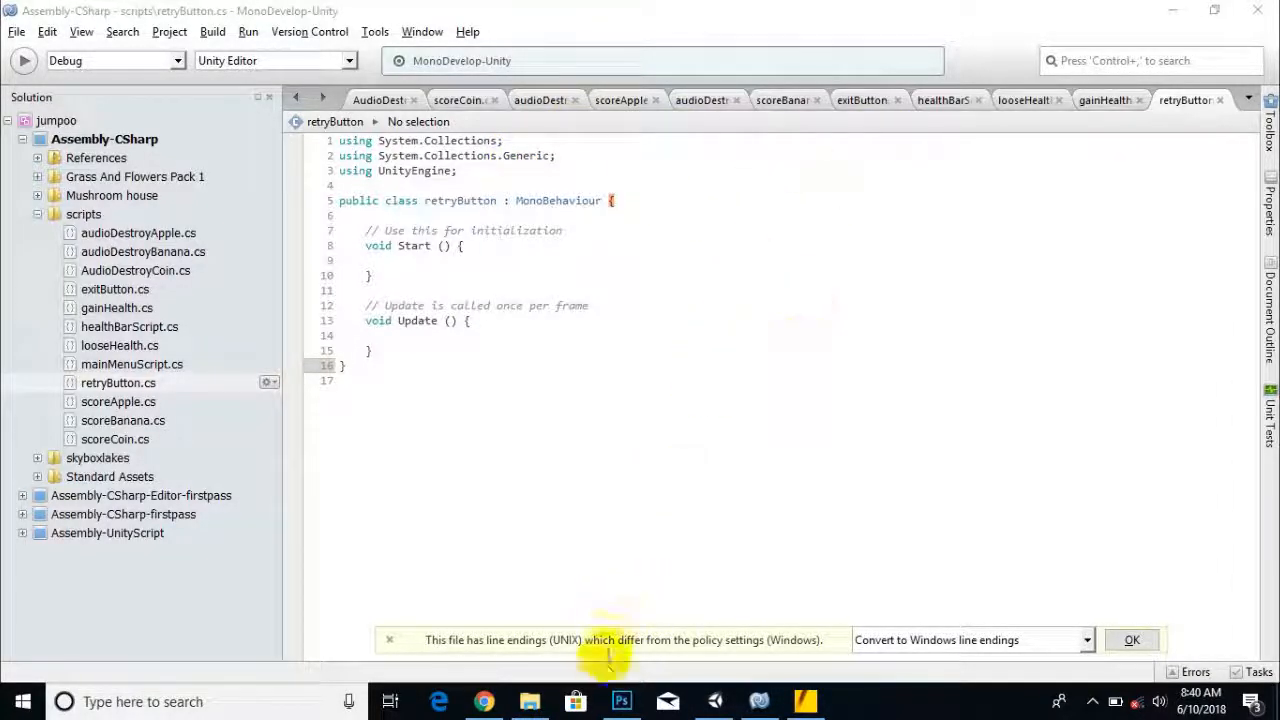
click(729, 708)
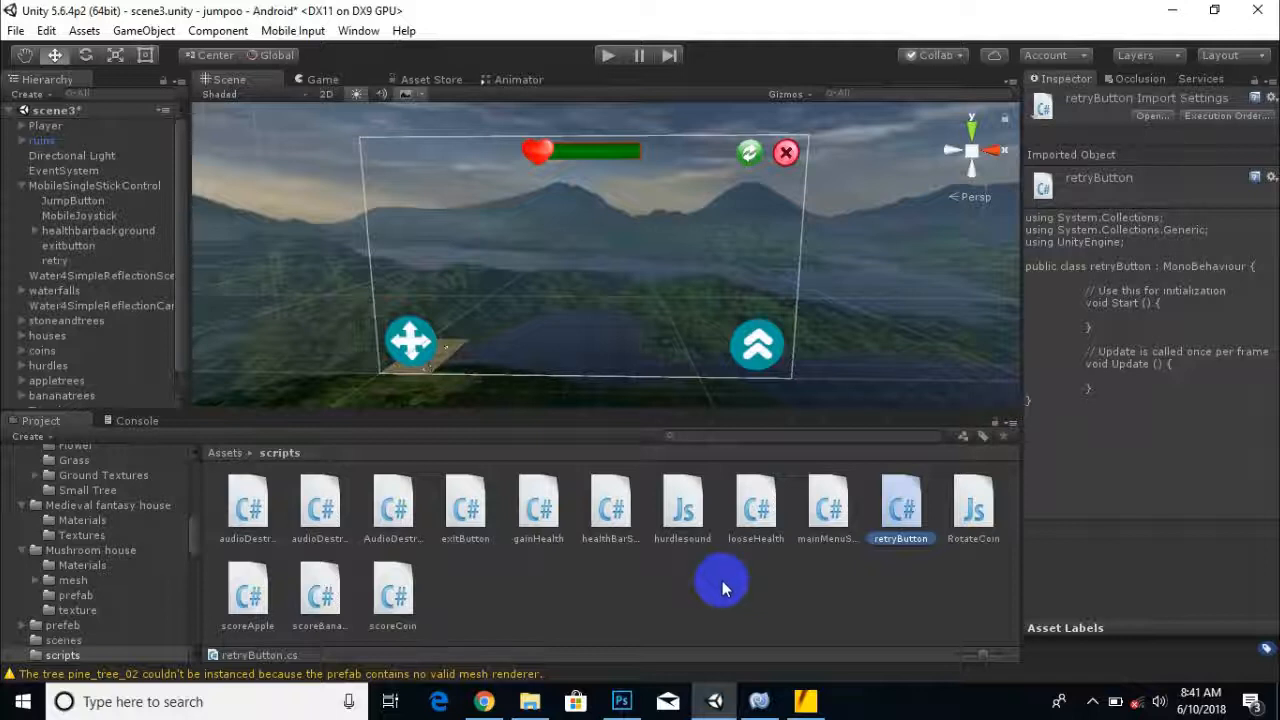
click(843, 525)
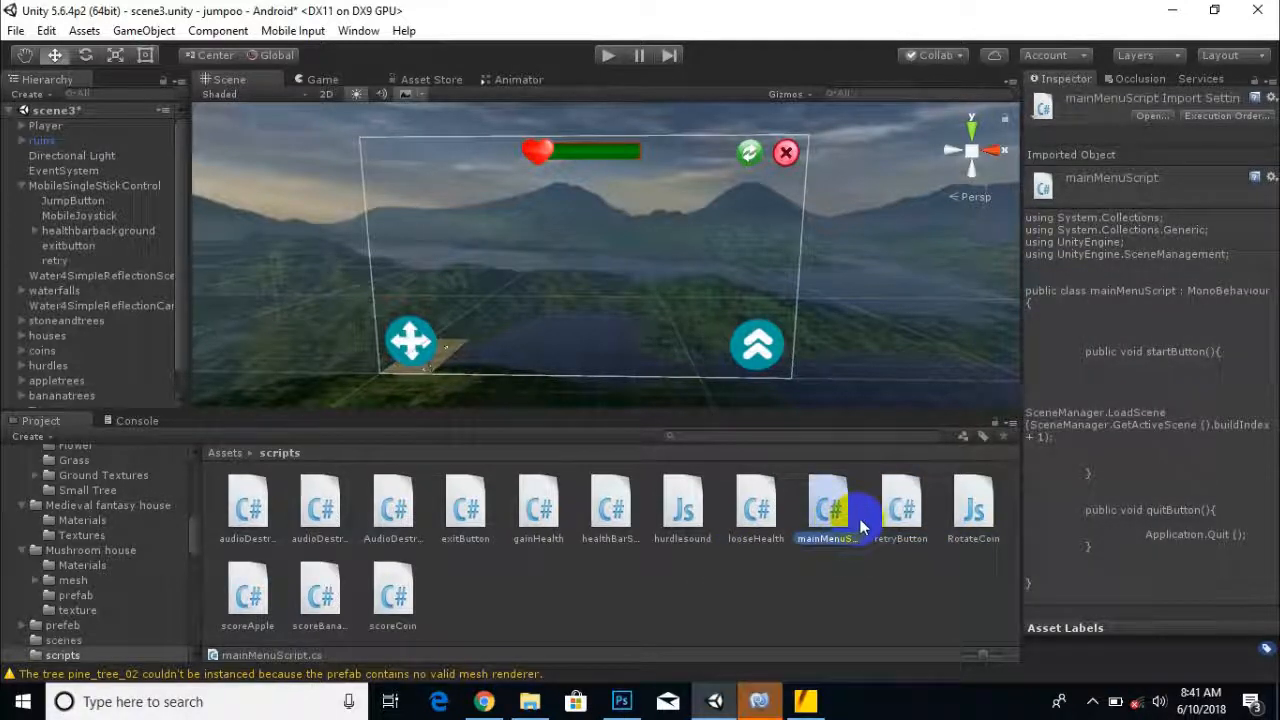
click(760, 702)
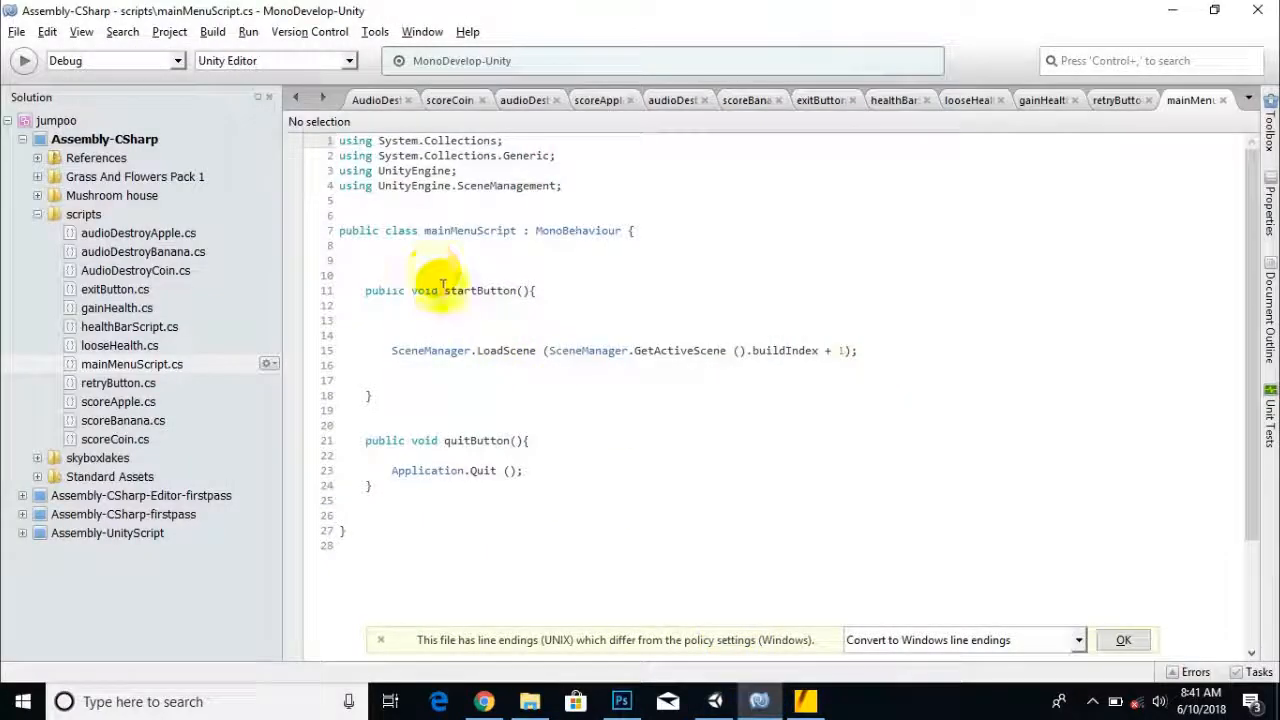
Copy the startButton method from mainMenuScript and paste it over the default Start and Update methods in retryButton.cs.
click(366, 294)
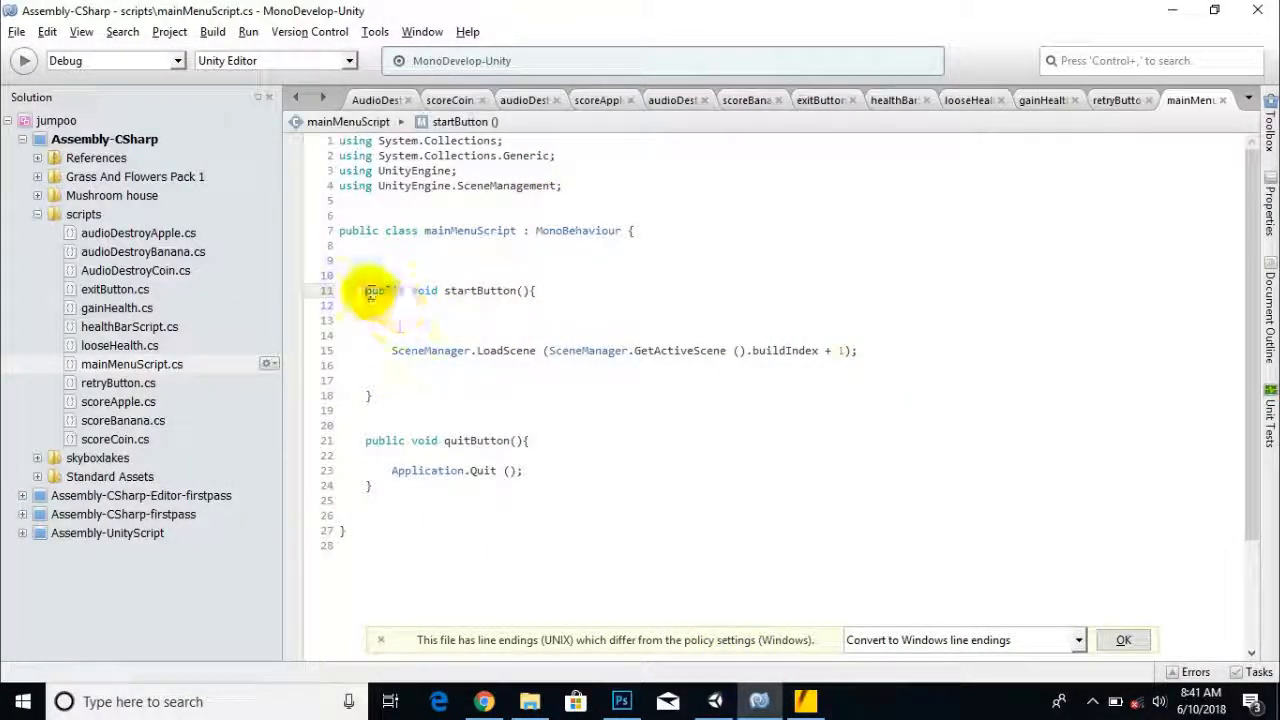
drag(363, 290, 405, 410)
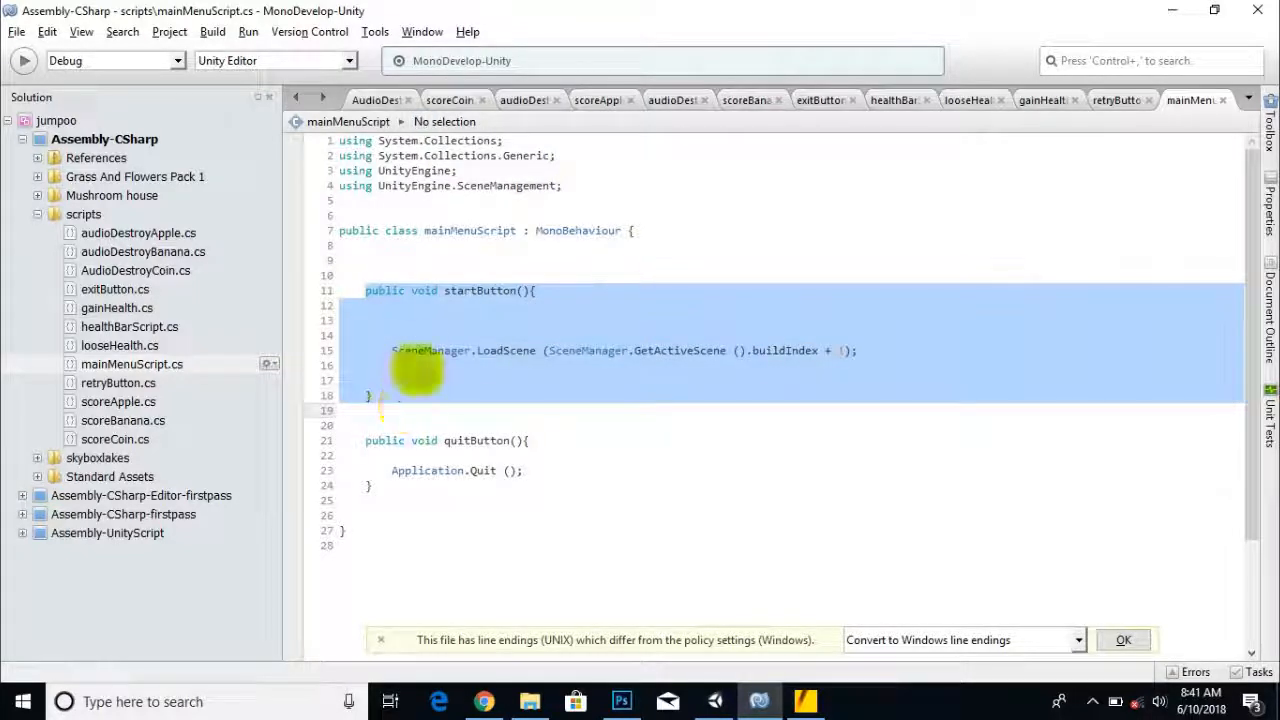
right_click(424, 355)
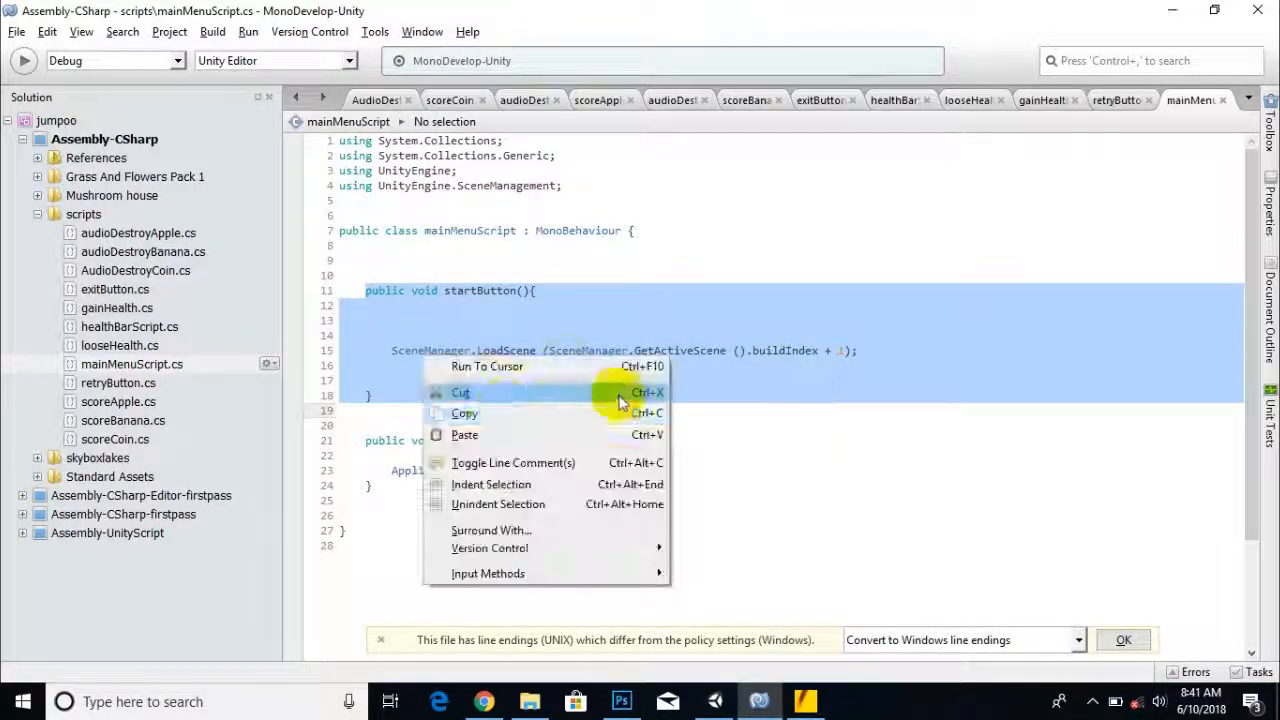
click(503, 413)
click(1122, 106)
drag(363, 231, 514, 357)
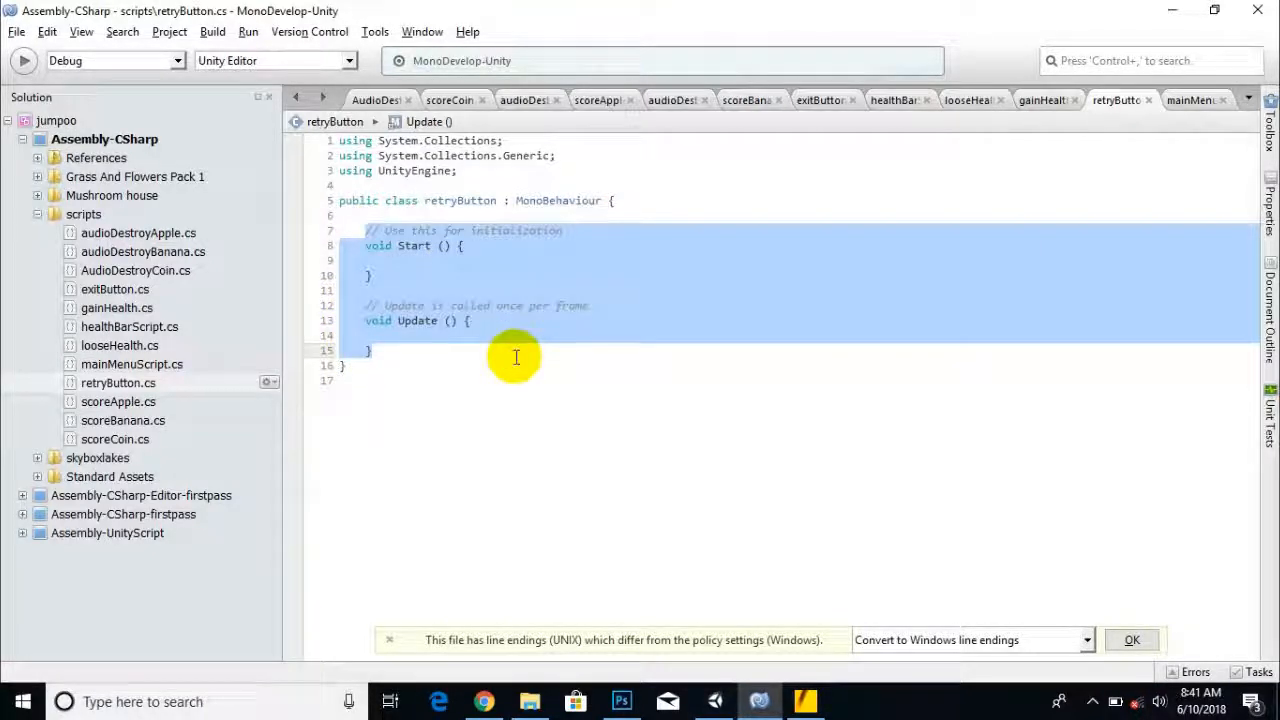
key(ctrl+v)
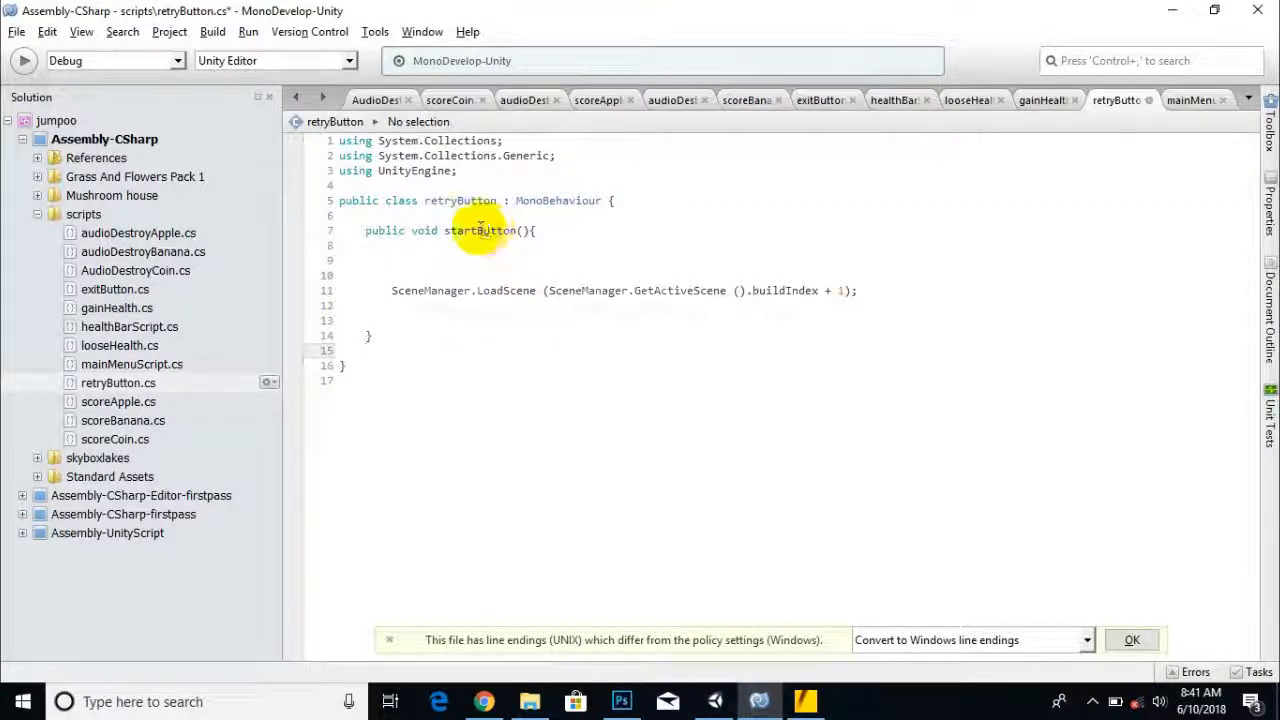
Rename the pasted startButton method to retryButton and save the script.
click(537, 230)
drag(470, 250, 477, 236)
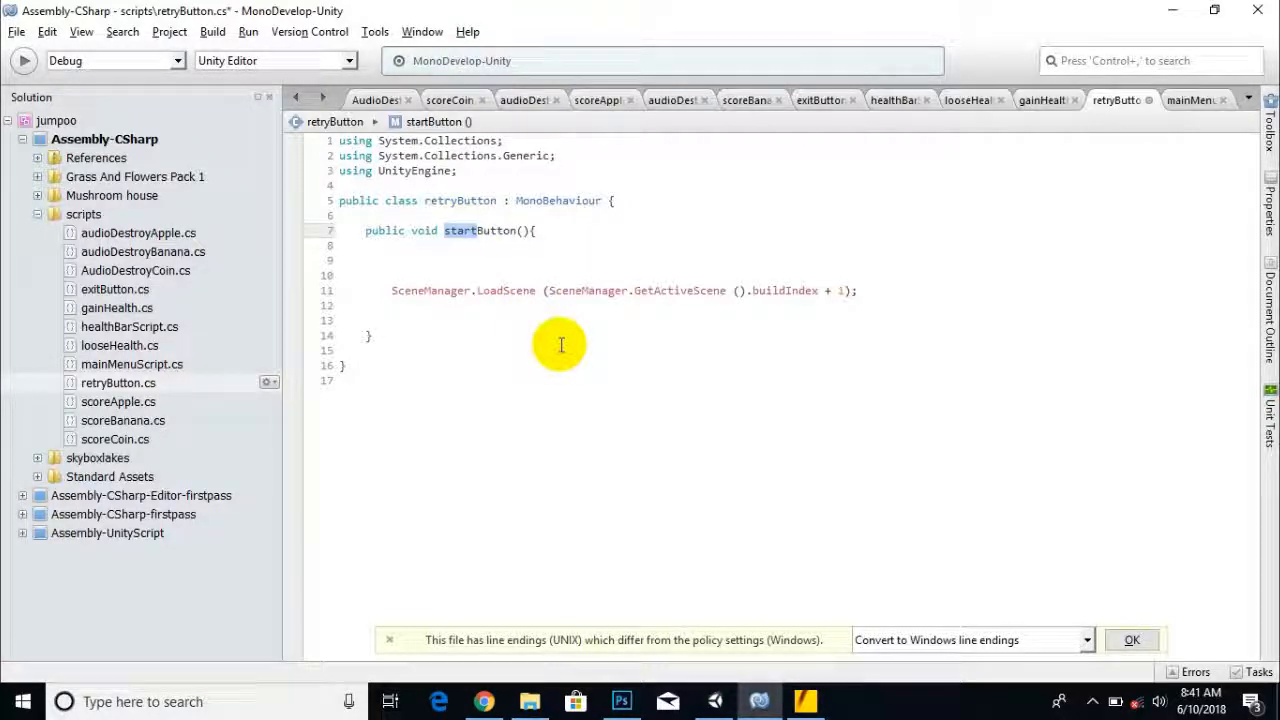
click(485, 246)
click(485, 233)
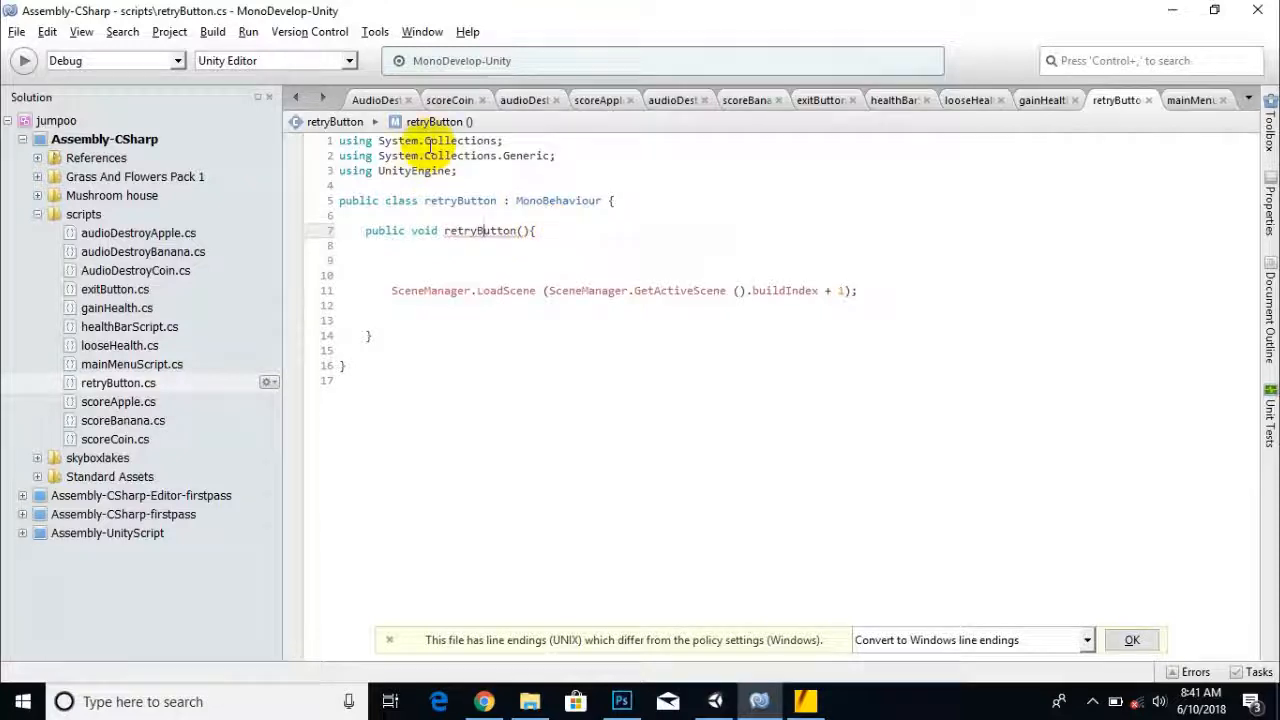
Add the line "using UnityEngine.SceneManagement;" below the existing using directives in retryButton.cs.
click(466, 171)
key(Return)
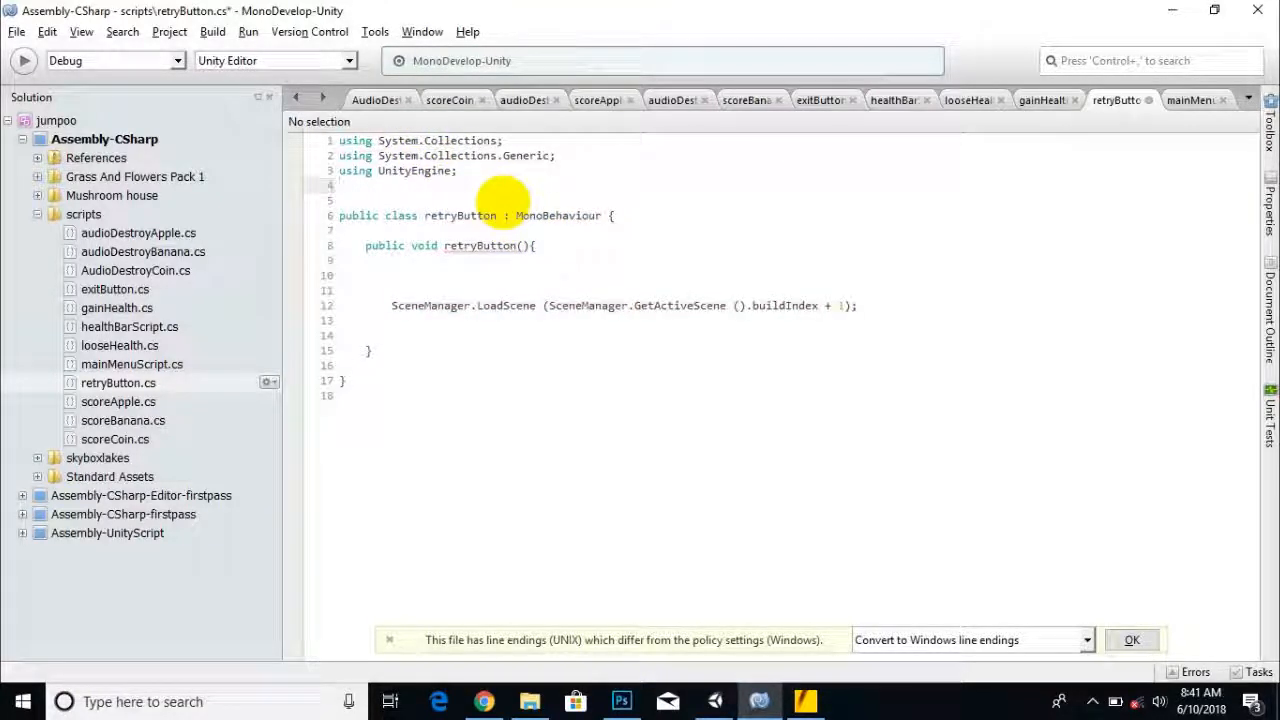
text(using Unit)
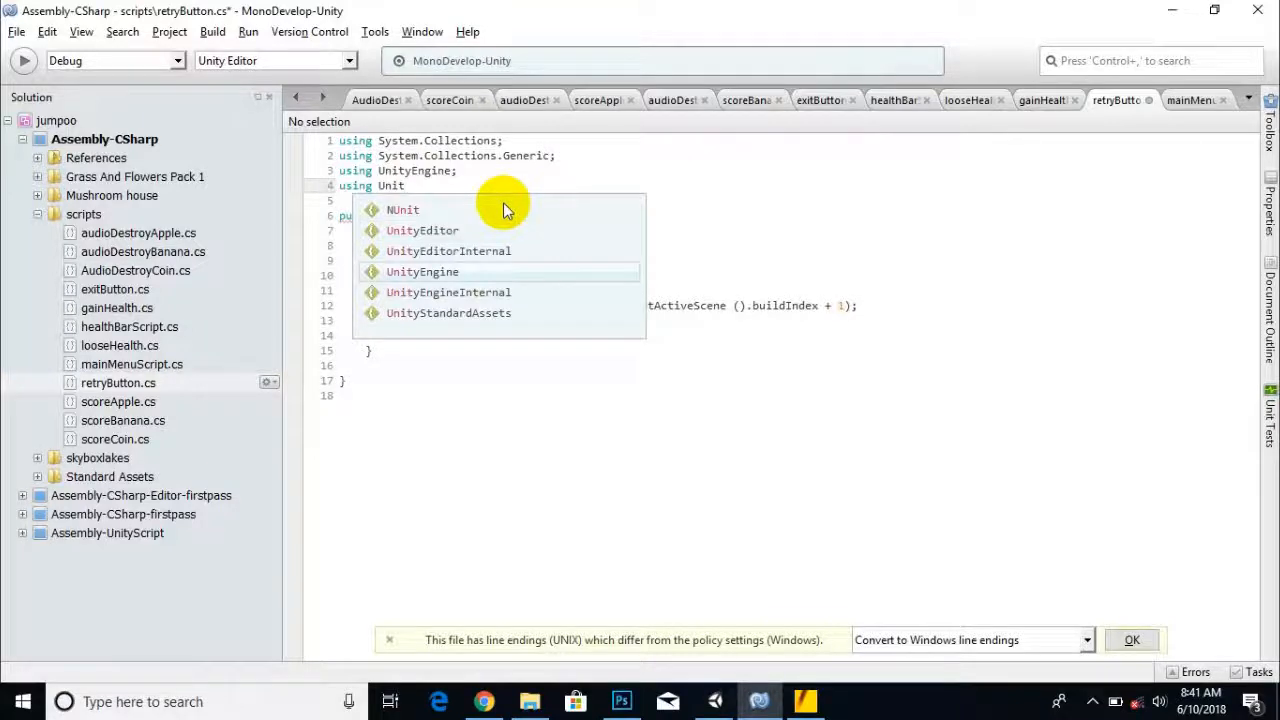
key(Return)
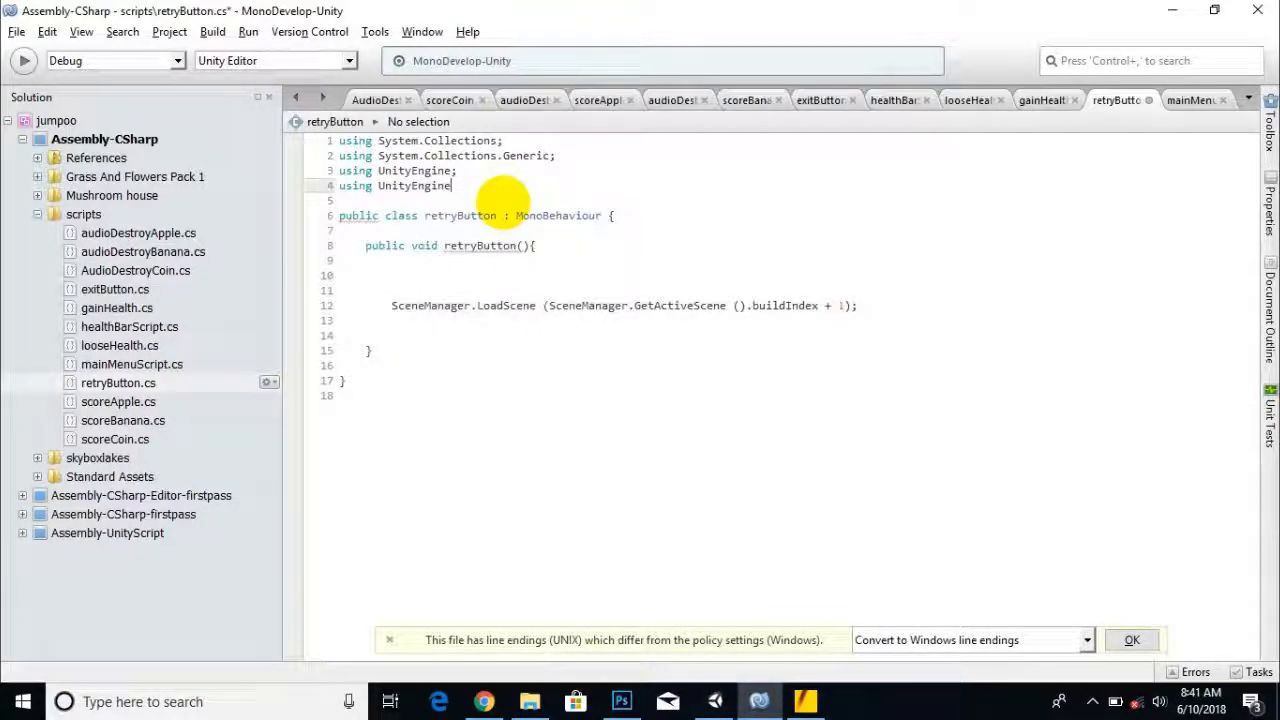
text(.SceneManagement;)
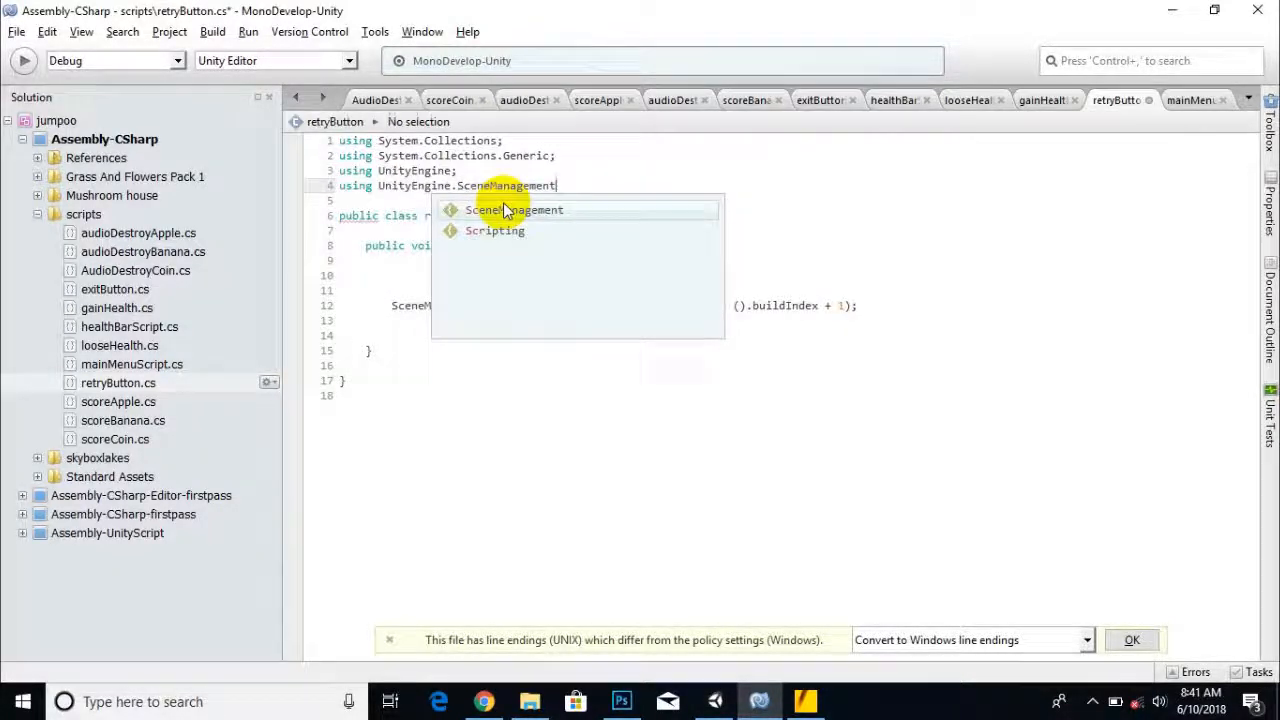
click(505, 210)
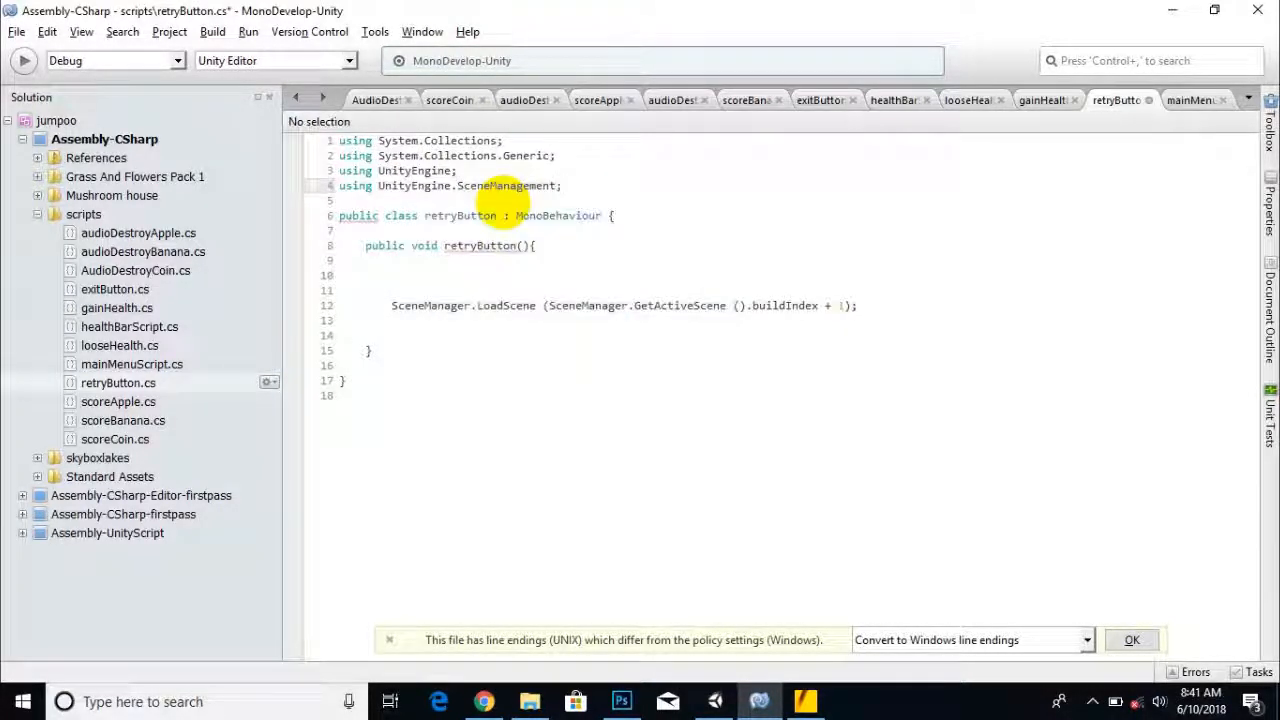
Change the LoadScene argument in retryButton.cs to use "buildIndex - 1" and save the script.
click(479, 309)
drag(779, 308, 500, 311)
click(494, 337)
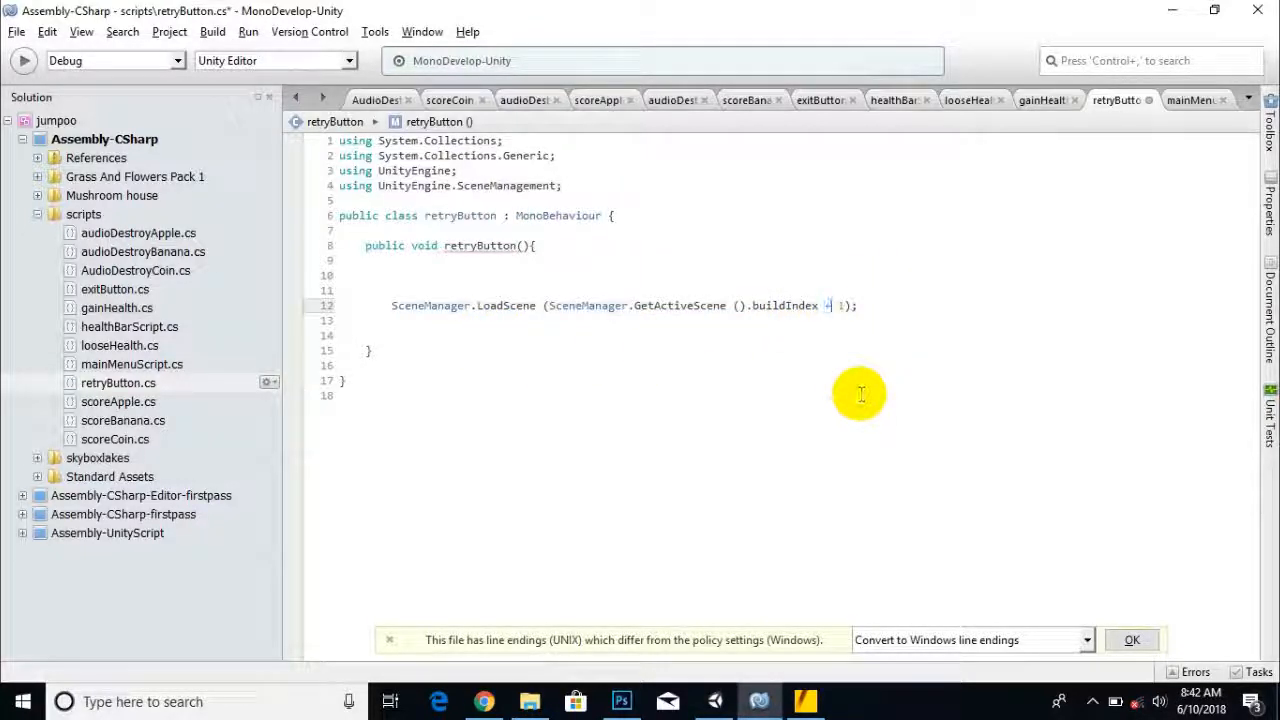
key(ctrl+s)
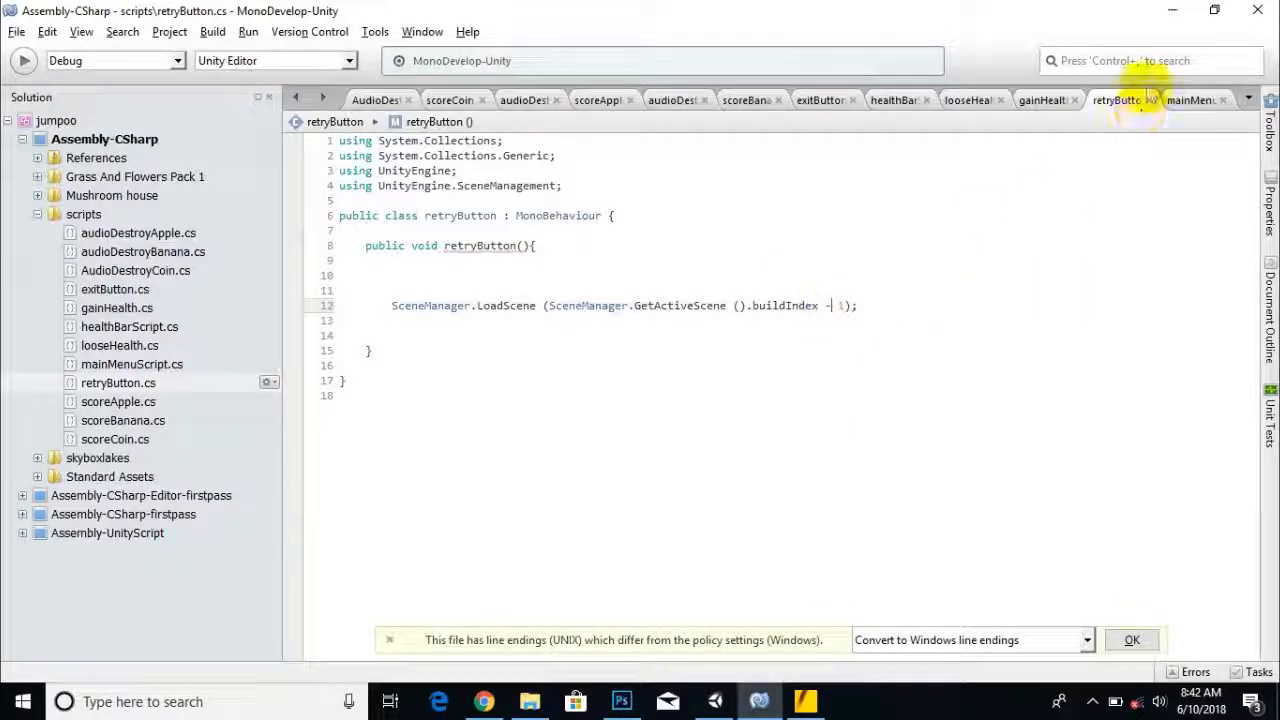
Switch back to Unity and attach the retryButton script to the retry object in scene3.
click(1172, 12)
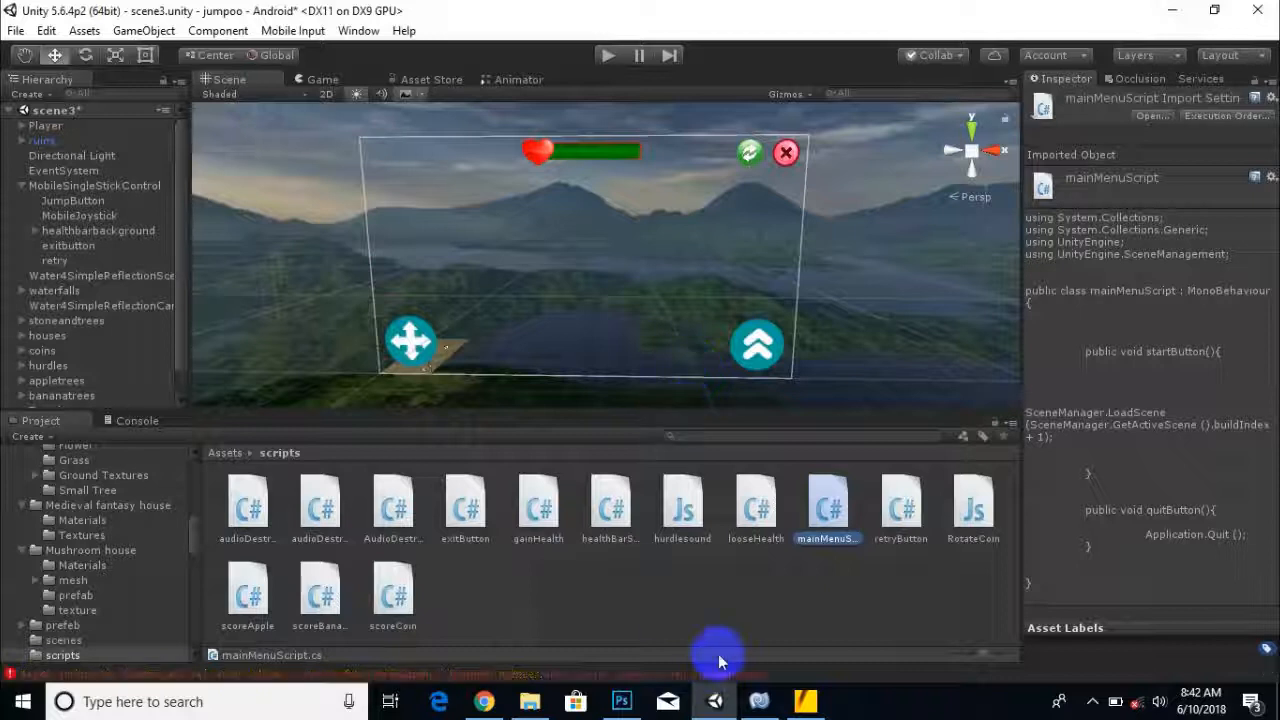
click(497, 590)
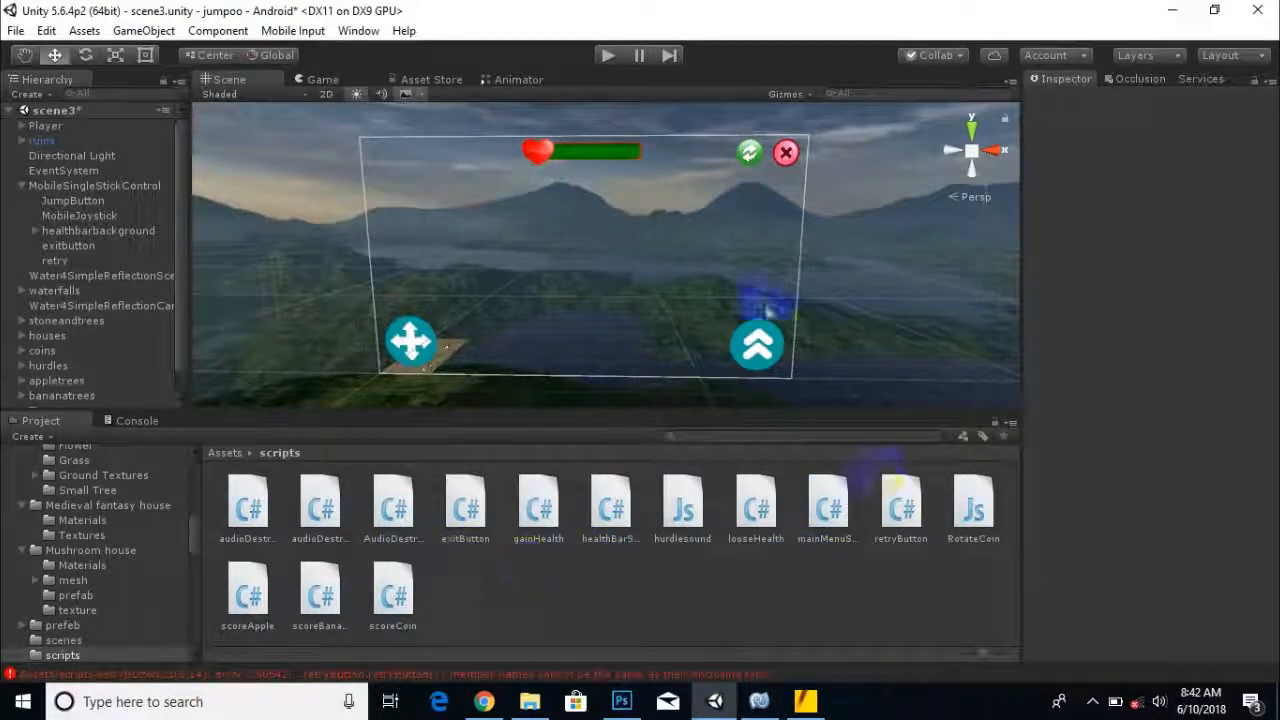
click(775, 162)
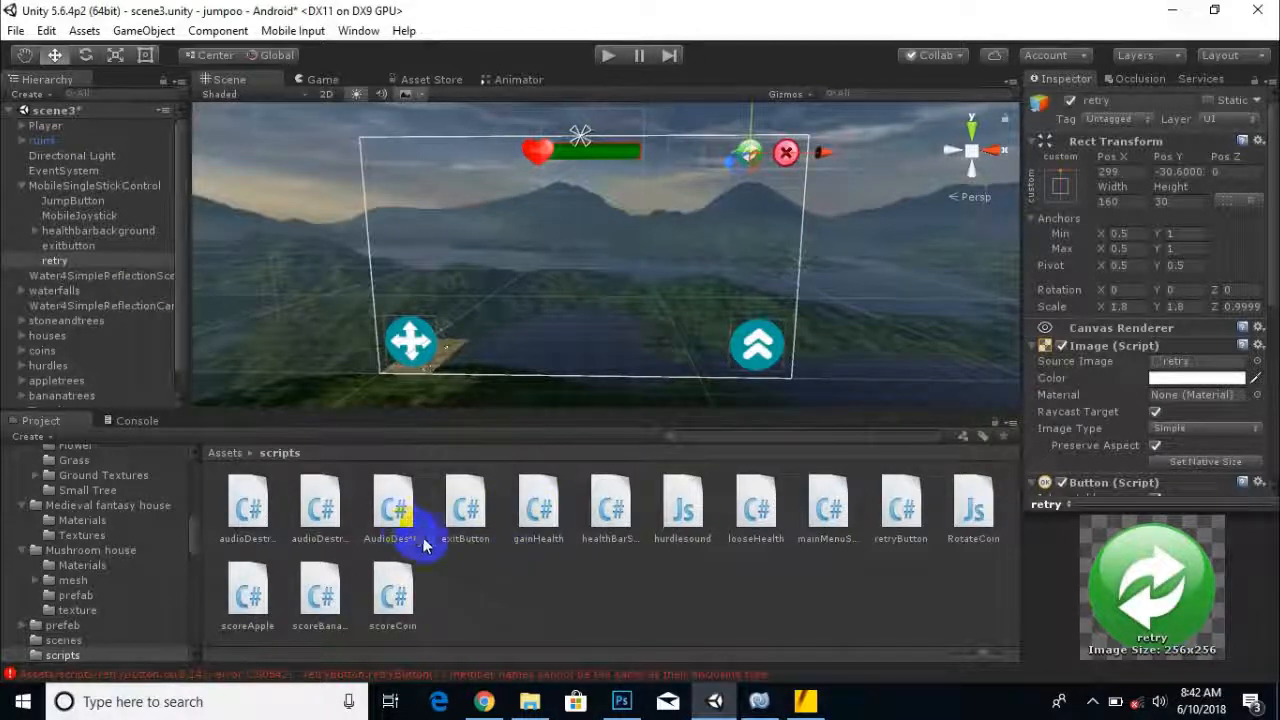
drag(900, 505, 73, 262)
scroll(1157, 414, down, 5)
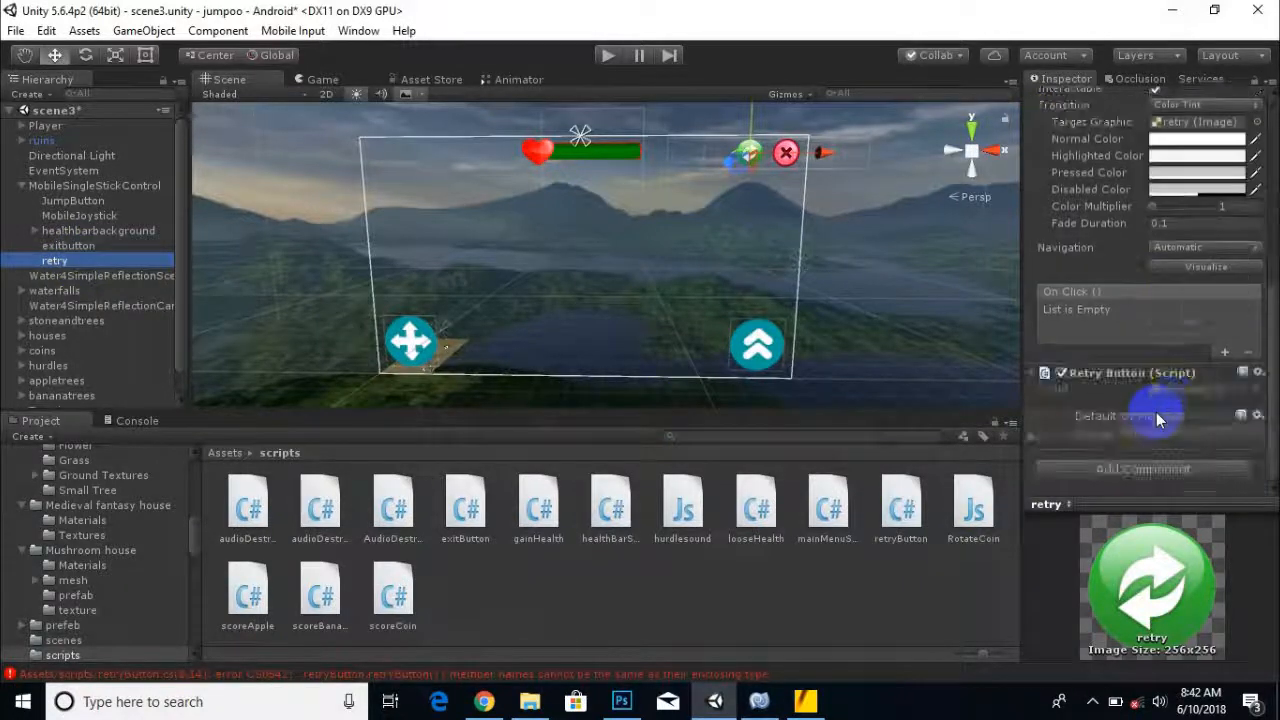
Try to add an On Click entry to the retry button with the retry object and a retryButton function.
click(1224, 353)
drag(419, 291, 1080, 334)
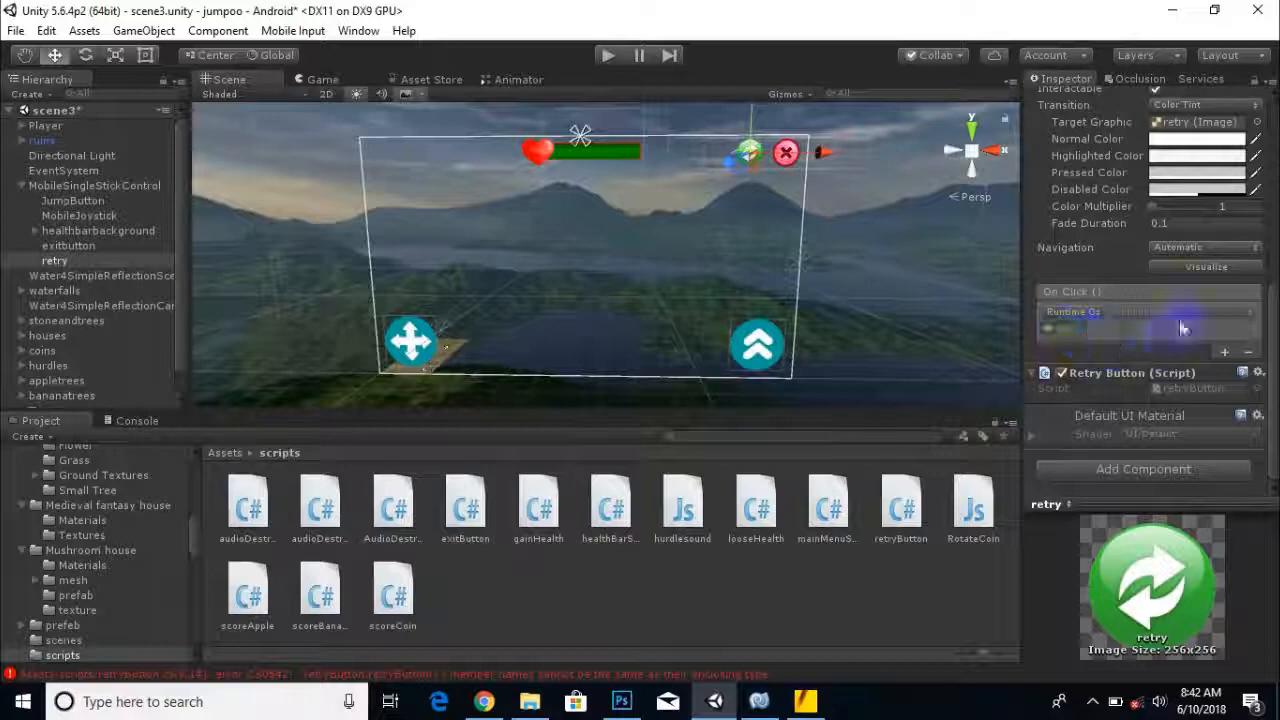
click(1180, 312)
mouse_move(1178, 468)
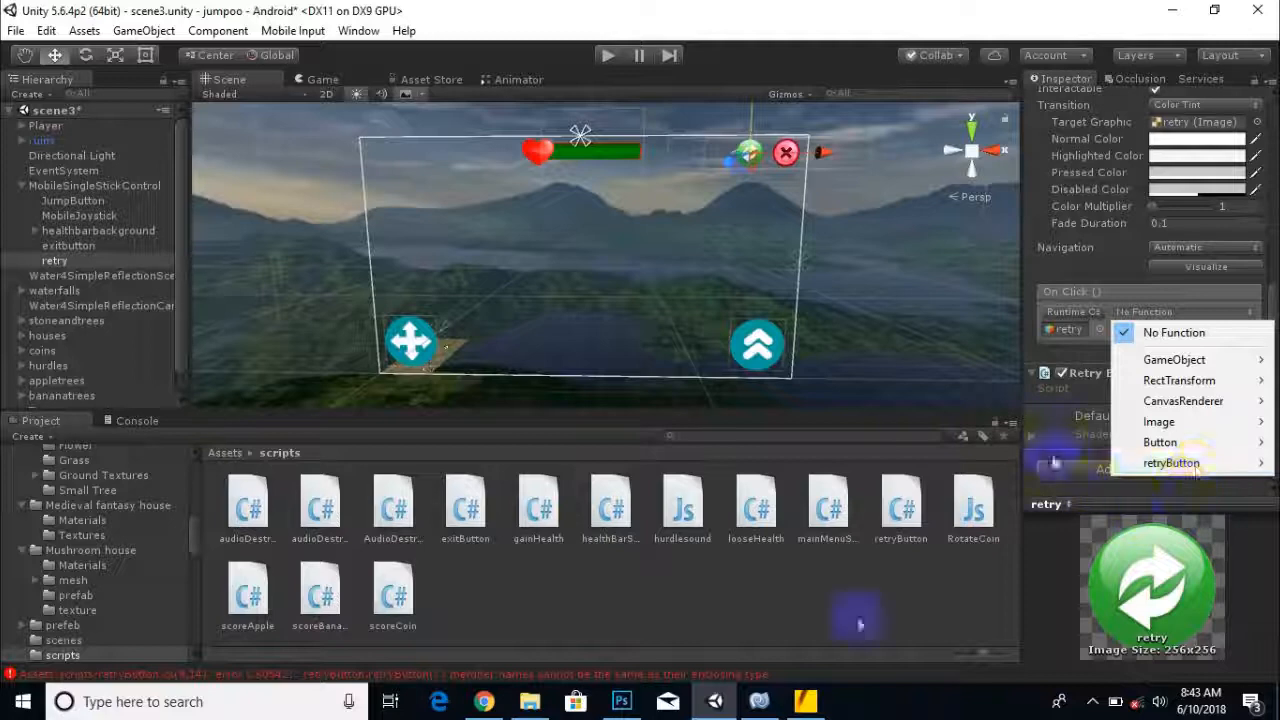
Rename the retryButton method in retryButton.cs to Retrybutton so it differs from the class name, and save the script in MonoDevelop.
click(762, 699)
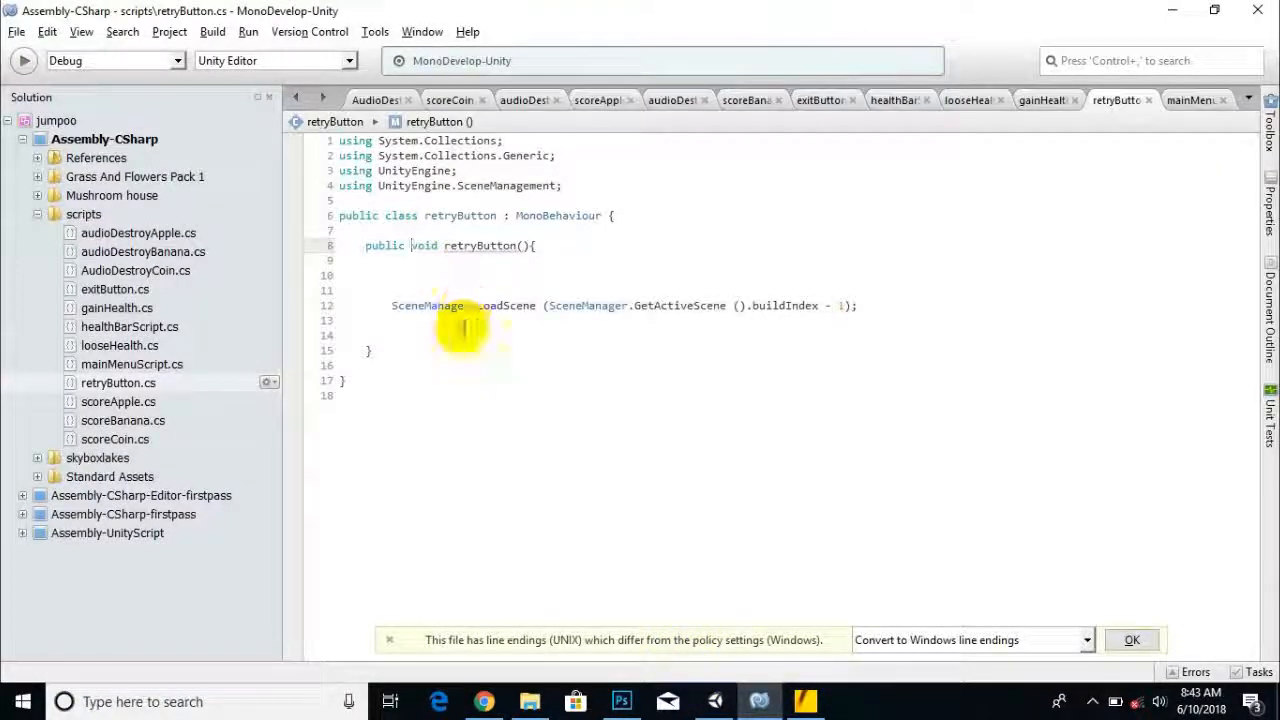
click(456, 245)
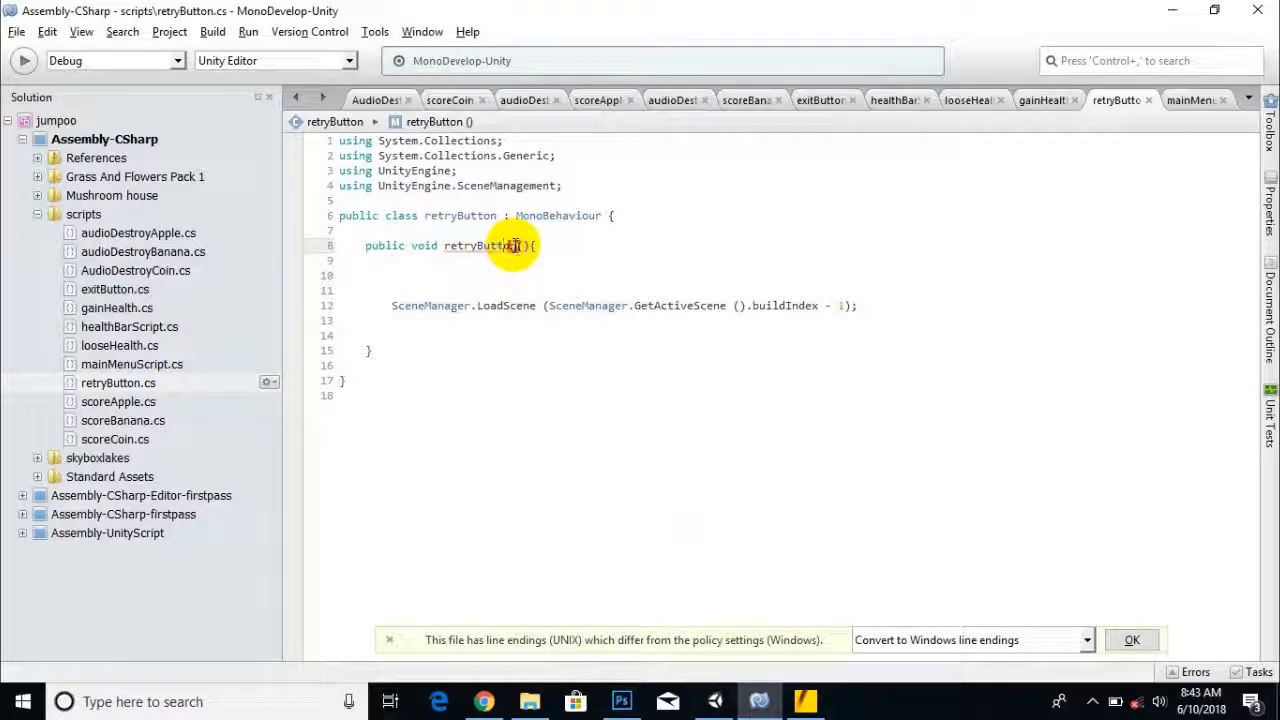
drag(516, 246, 443, 246)
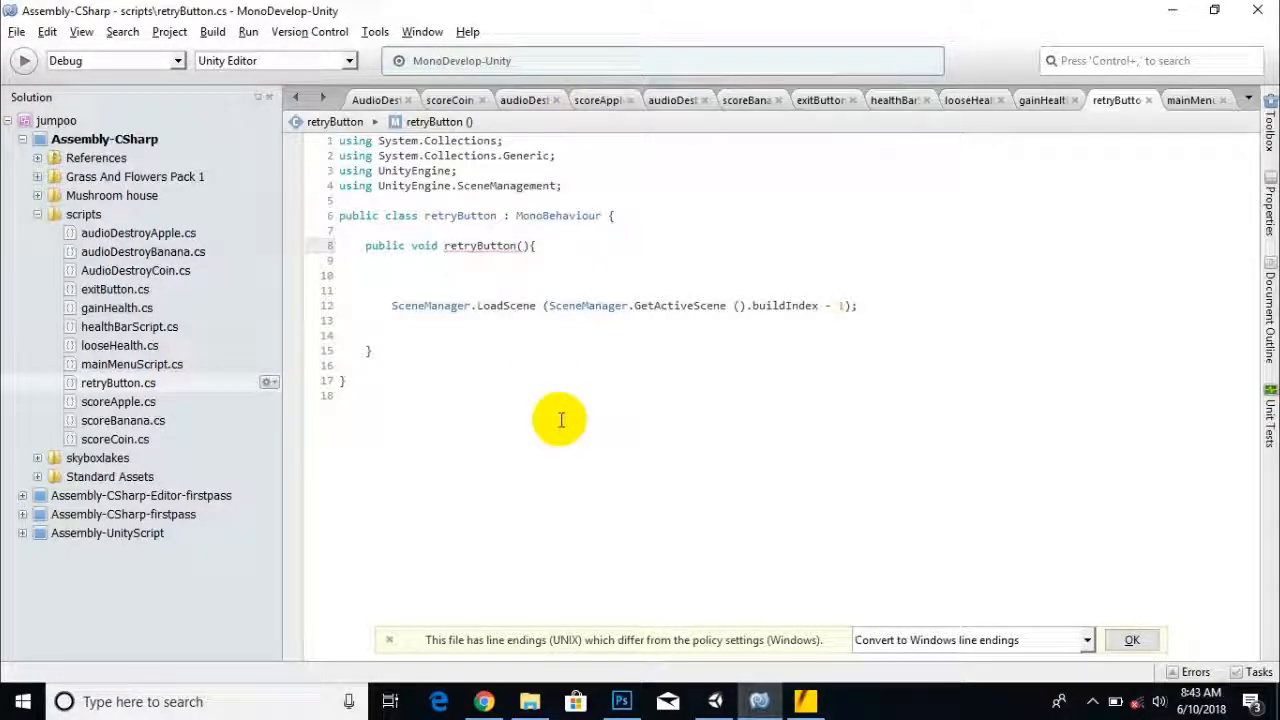
click(481, 245)
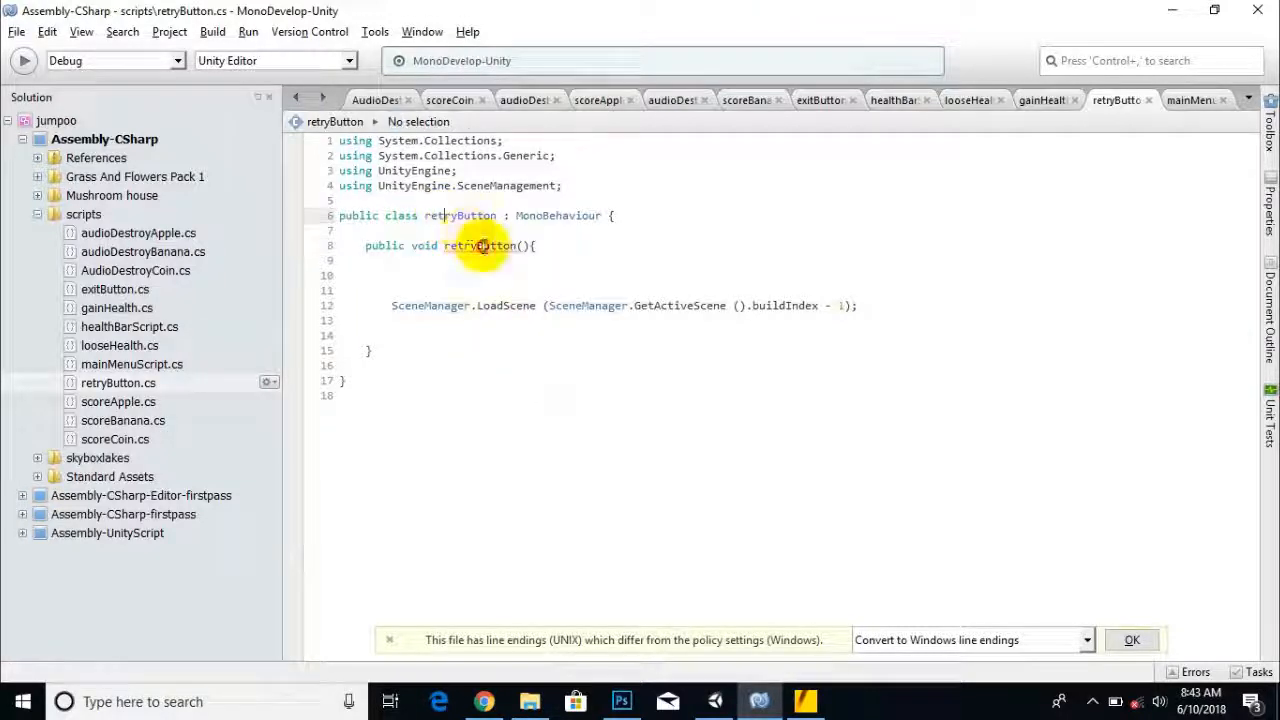
click(446, 215)
click(482, 245)
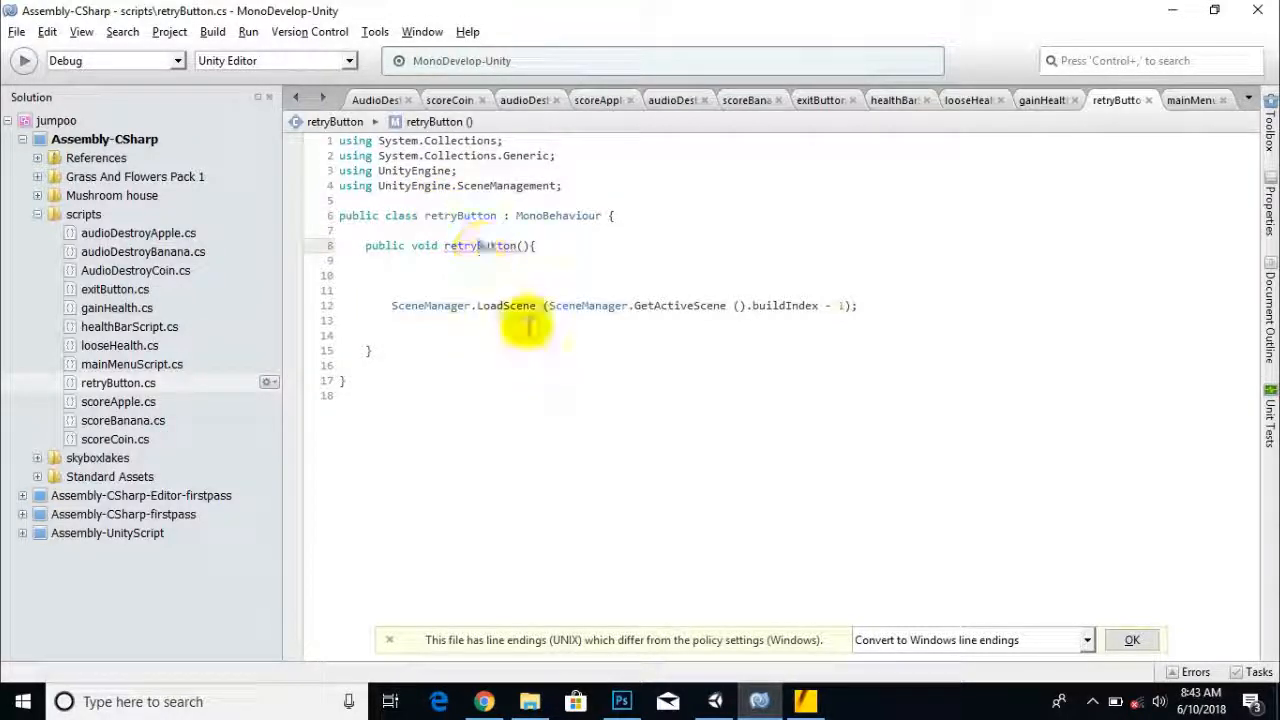
key(BackSpace)
text(b)
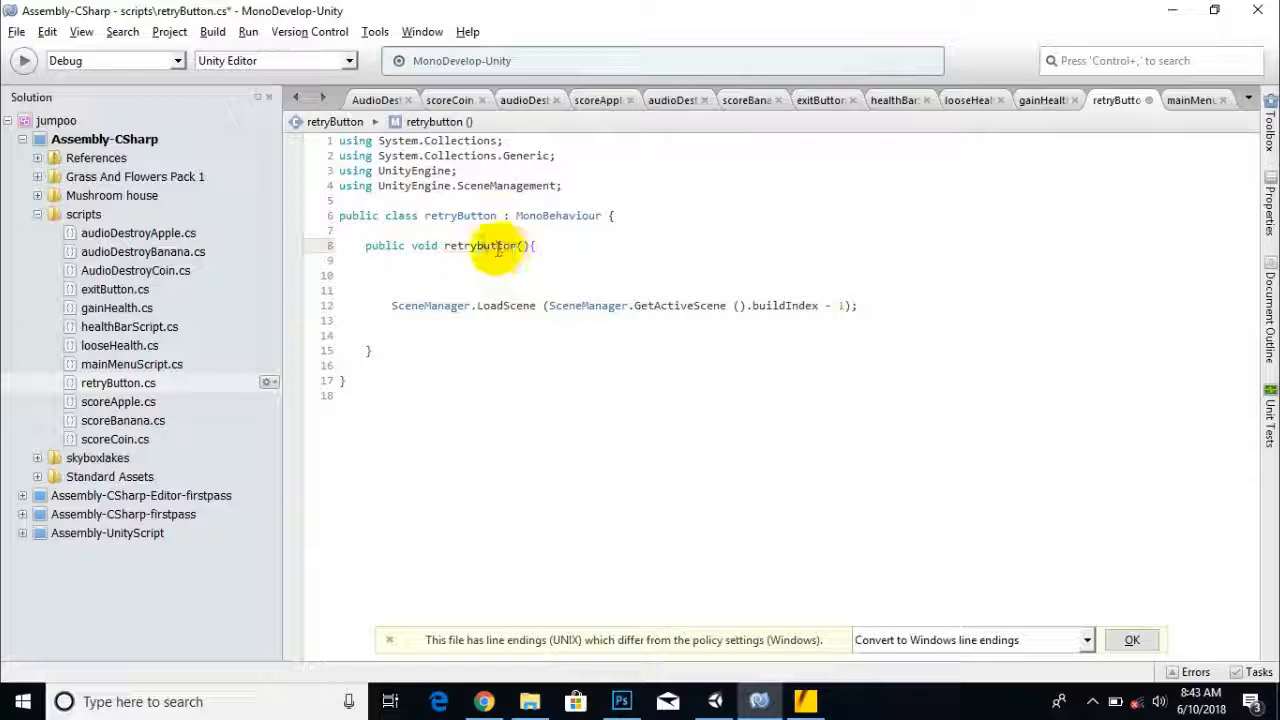
click(447, 245)
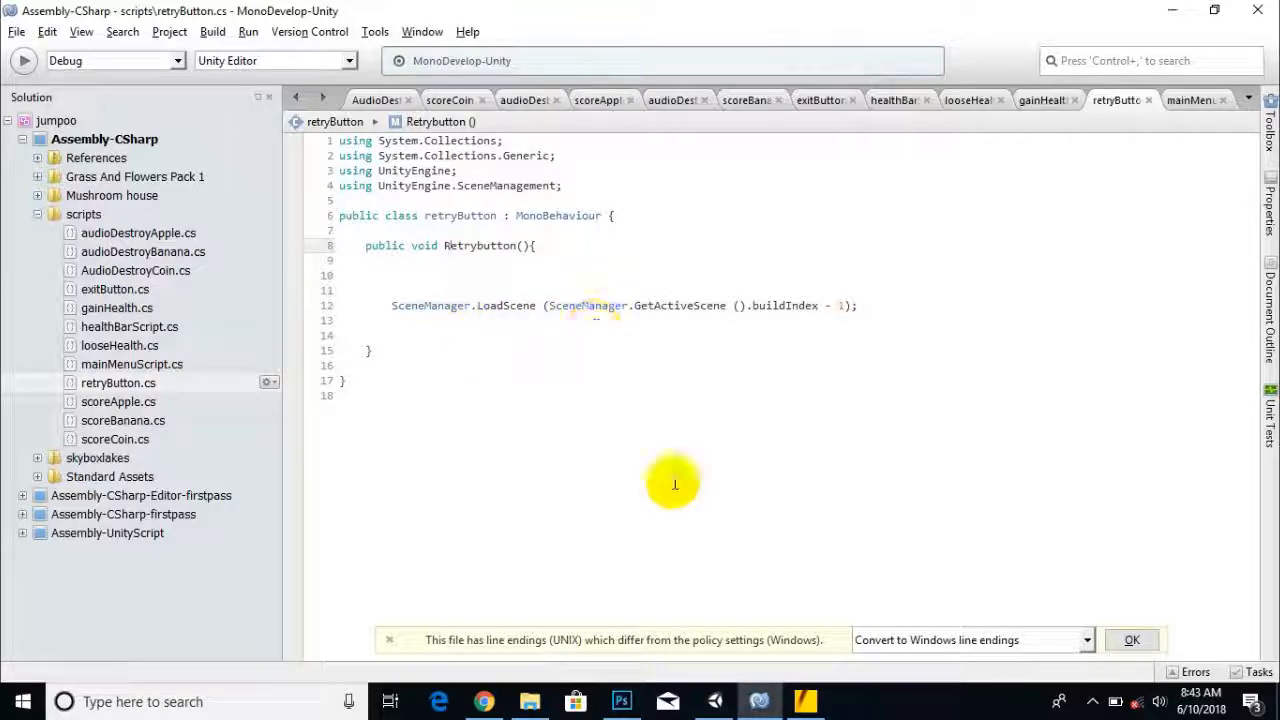
Return to Unity, check the functions offered for retry's On Click event, and remove the existing On Click entry.
click(715, 701)
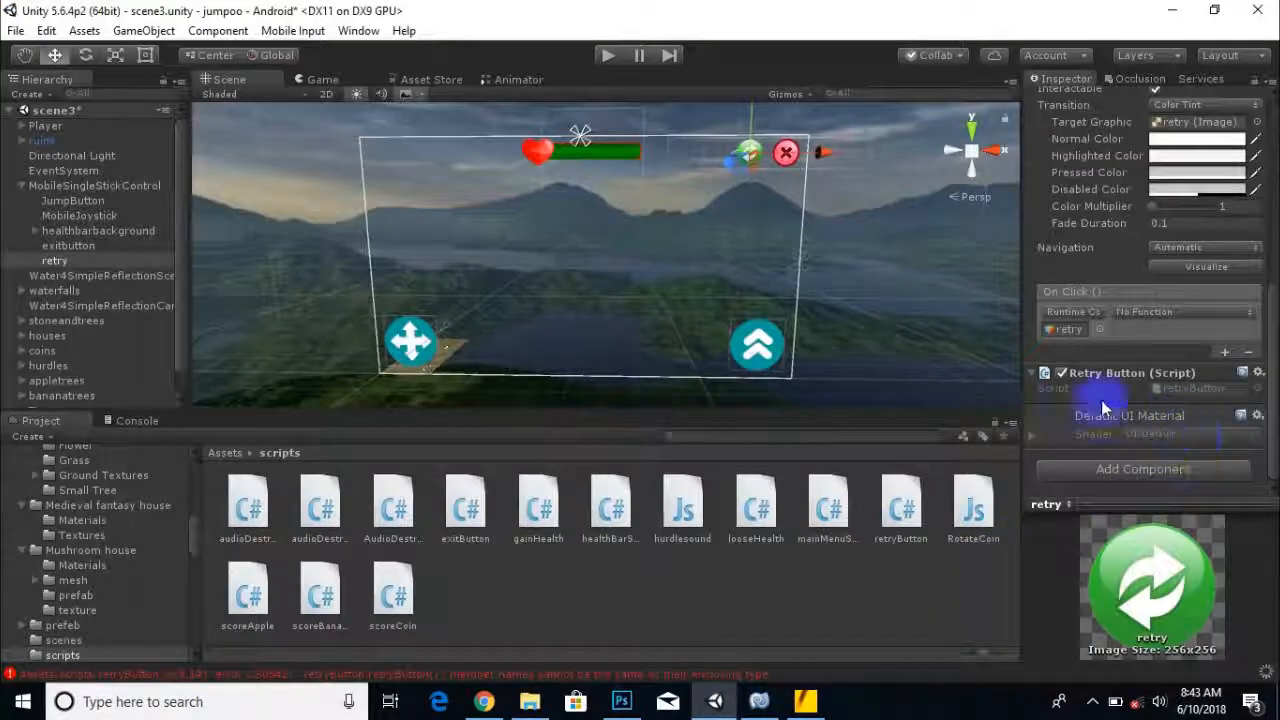
click(1187, 318)
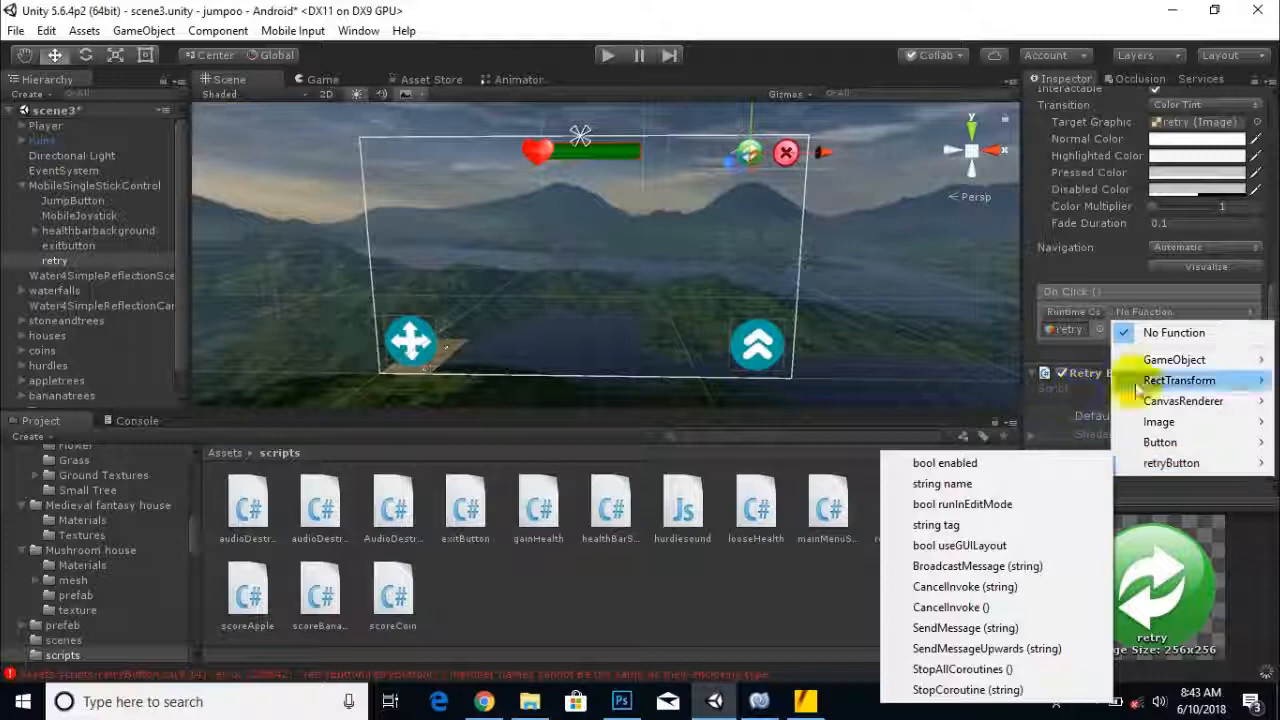
click(1270, 293)
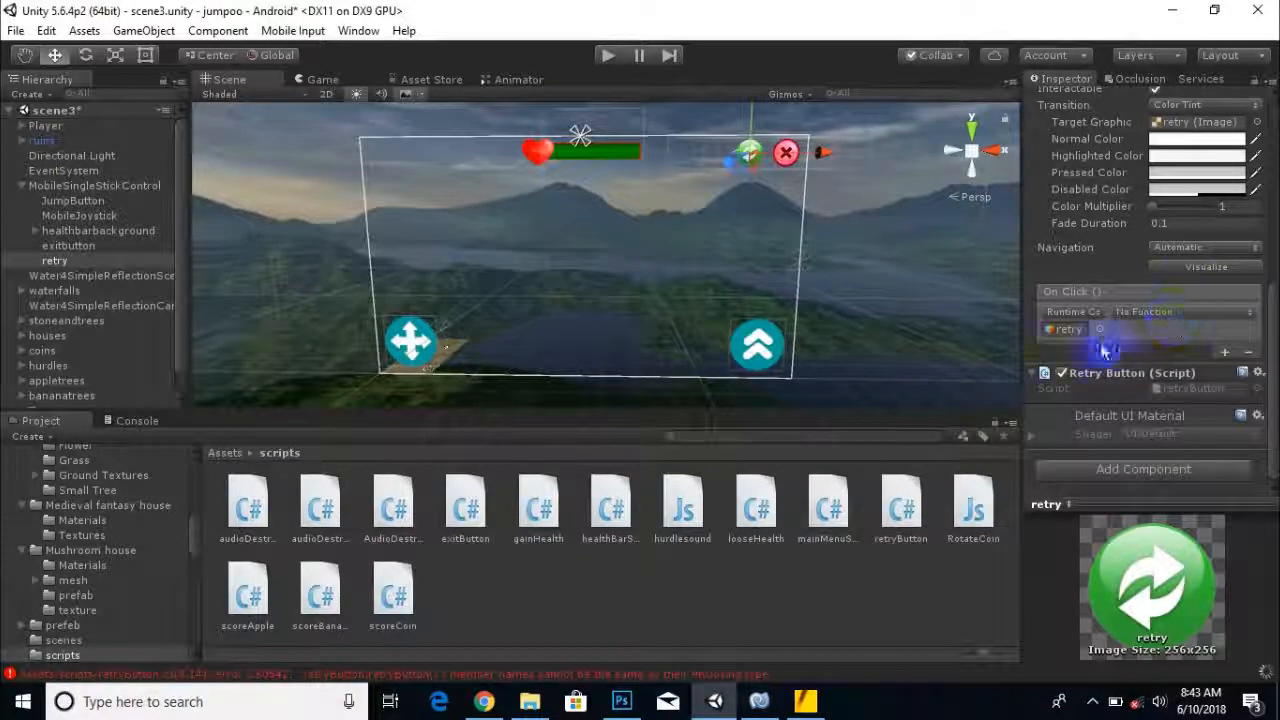
scroll(1230, 350, up, 2)
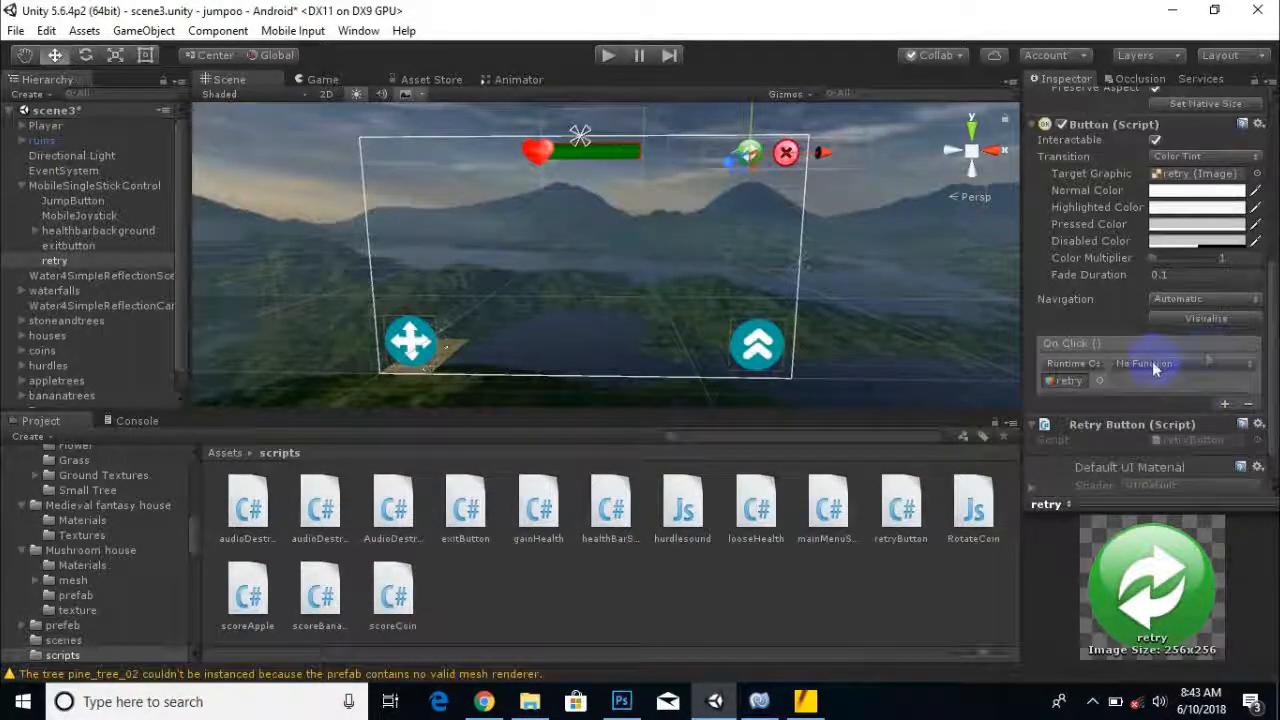
click(1248, 405)
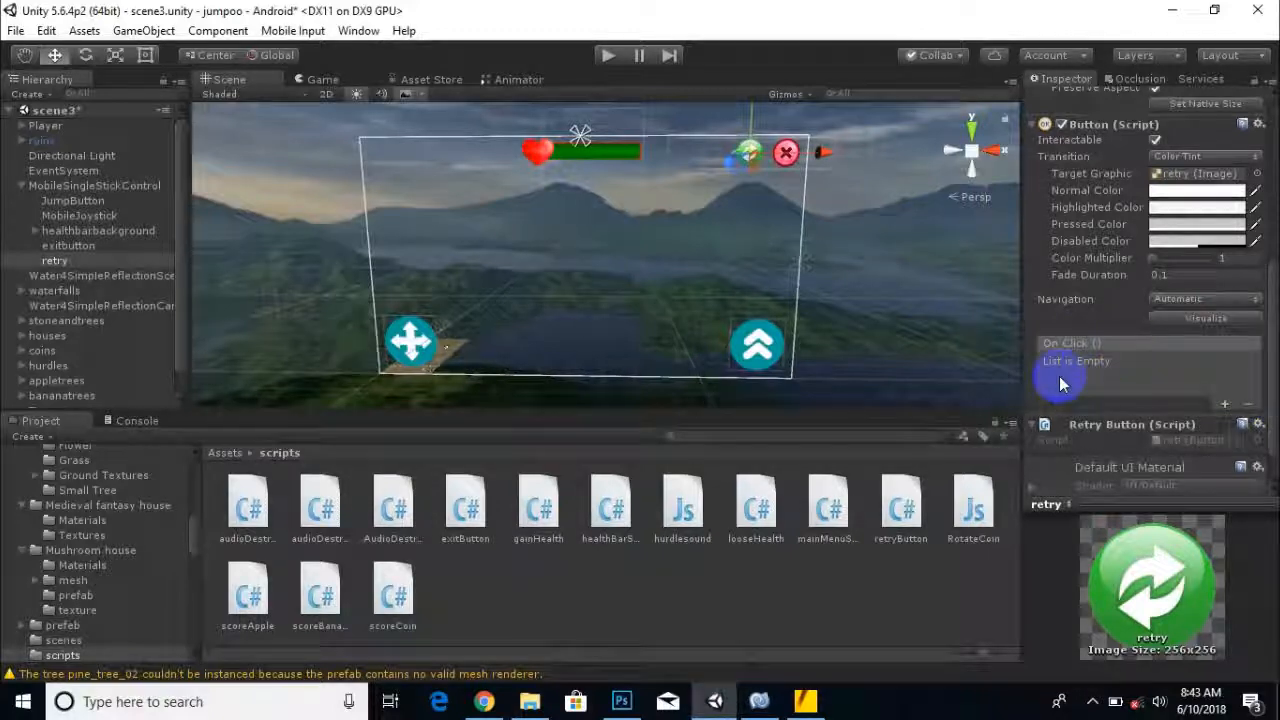
Add a new On Click entry to the retry button, assign the retry object, and set its function to retryButton.Retrybutton.
click(759, 700)
click(585, 352)
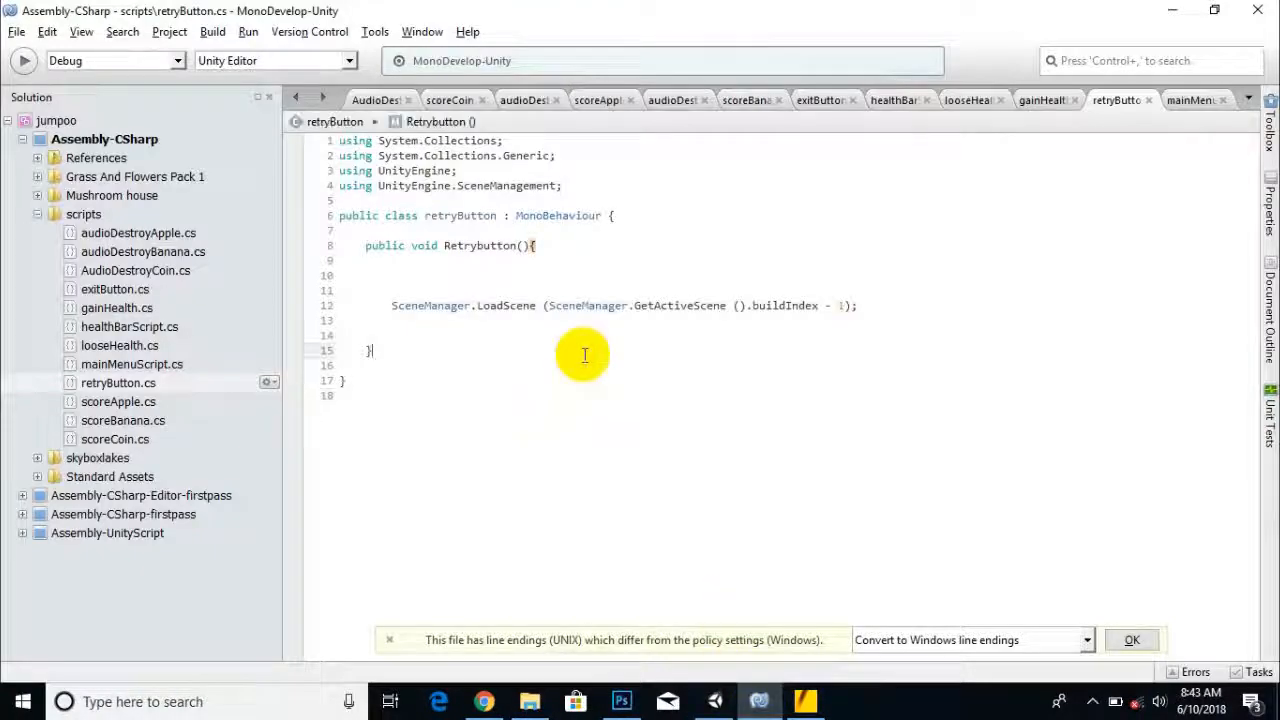
click(715, 701)
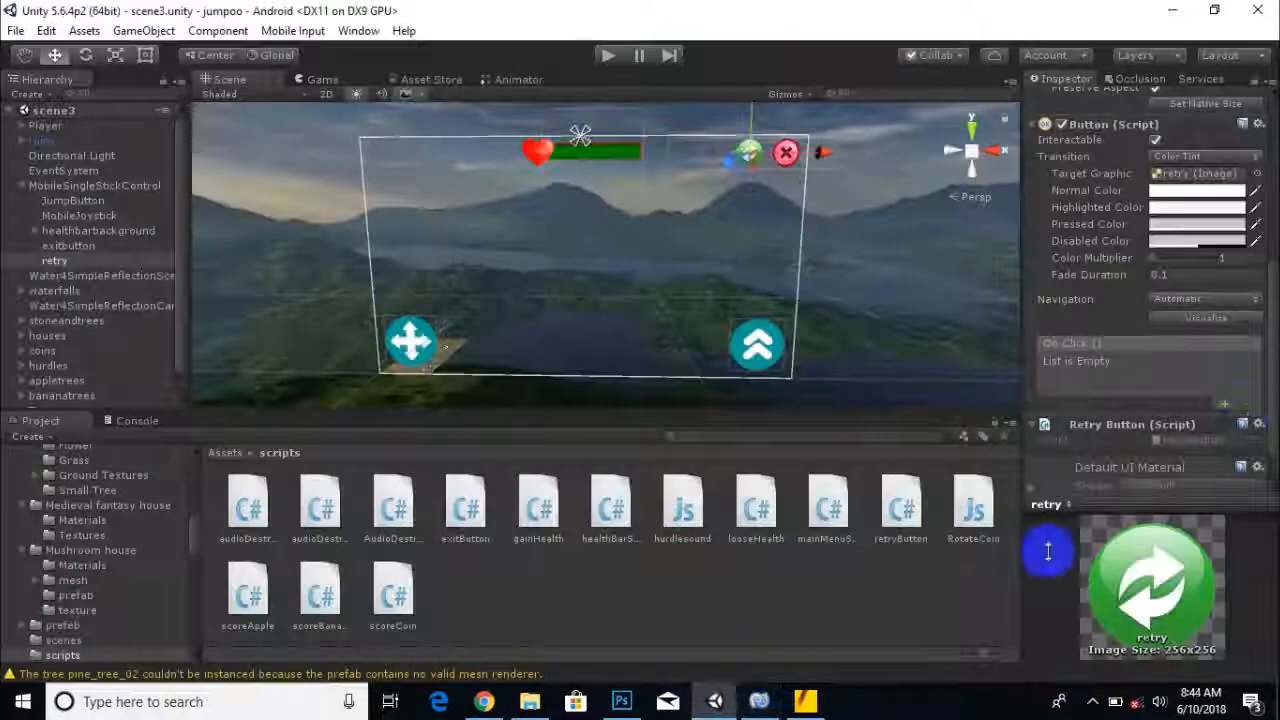
click(1227, 403)
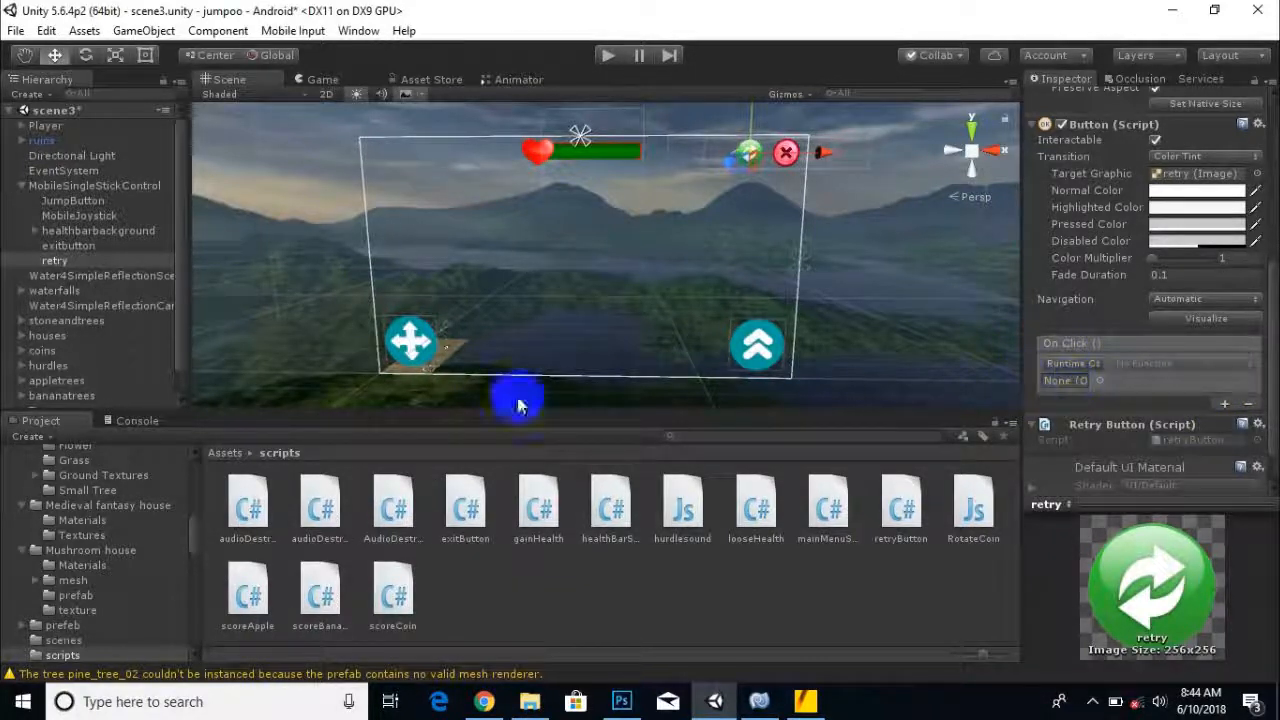
drag(54, 260, 1060, 383)
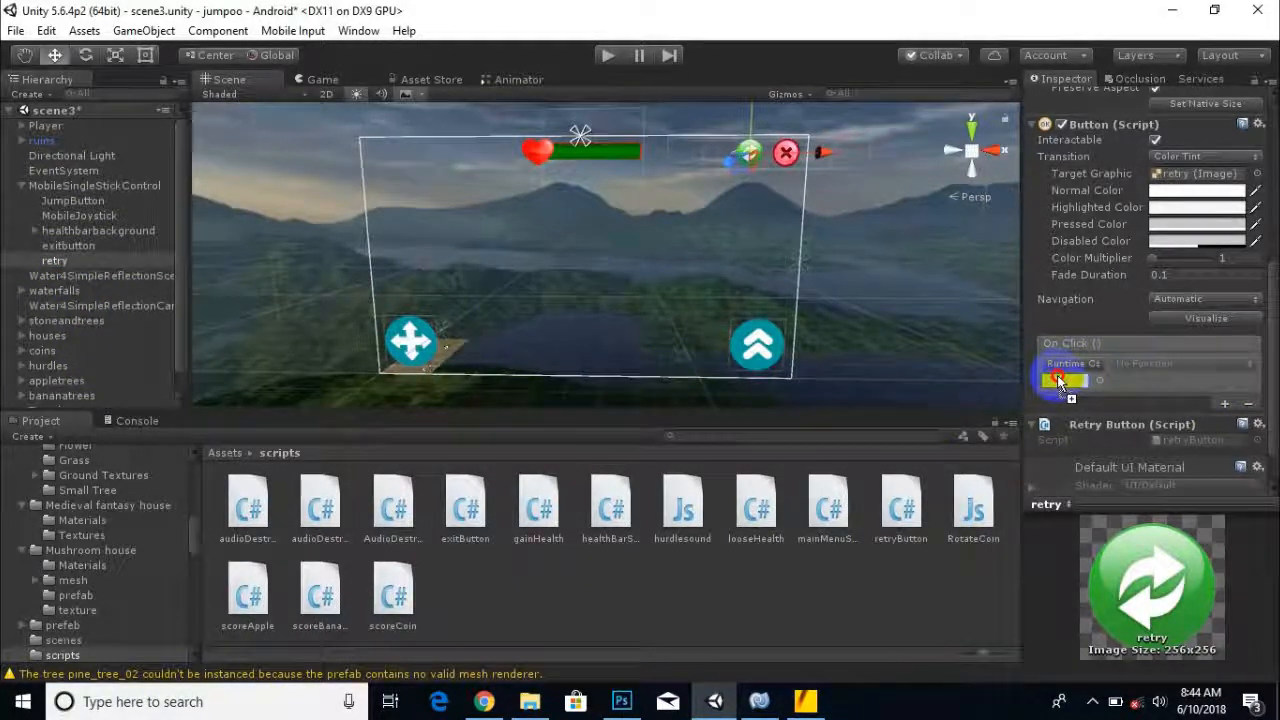
click(1133, 366)
mouse_move(1152, 514)
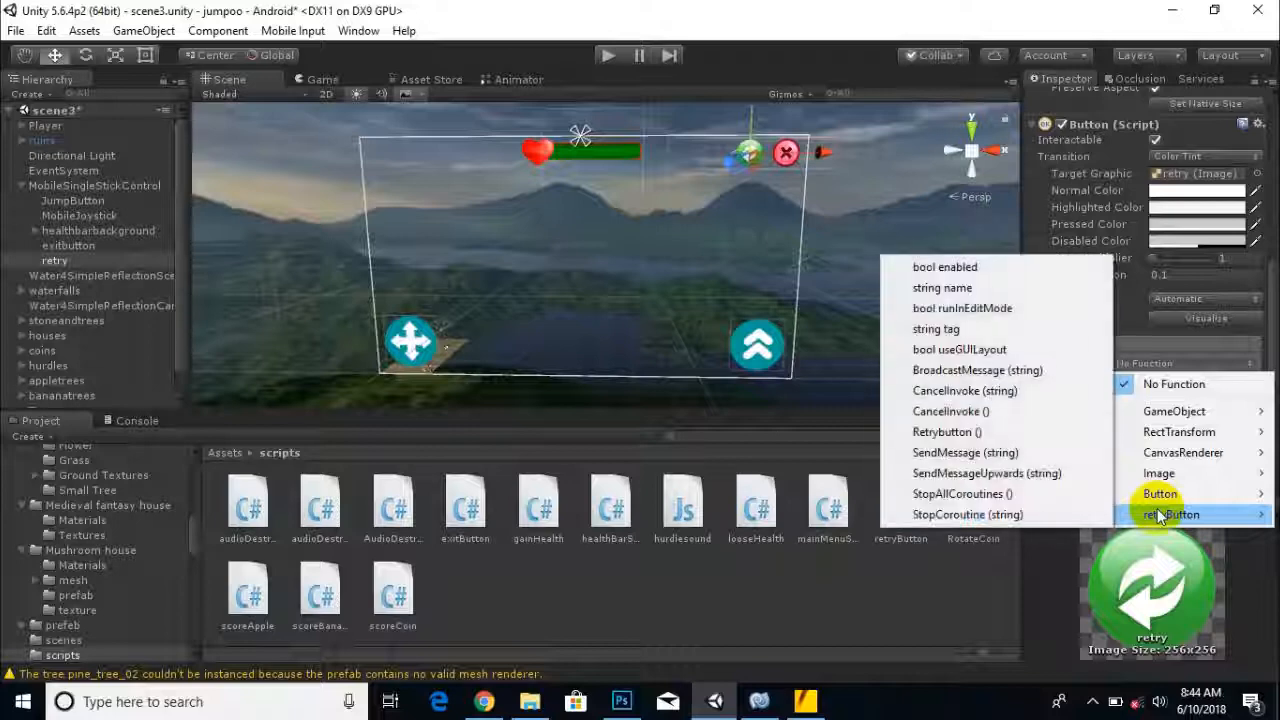
click(950, 432)
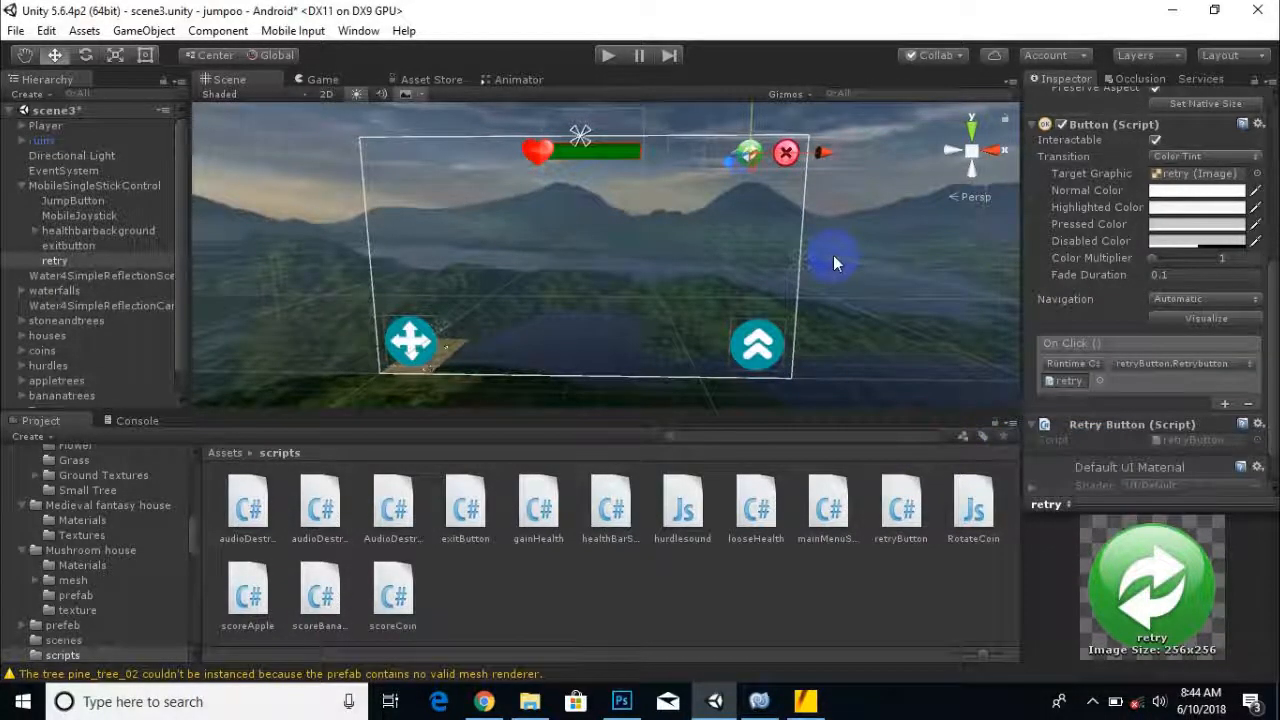
Run scene3 in play mode, trigger the in-game retry button to test it, and stop playing.
click(607, 55)
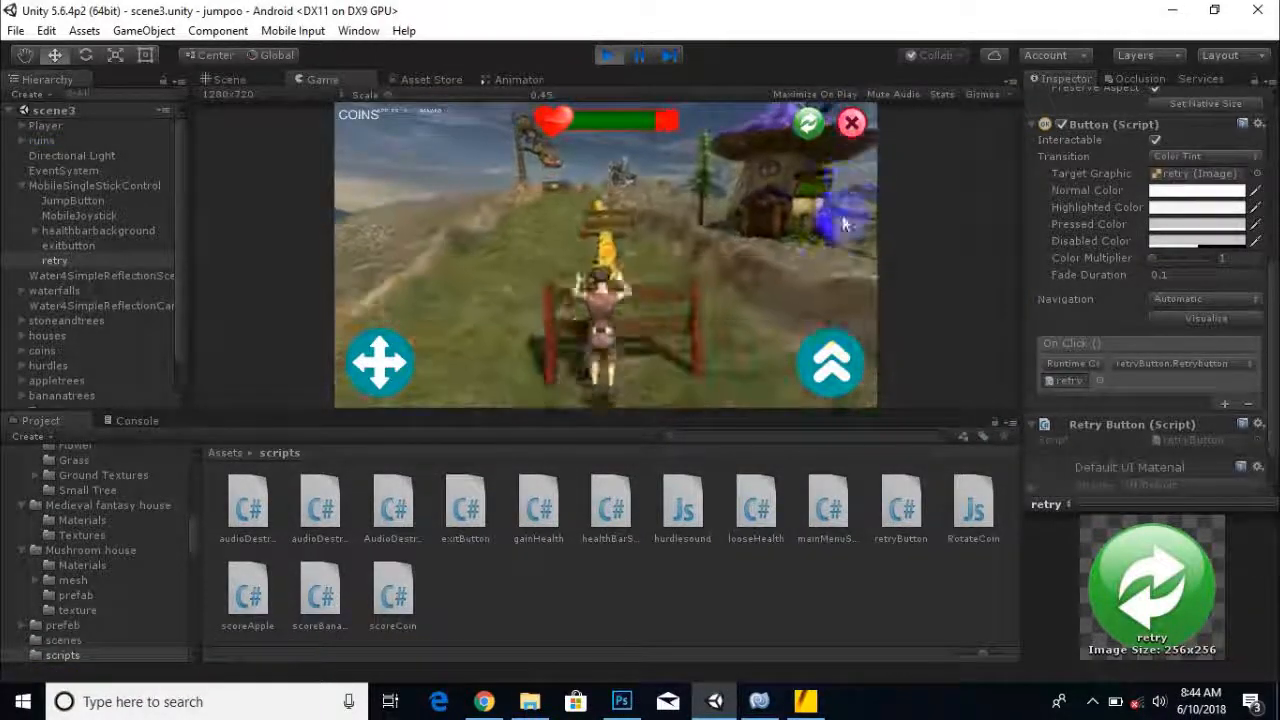
click(810, 125)
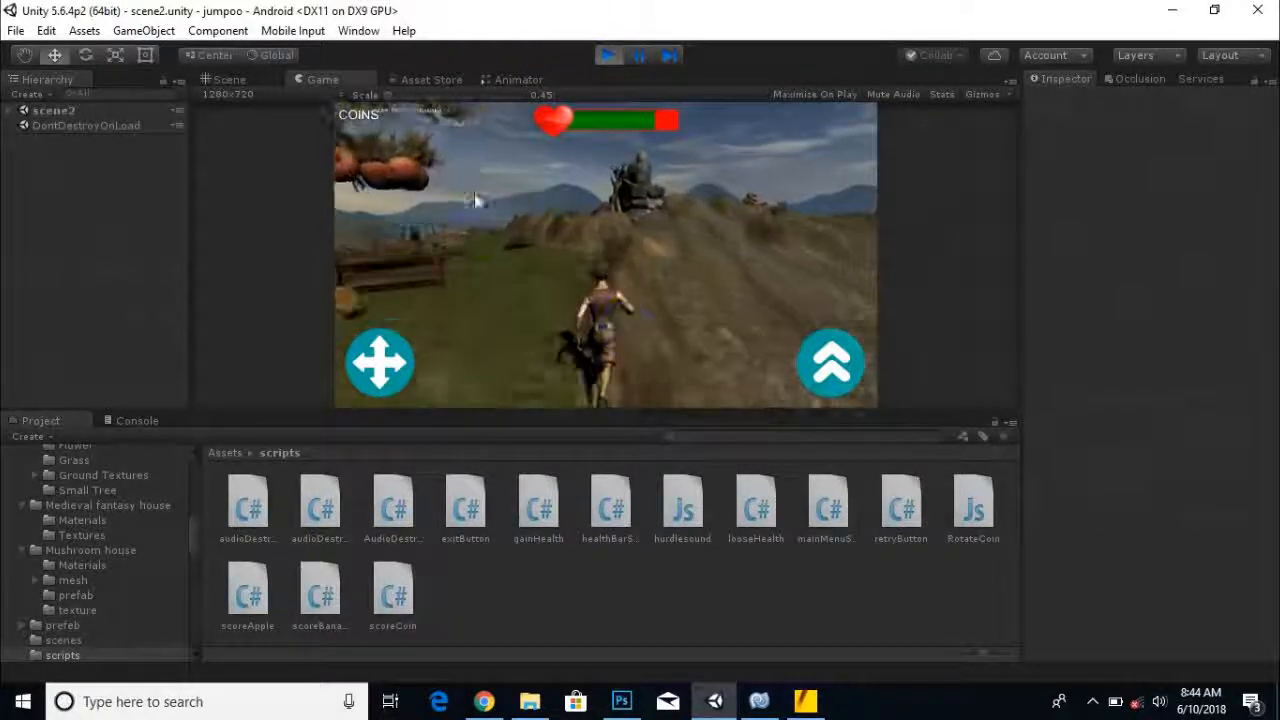
mouse_move(388, 96)
mouse_down()
mouse_move(402, 97)
mouse_move(376, 98)
mouse_up()
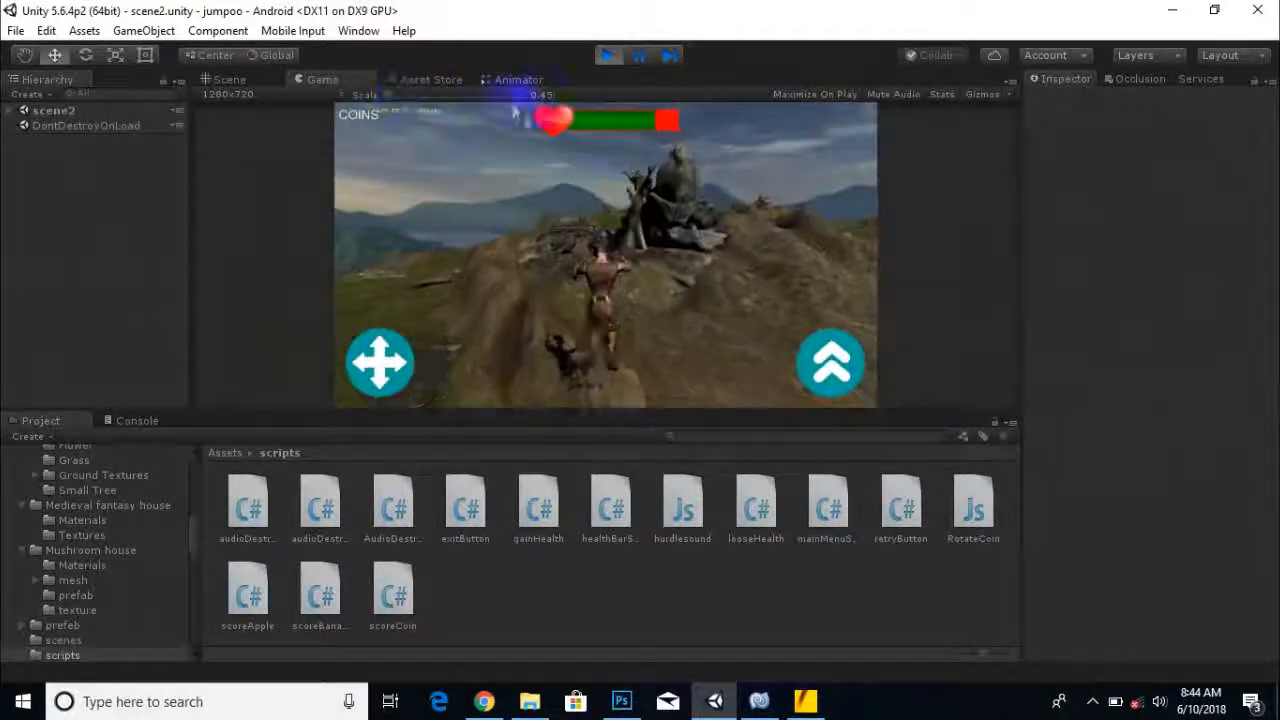
click(609, 62)
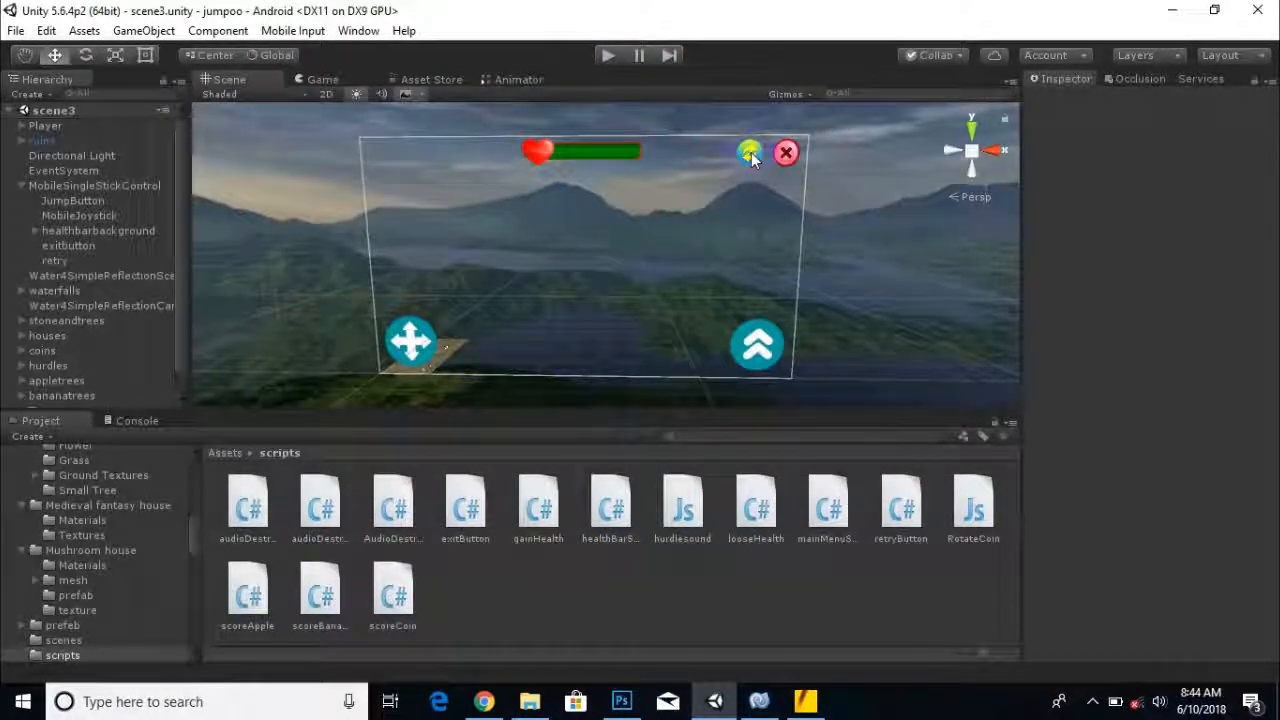
Play scene3 again, make the character jump, trigger retry to check which scene loads, and stop playing.
click(608, 55)
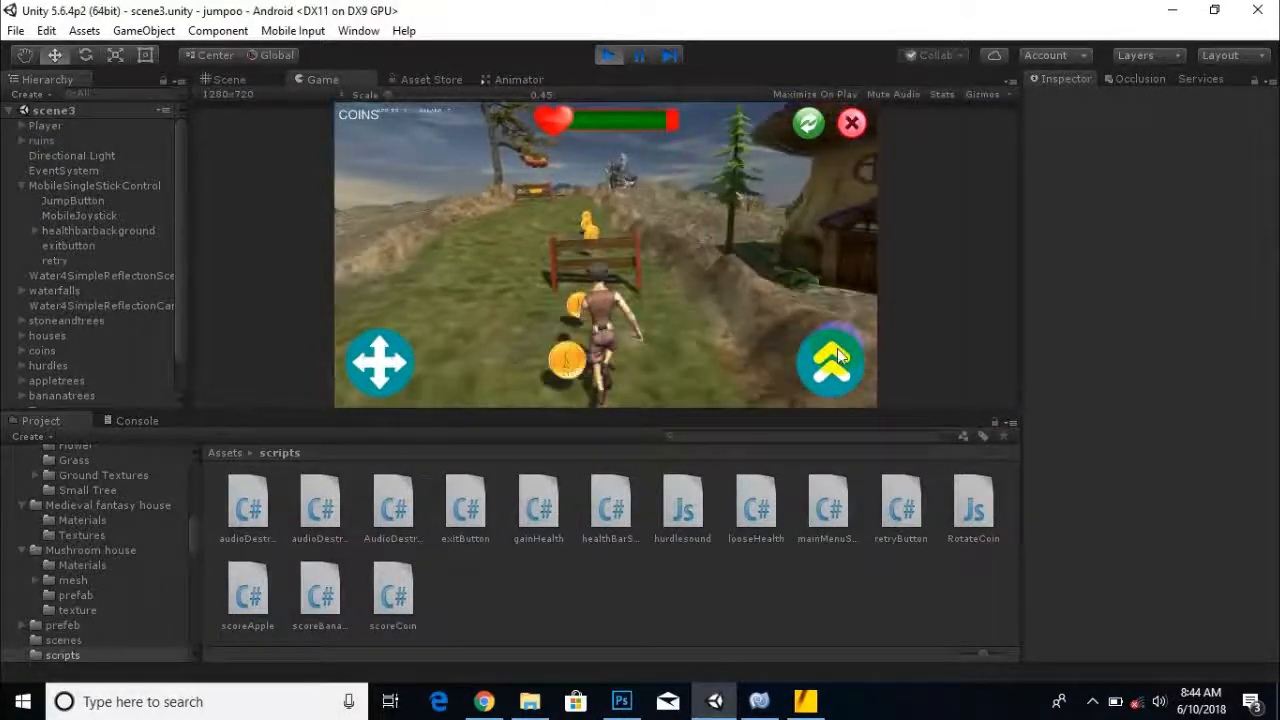
click(843, 358)
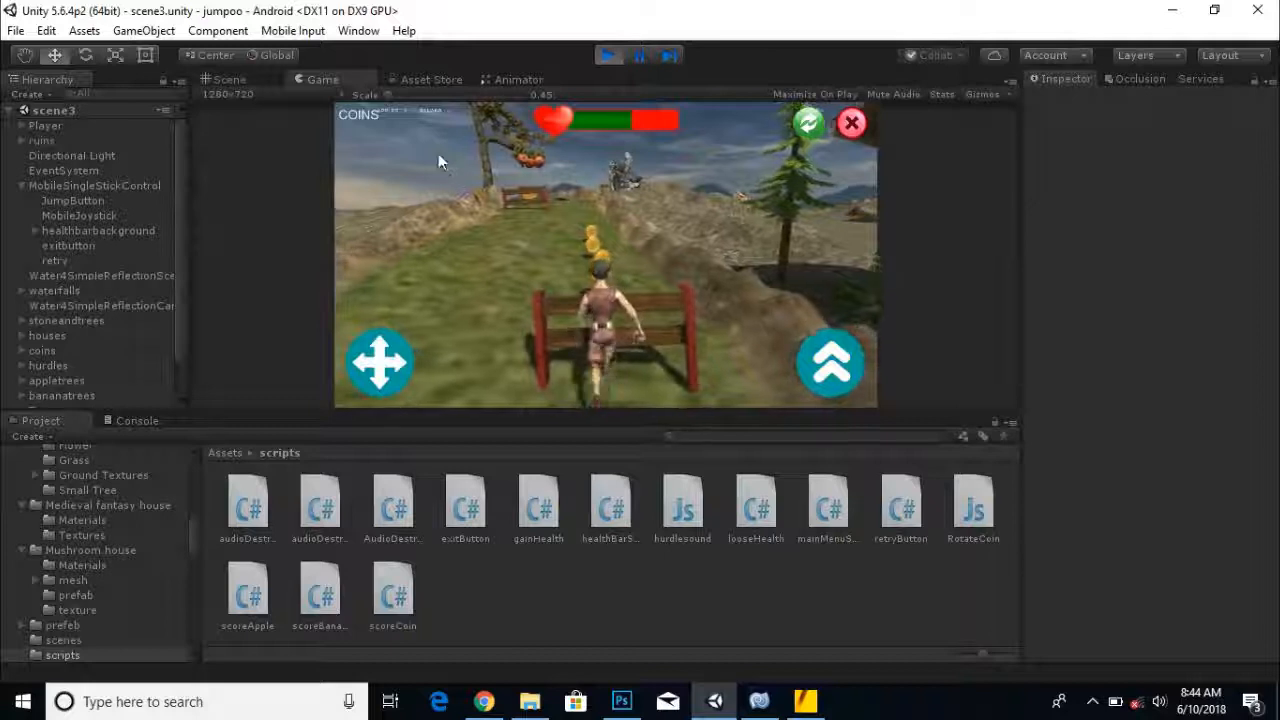
click(806, 121)
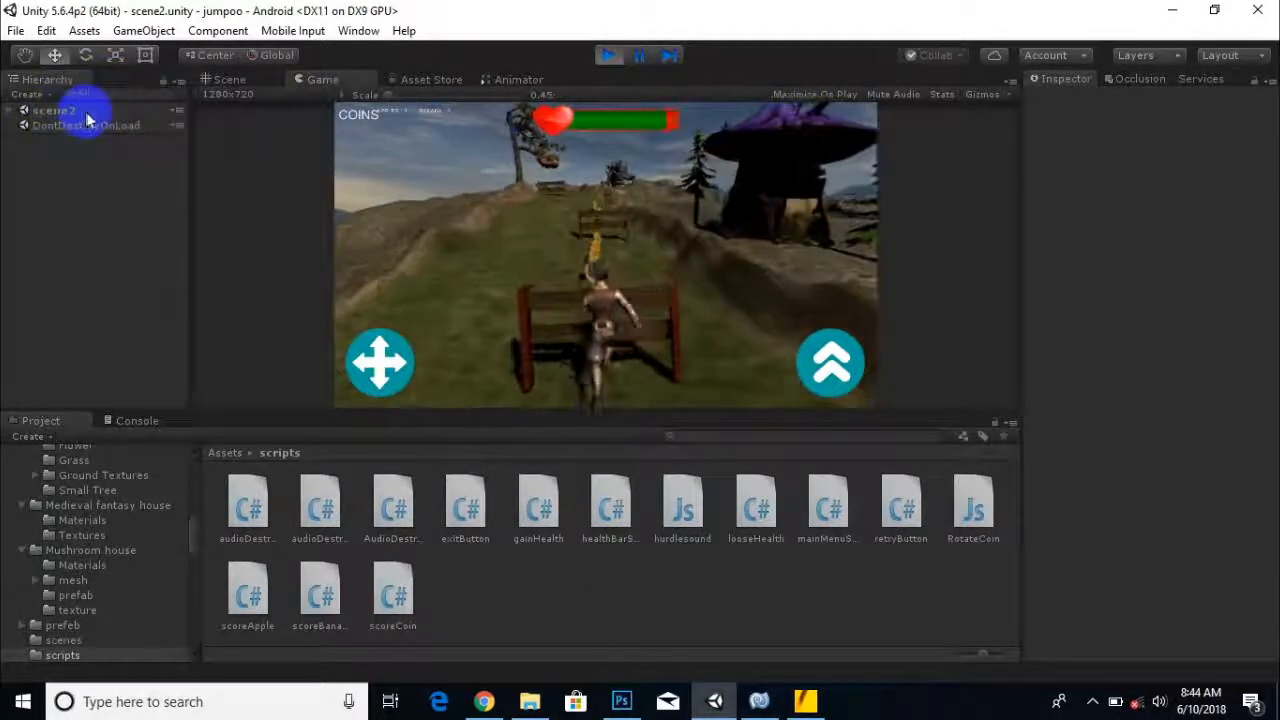
click(610, 56)
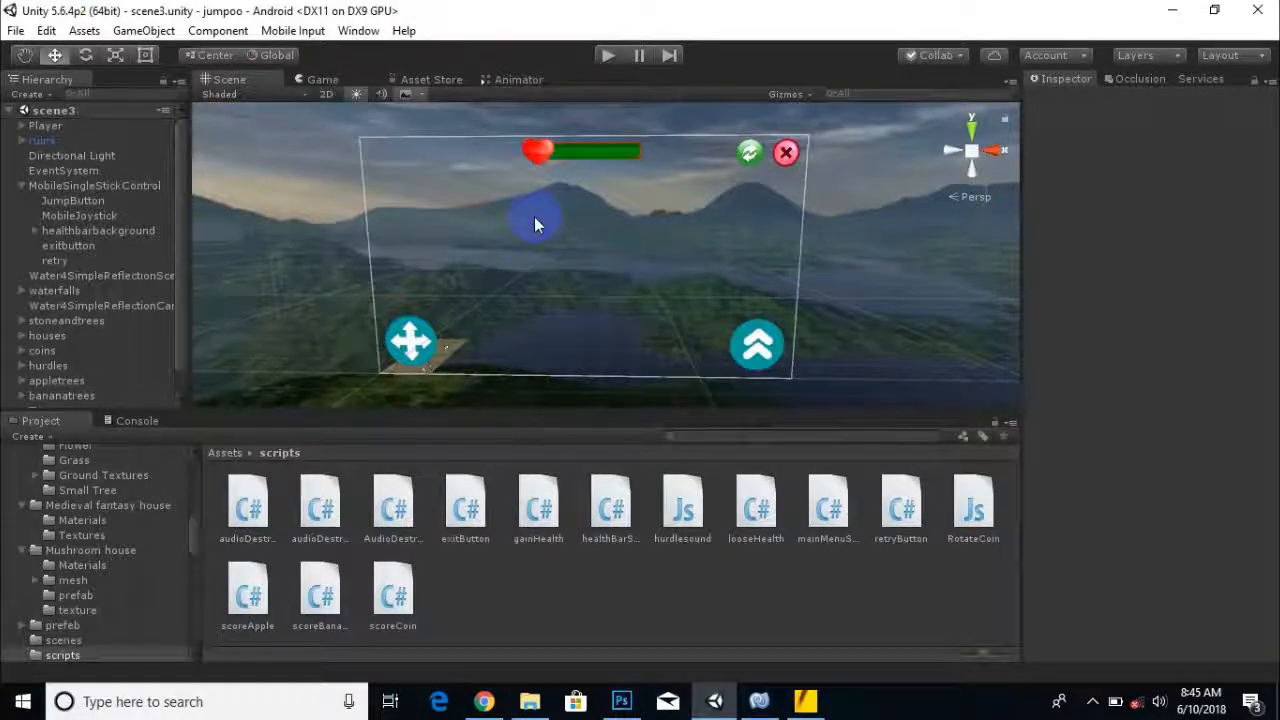
Create a new C# script named dieScript in the Assets scripts folder.
click(226, 453)
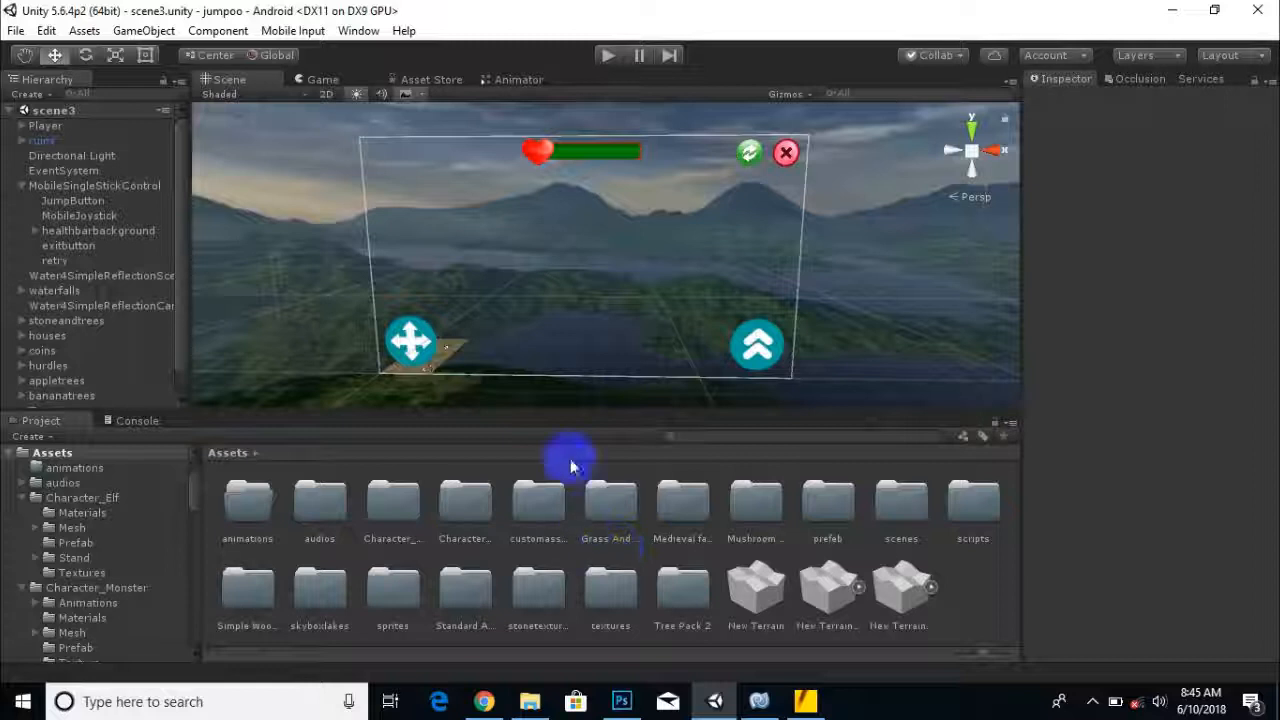
scroll(583, 258, down, 2)
scroll(583, 258, down, 1)
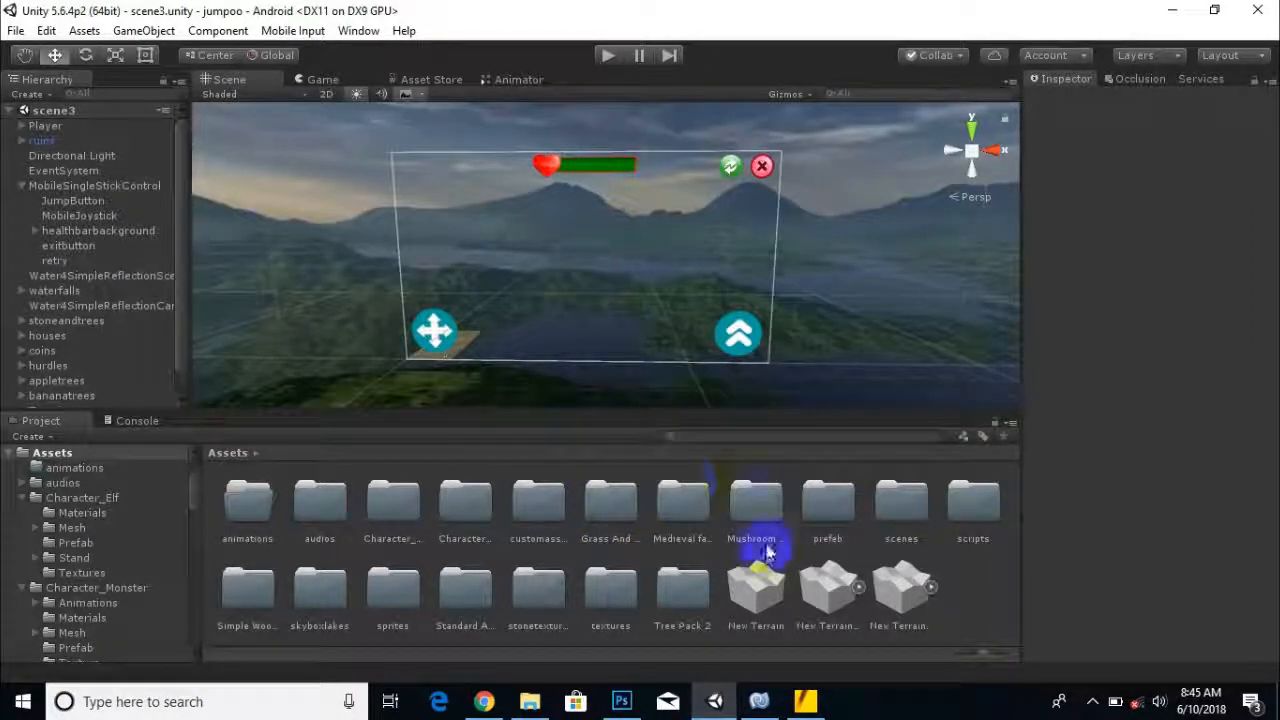
double_click(978, 525)
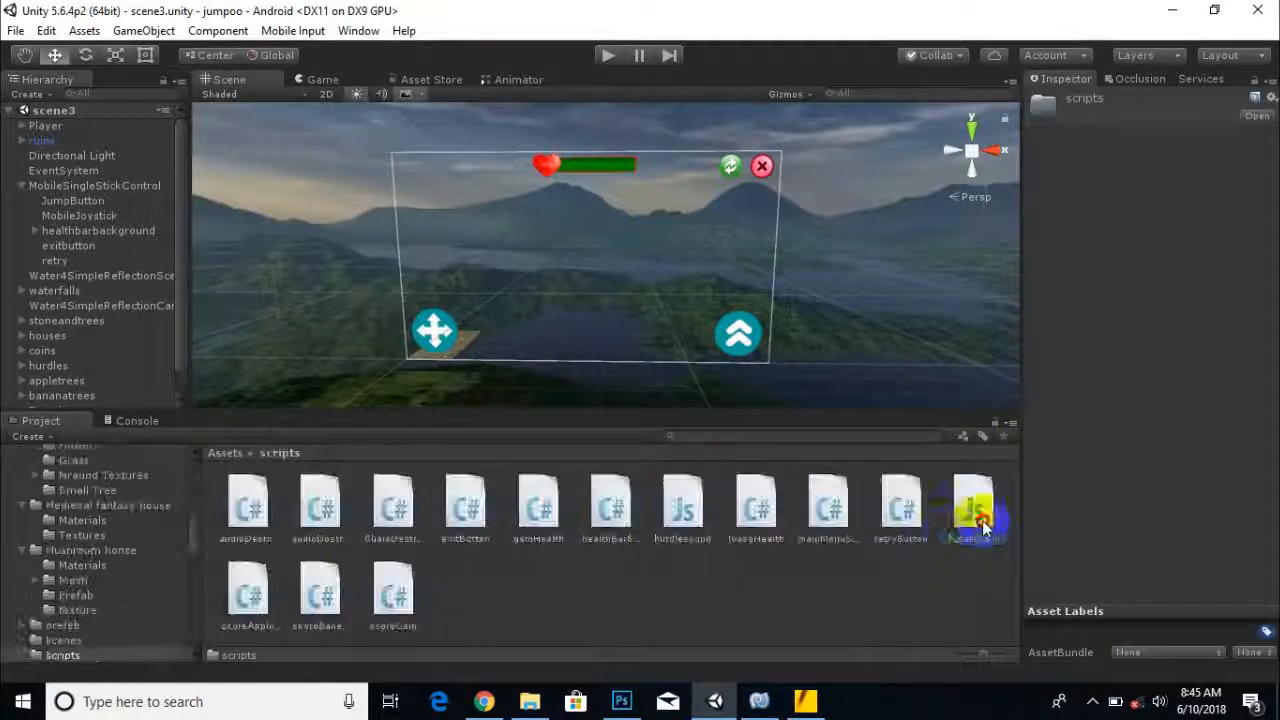
right_click(455, 597)
mouse_move(679, 250)
click(744, 241)
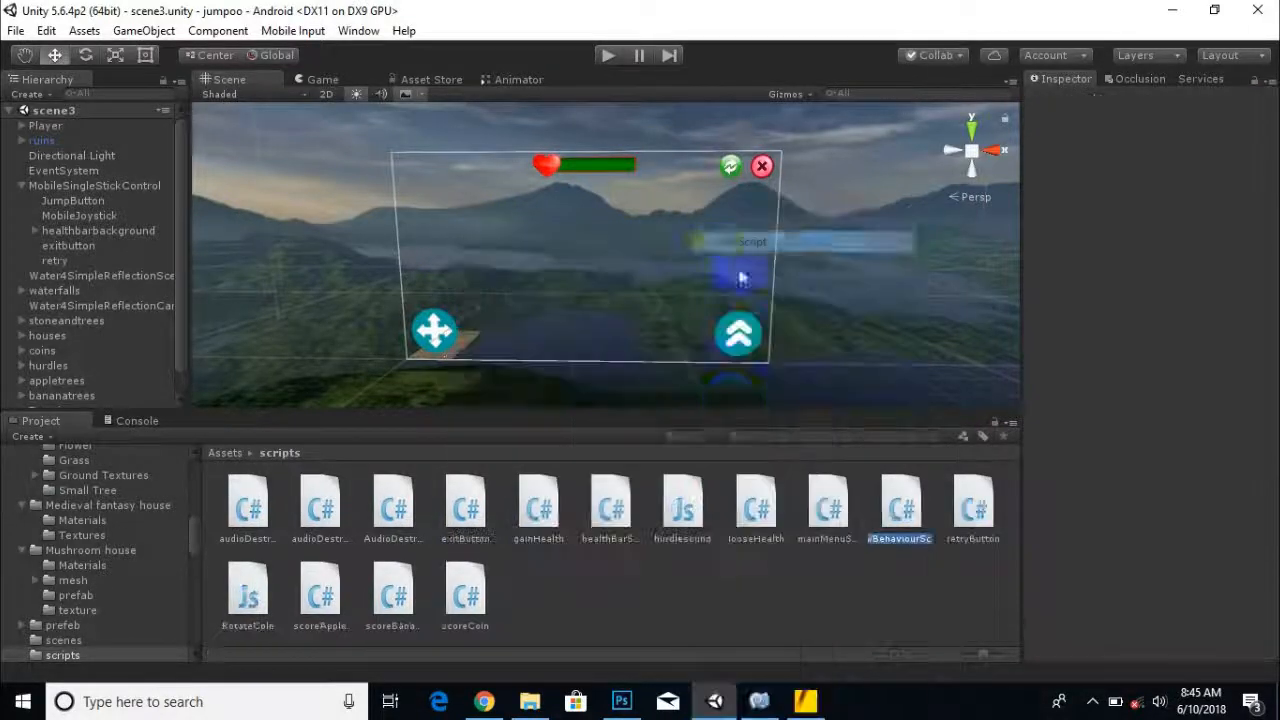
click(727, 412)
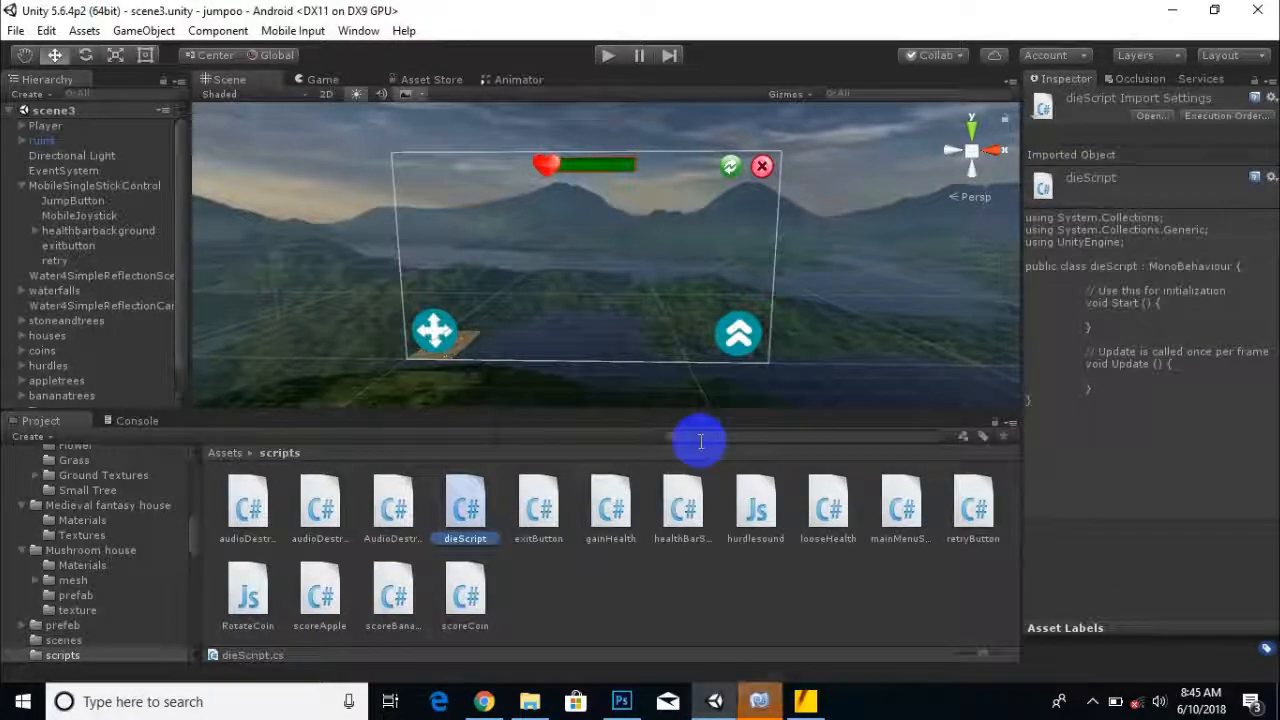
Switch to MonoDevelop and delete the Start method and both template comments from dieScript, keeping the Update method.
click(760, 701)
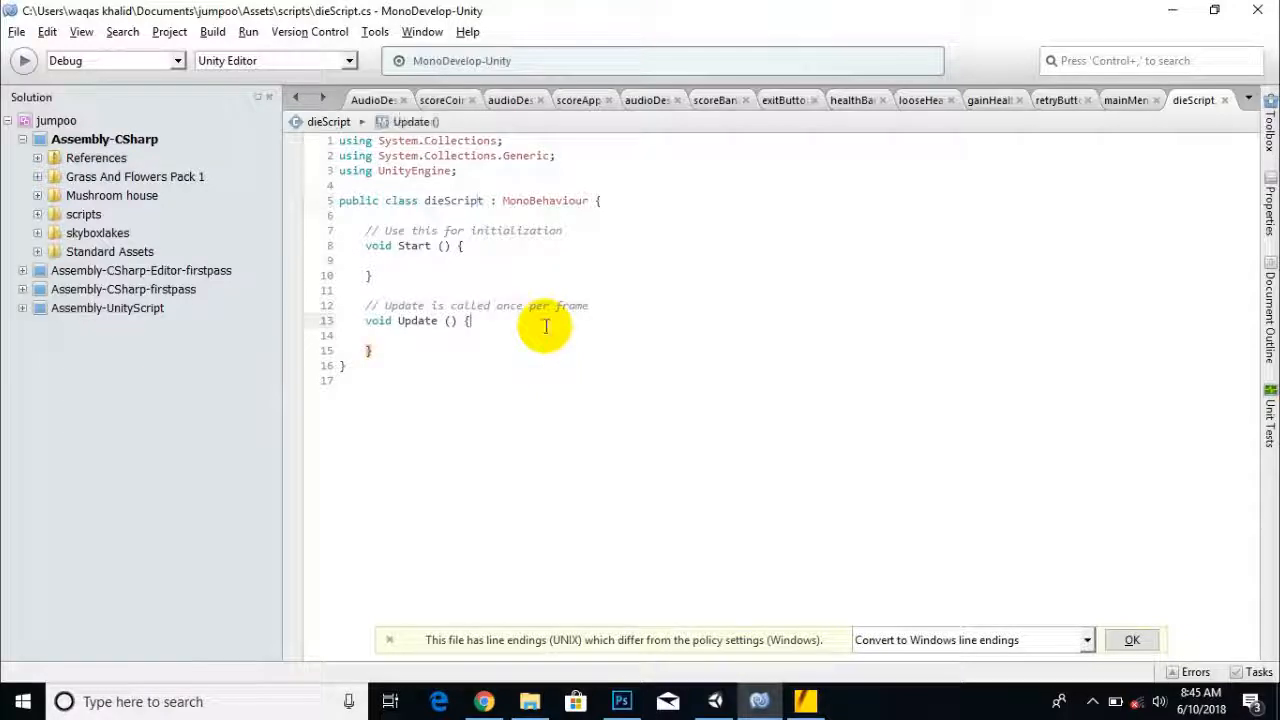
click(453, 336)
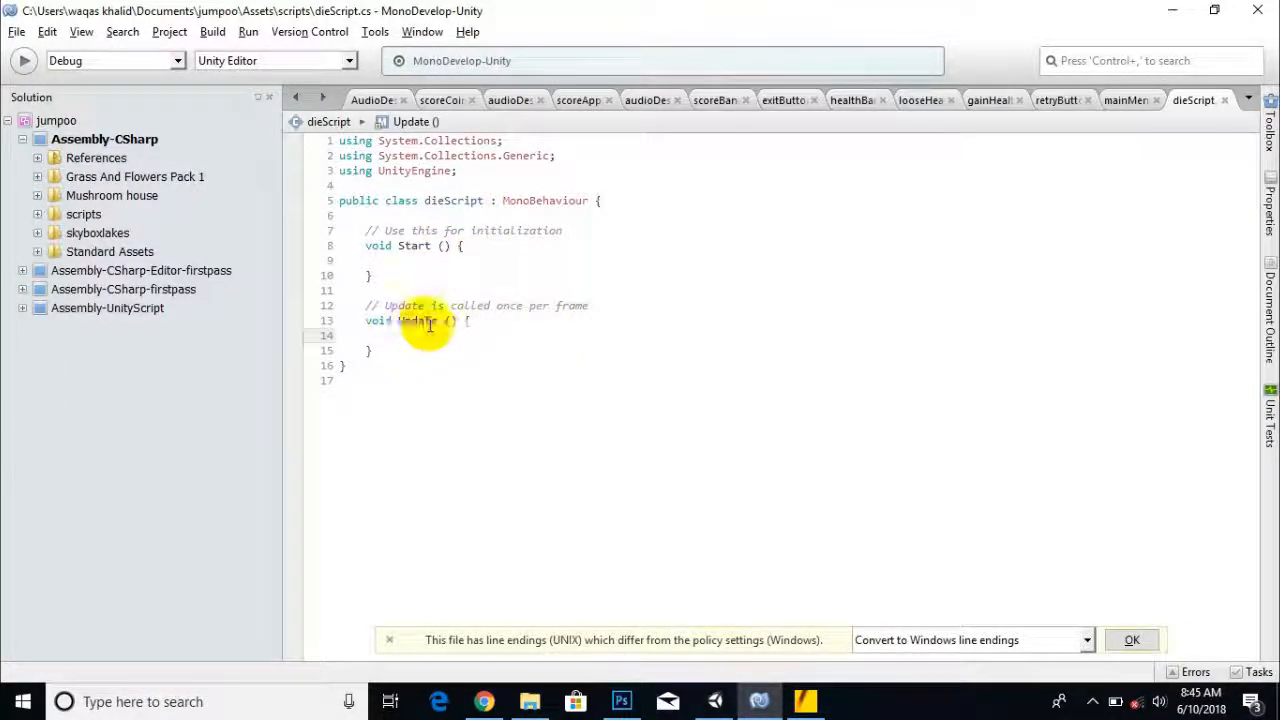
drag(592, 306, 337, 209)
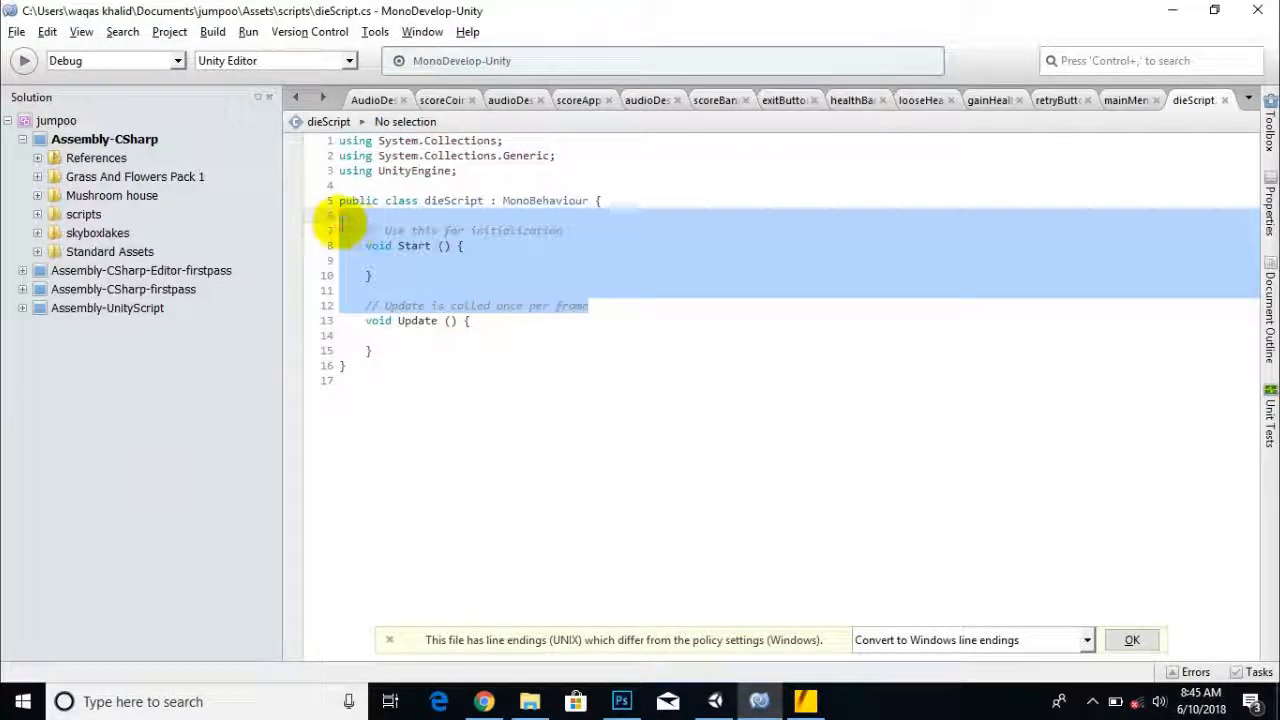
key(Delete)
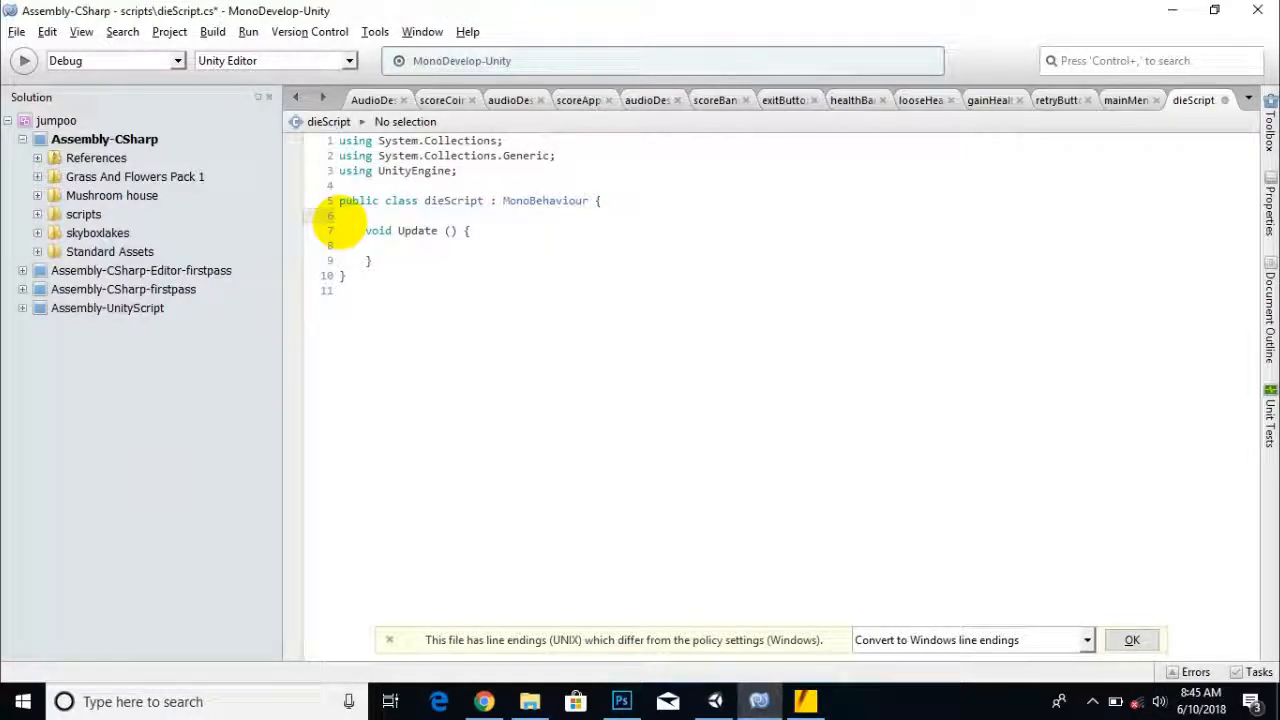
Inside Update, write an if condition checking whether healthBarScript.health == 0.
click(405, 245)
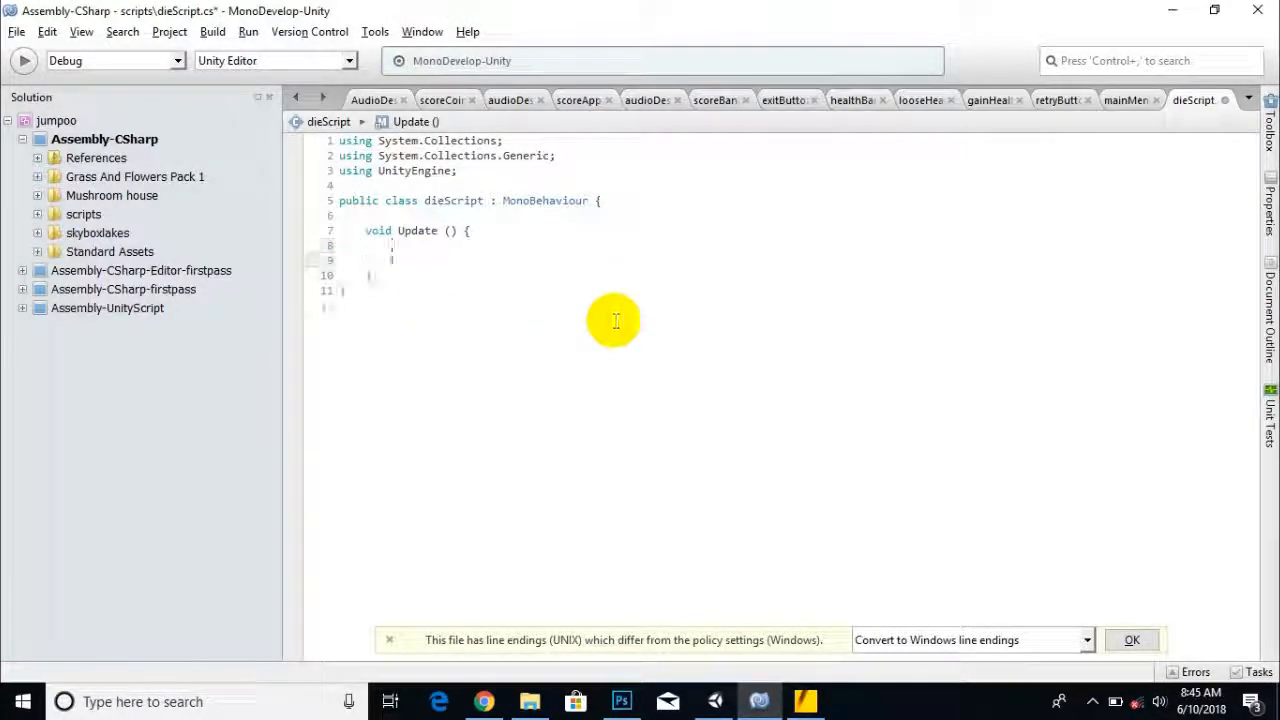
text(if()
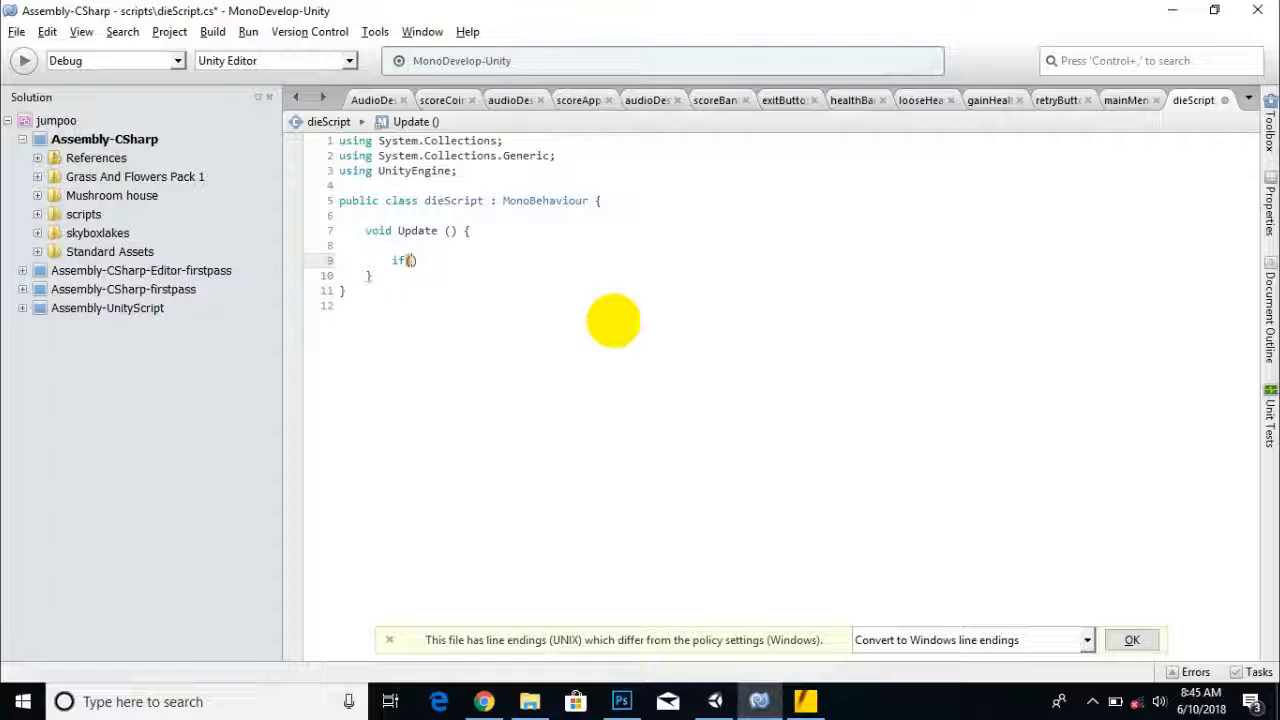
text(healthBarScript)
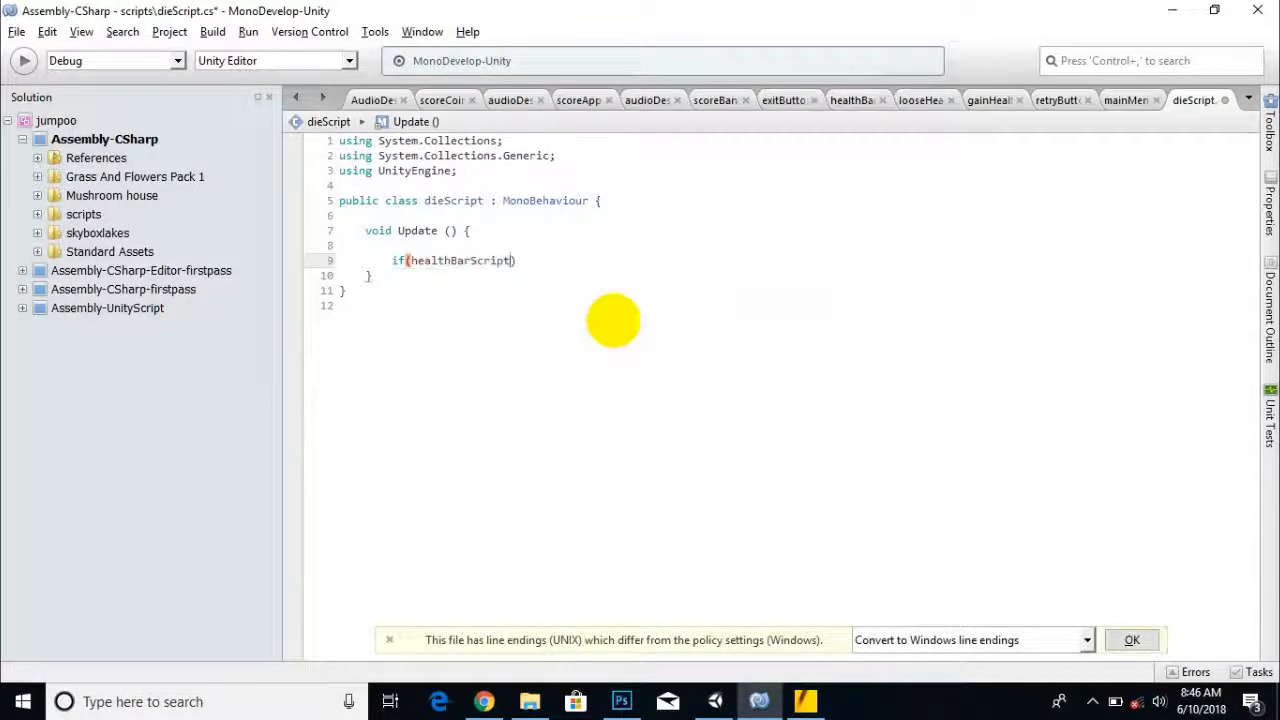
click(613, 320)
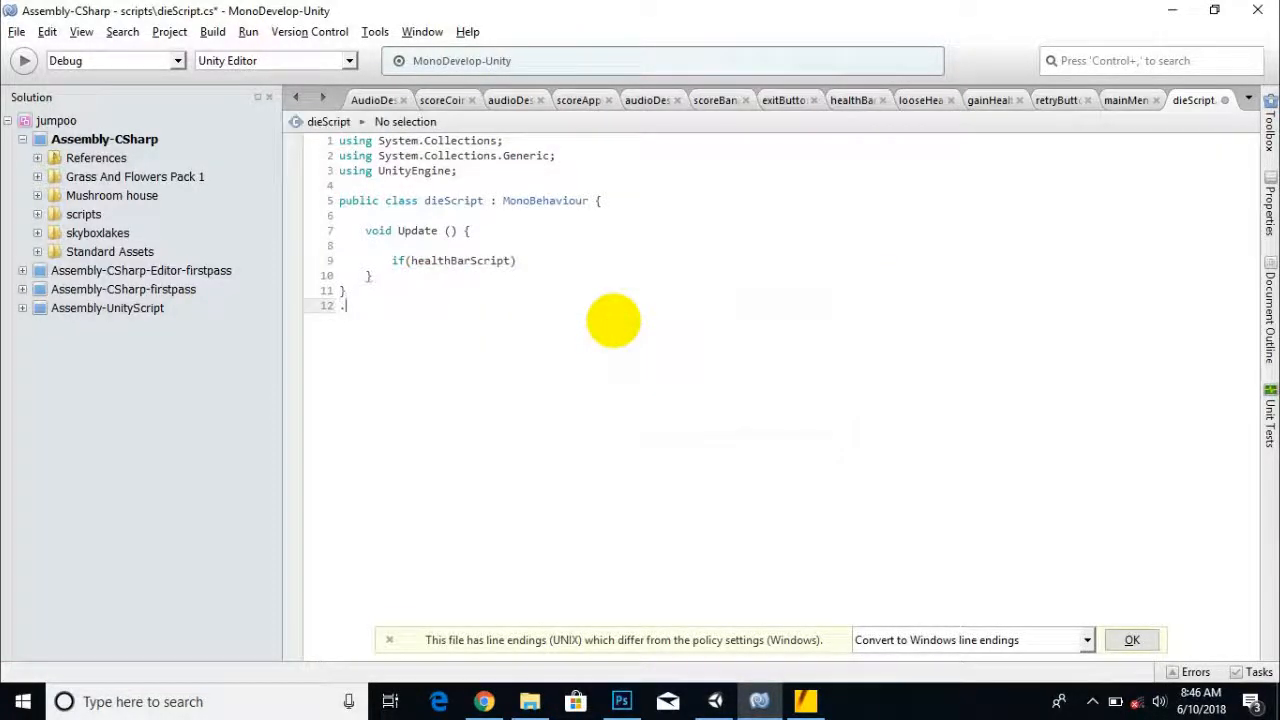
key(Escape)
key(BackSpace)
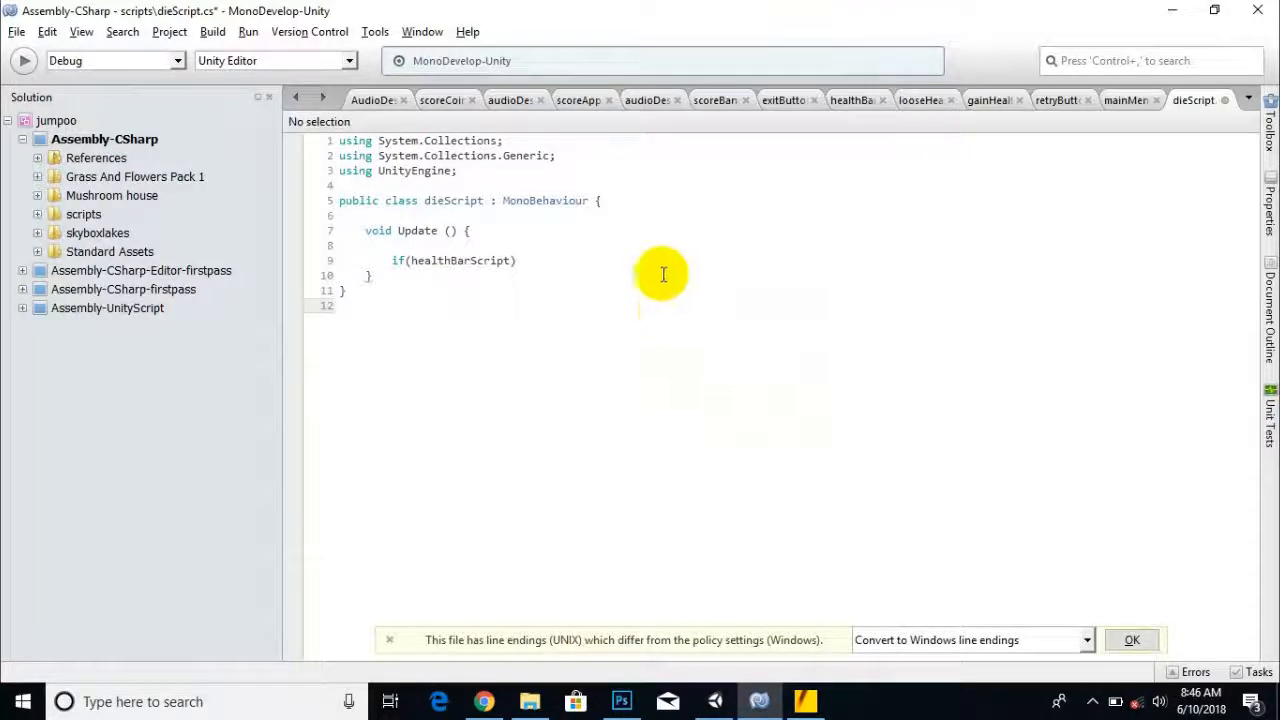
click(513, 260)
text(.h)
key(Return)
text(== 0)
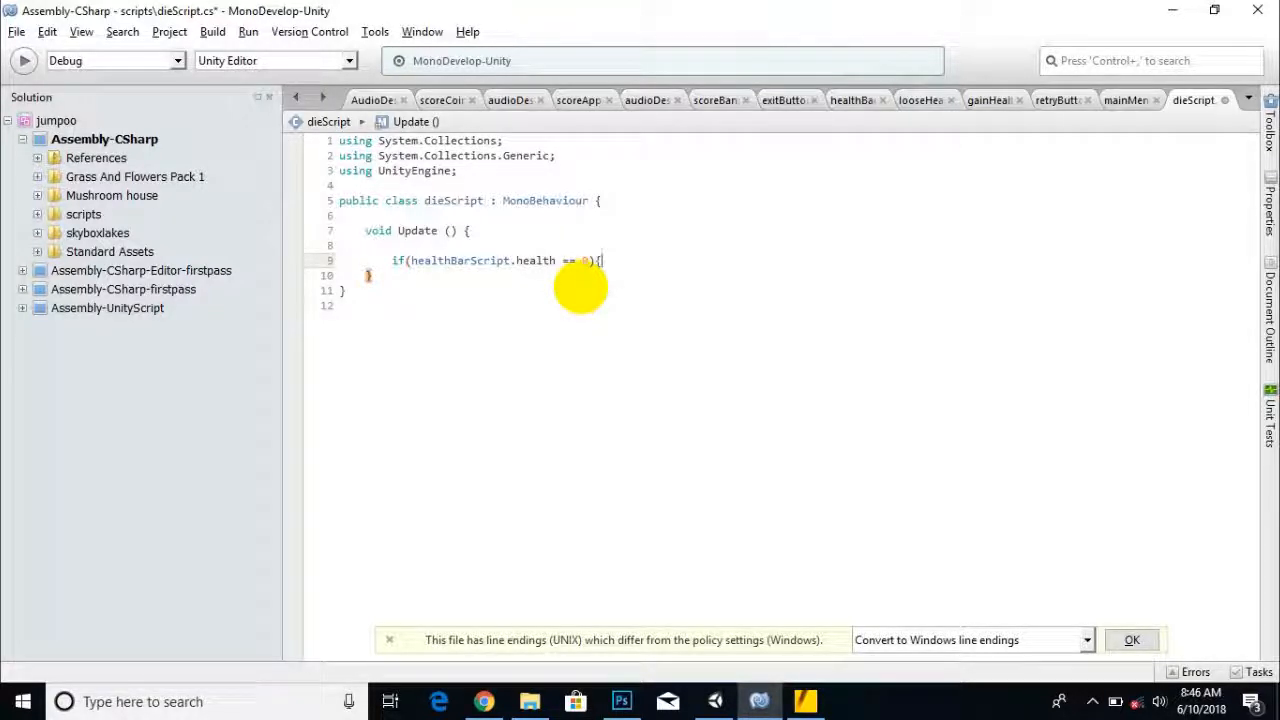
Give the health check an empty braced body, make its compared value 0f, and save the script.
key(Return)
text(})
key(Return)
key(Return)
key(Return)
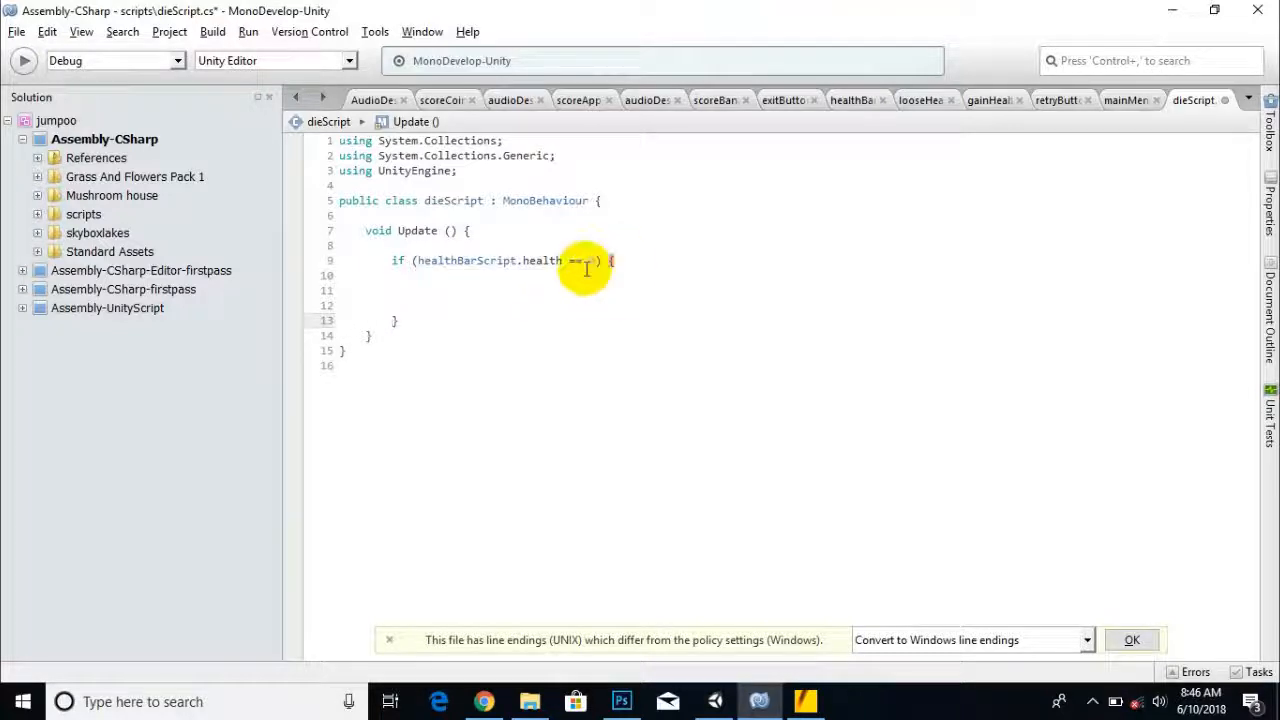
text(f)
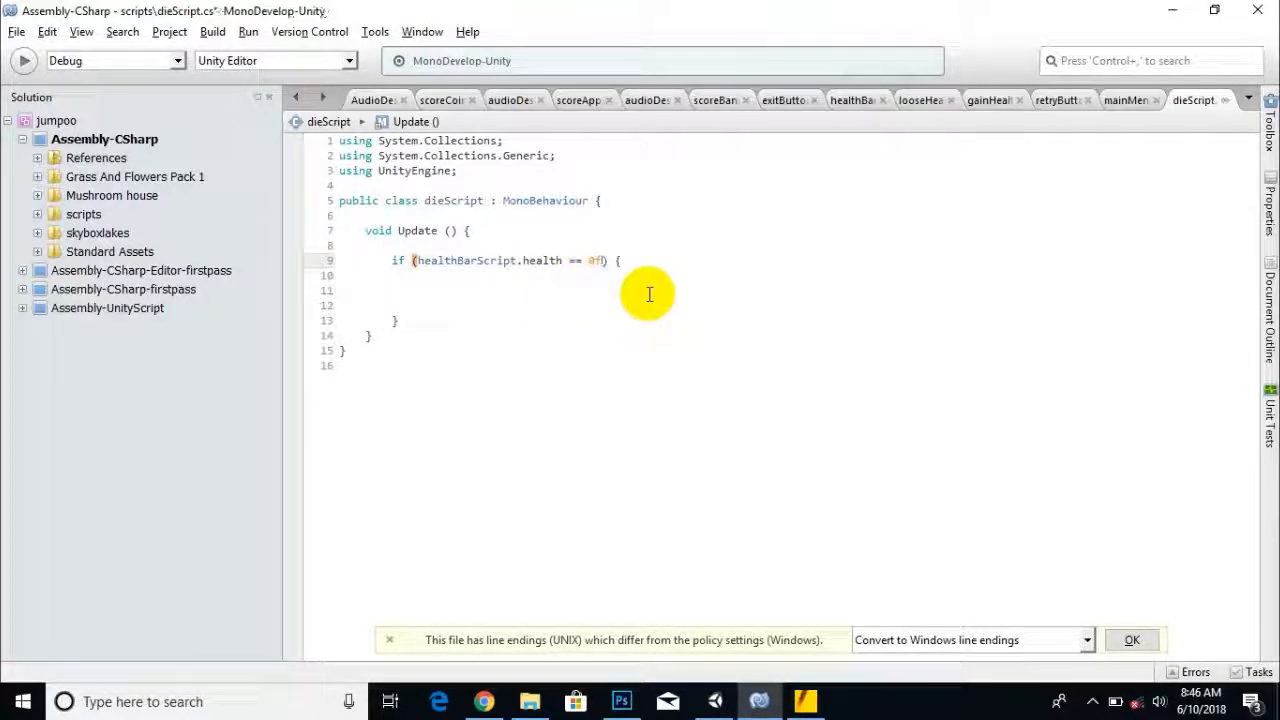
click(571, 290)
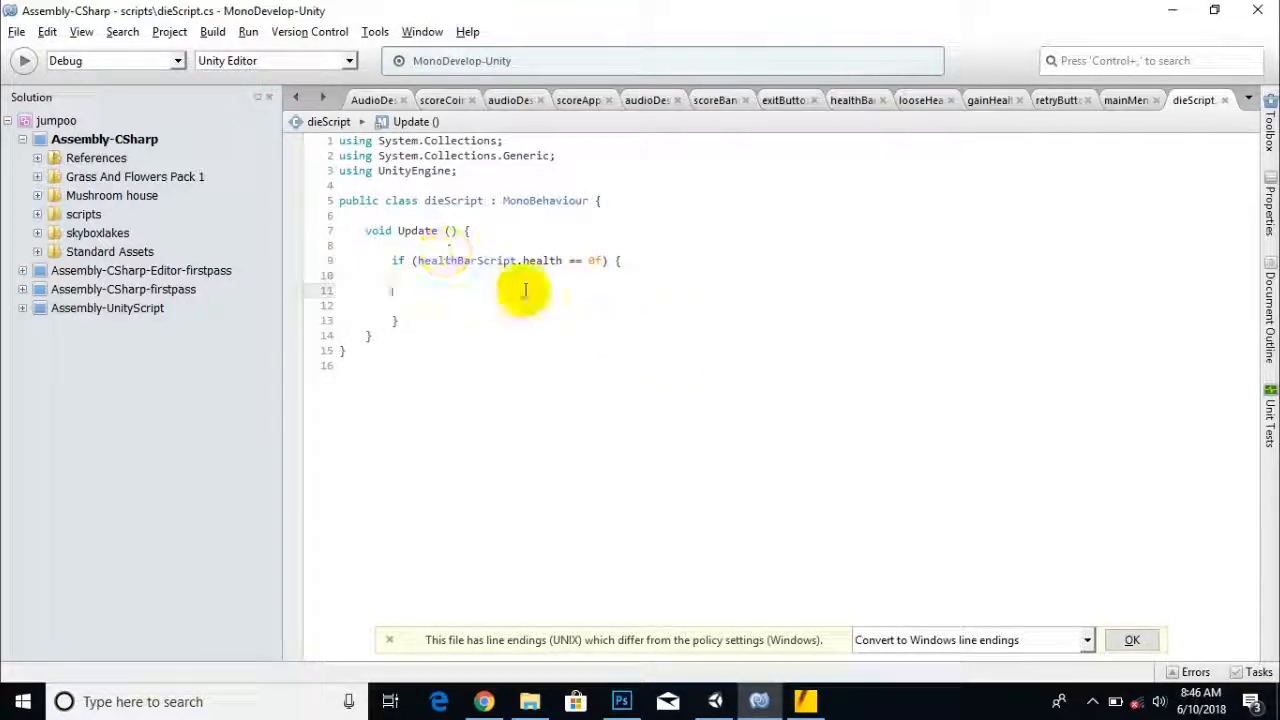
click(536, 262)
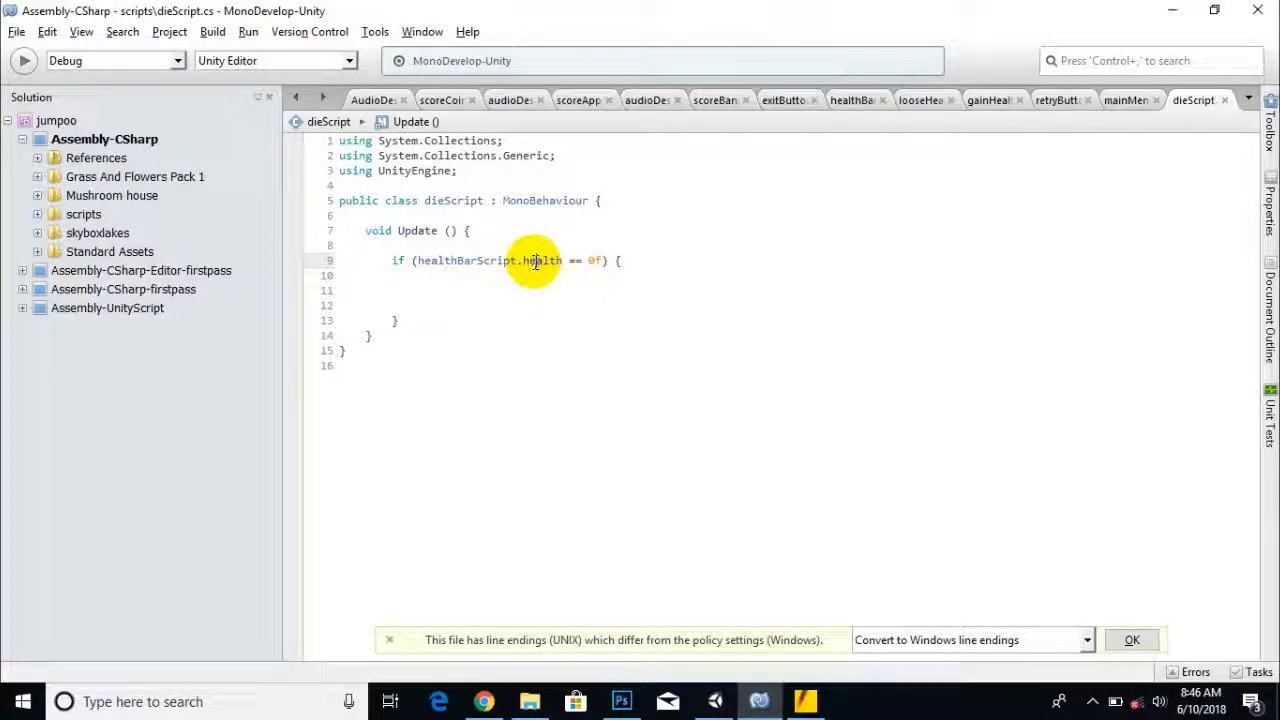
double_click(593, 261)
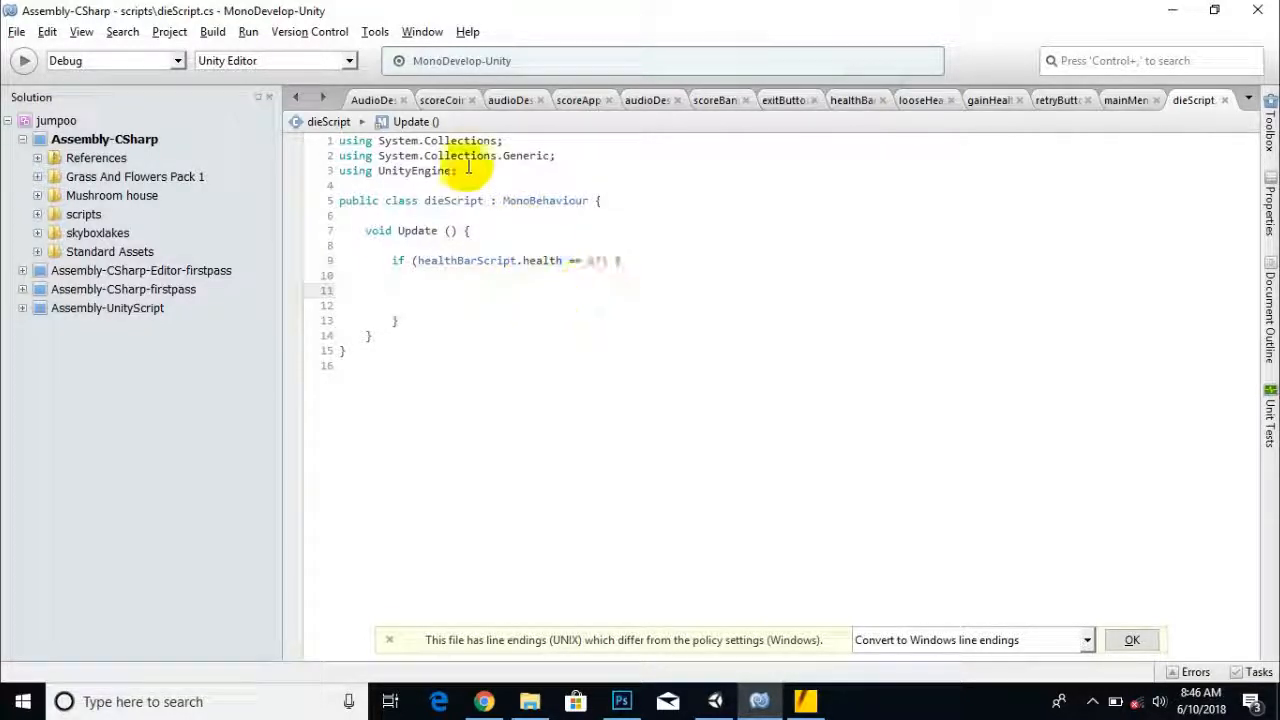
Duplicate the using UnityEngine line in dieScript and extend the copy to using UnityEngine.SceneManagement.
drag(457, 171, 340, 171)
key(ctrl+c)
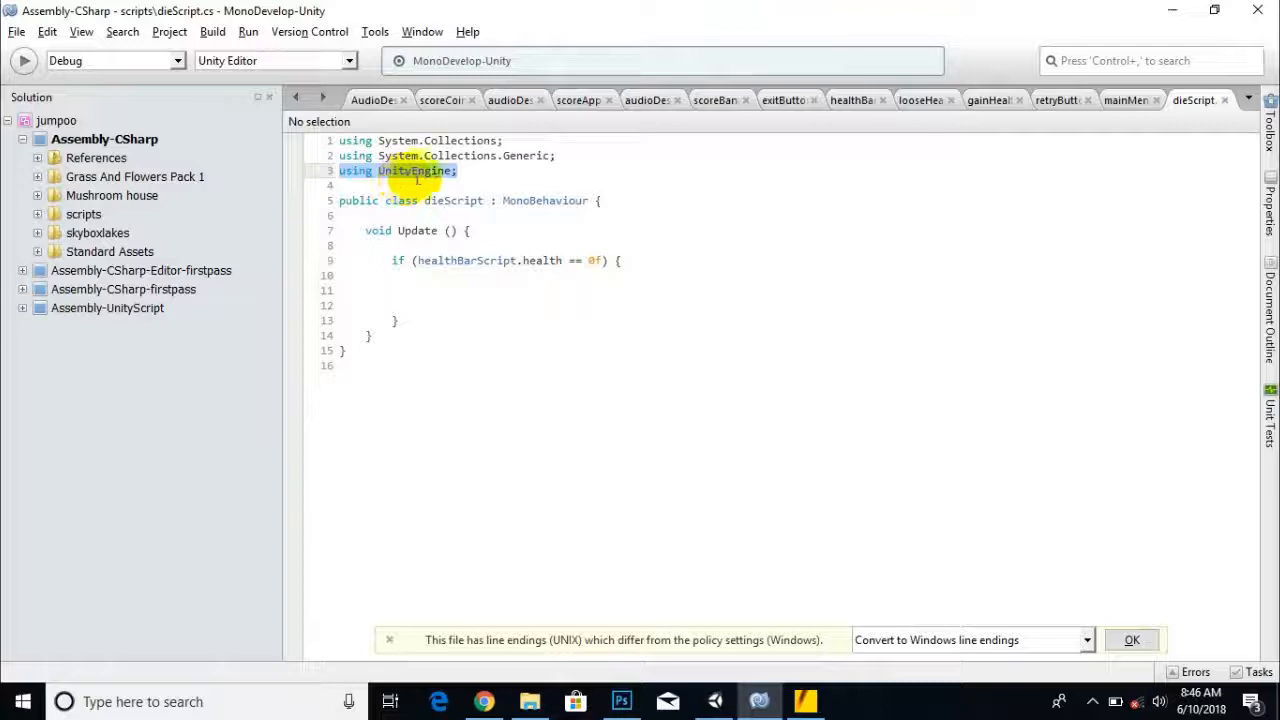
click(480, 178)
key(Return)
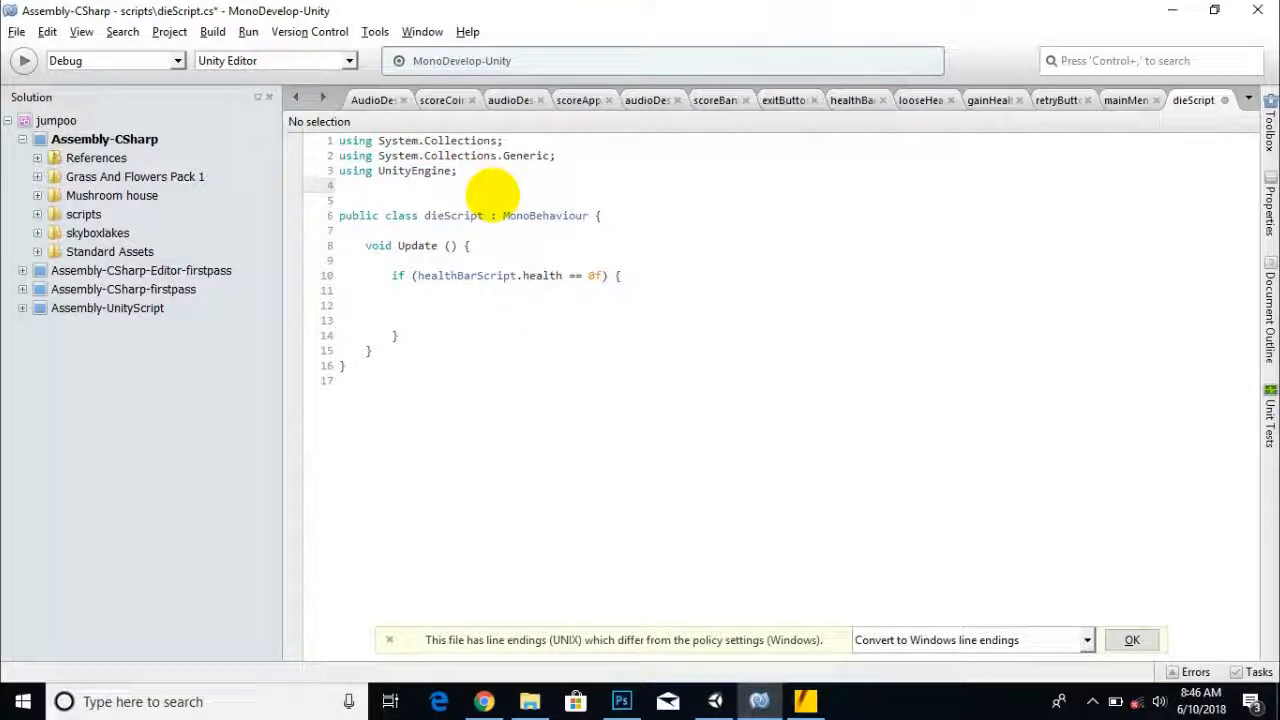
key(ctrl+v)
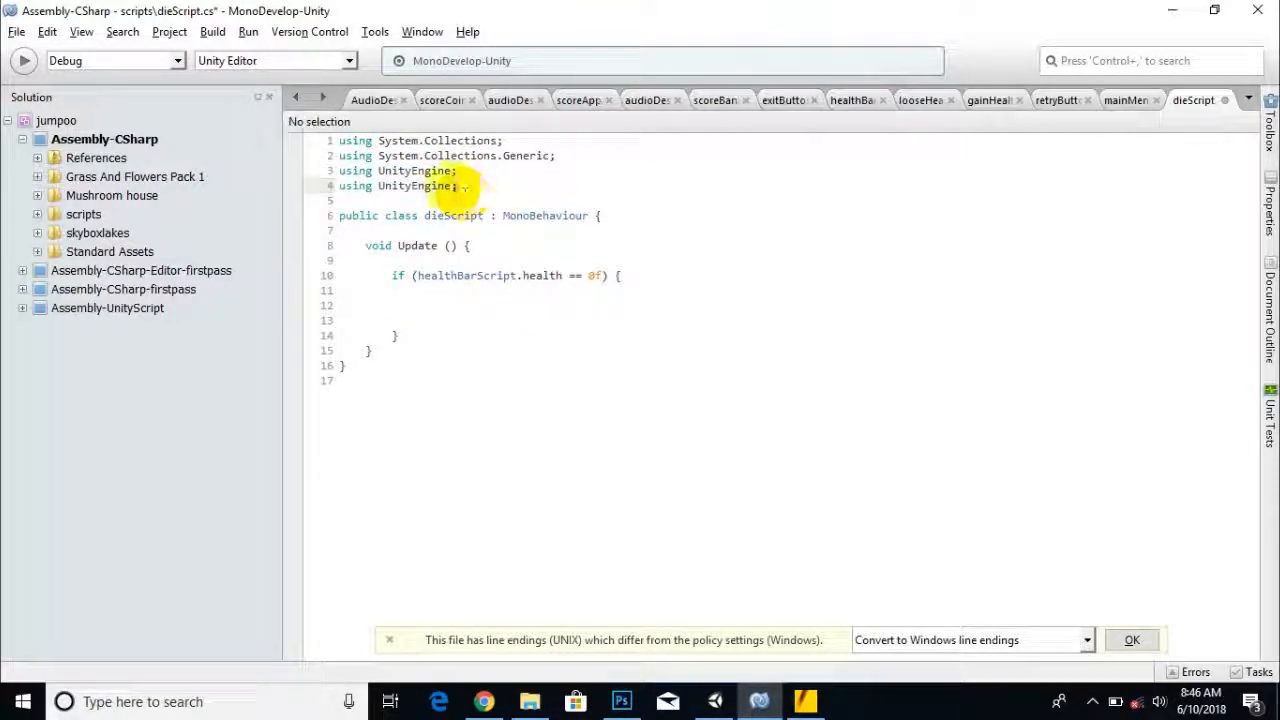
text(.s)
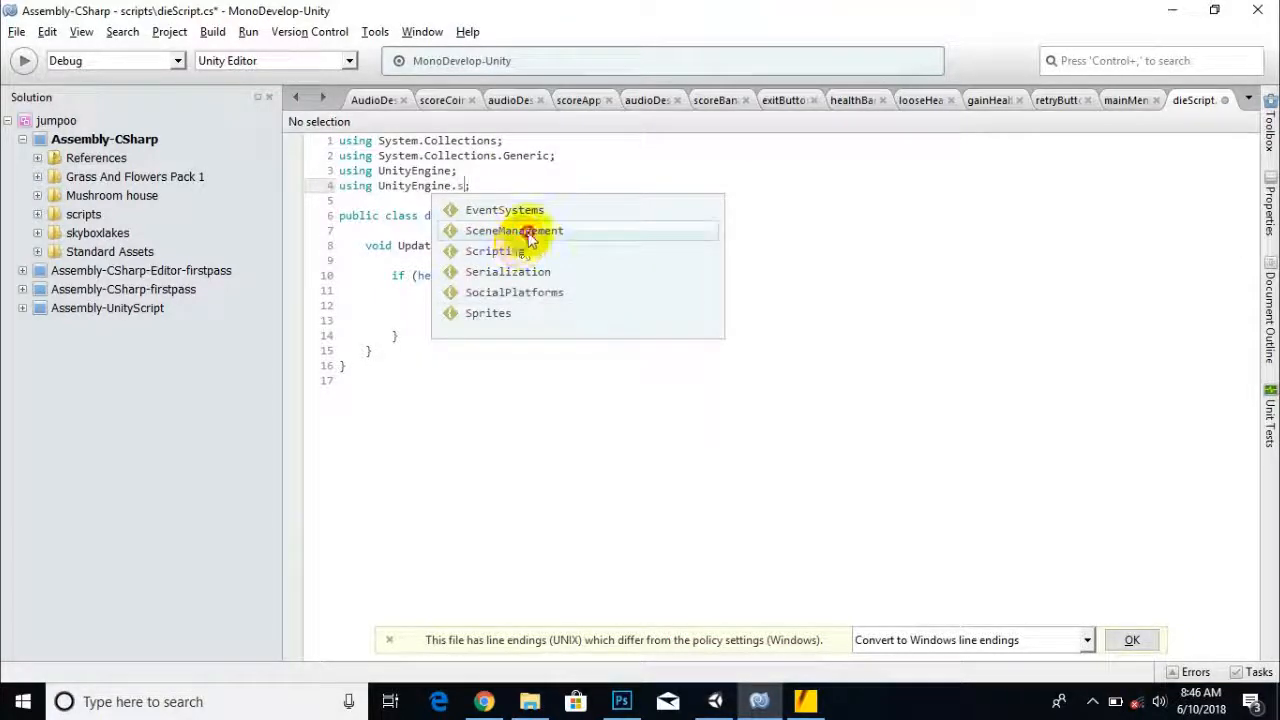
click(514, 231)
click(585, 308)
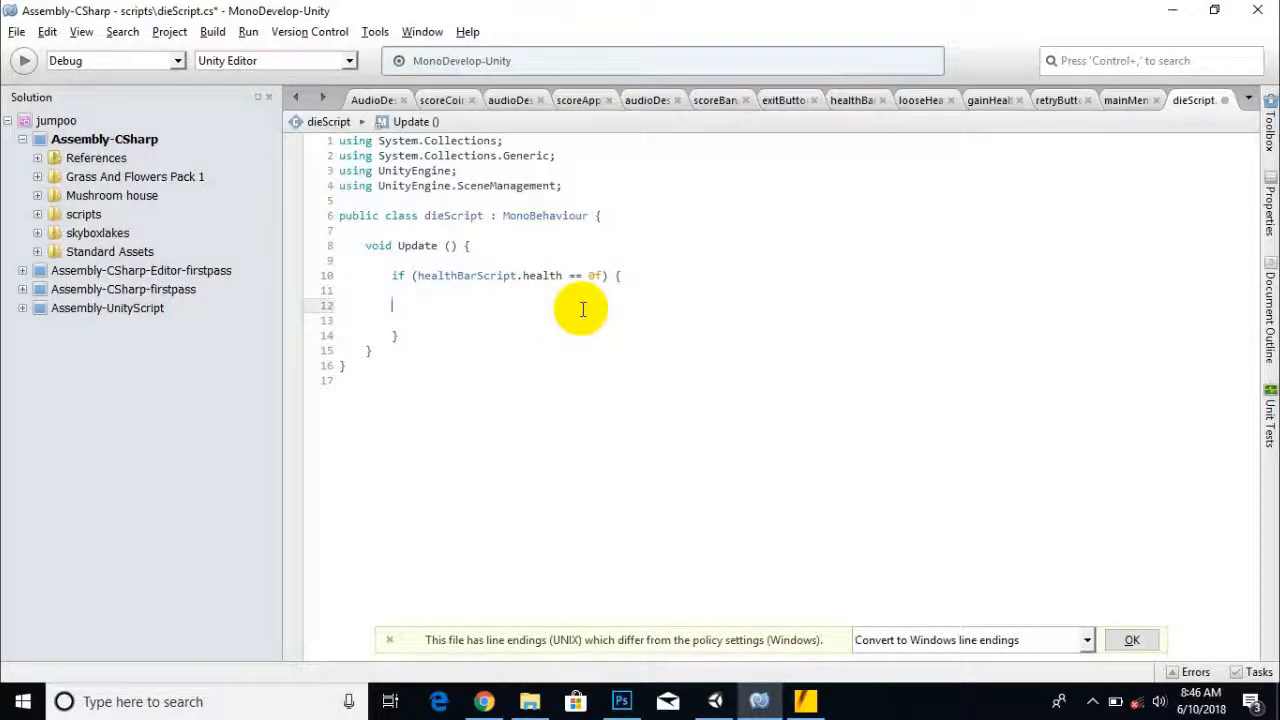
Copy the SceneManager.LoadScene line from startButton in mainMenuScript into the body of dieScript's health check.
click(657, 204)
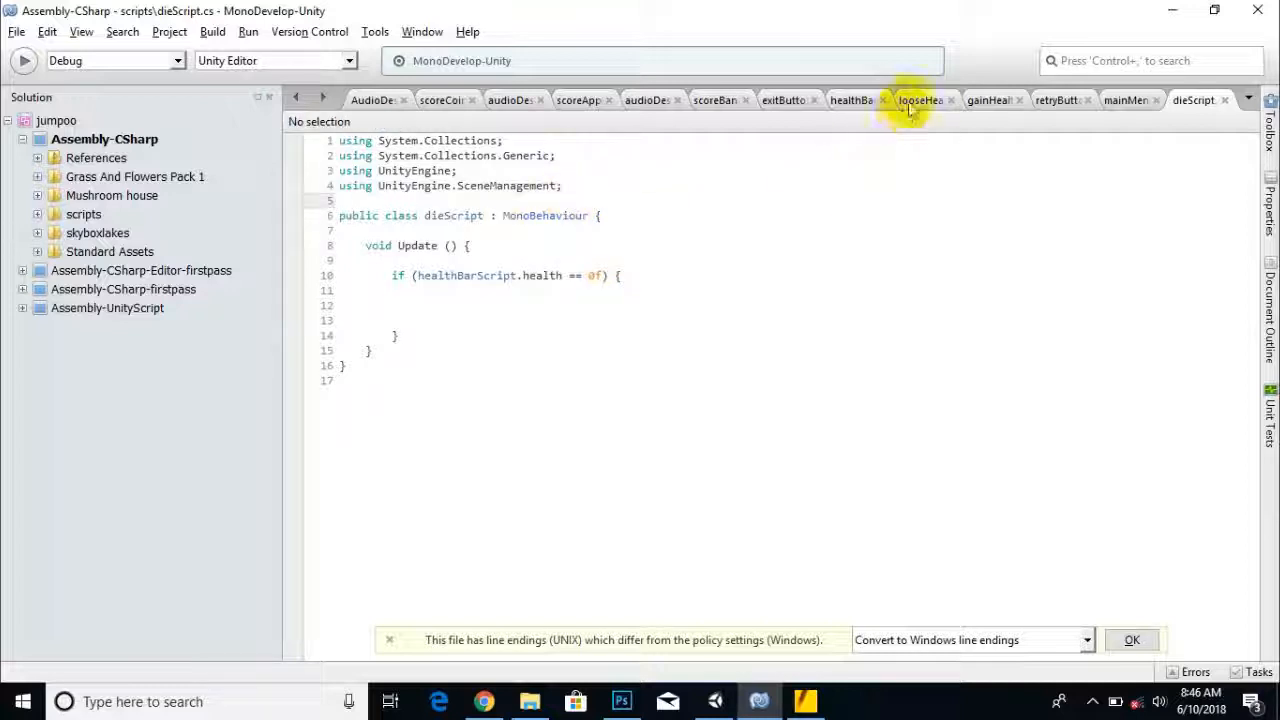
click(1112, 102)
click(428, 365)
drag(392, 350, 896, 349)
key(ctrl+c)
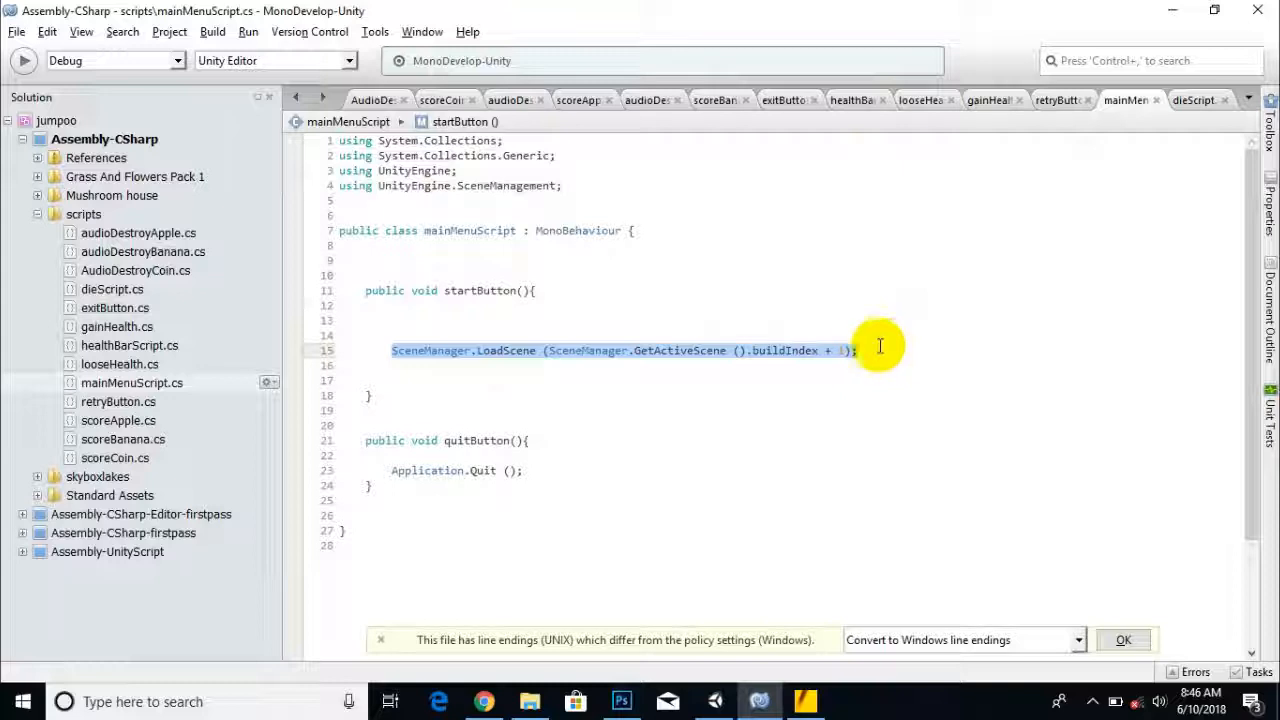
click(1190, 100)
click(573, 305)
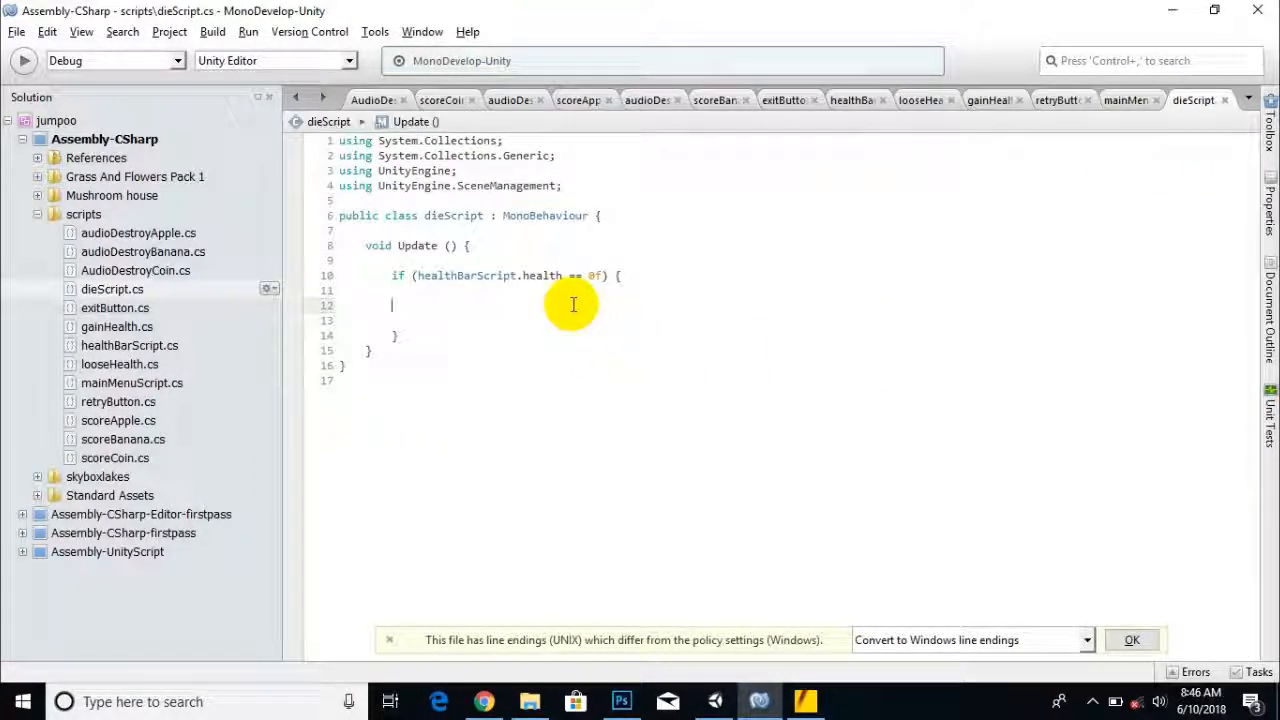
key(ctrl+v)
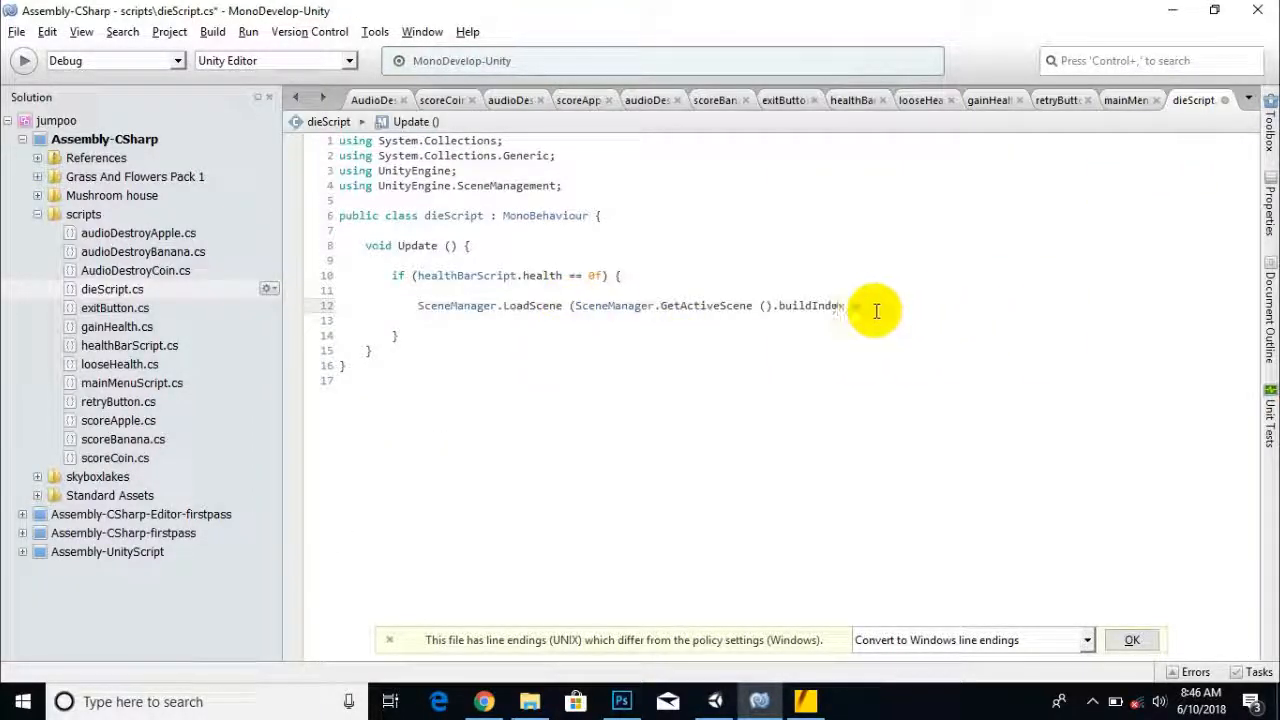
Change the scene offset in dieScript's LoadScene call to buildIndex + 2 and save the script.
double_click(868, 306)
click(869, 306)
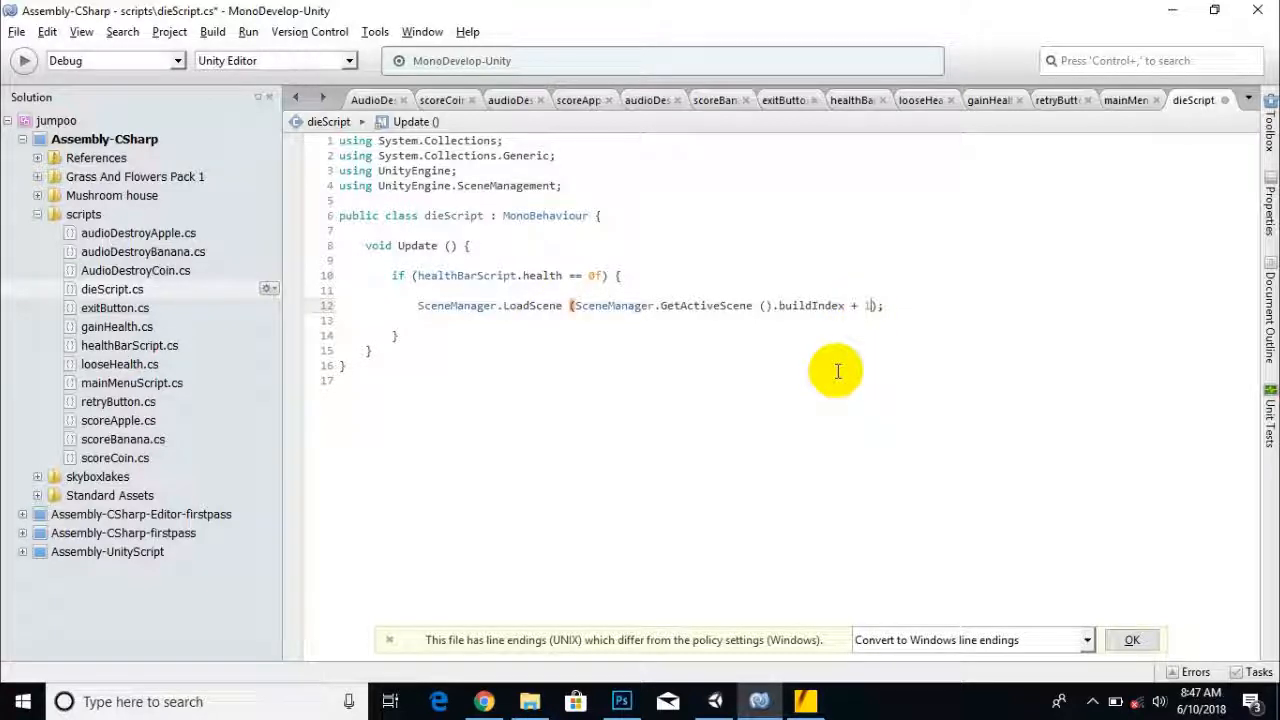
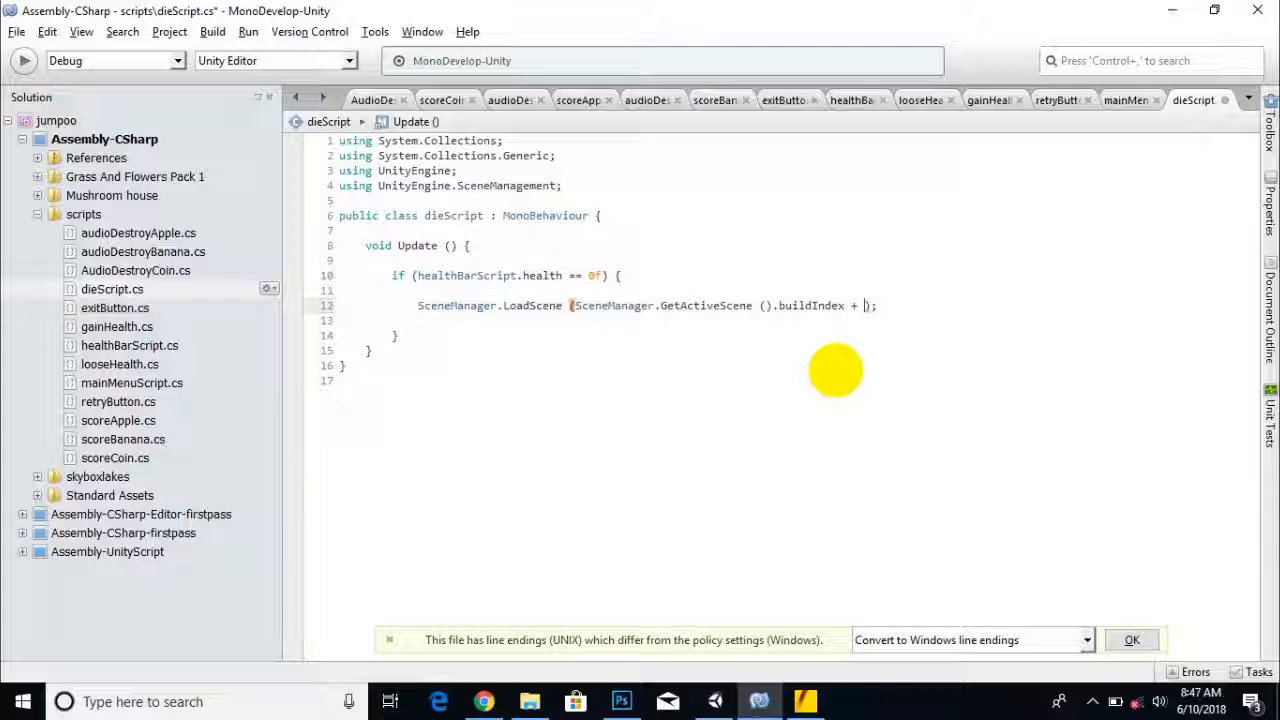
key(ctrl+s)
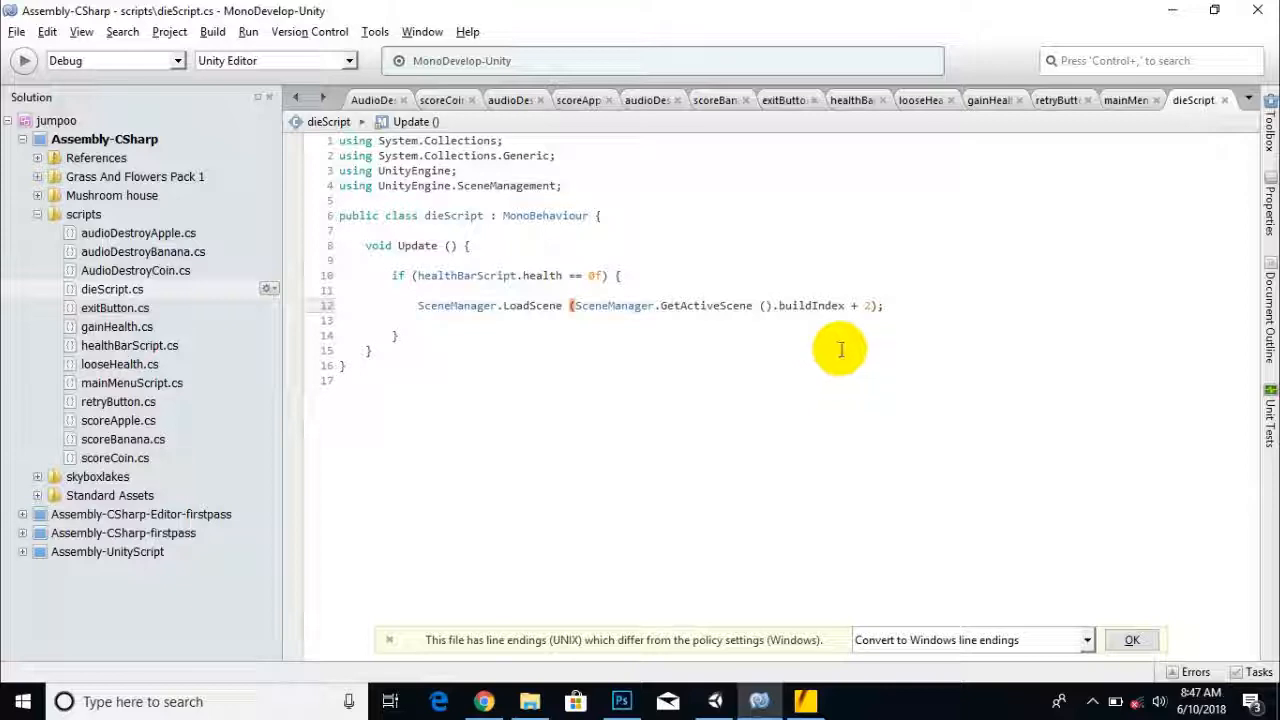
click(706, 272)
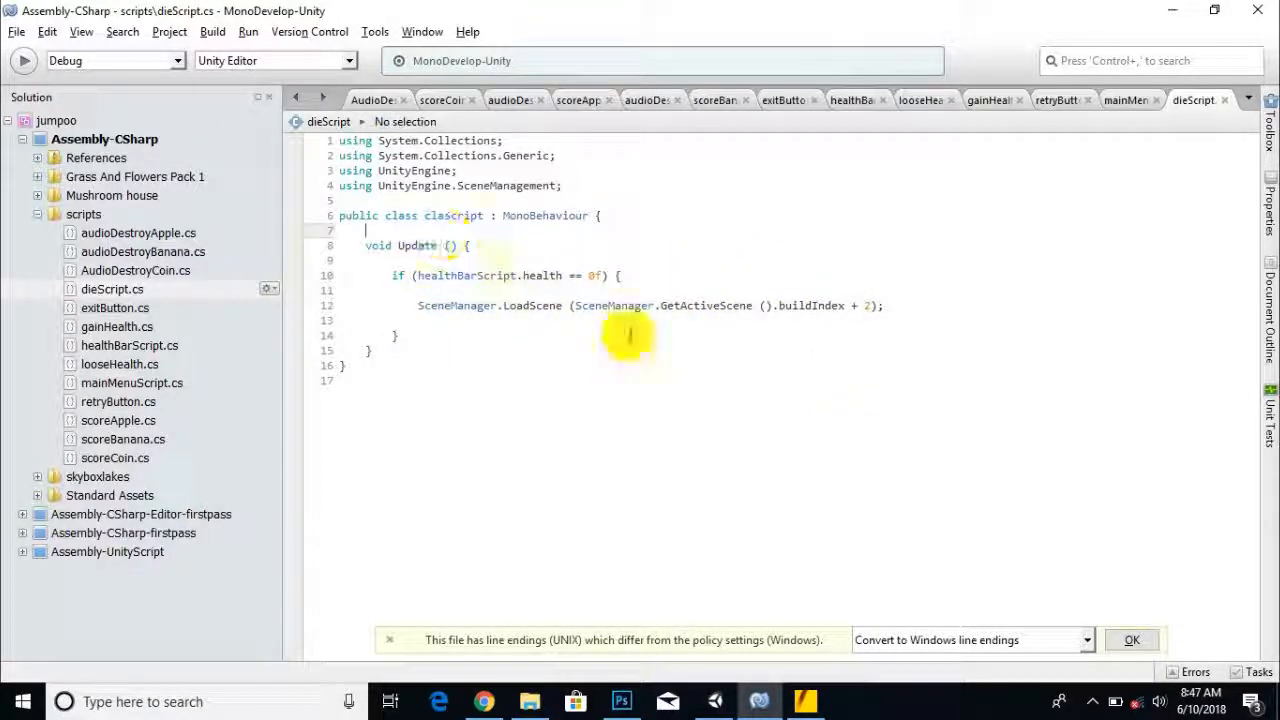
click(598, 277)
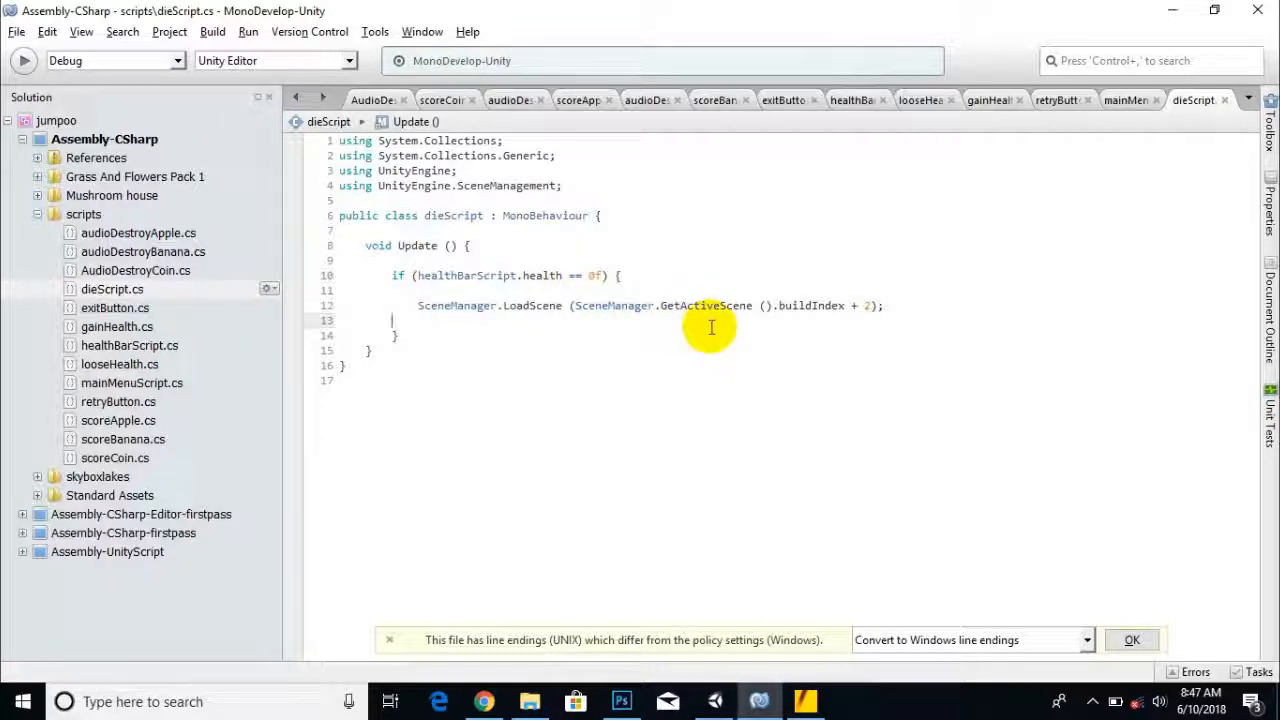
click(787, 308)
click(578, 307)
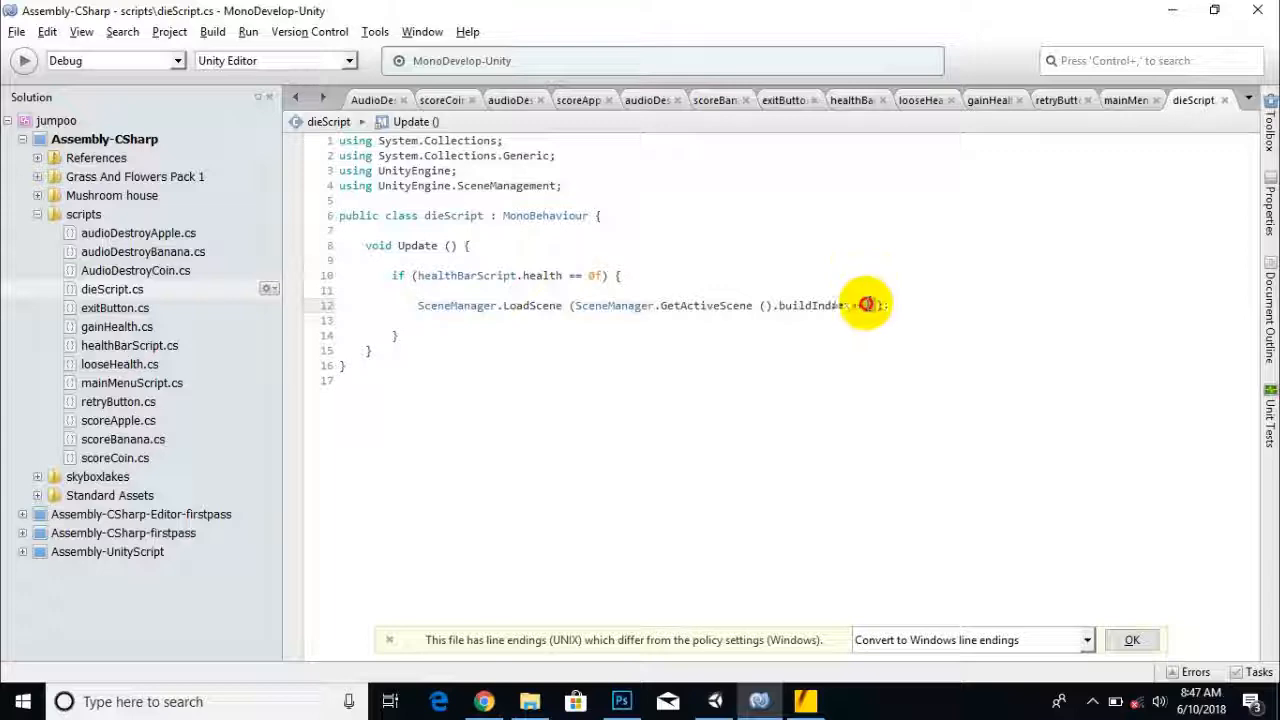
Switch to Unity, create an empty object named GameManagerDie in scene3, and attach dieScript to it.
click(712, 700)
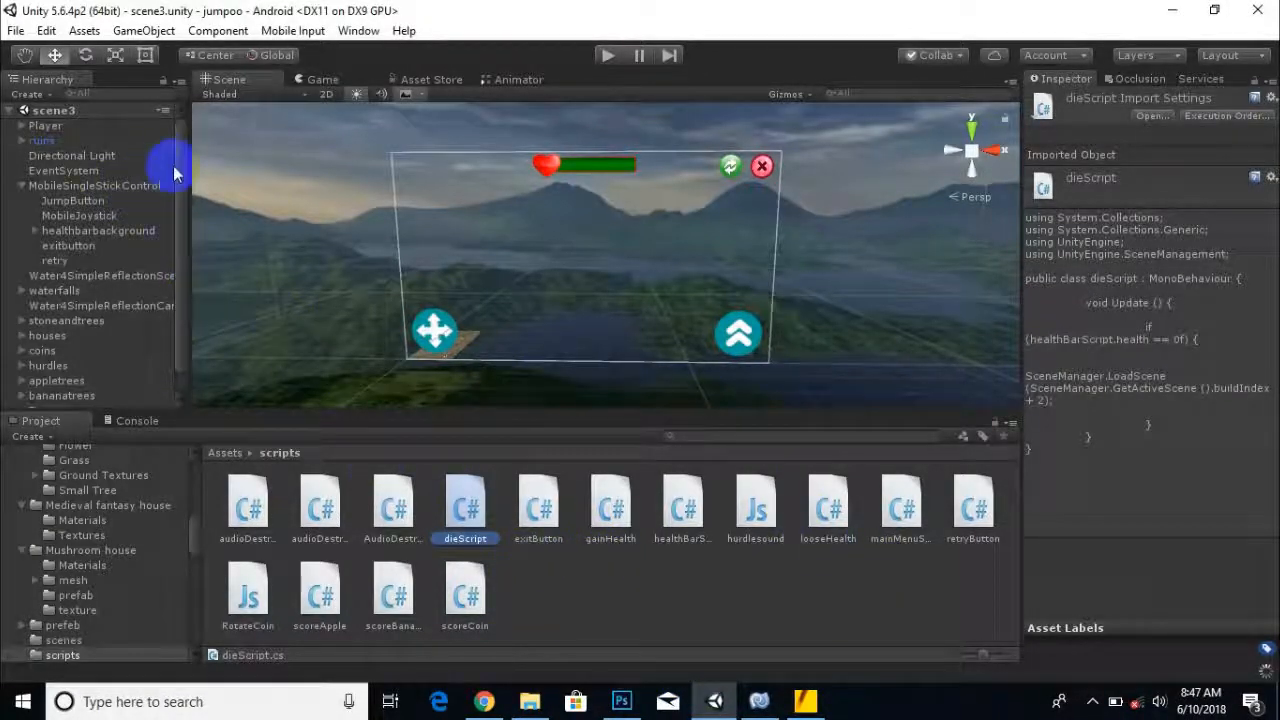
click(27, 93)
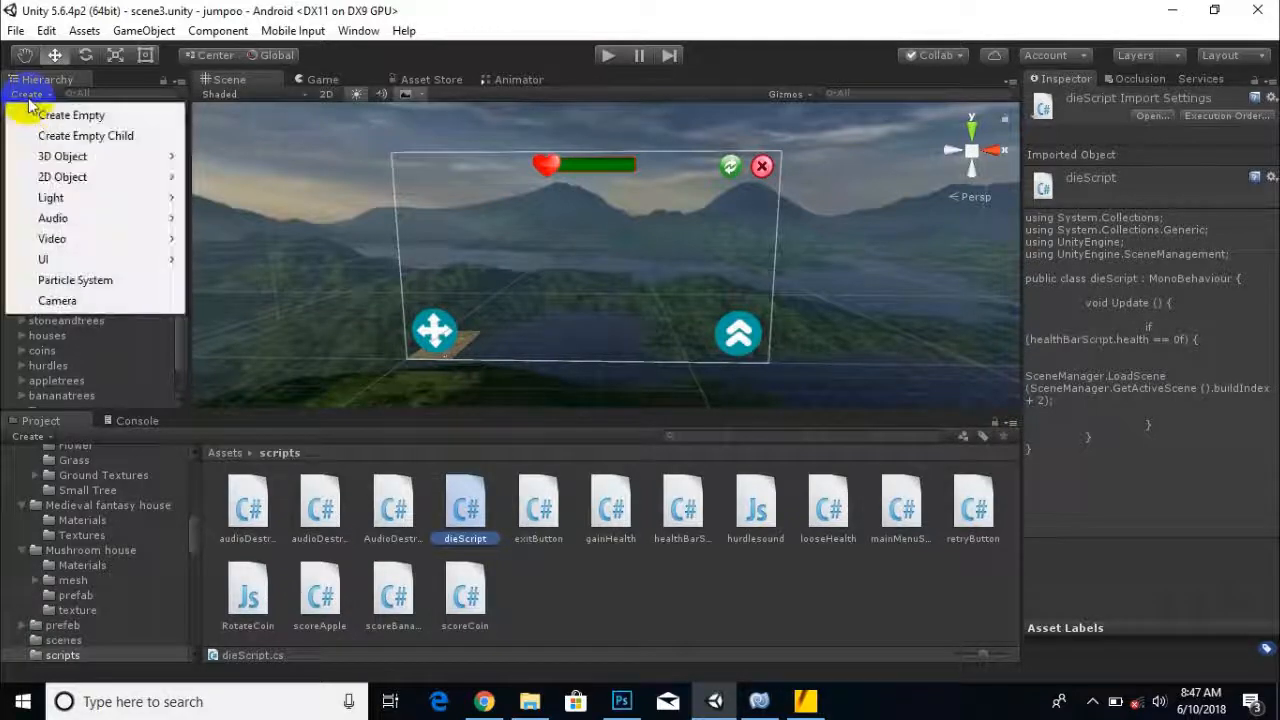
click(40, 114)
right_click(74, 401)
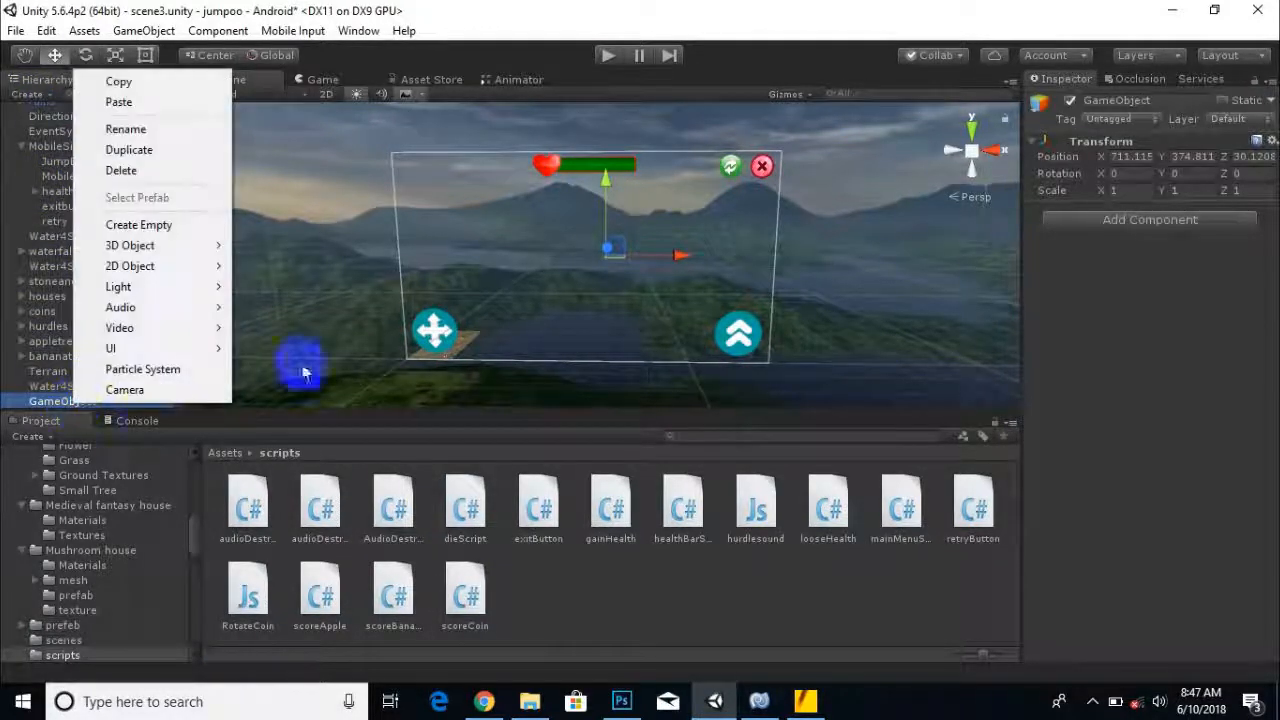
click(130, 126)
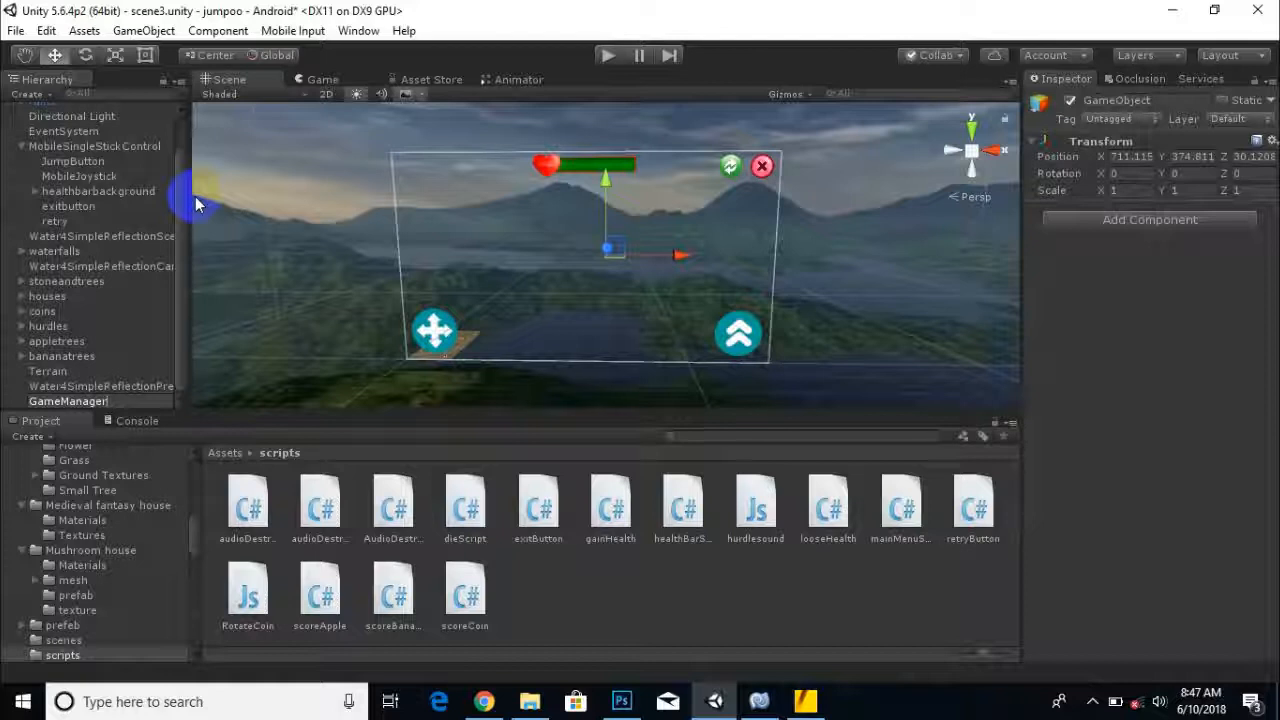
key(Return)
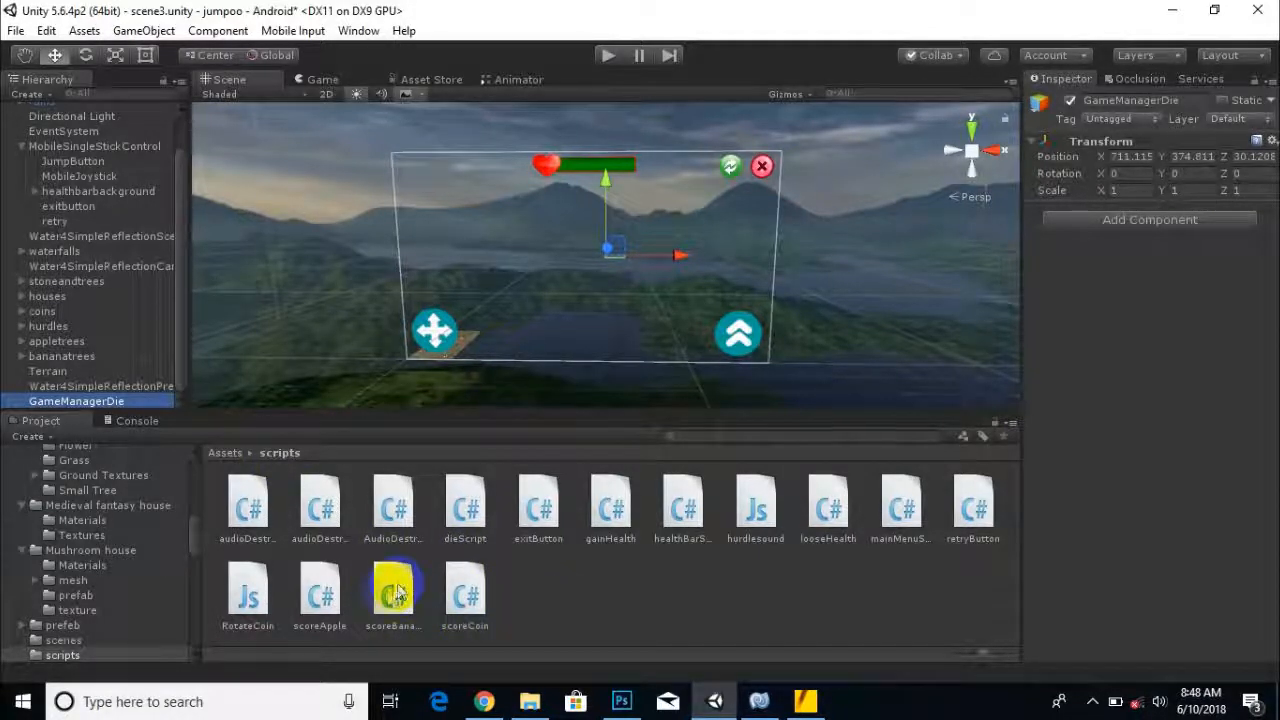
drag(463, 510, 105, 407)
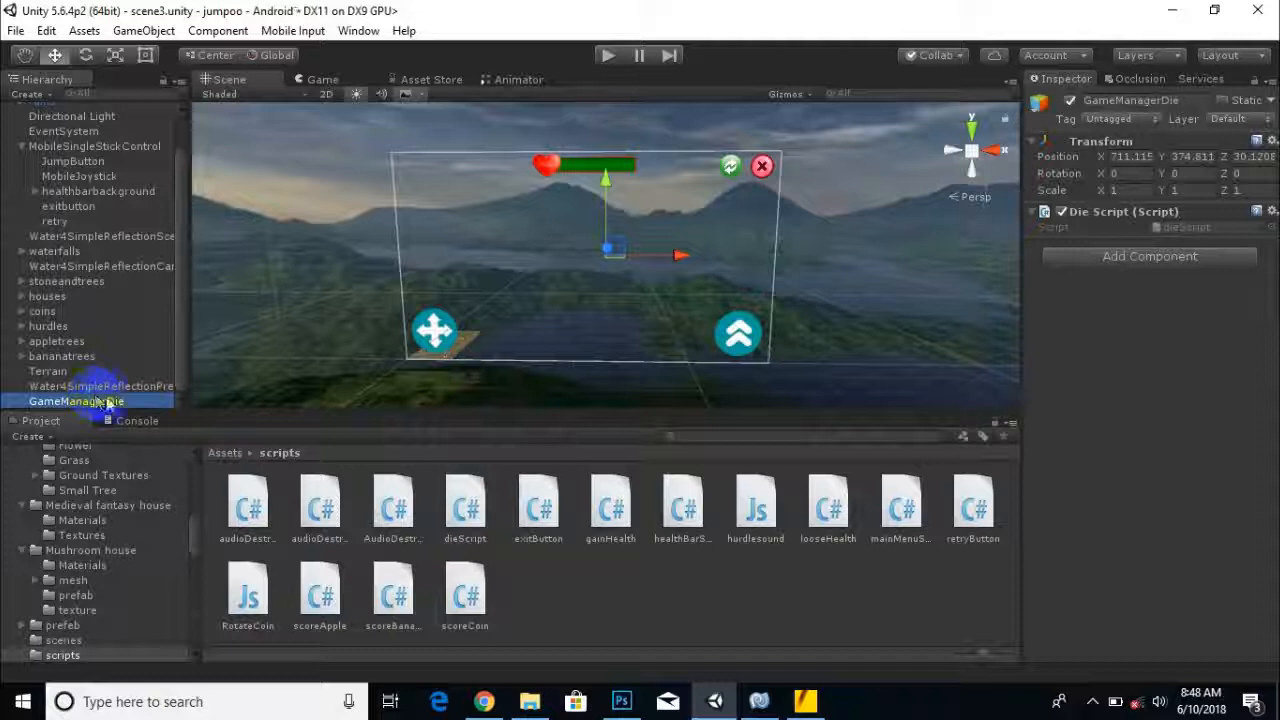
Open scene1 from the project's scenes folder.
click(226, 452)
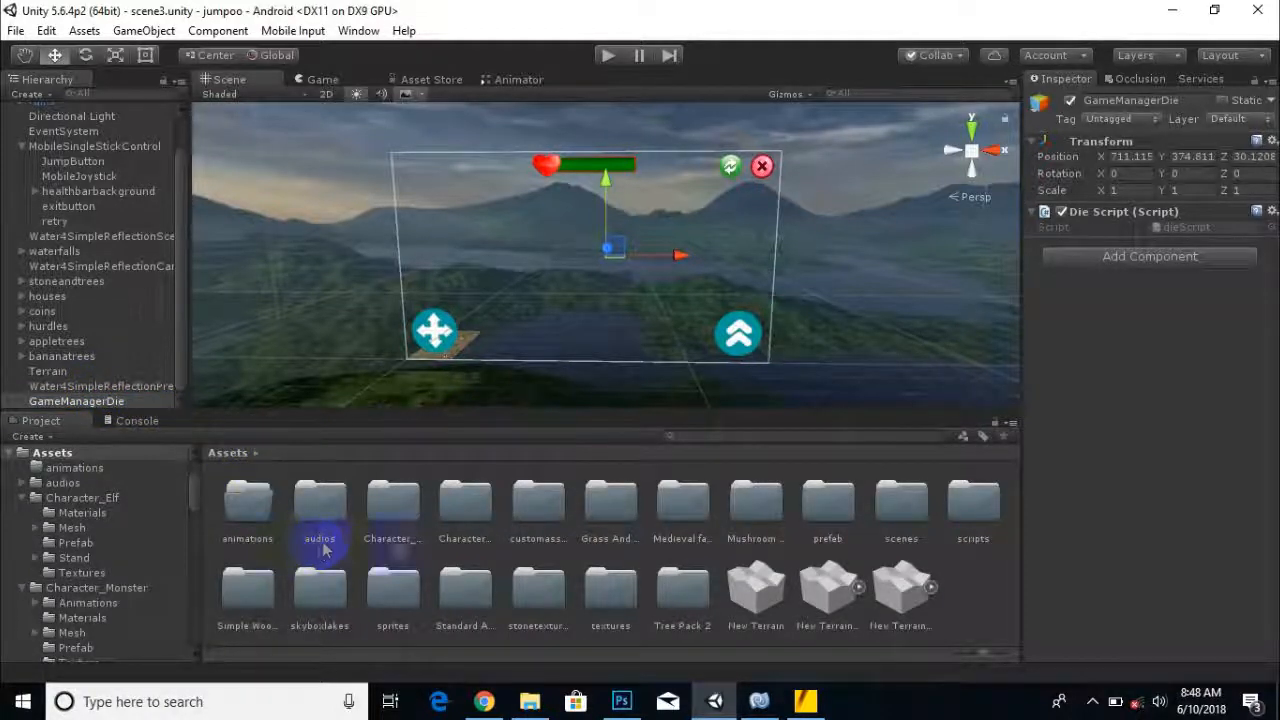
double_click(901, 503)
click(240, 510)
double_click(240, 512)
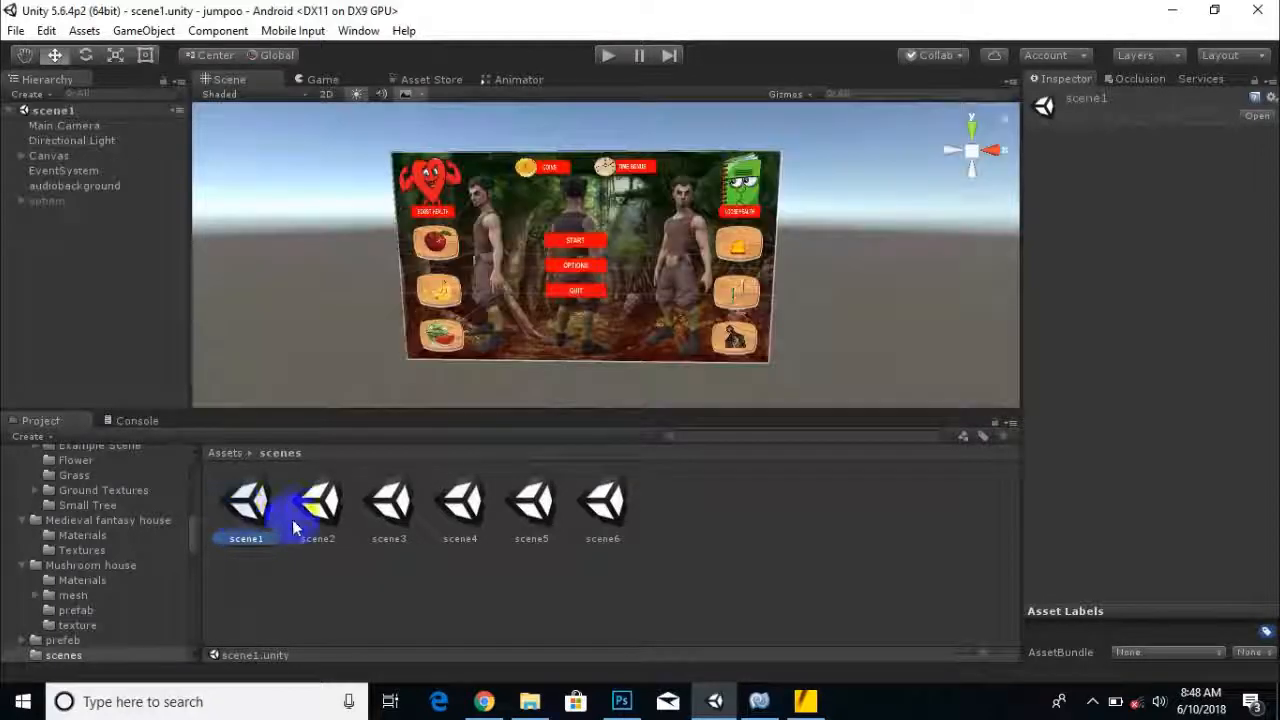
Delete the existing scene5 asset from the scenes folder.
right_click(537, 495)
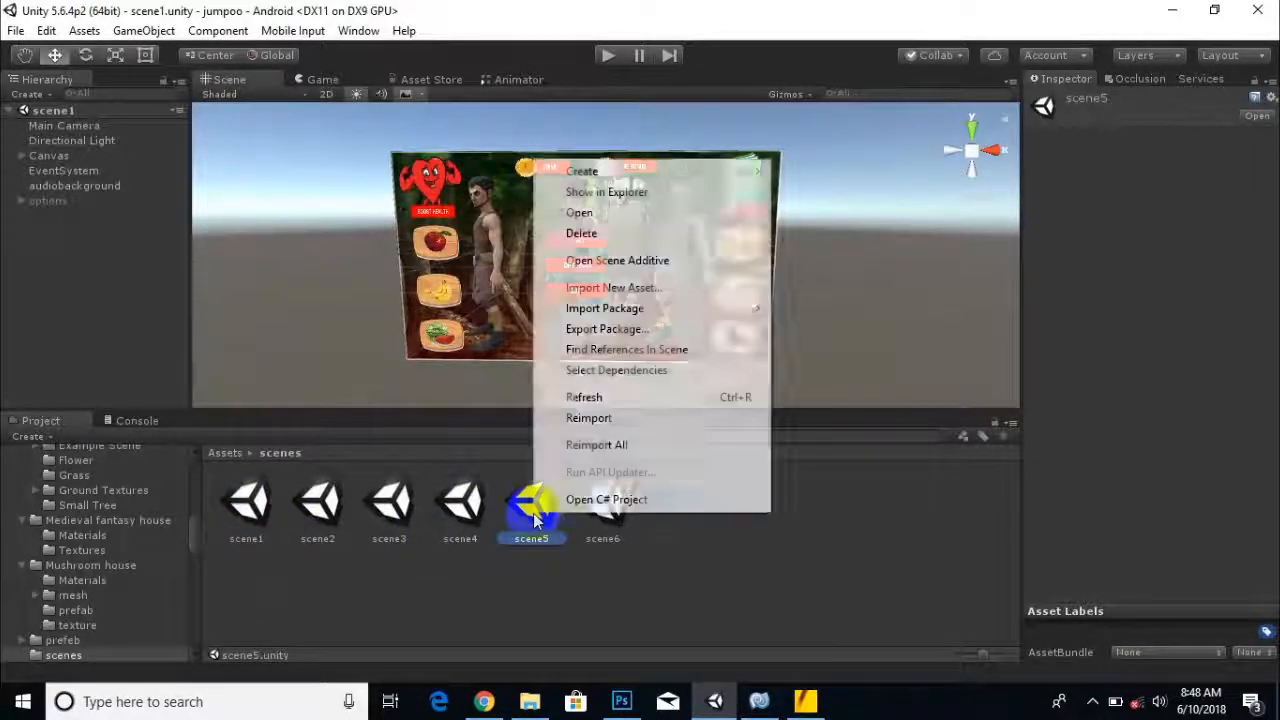
click(576, 236)
click(688, 390)
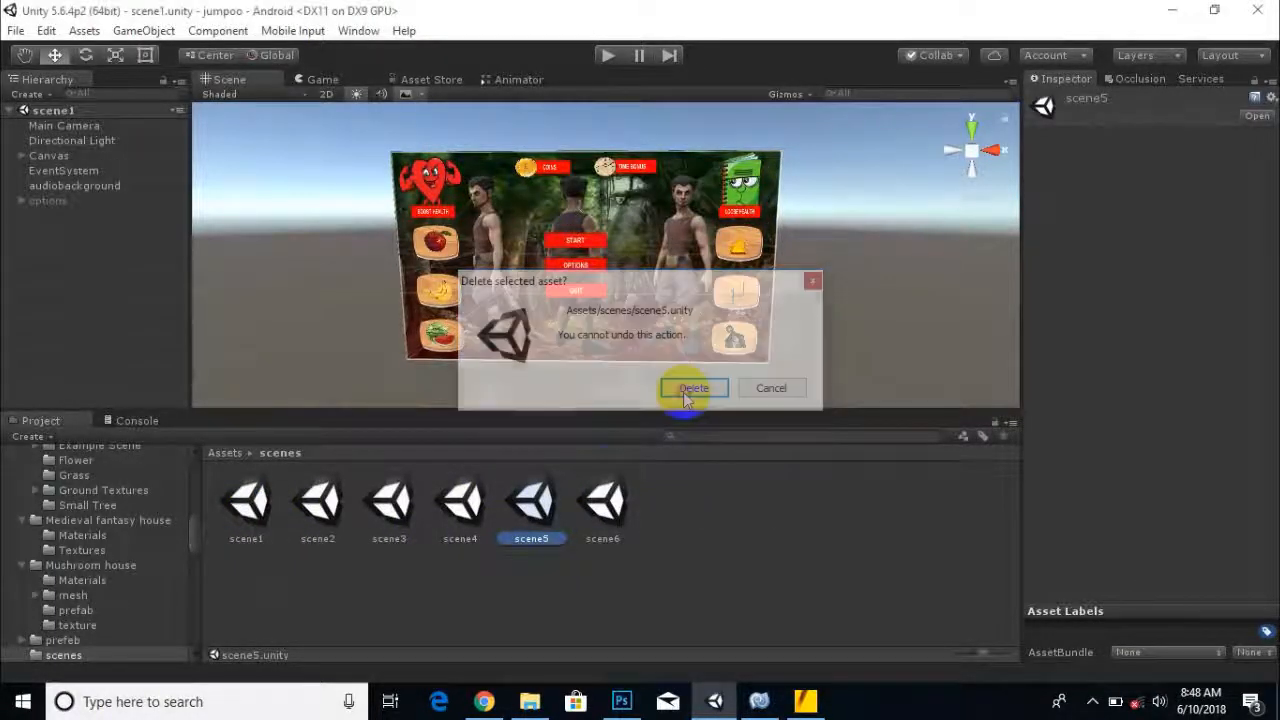
Save a copy of the open scene1 as scene5 in the scenes folder.
click(16, 30)
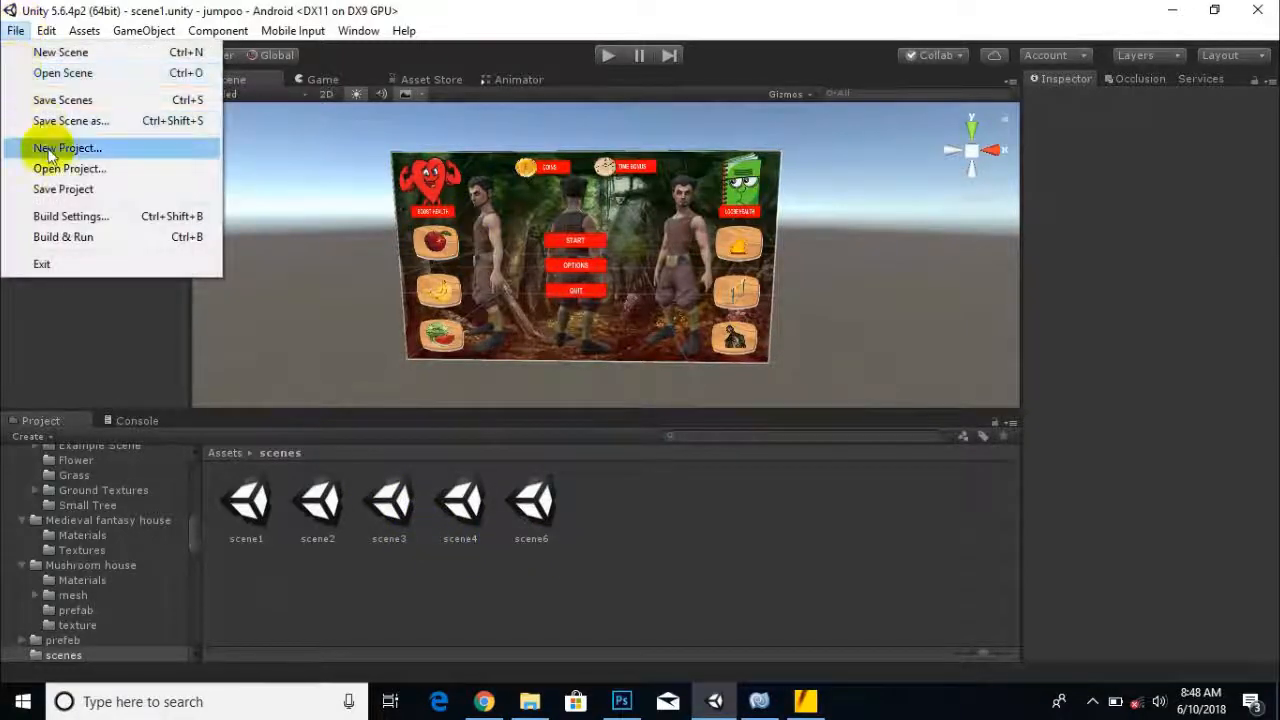
click(66, 120)
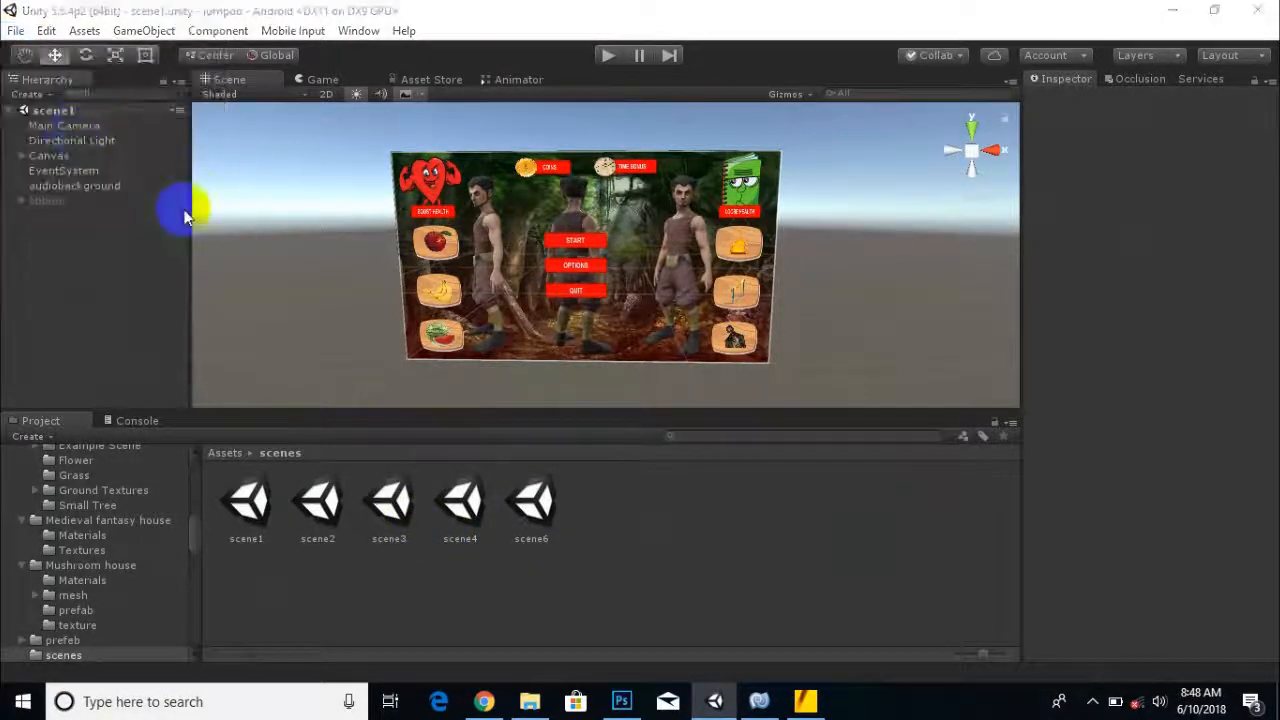
double_click(210, 348)
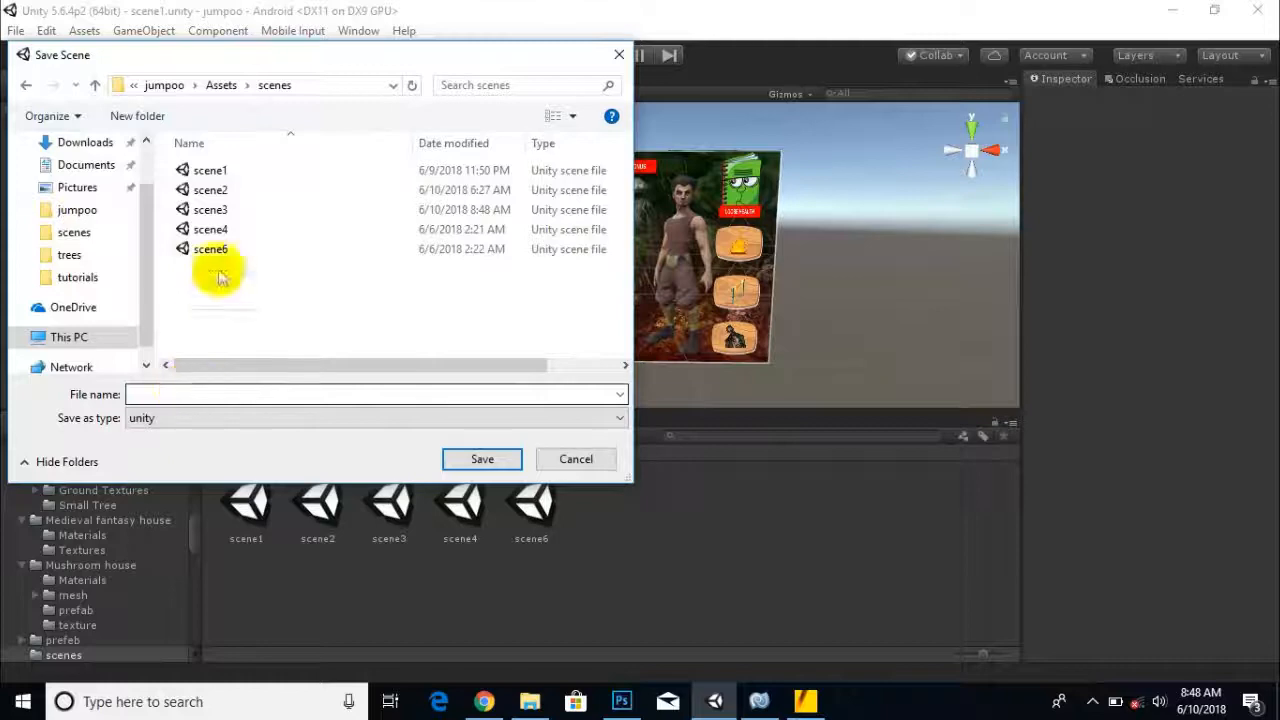
click(210, 230)
click(193, 393)
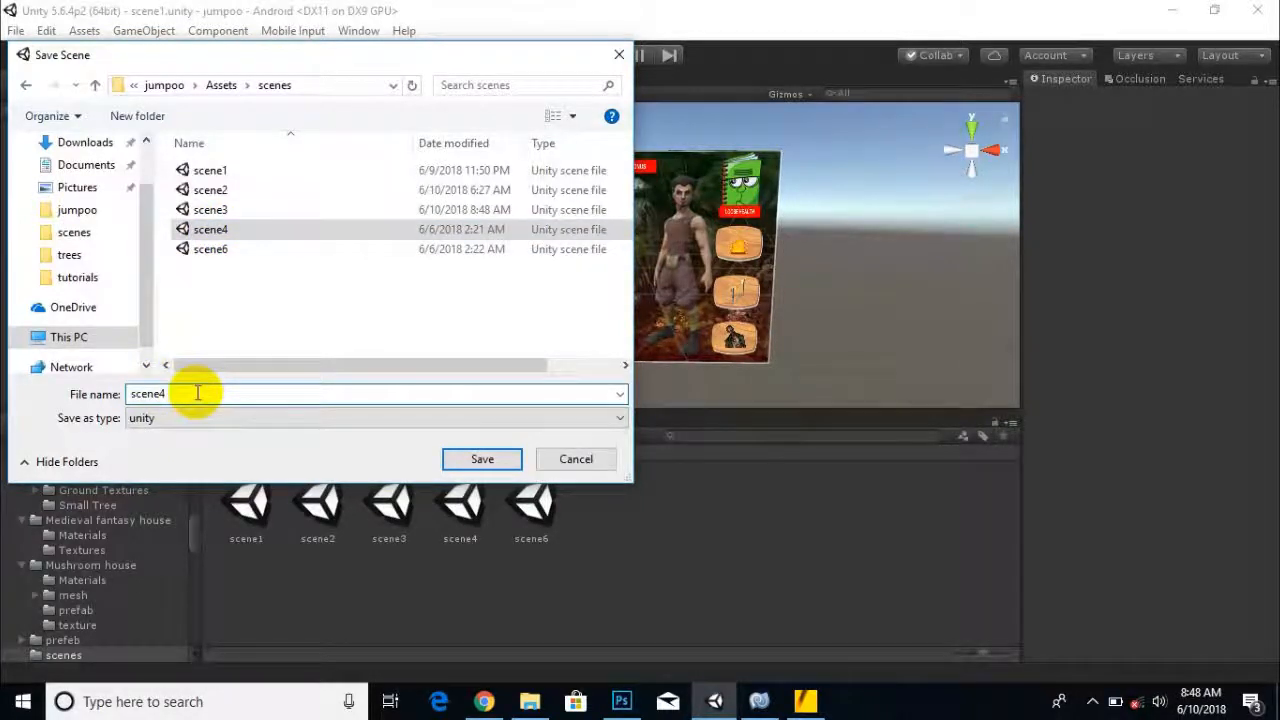
key(BackSpace)
text(5)
click(482, 459)
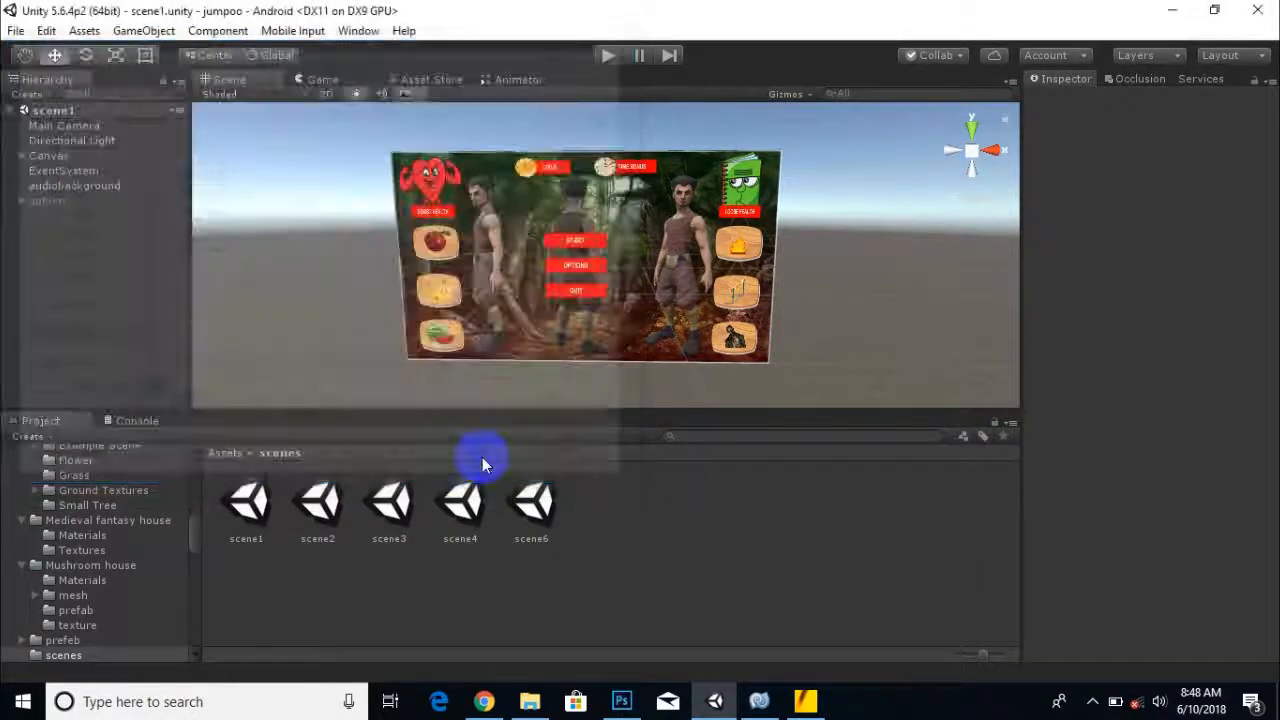
Assign the lossevilsound clip from the audios folder to the audiobackground object's Audio Source in scene5.
click(535, 515)
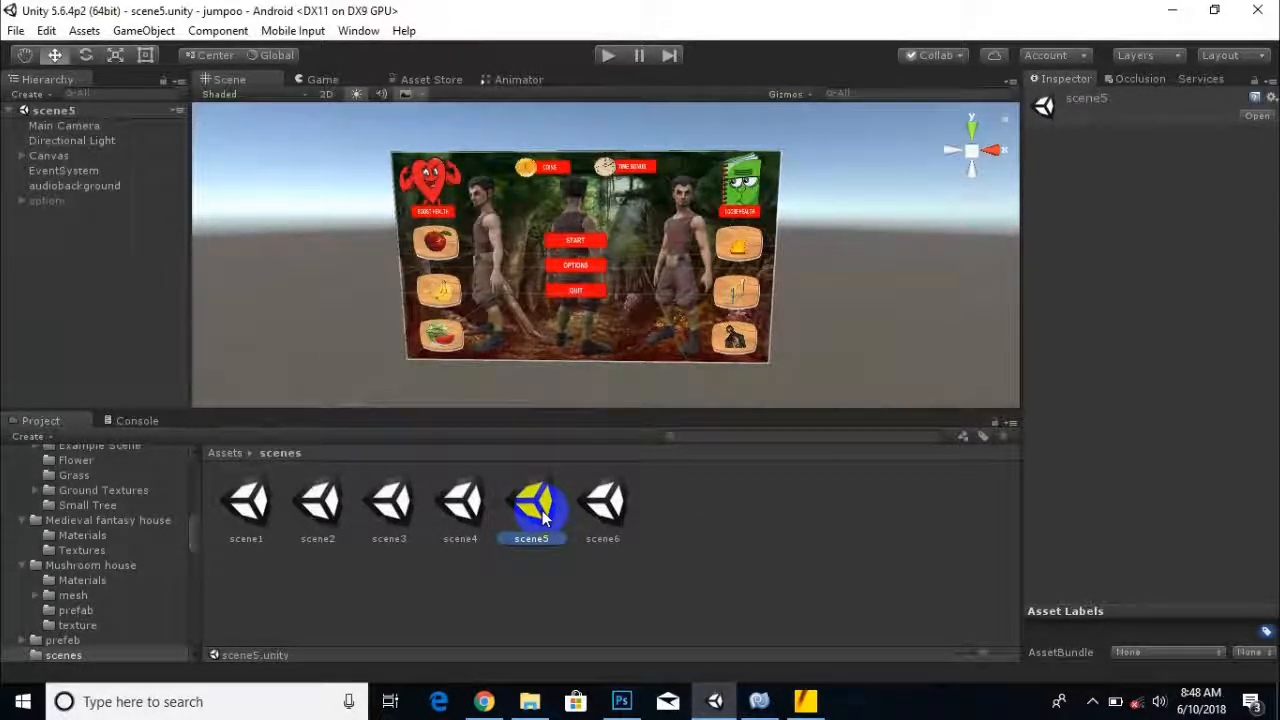
scroll(617, 239, up, 5)
middle_drag(585, 323, 595, 350)
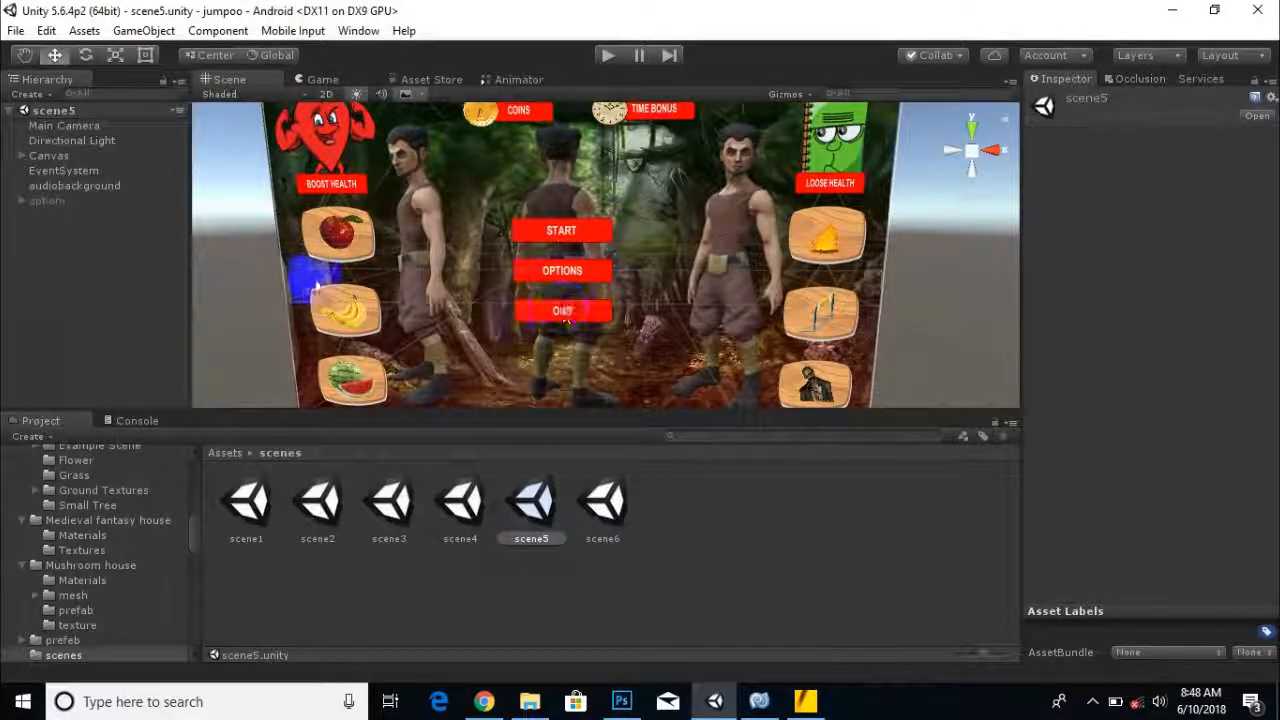
click(234, 458)
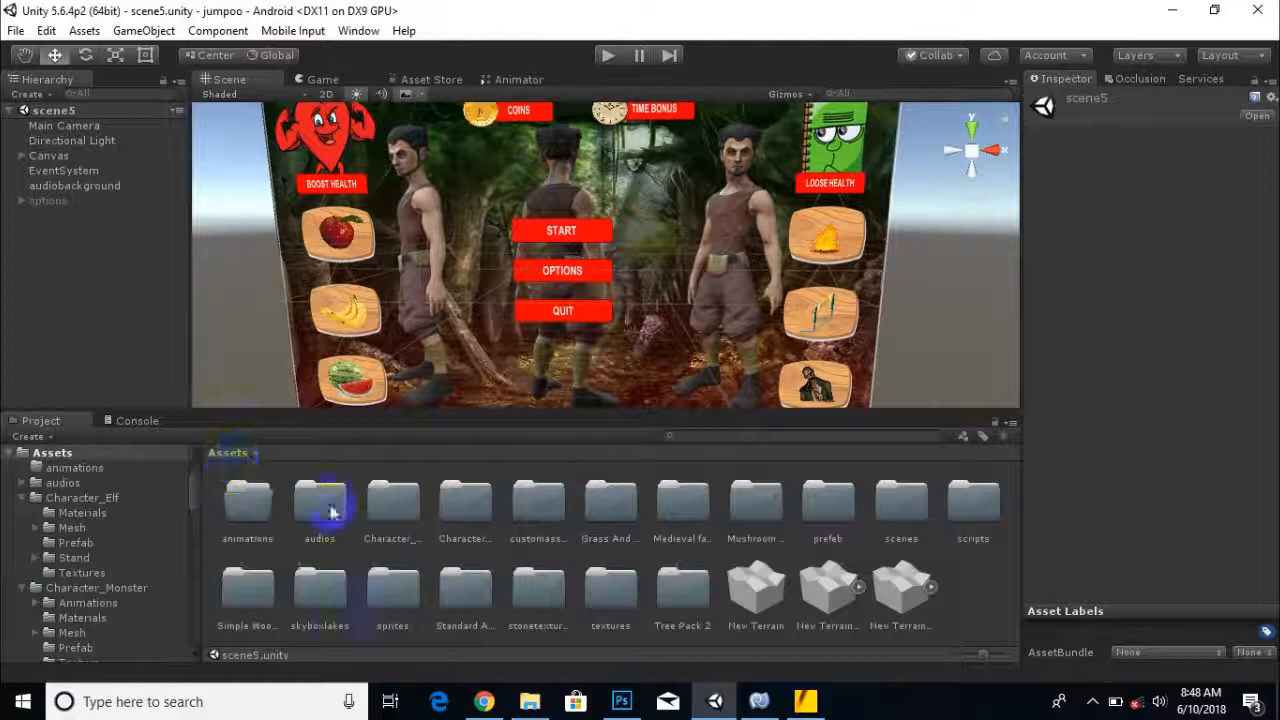
click(84, 188)
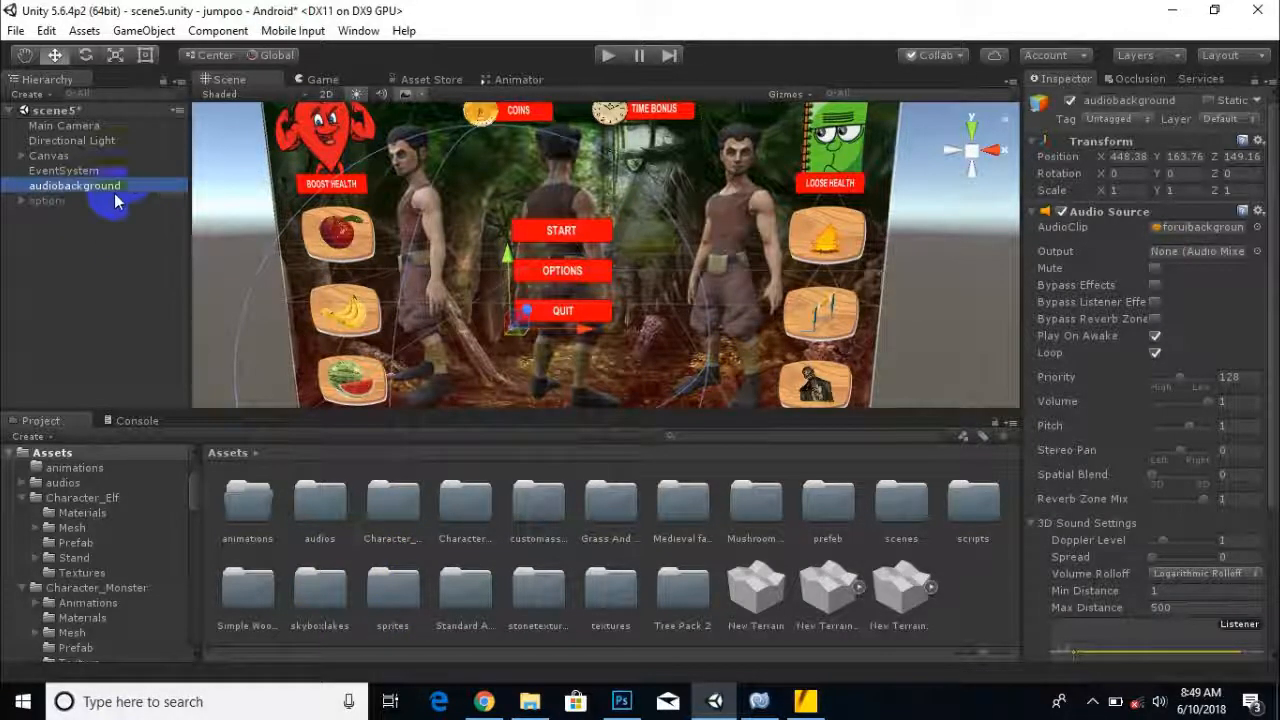
double_click(320, 500)
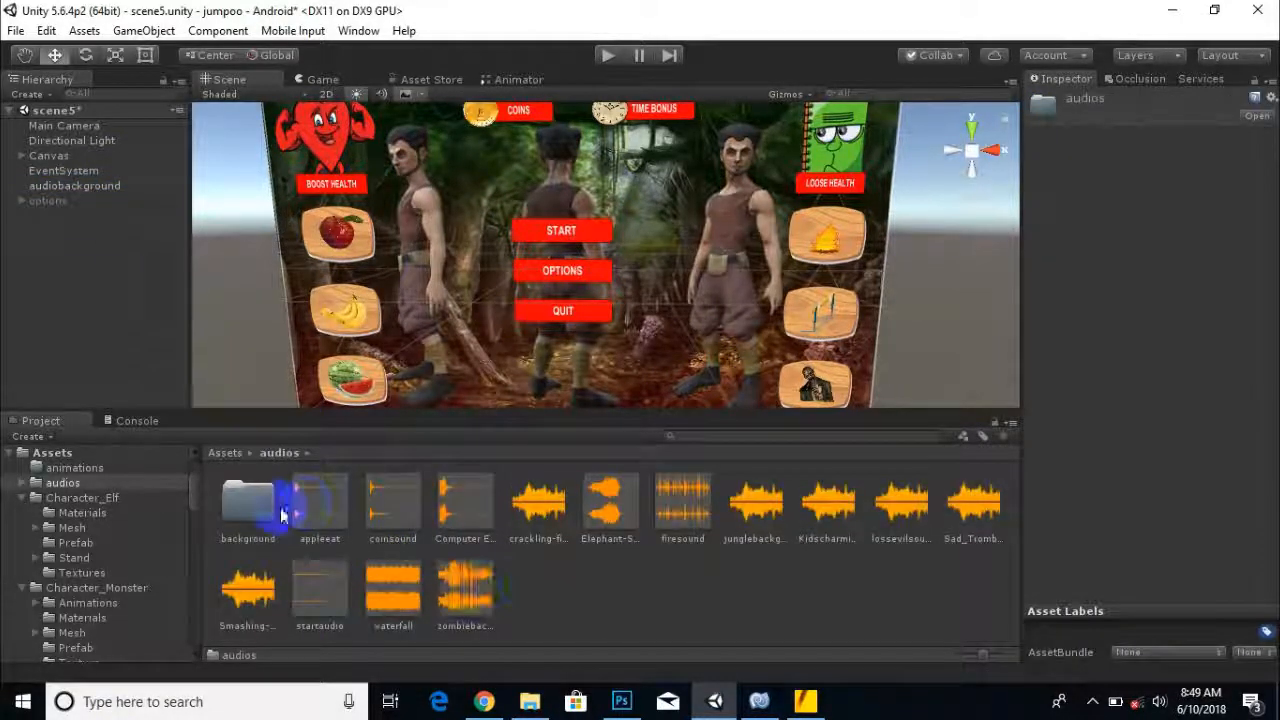
click(45, 186)
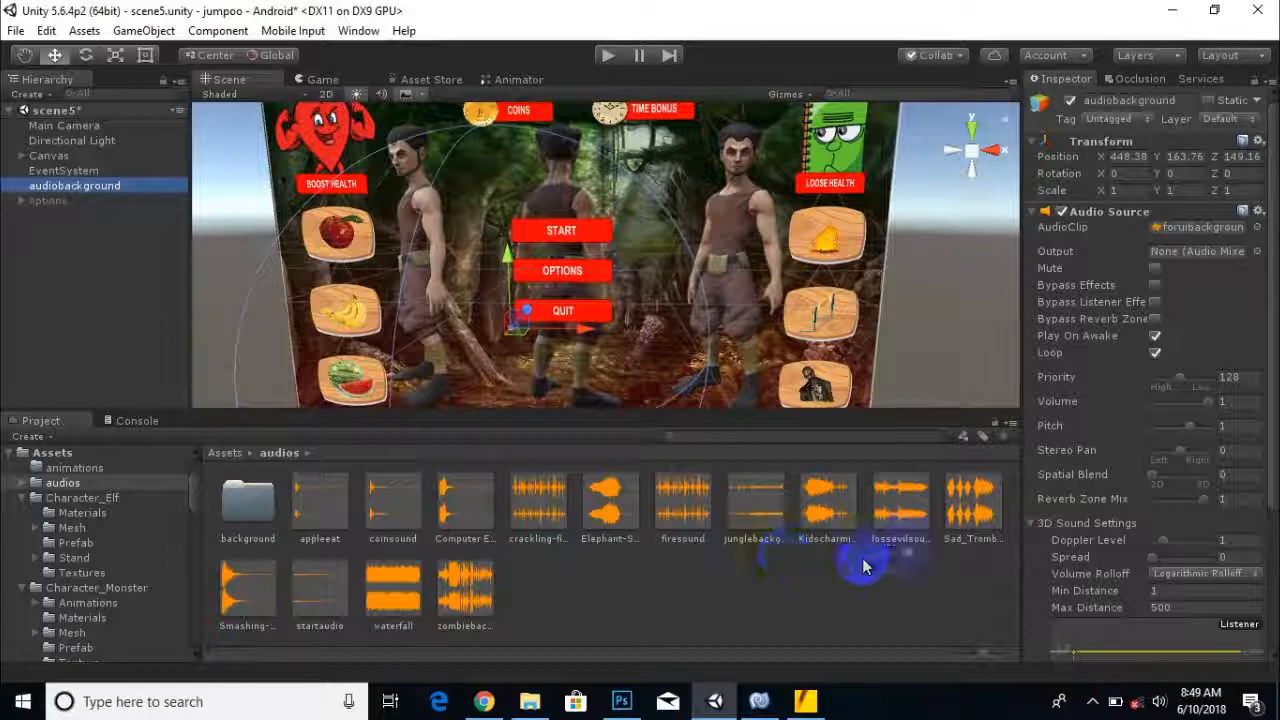
drag(915, 541, 1187, 238)
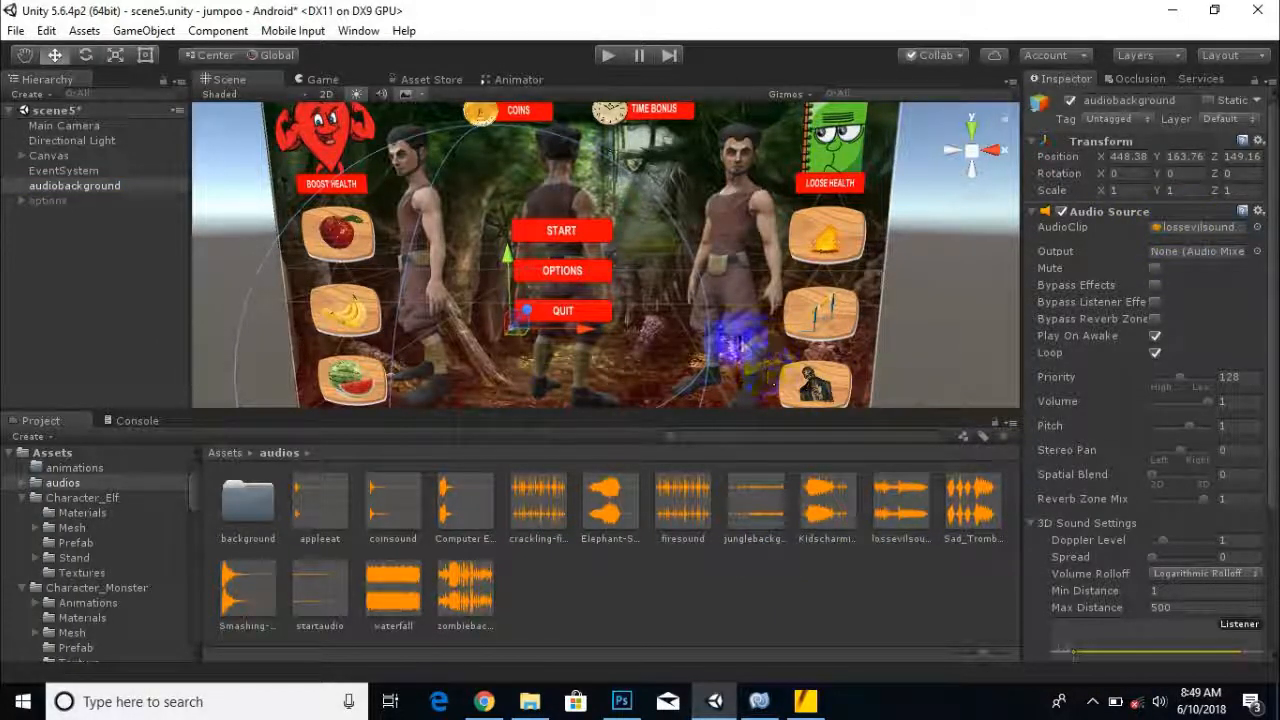
Swap the menu buttons' positions so OPTIONS sits above START, at about Pos Y 147 and 22.
scroll(686, 294, down, 5)
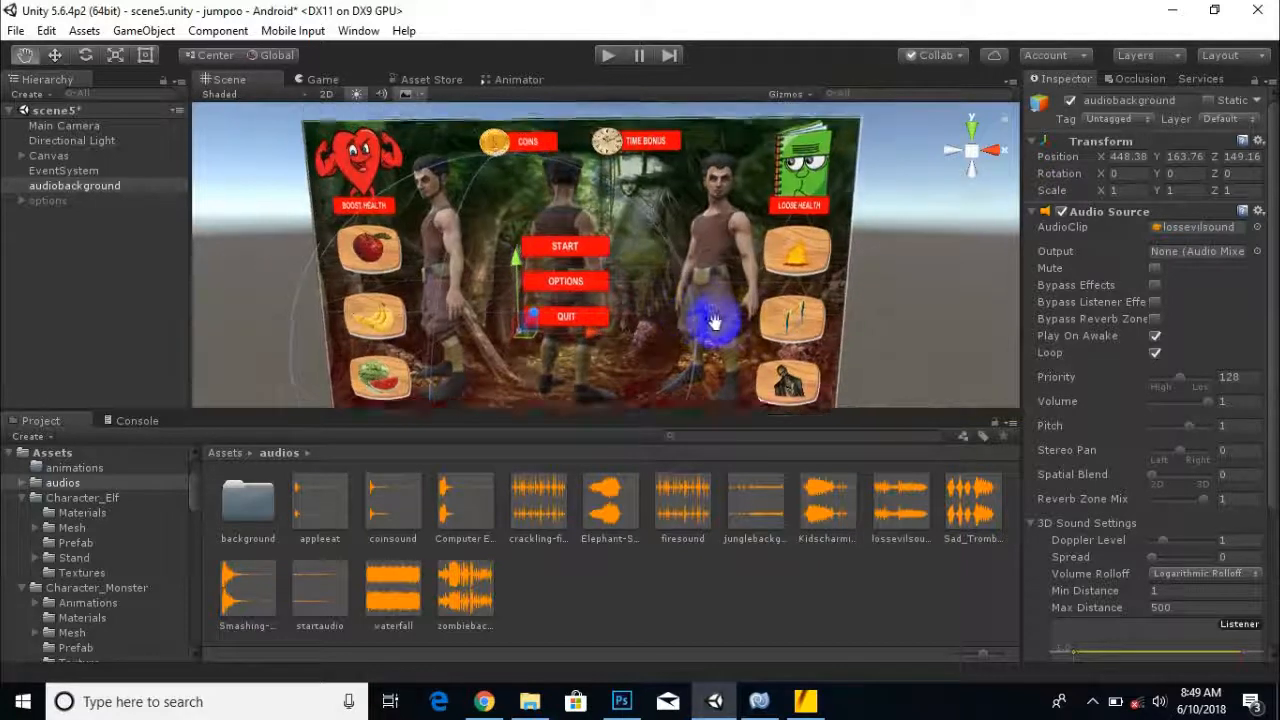
click(585, 298)
drag(585, 298, 562, 232)
click(585, 287)
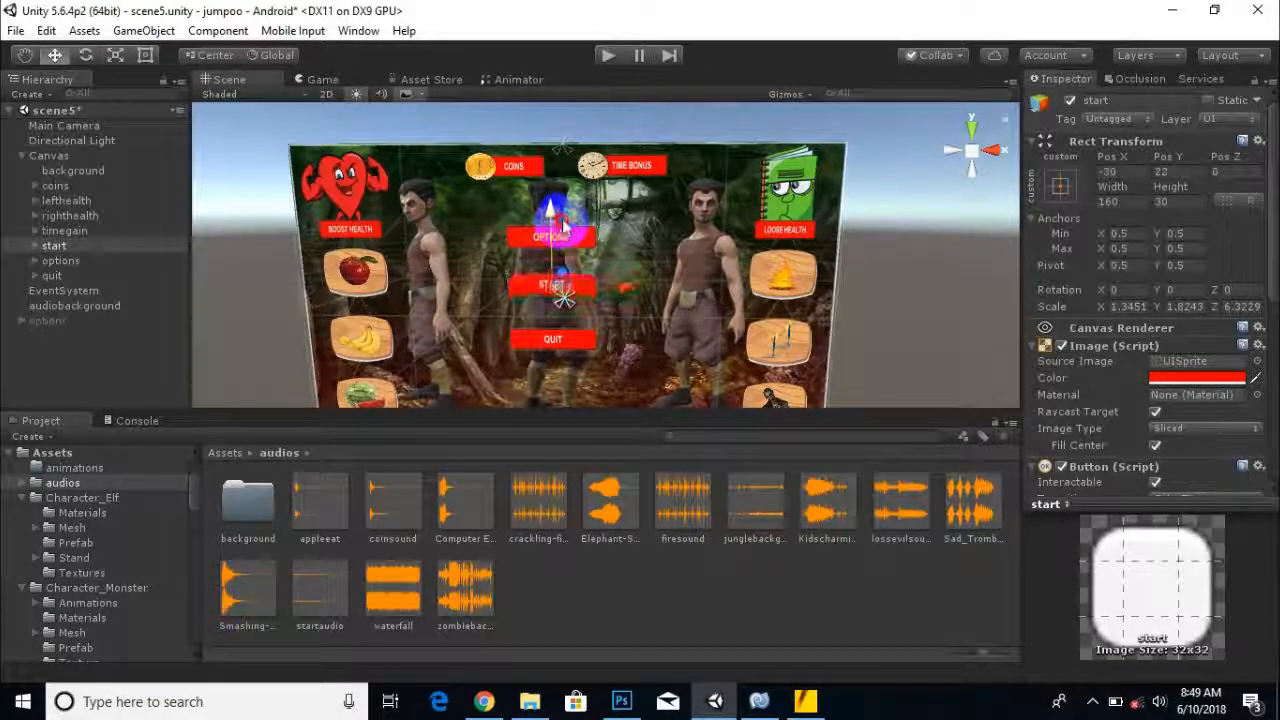
Change the options button's text to YOU LOOSE.
click(72, 260)
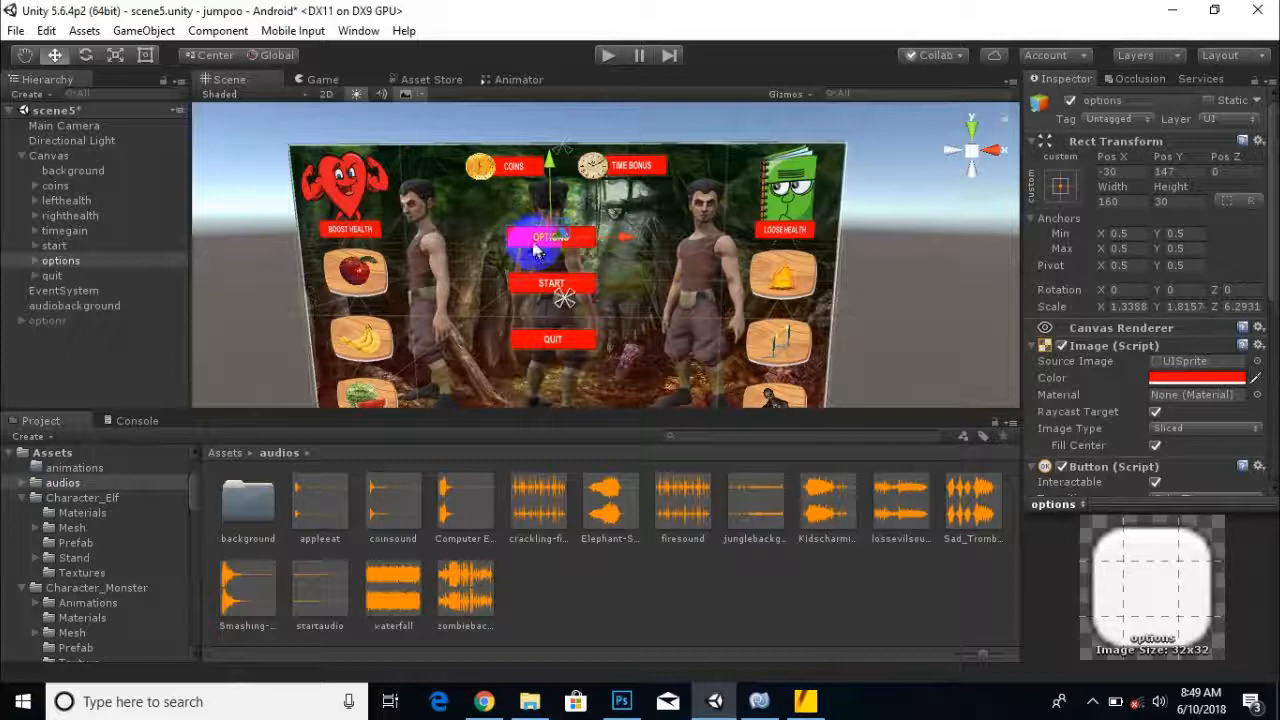
click(52, 276)
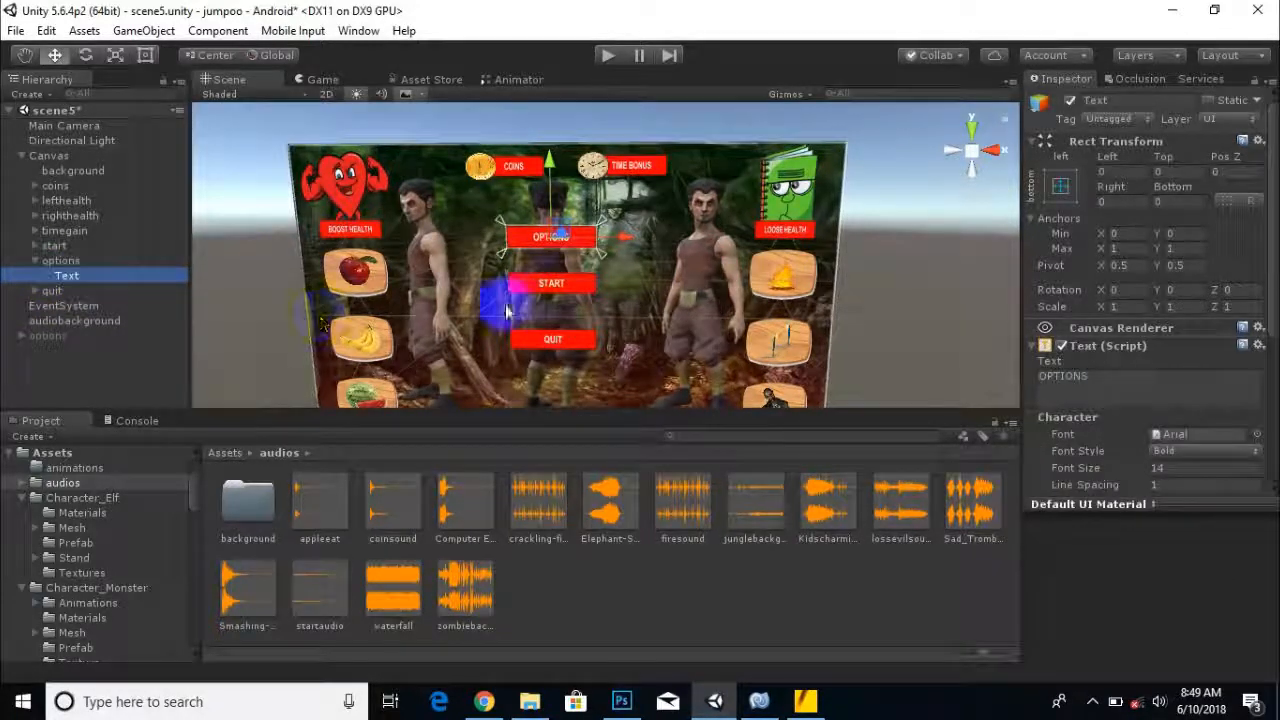
drag(1095, 380, 1024, 378)
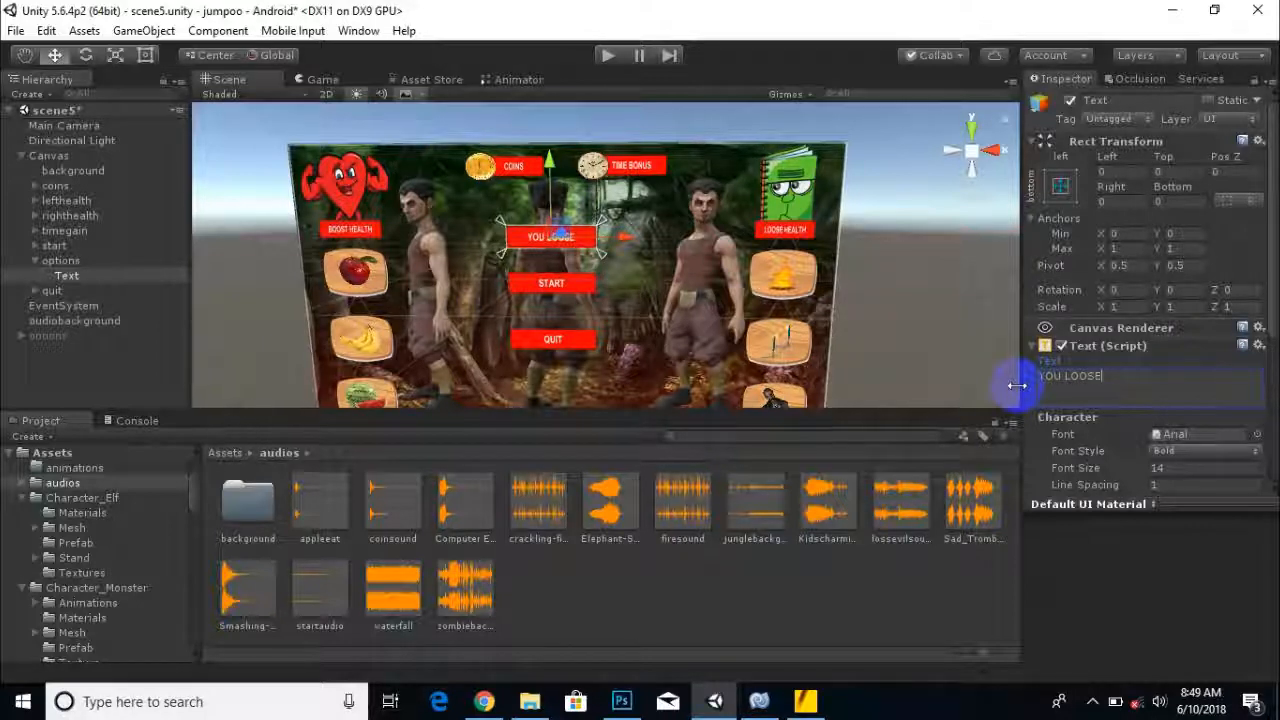
Enlarge the YOU LOOSE button to an X scale of about 1.93 and raise it to about Pos Y 156.
click(572, 244)
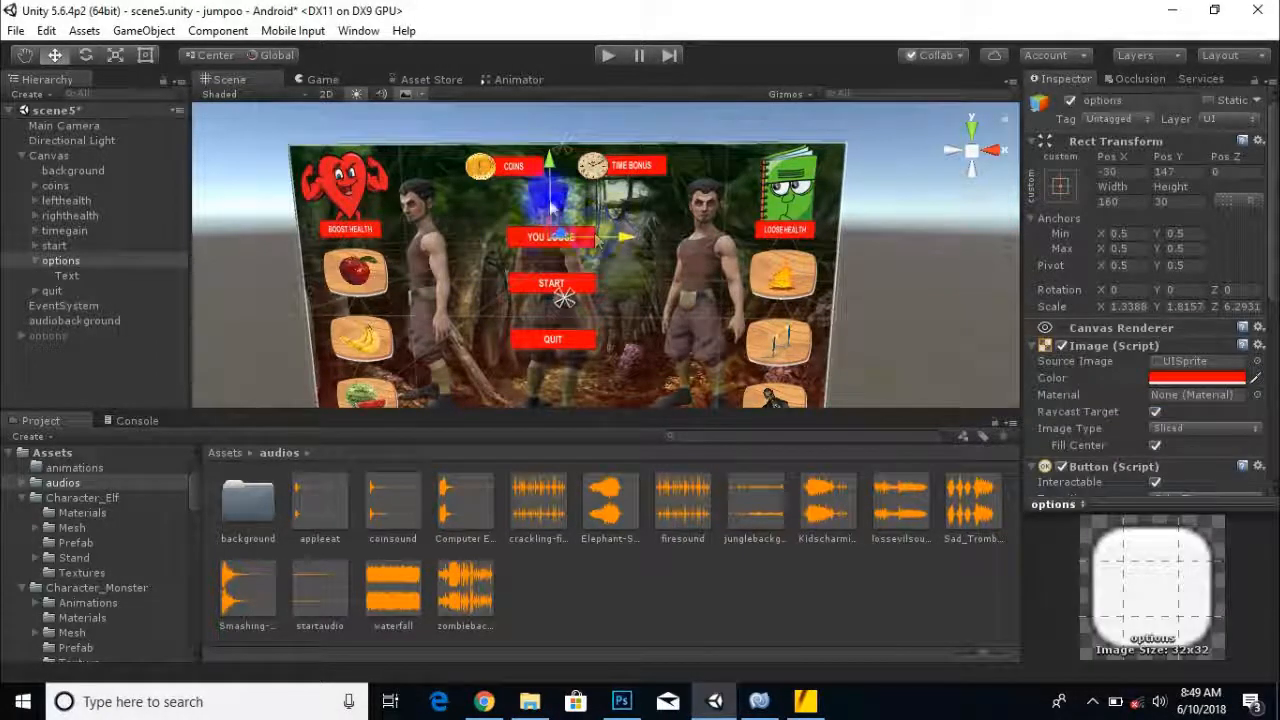
drag(550, 172, 553, 170)
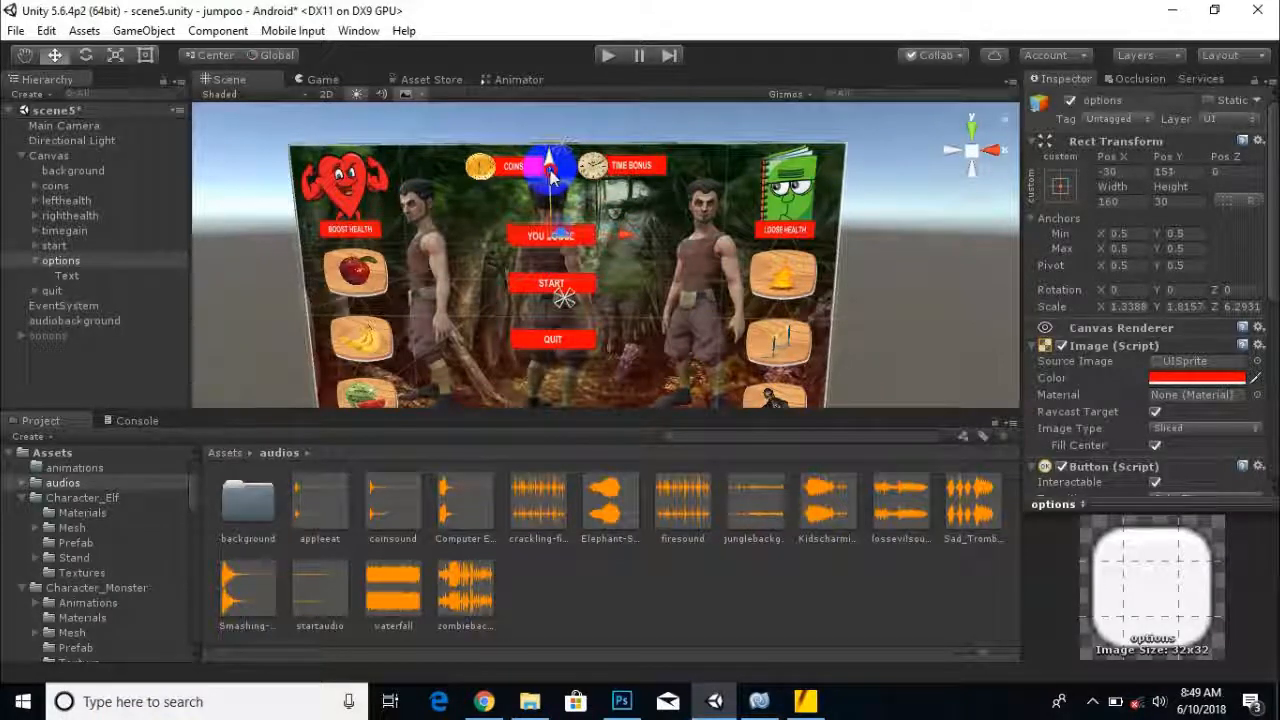
click(115, 55)
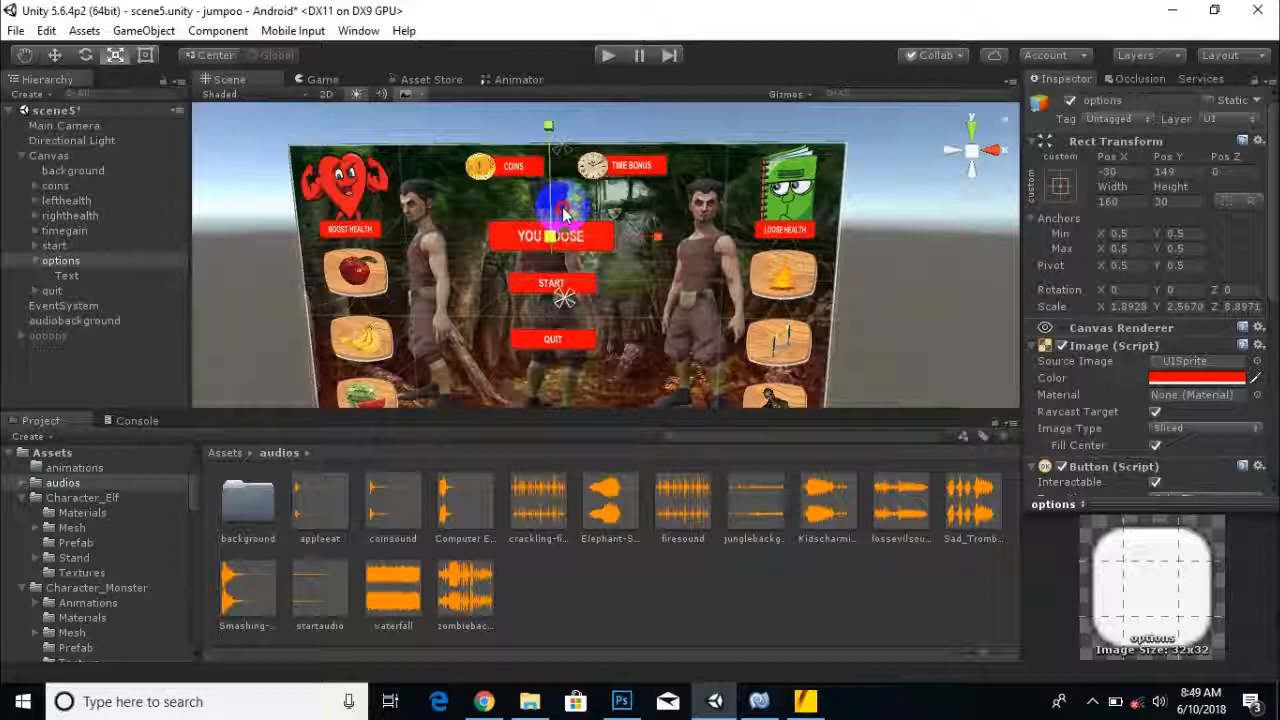
click(55, 55)
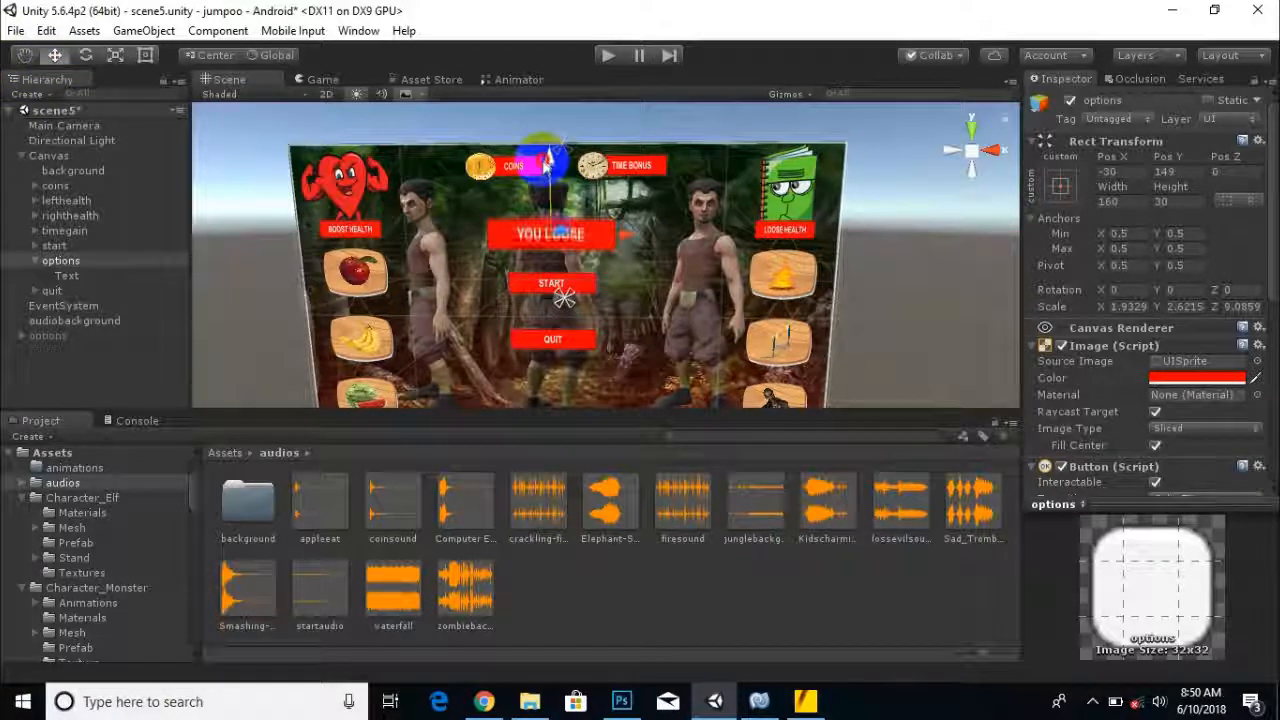
Set the YOU LOOSE button's image color to a dark orange-brown, about 903F00.
click(1197, 378)
click(91, 104)
mouse_move(91, 104)
mouse_down()
mouse_move(23, 214)
mouse_move(186, 215)
mouse_up()
click(146, 148)
drag(146, 148, 170, 149)
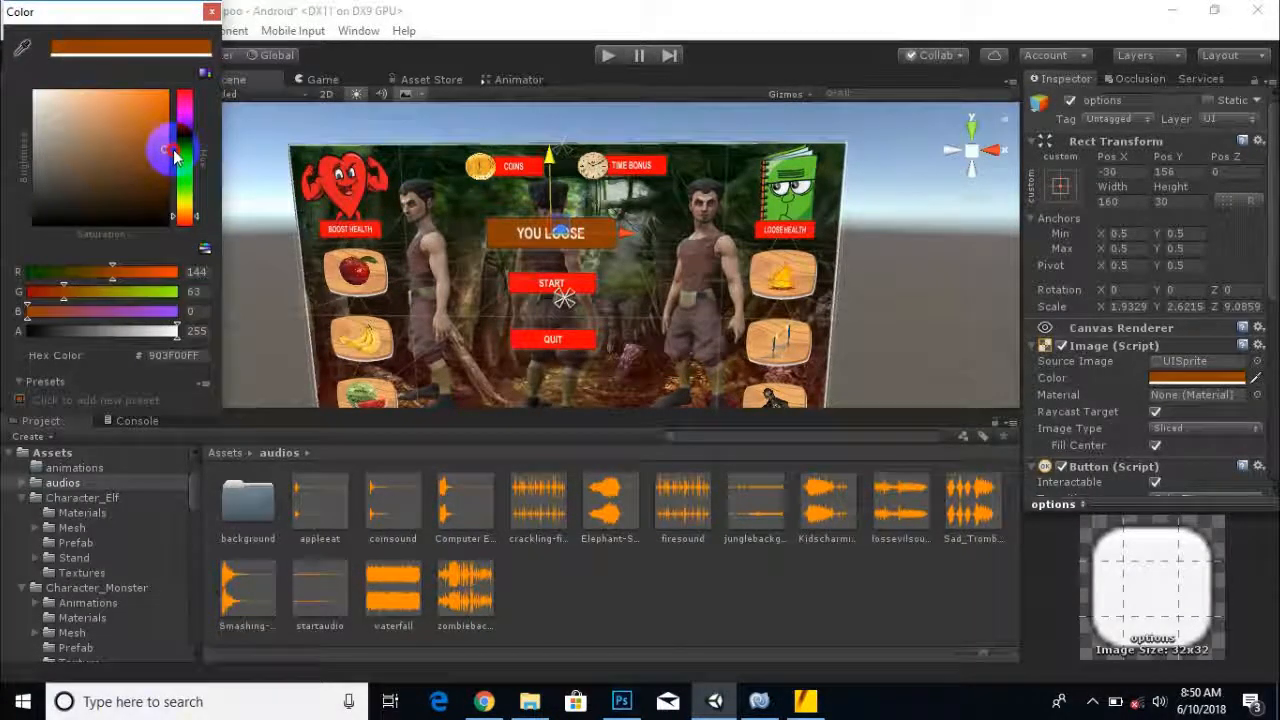
click(623, 284)
click(587, 288)
Remove both On Click actions from the YOU LOOSE button.
click(592, 232)
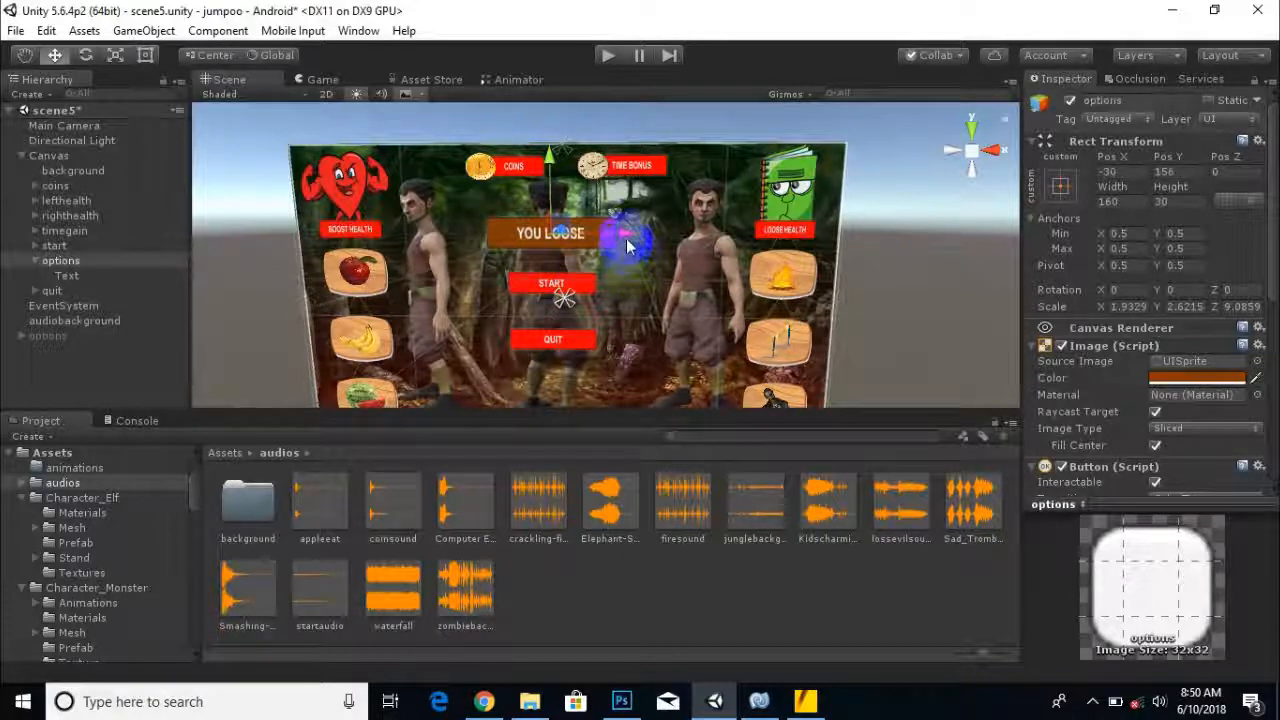
scroll(1143, 448, down, 7)
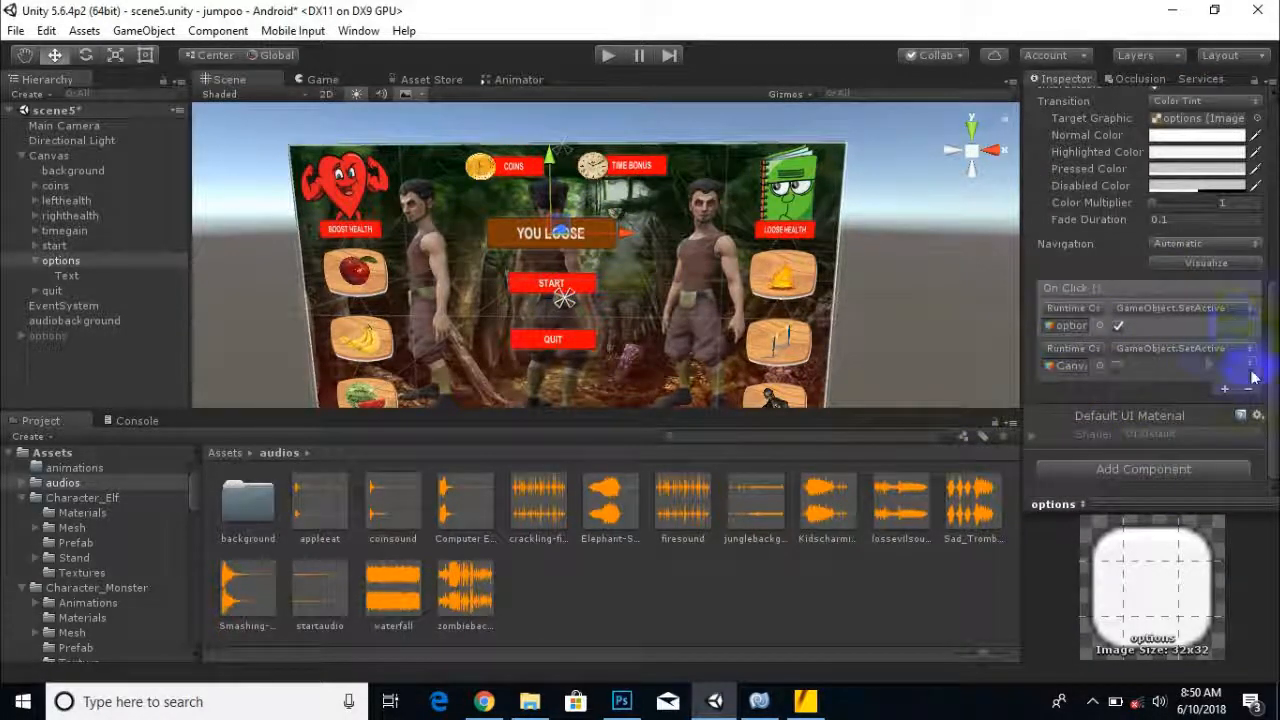
click(1253, 391)
click(1253, 391)
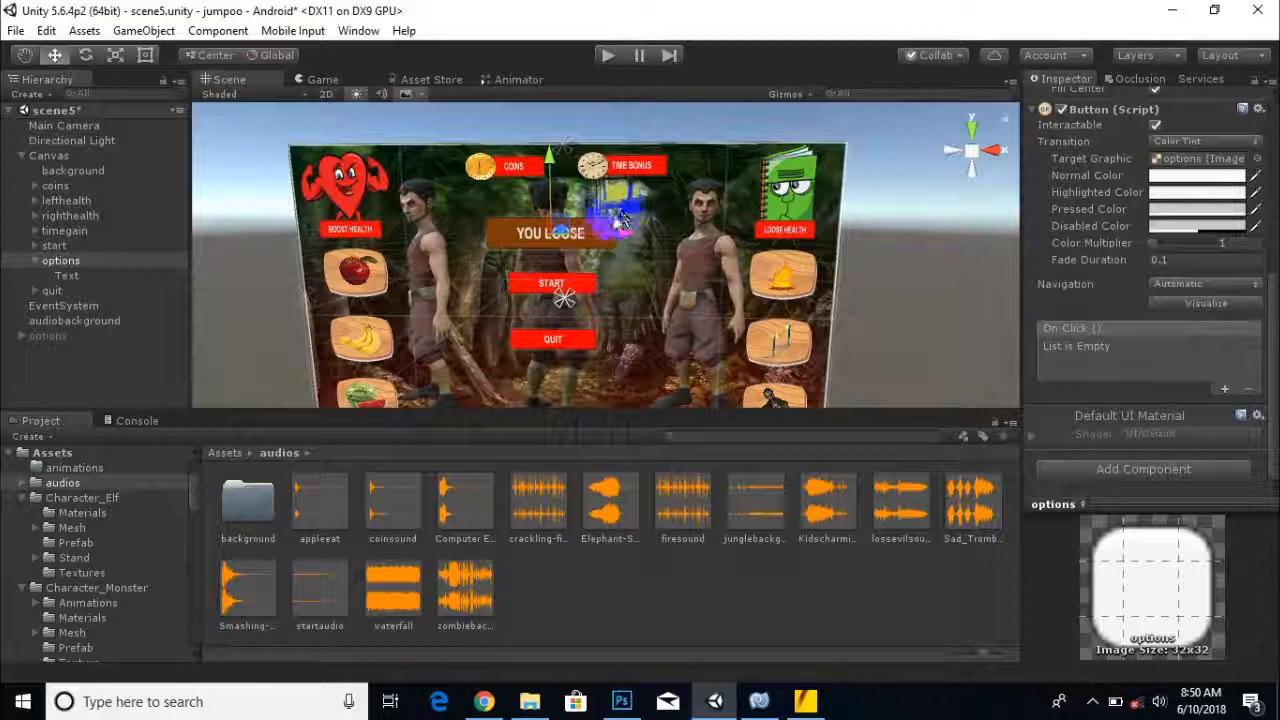
Change the start button's text to RETRY.
click(553, 292)
click(35, 245)
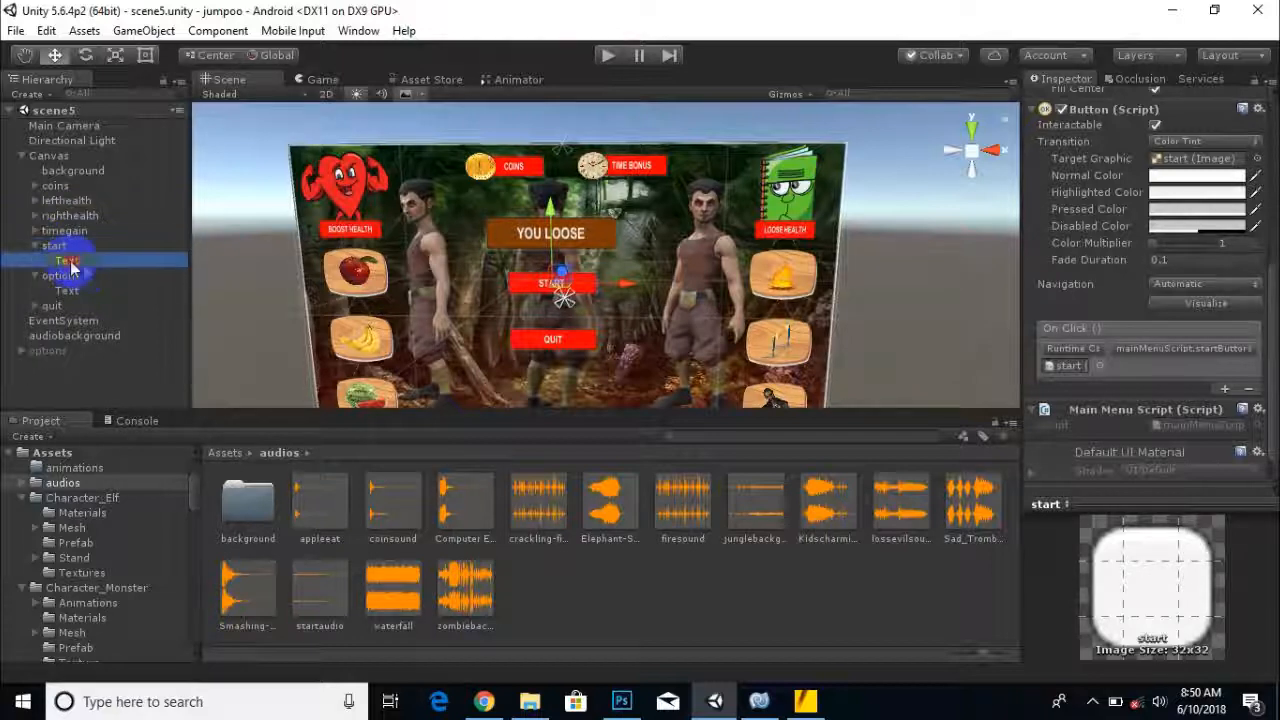
click(66, 260)
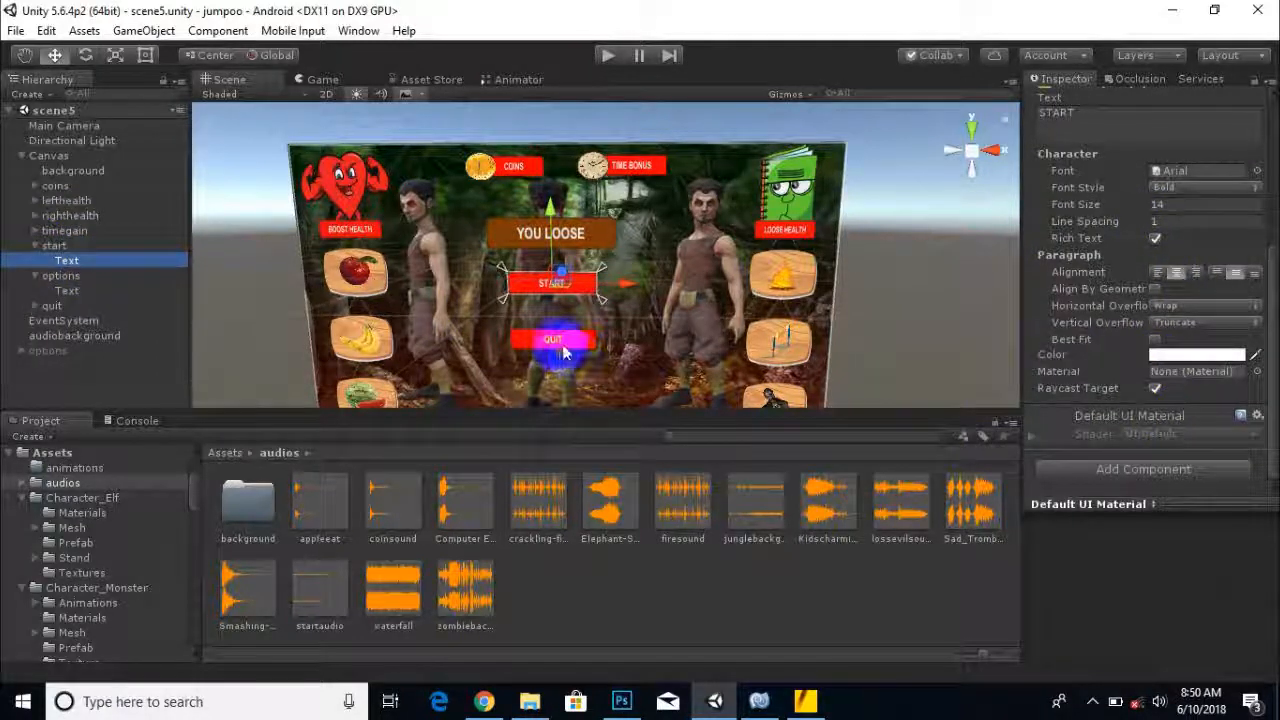
scroll(1206, 334, up, 2)
drag(1086, 224, 1021, 222)
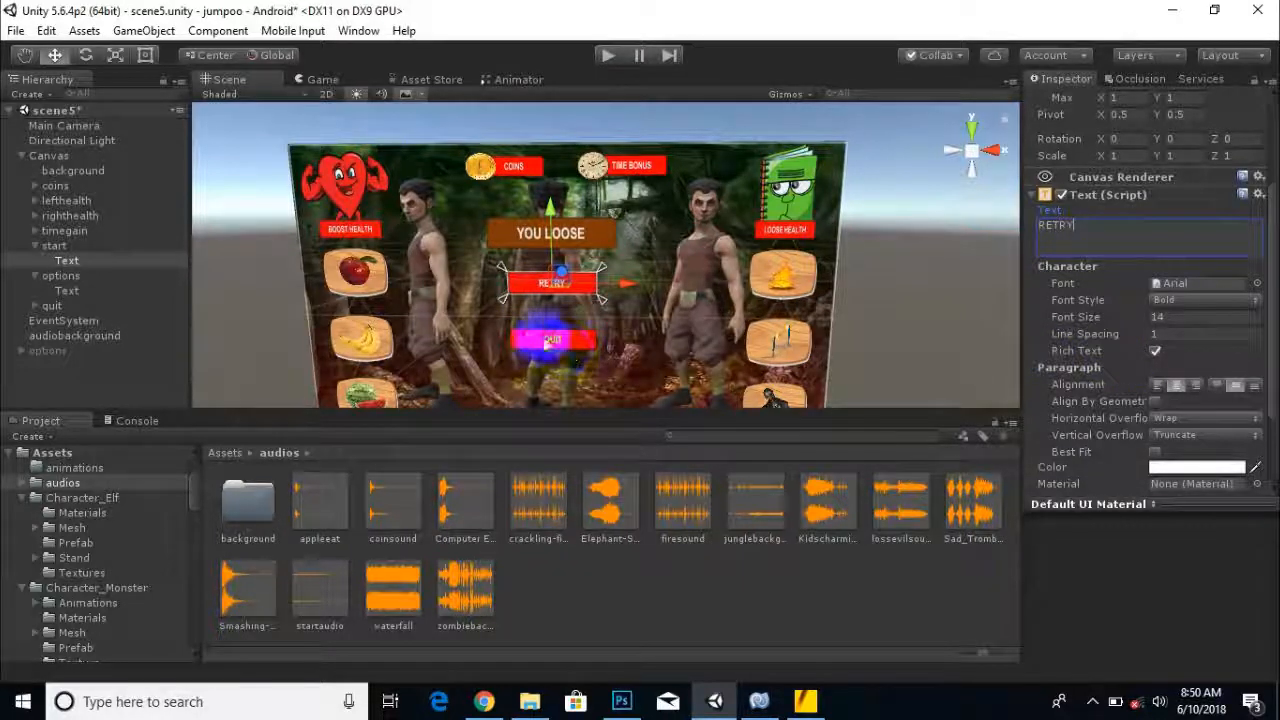
Remove the Main Menu Script component and the On Click action from the RETRY button.
click(54, 245)
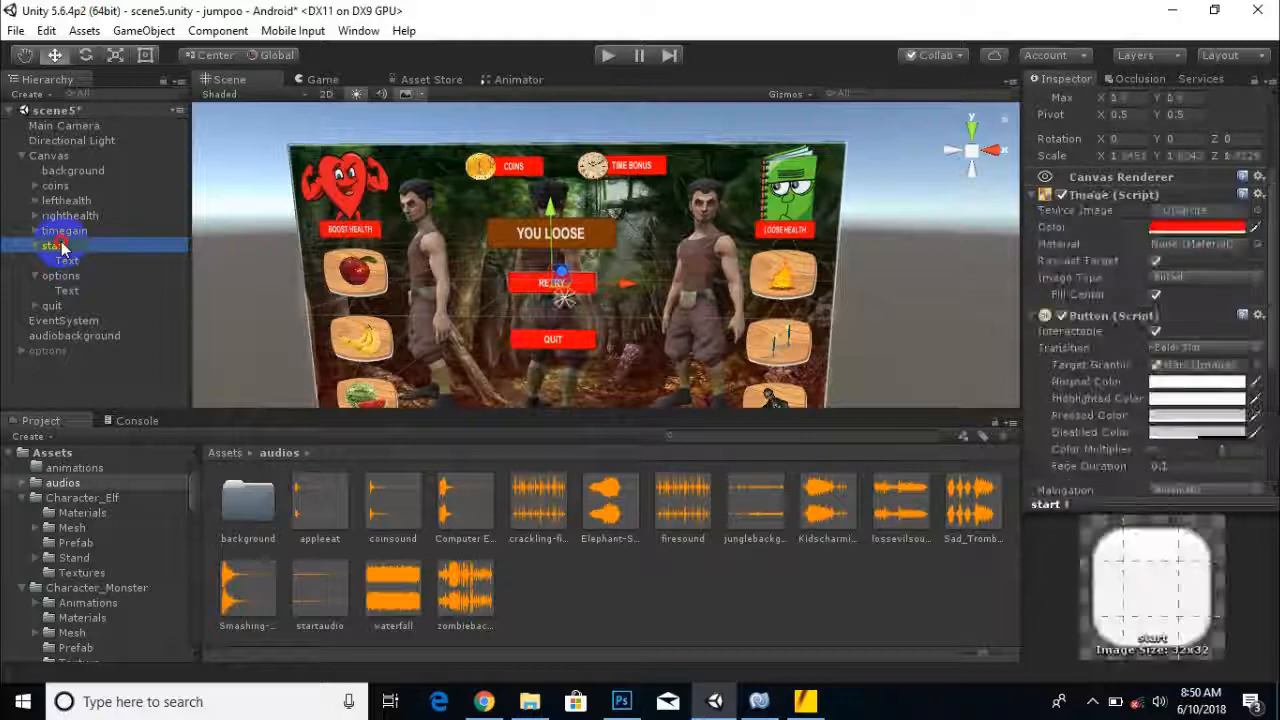
click(220, 460)
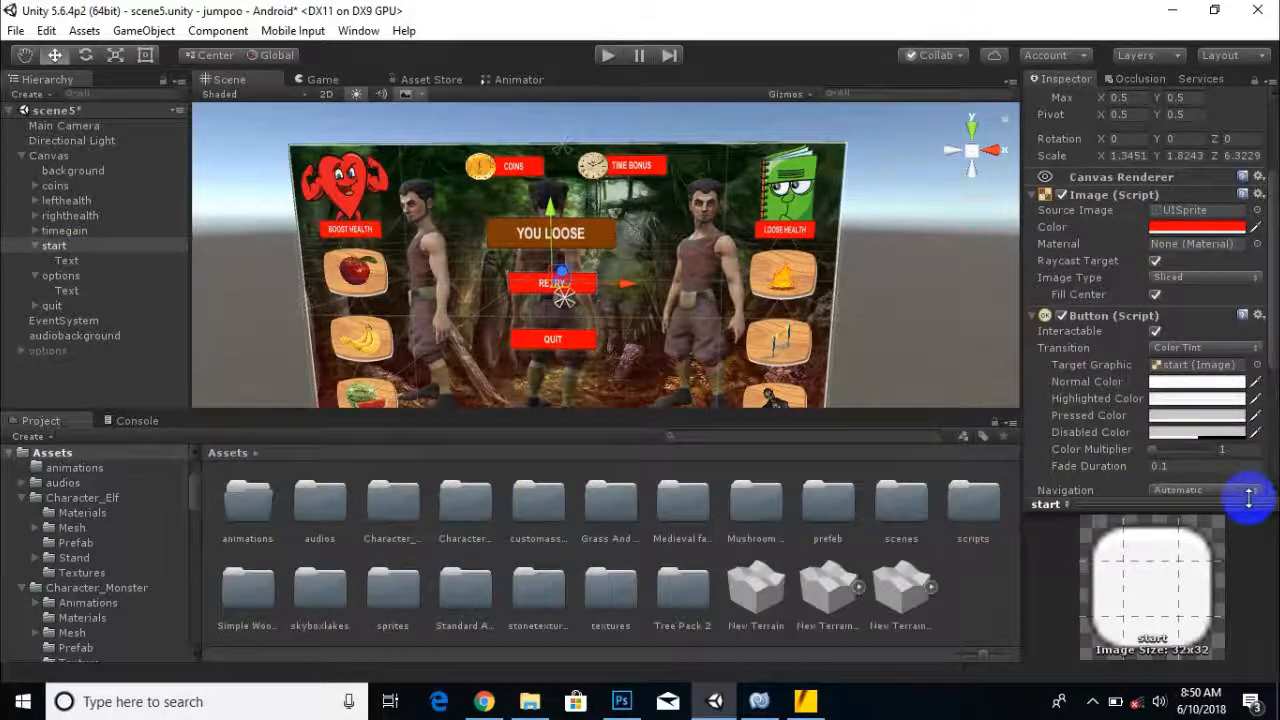
scroll(1140, 420, down, 4)
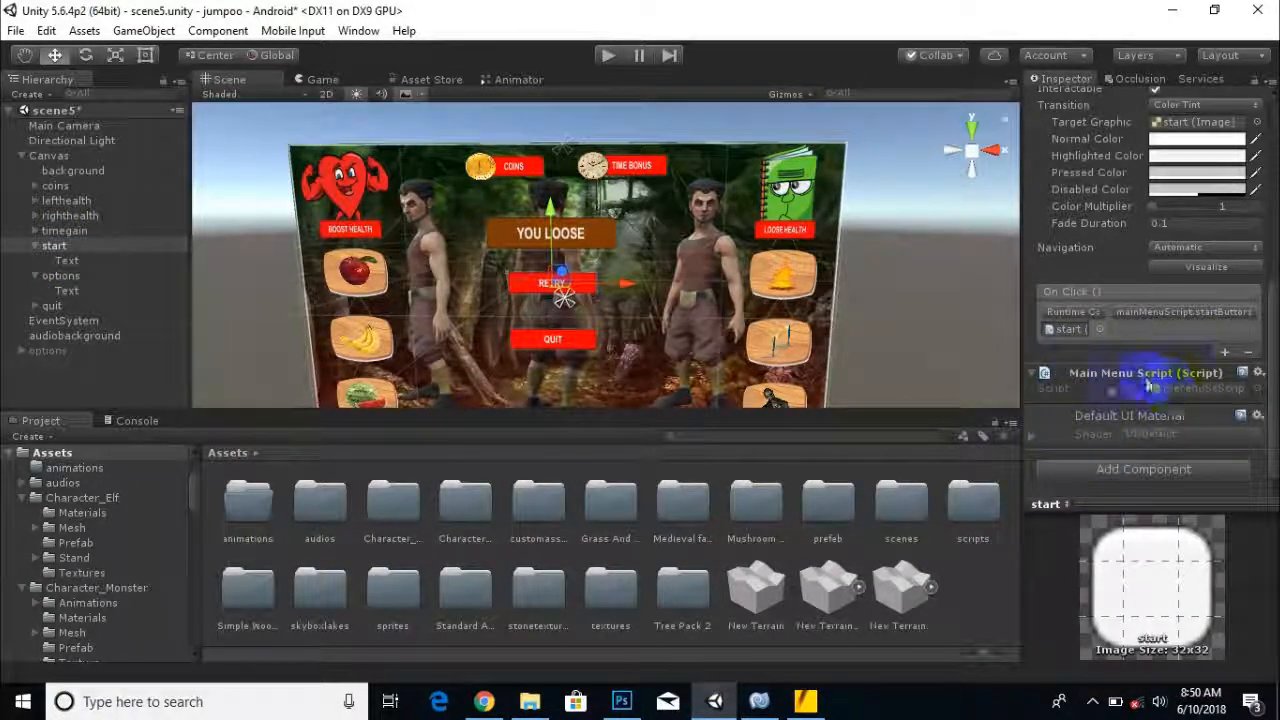
click(1259, 373)
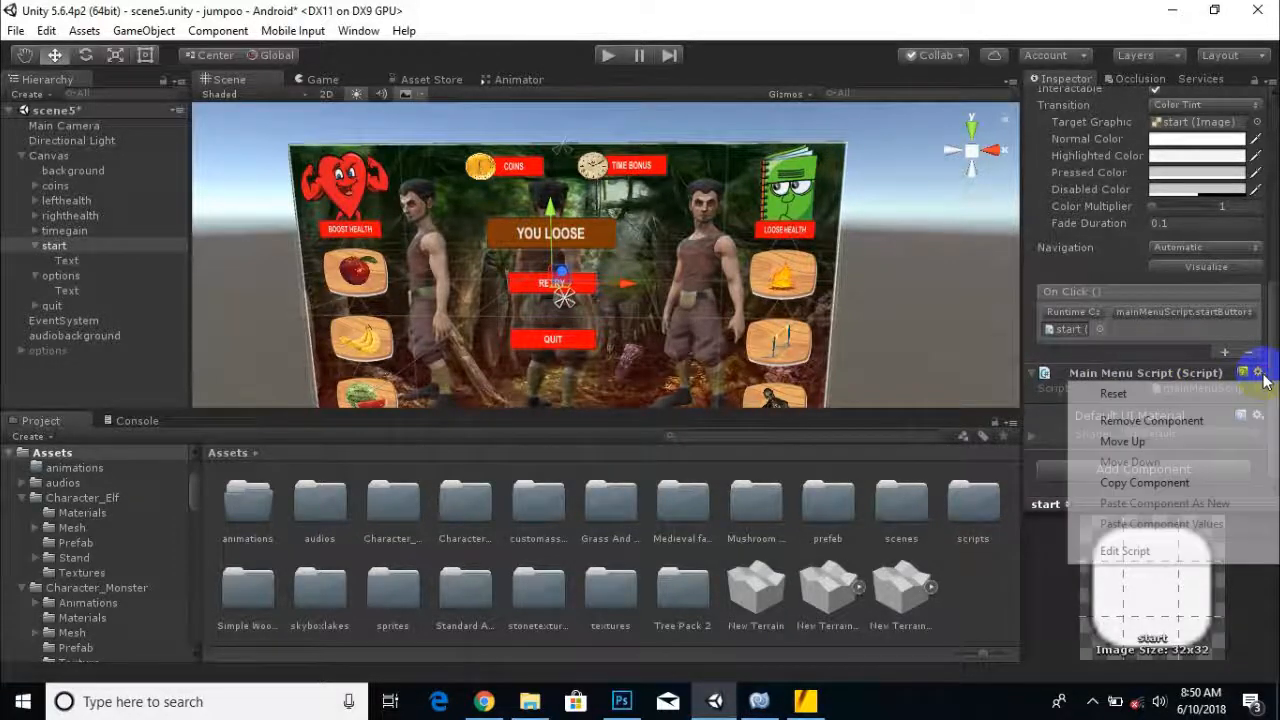
click(1184, 424)
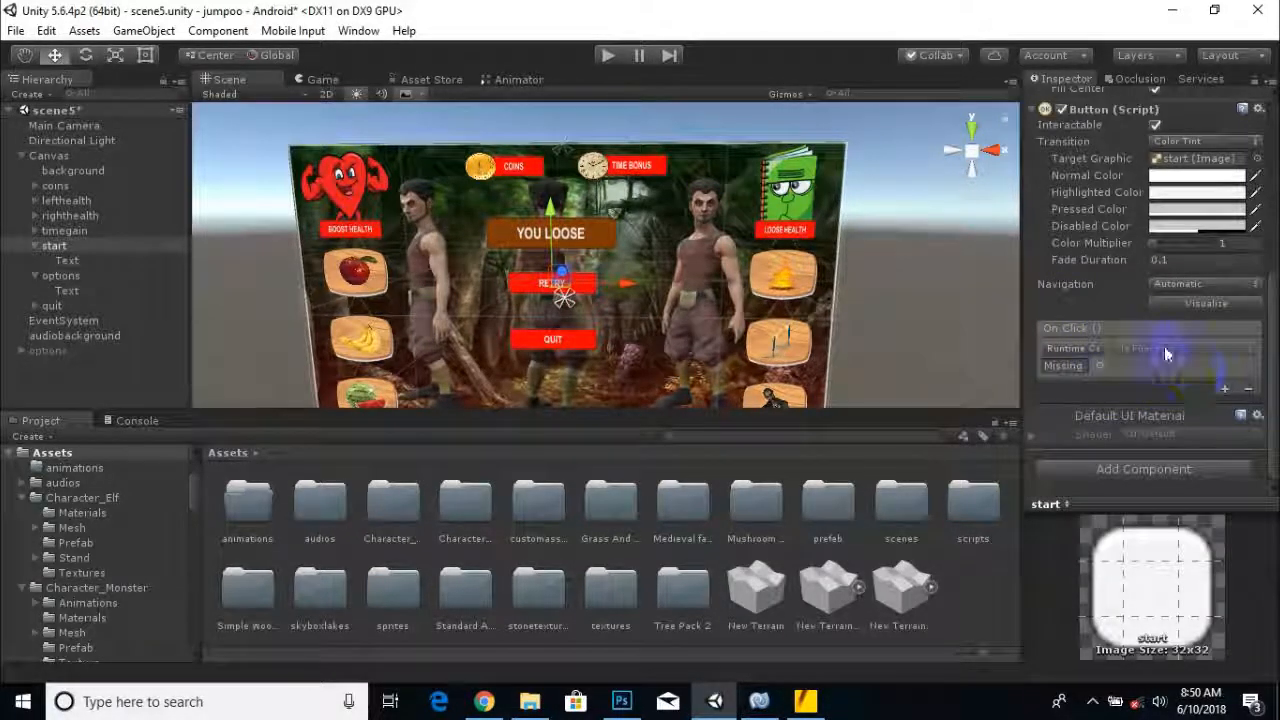
click(1248, 388)
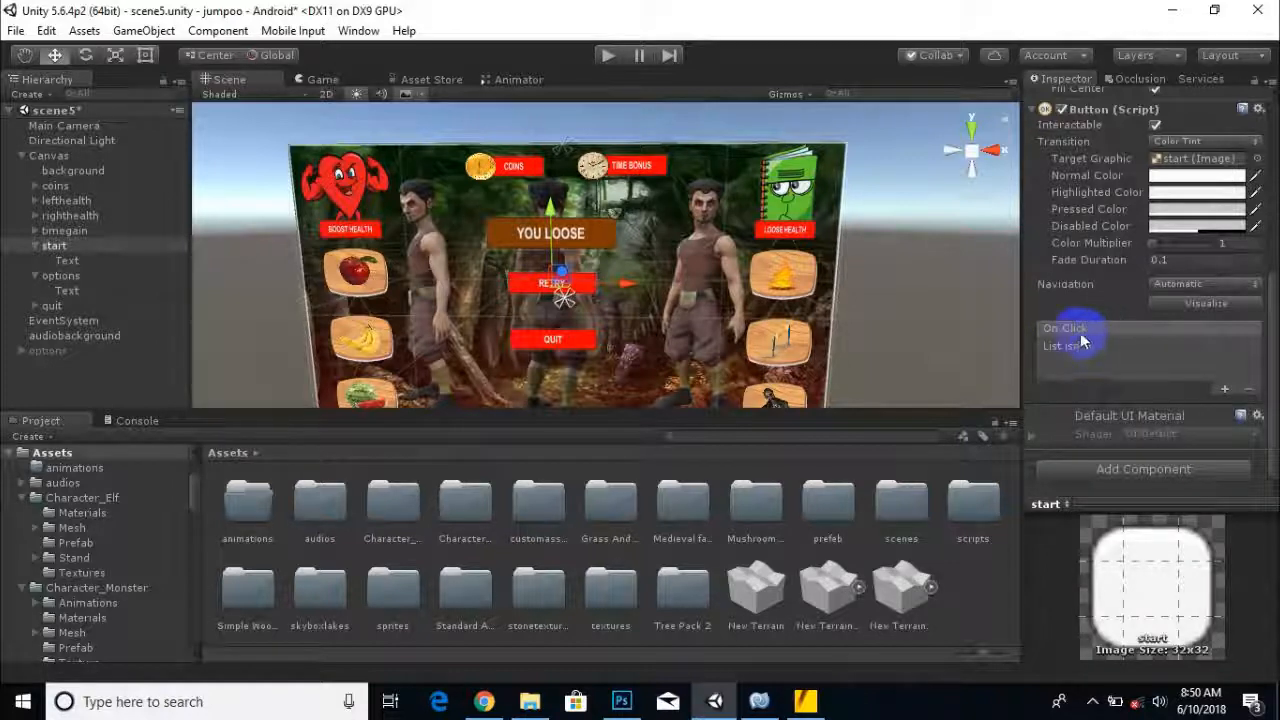
Move the QUIT button up to just below the RETRY button, and open the project's scripts folder.
click(560, 340)
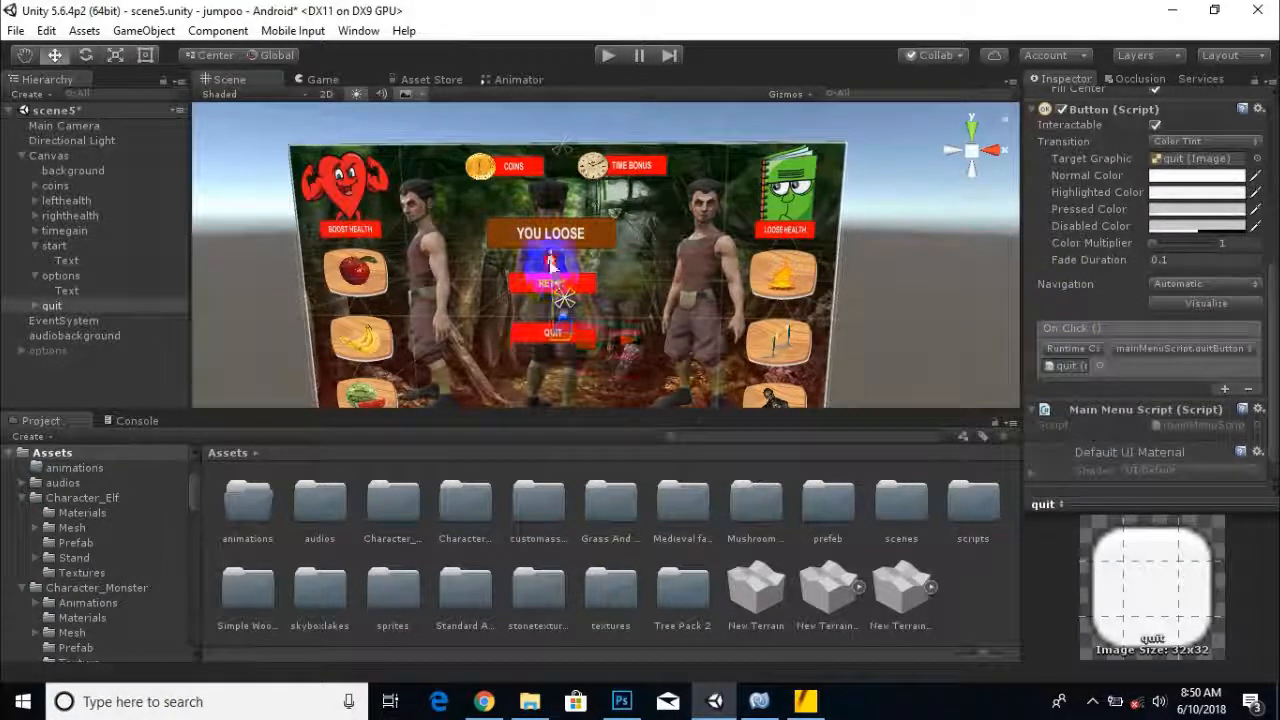
drag(549, 262, 548, 252)
click(937, 263)
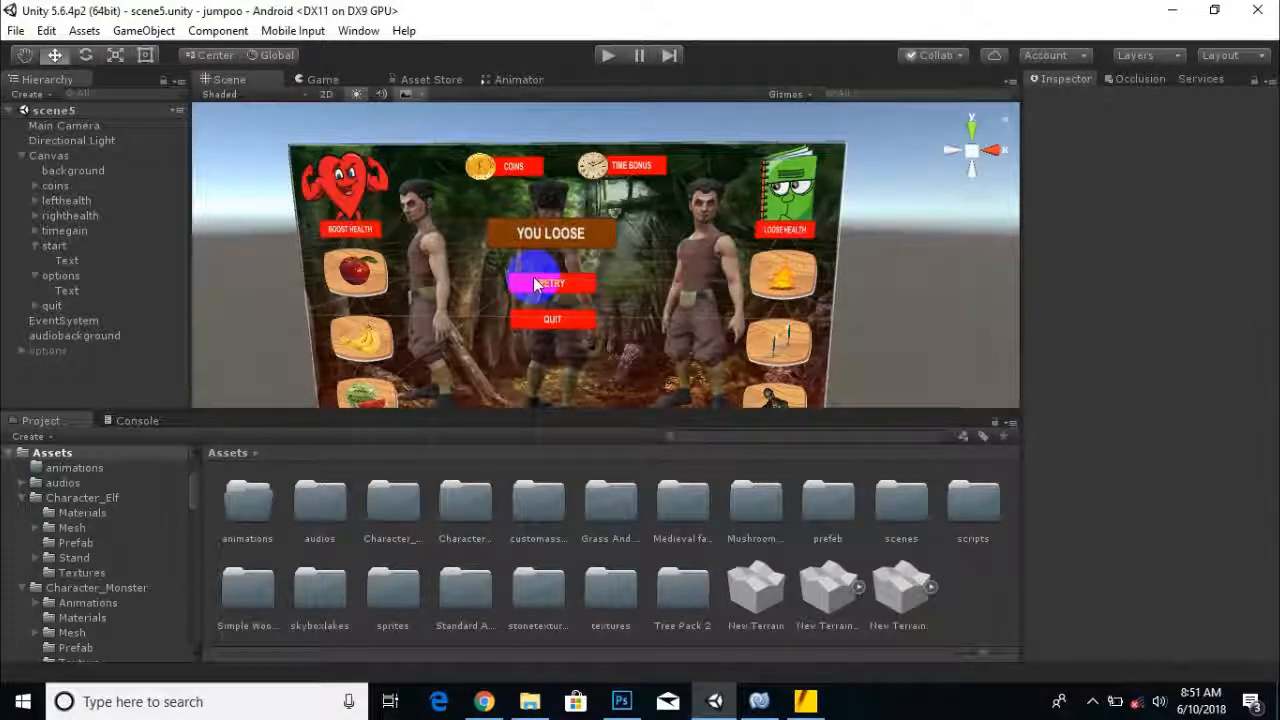
double_click(958, 510)
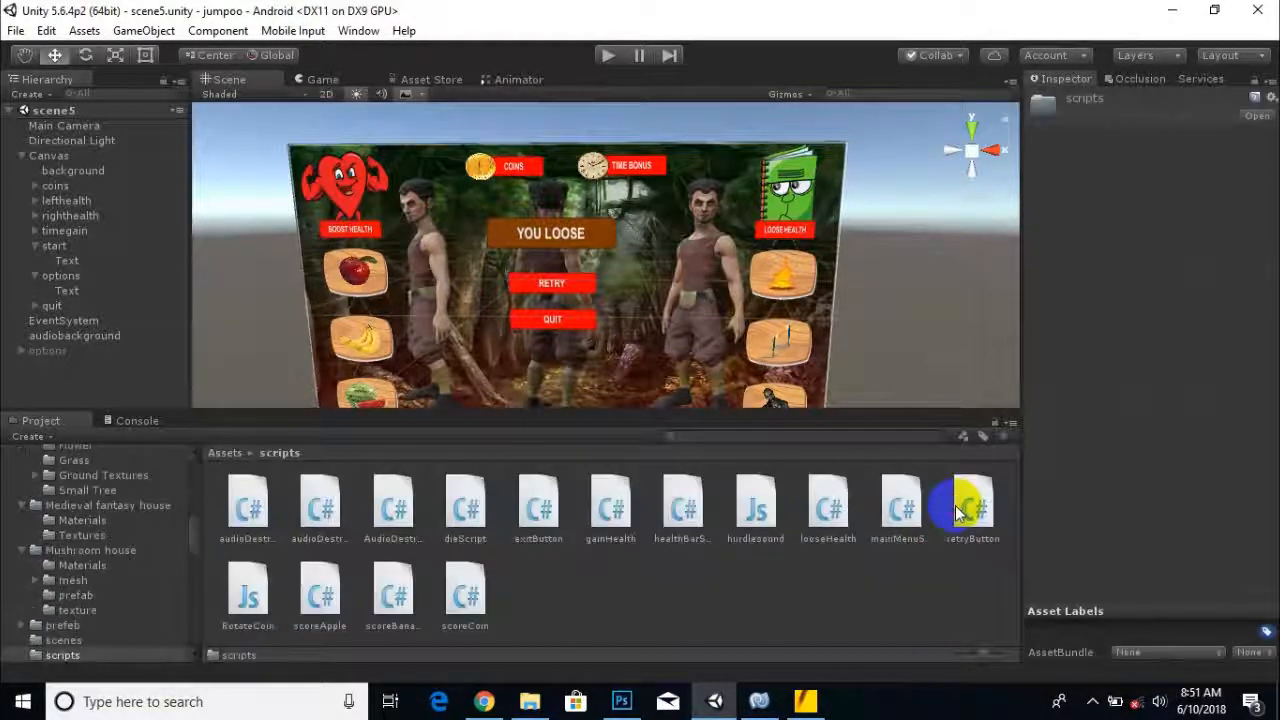
right_click(473, 597)
click(594, 627)
right_click(560, 593)
mouse_move(700, 251)
click(850, 245)
click(763, 565)
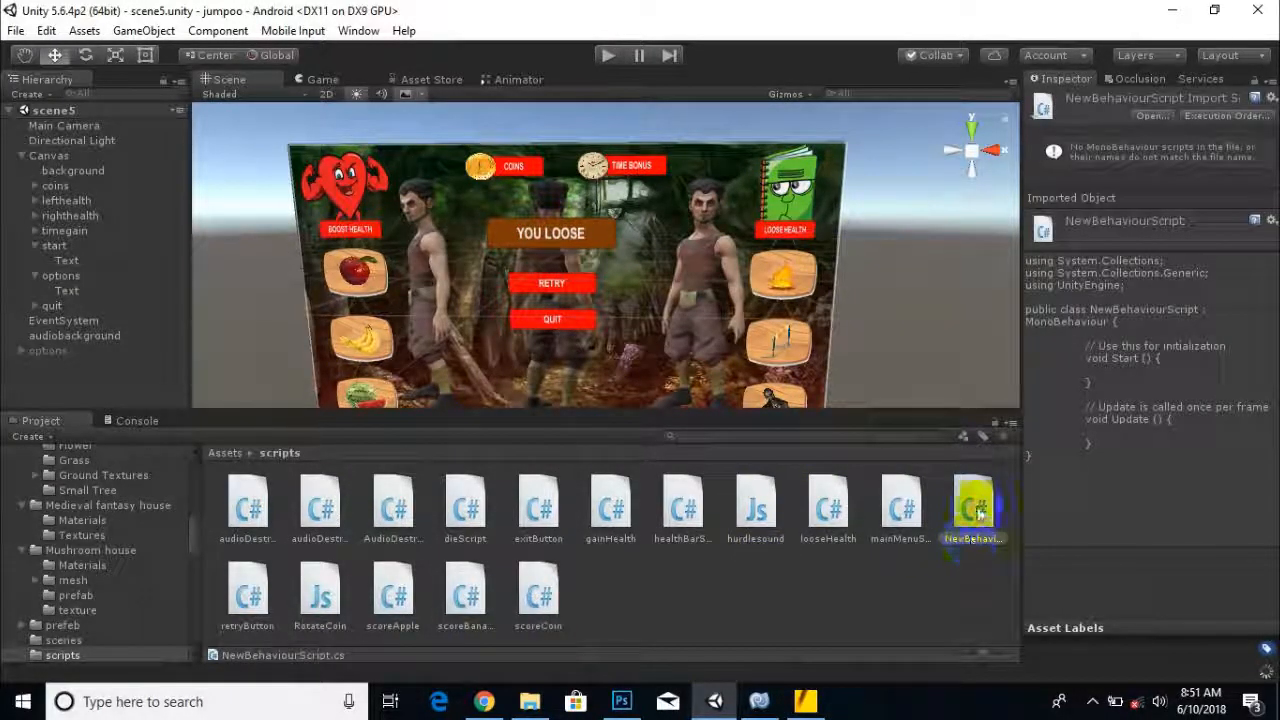
key(Delete)
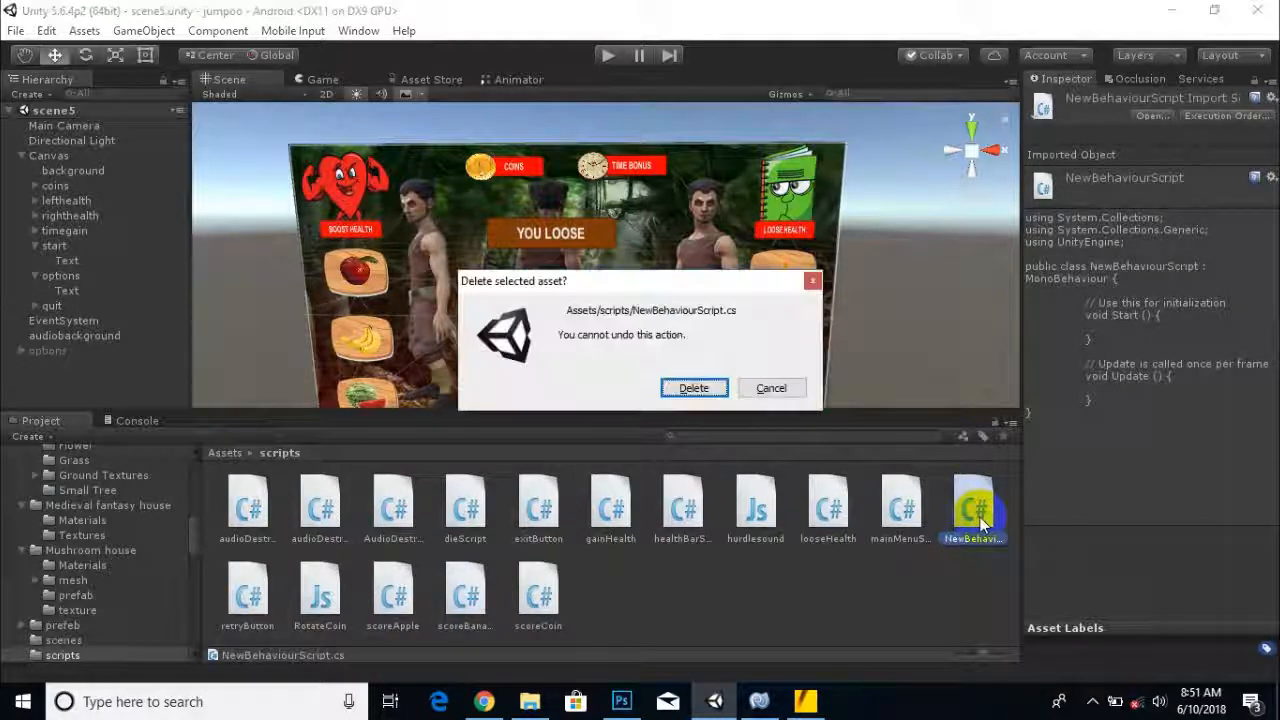
click(688, 390)
Create a C# script named retryBack in the scripts folder.
right_click(735, 580)
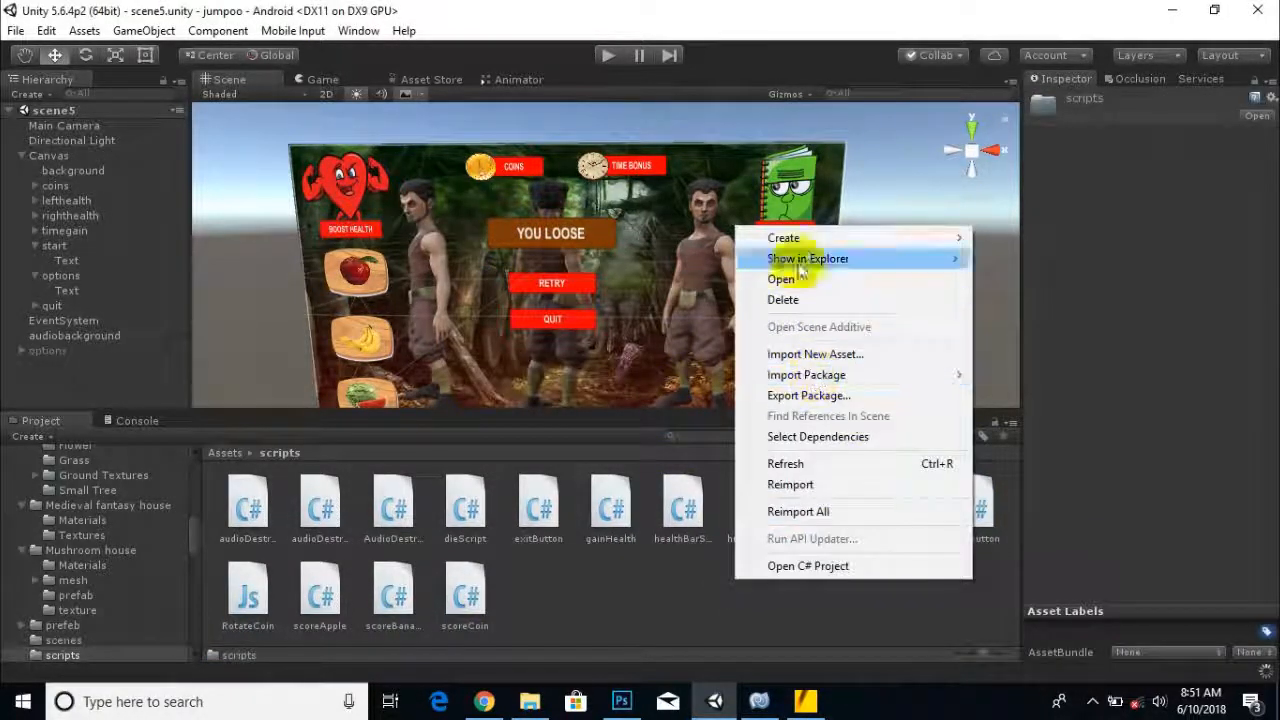
mouse_move(800, 236)
click(1010, 246)
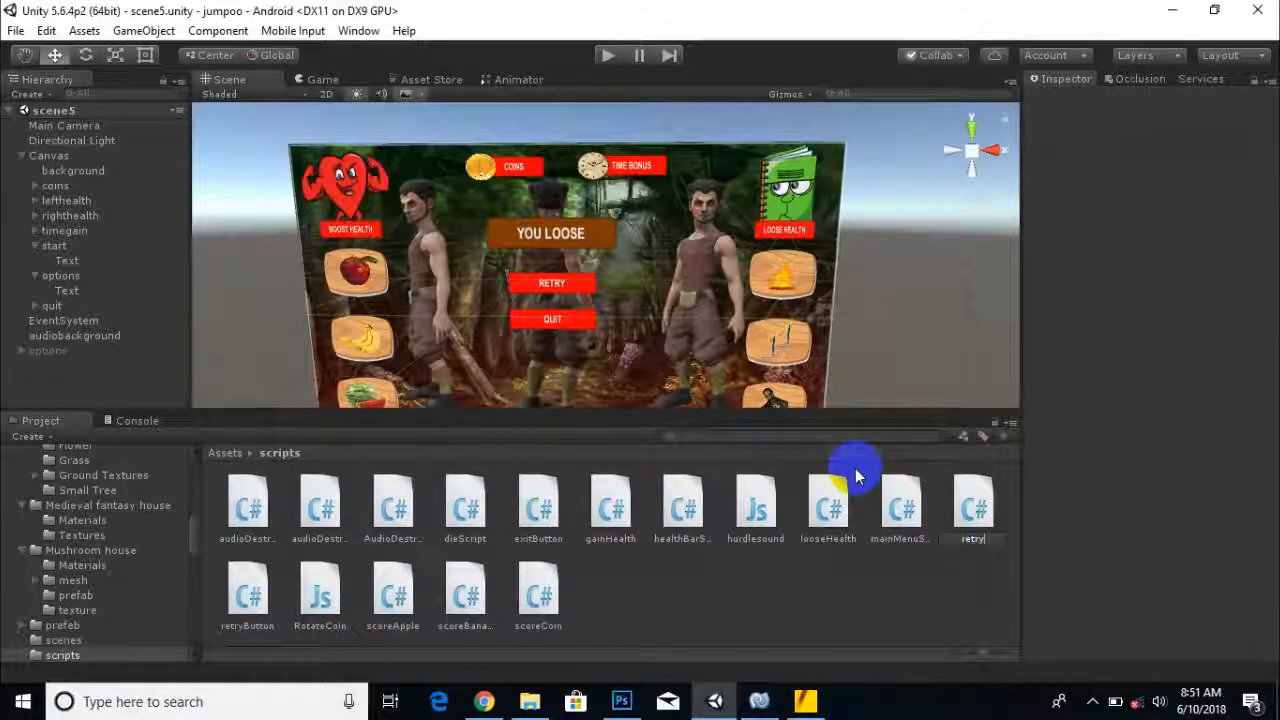
text(retryBack)
key(Return)
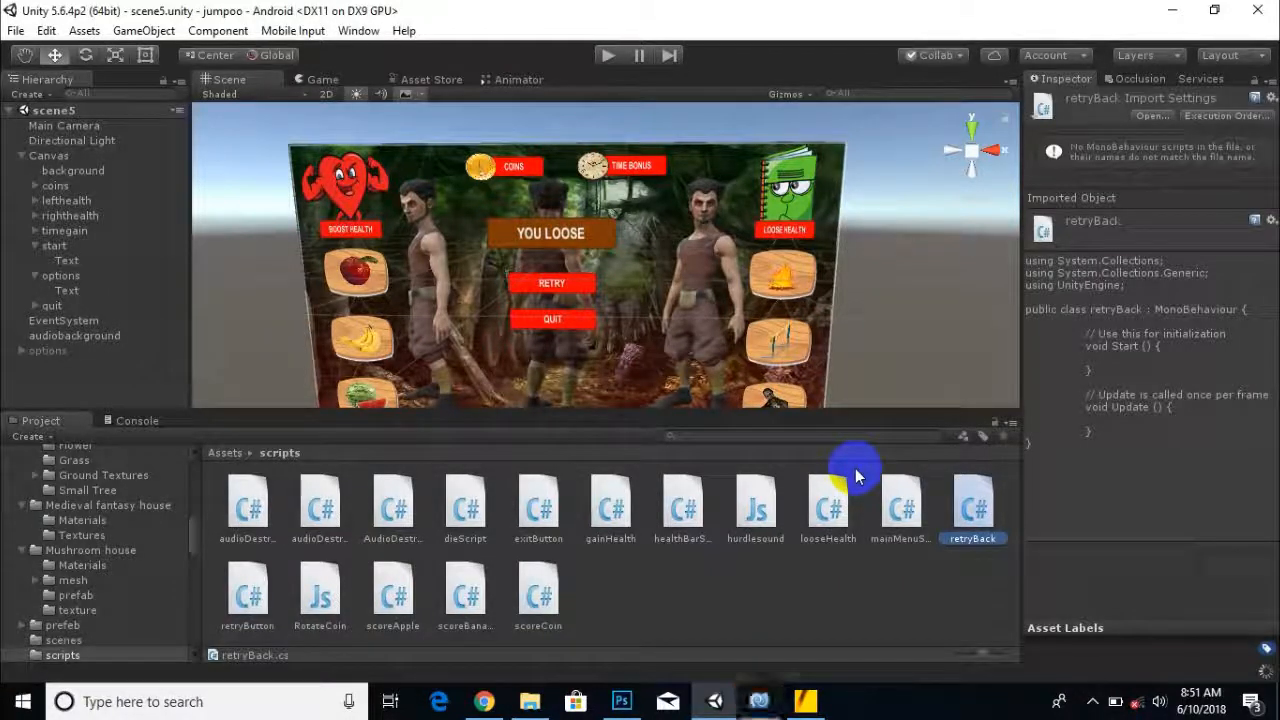
Switch to MonoDevelop and copy the SceneManager.LoadScene line from dieScript.
click(760, 700)
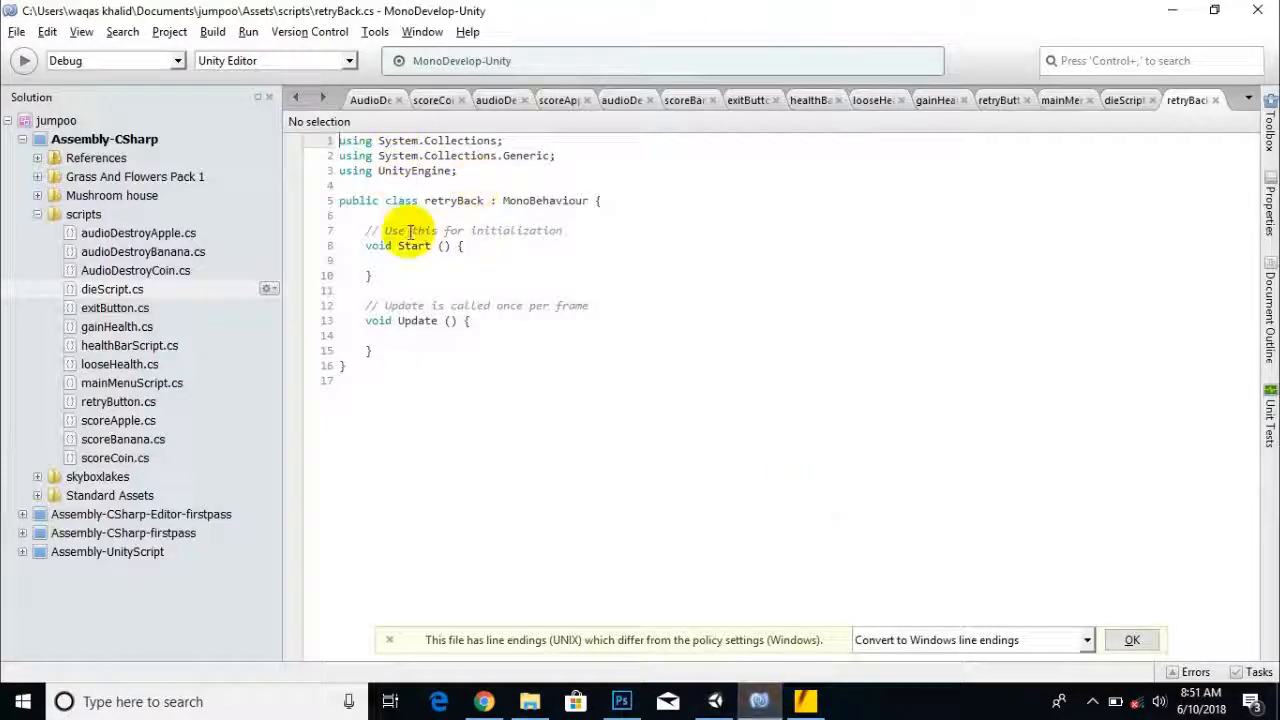
click(1122, 100)
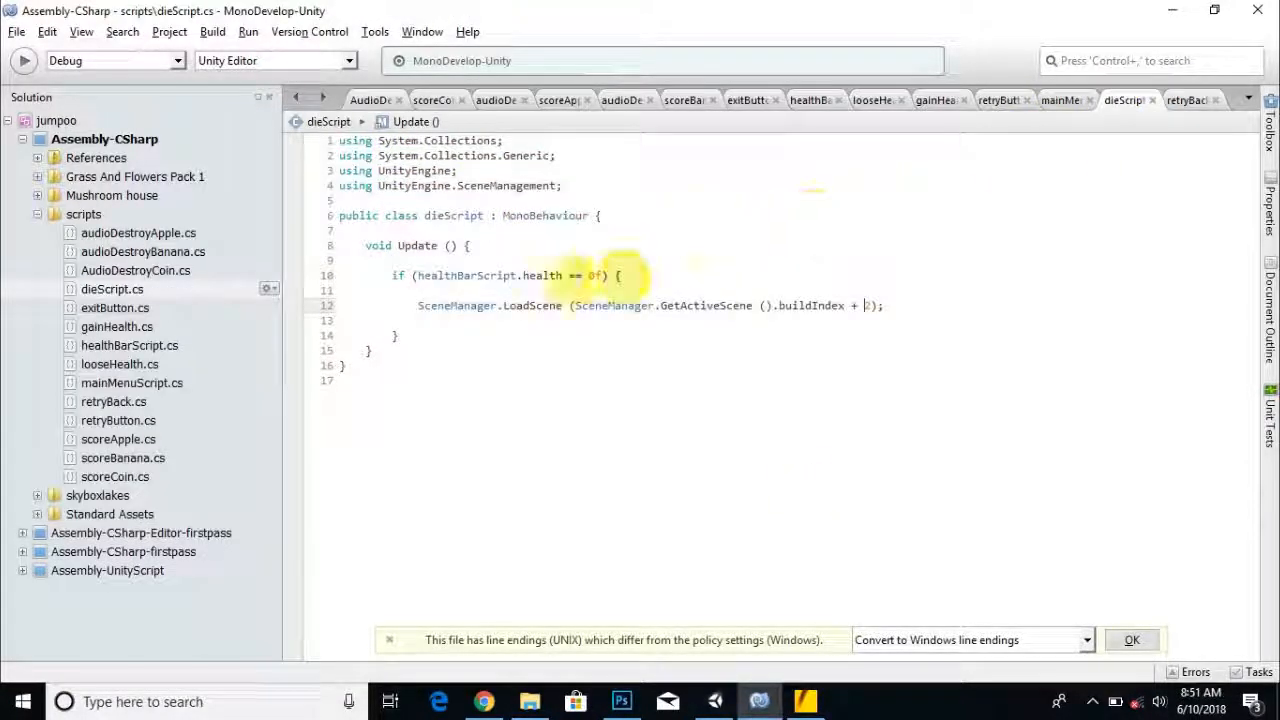
drag(420, 307, 905, 309)
key(ctrl+c)
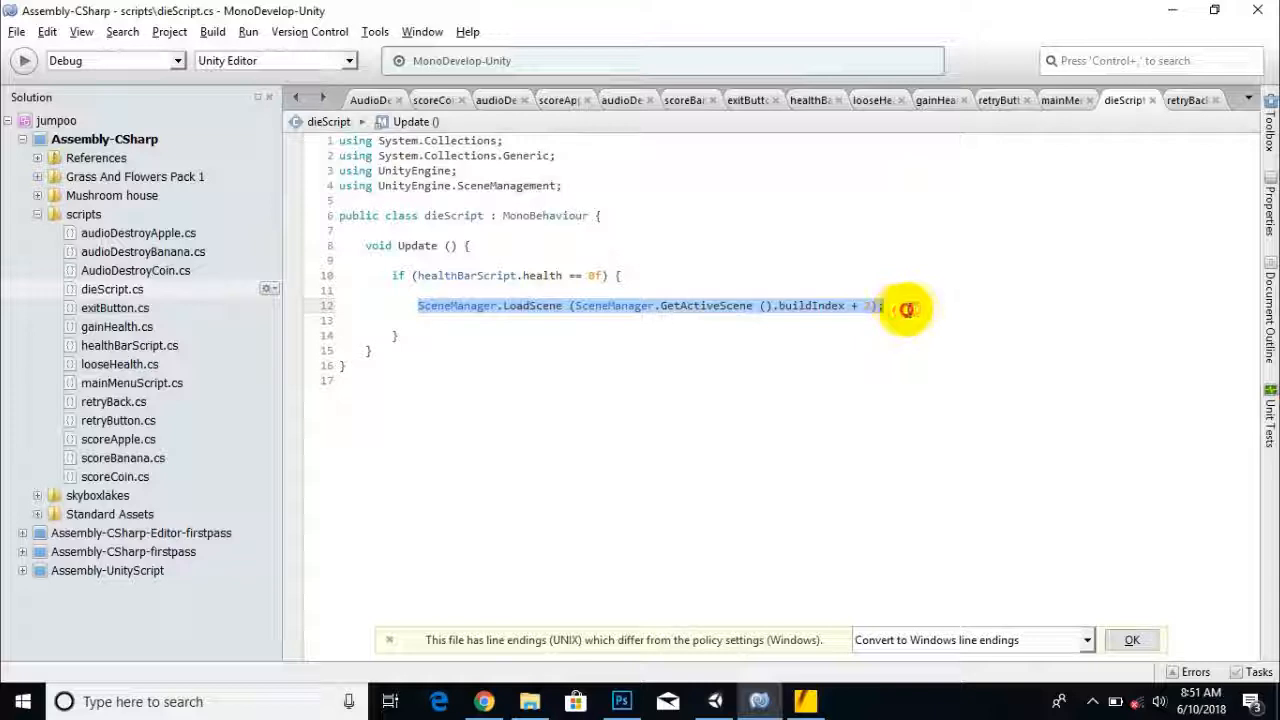
In retryBack, turn Start into a public void method named moveBack containing the copied LoadScene line, and remove the Update method.
click(1190, 100)
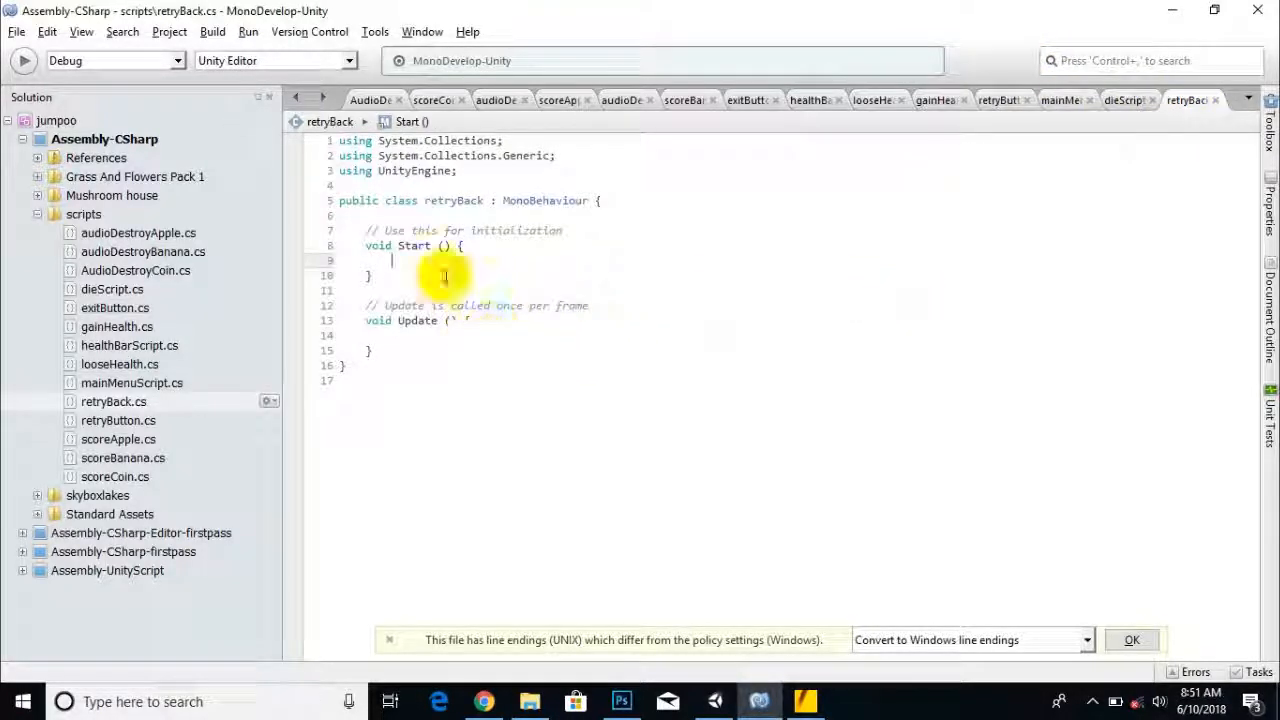
double_click(414, 246)
click(366, 245)
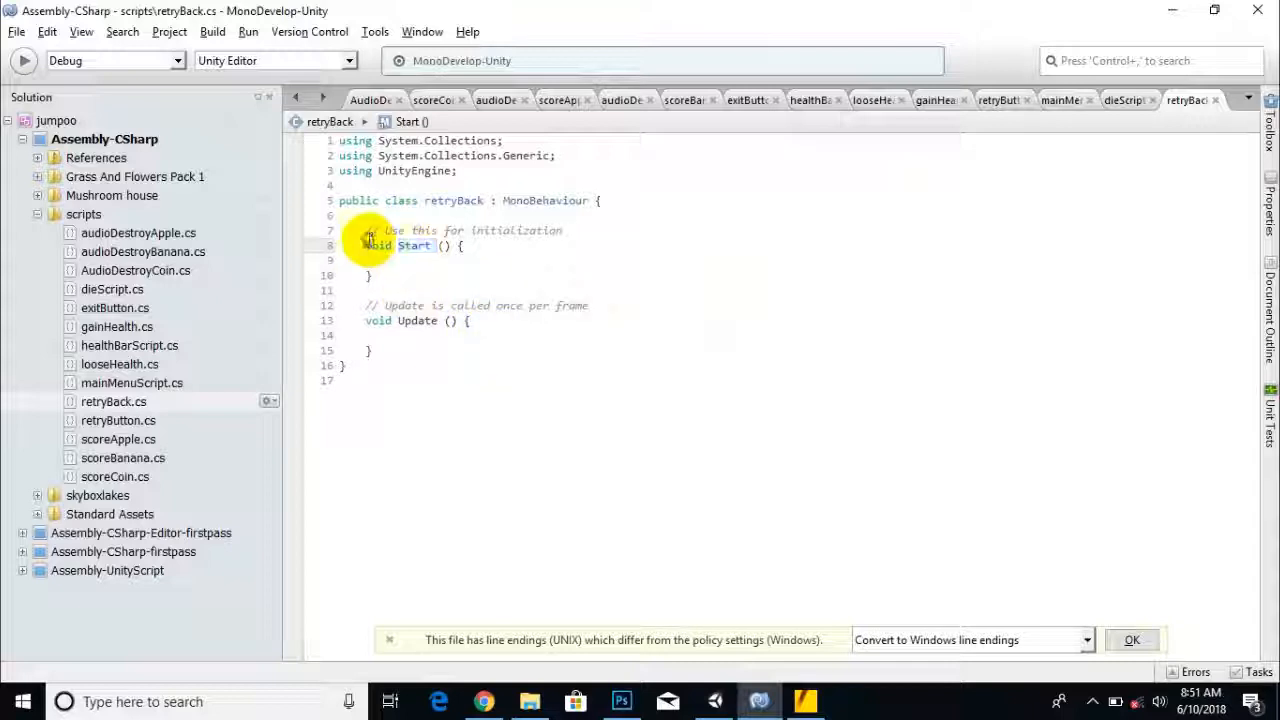
text(public)
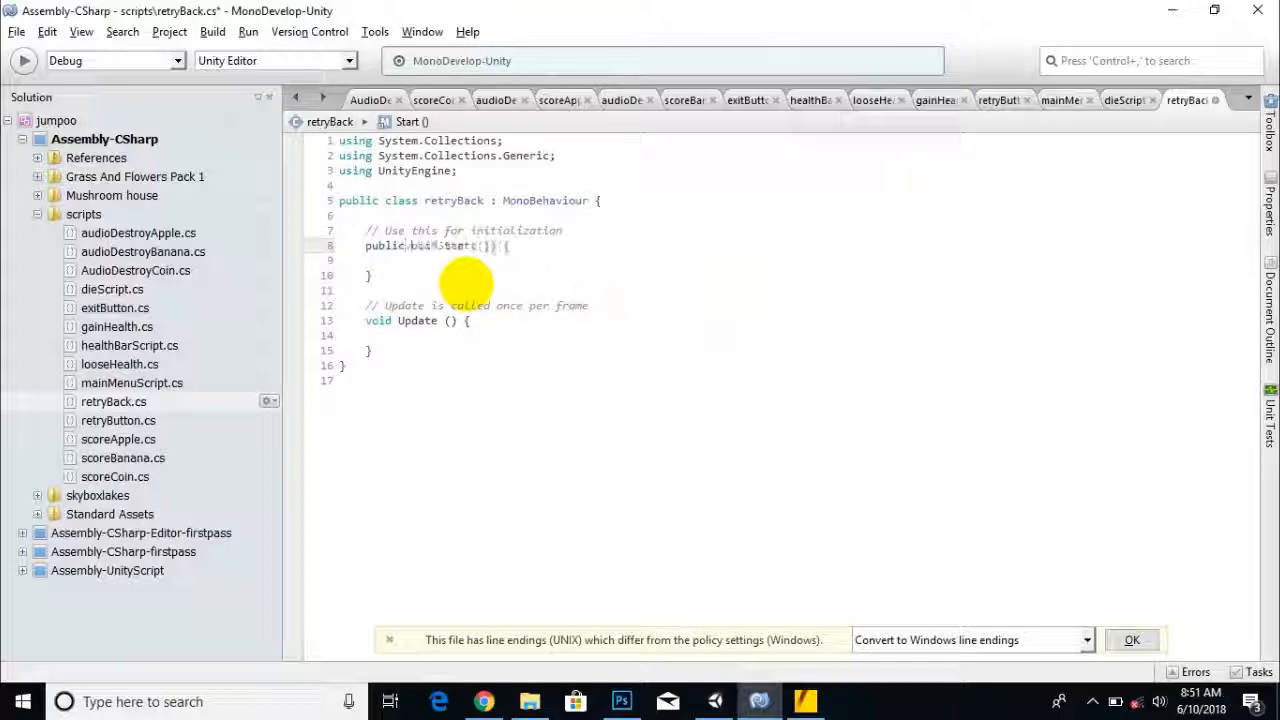
drag(478, 246, 437, 246)
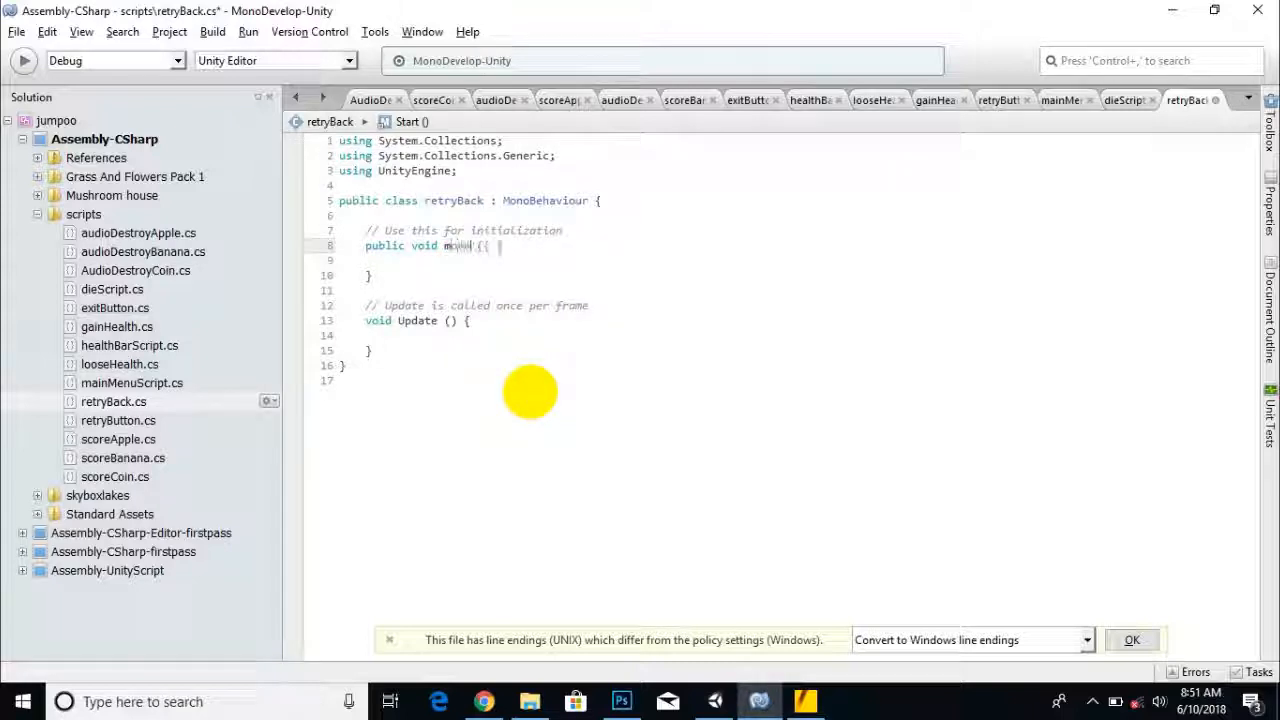
text(moveBack)
drag(374, 352, 362, 265)
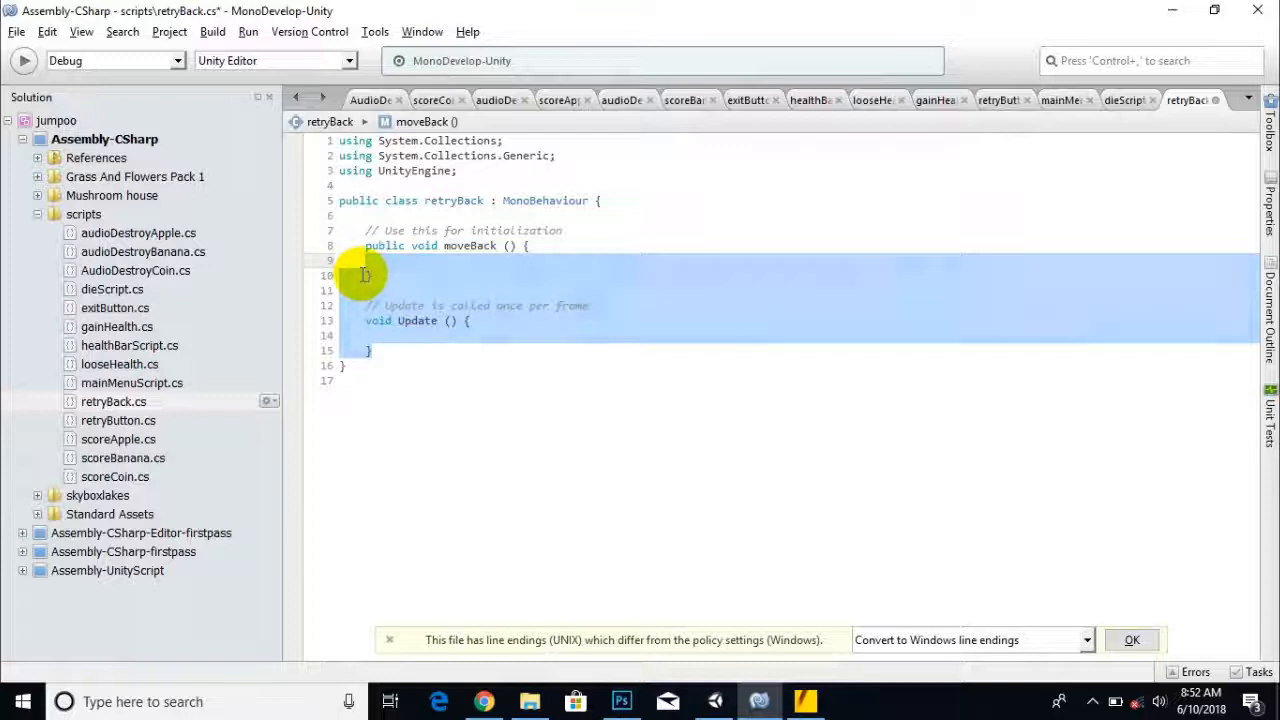
key(ctrl+v)
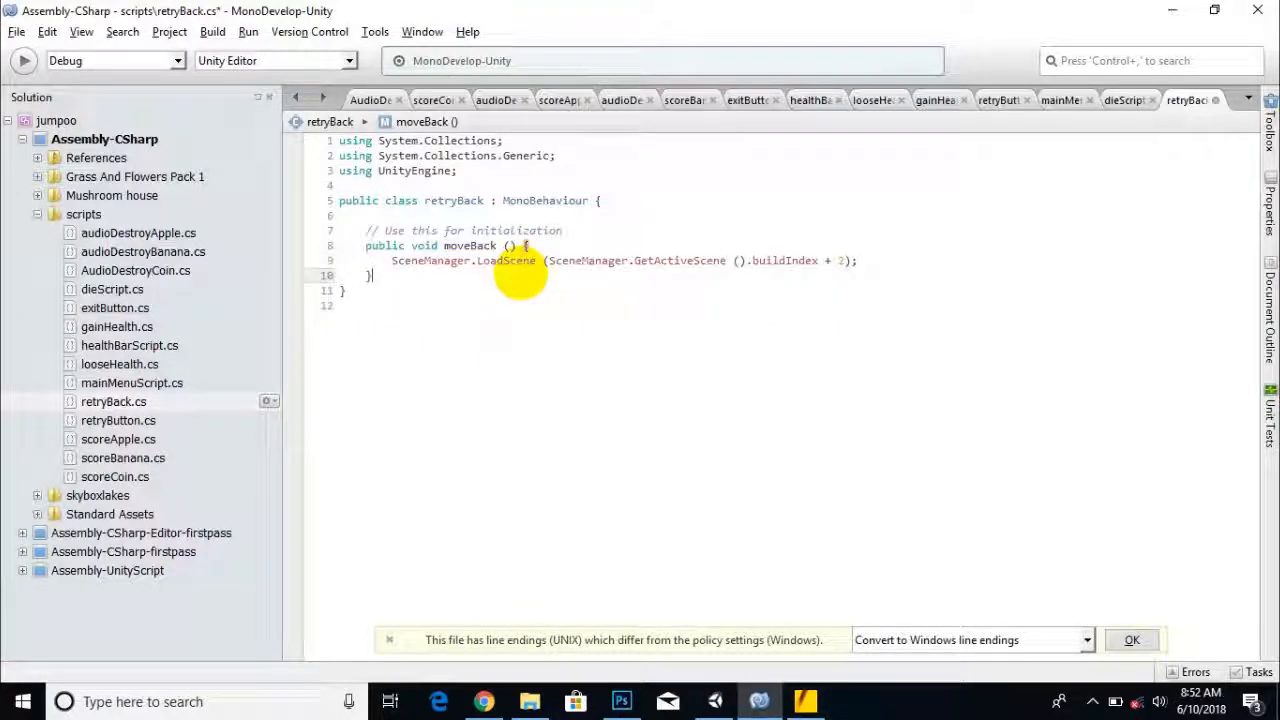
Add the directive using UnityEngine.SceneManagement; below the other using lines of retryBack.
click(490, 175)
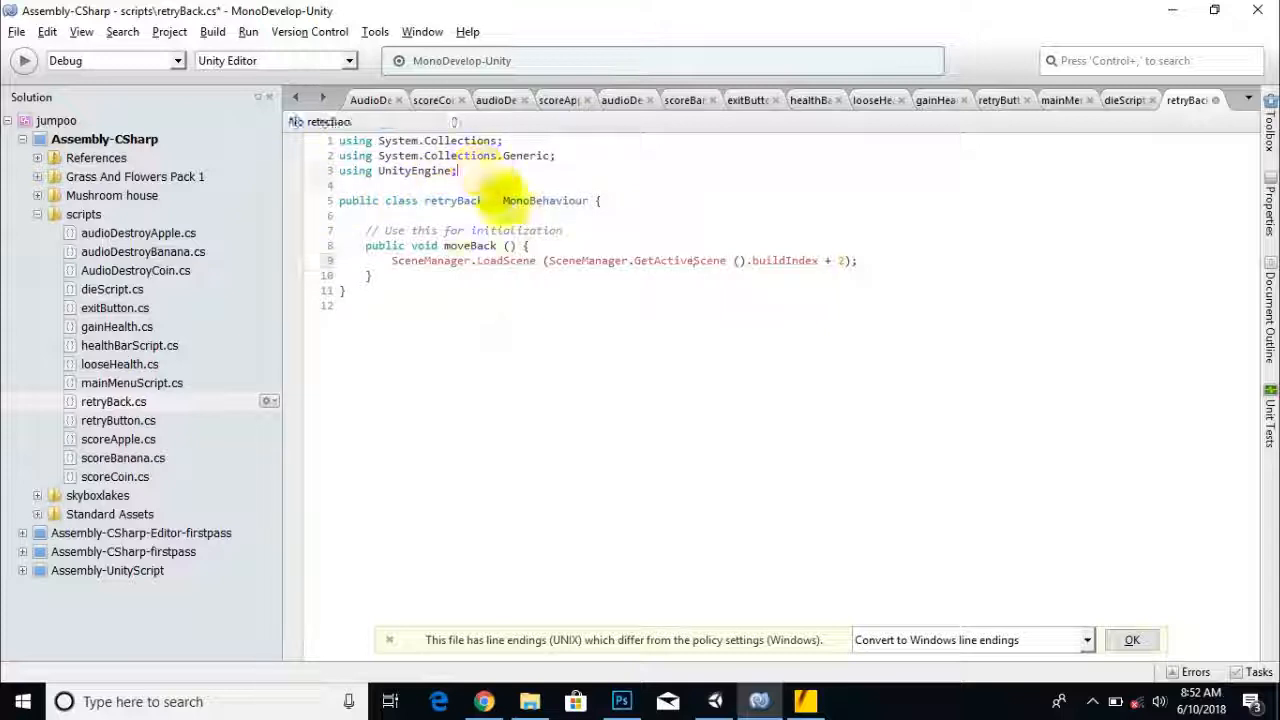
key(Return)
text(using )
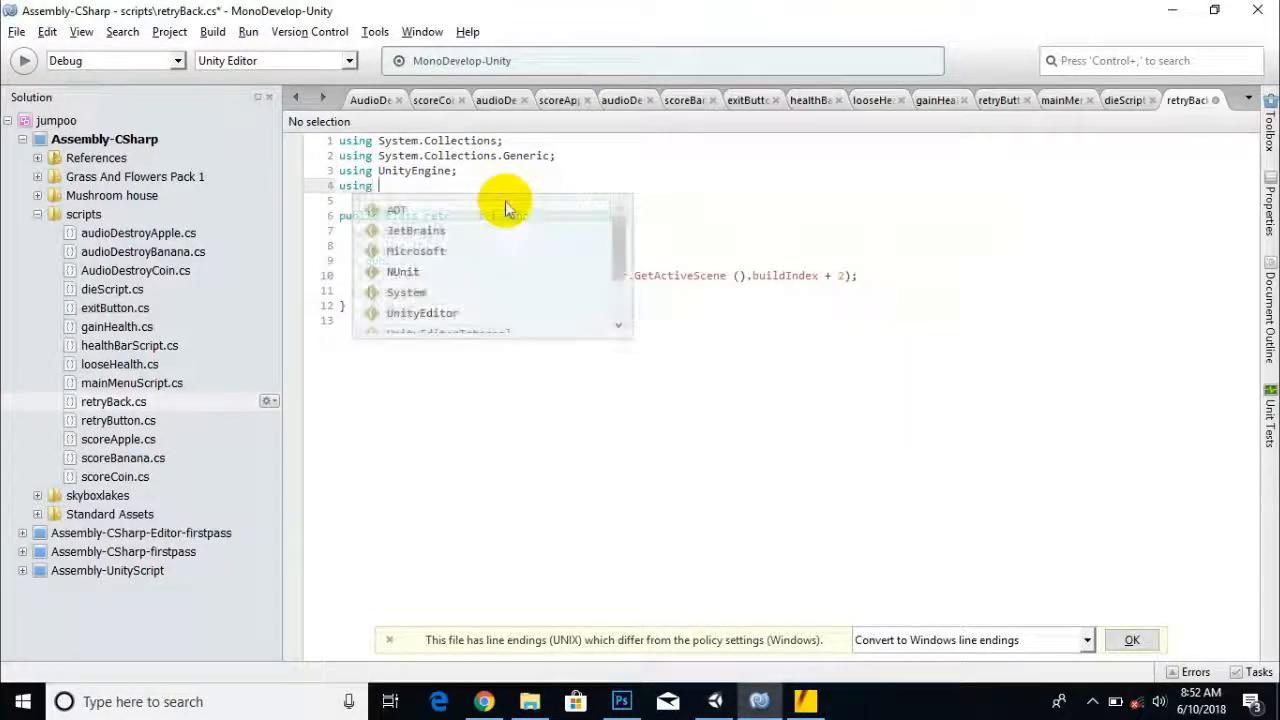
text(UnityEngine)
key(Down)
key(Down)
key(Return)
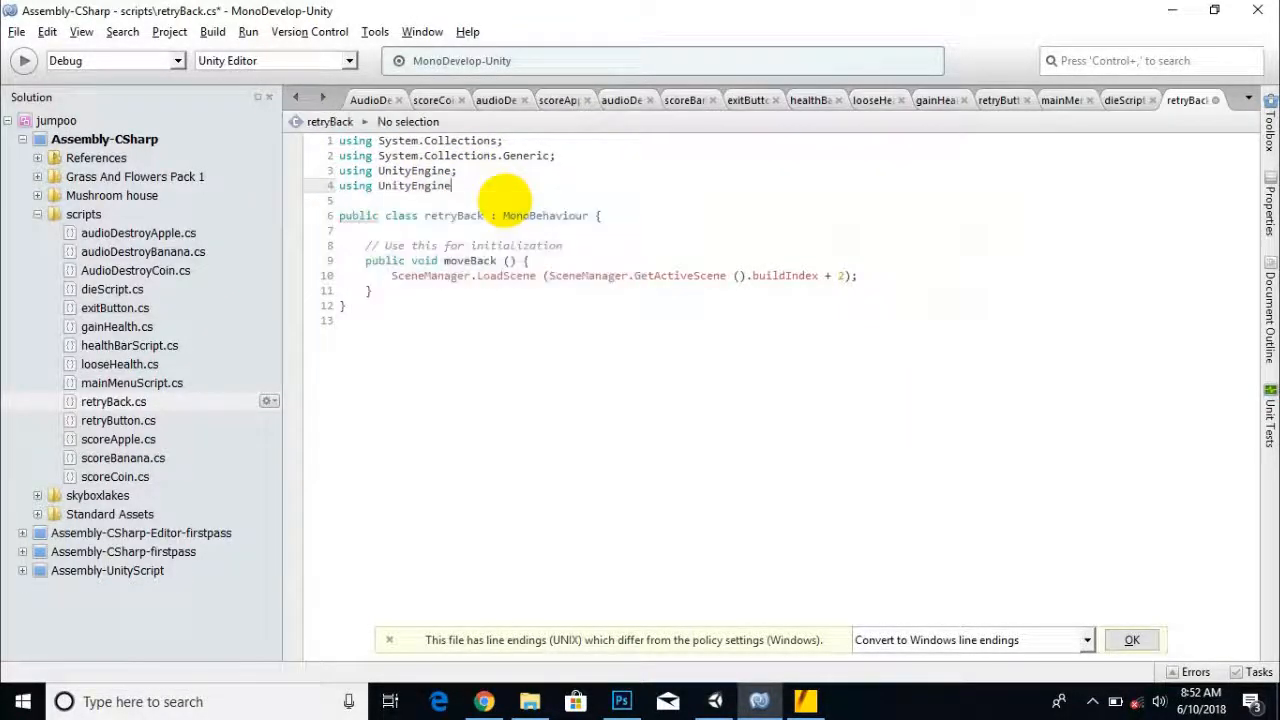
text(.S)
key(Down)
key(Return)
text(;)
Change the LoadScene argument in moveBack to buildIndex - 2.
click(848, 275)
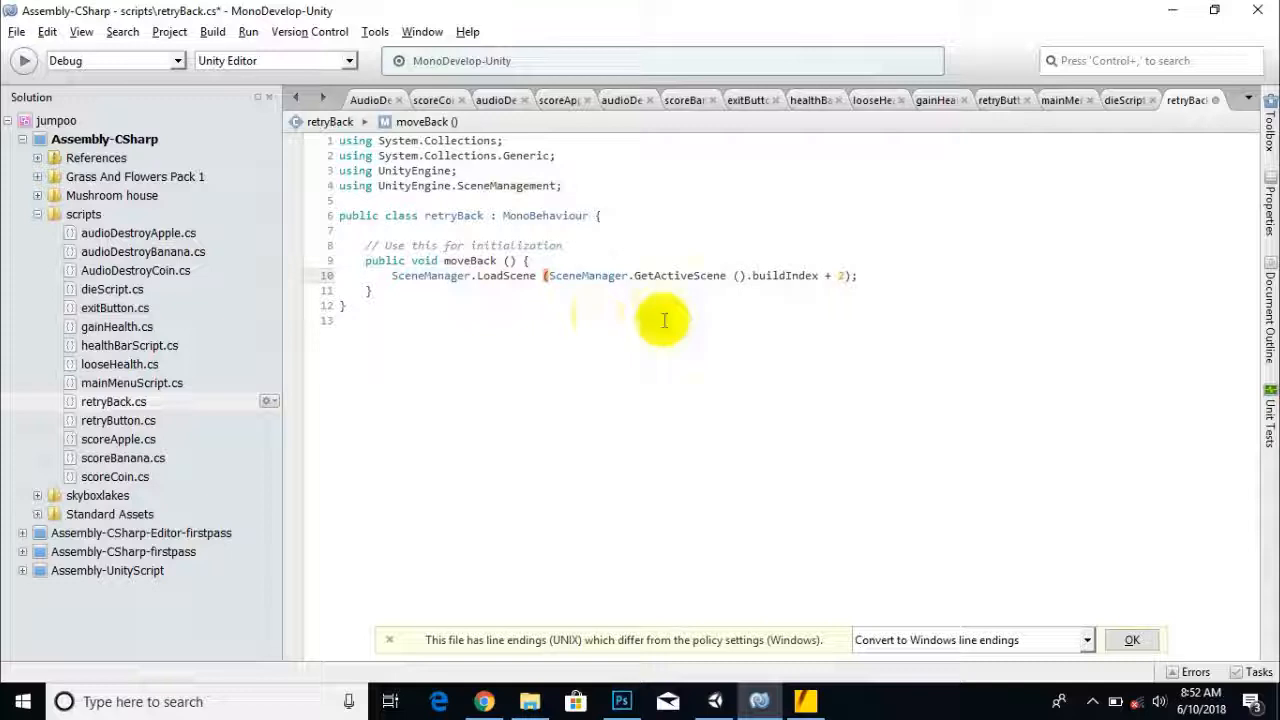
double_click(830, 276)
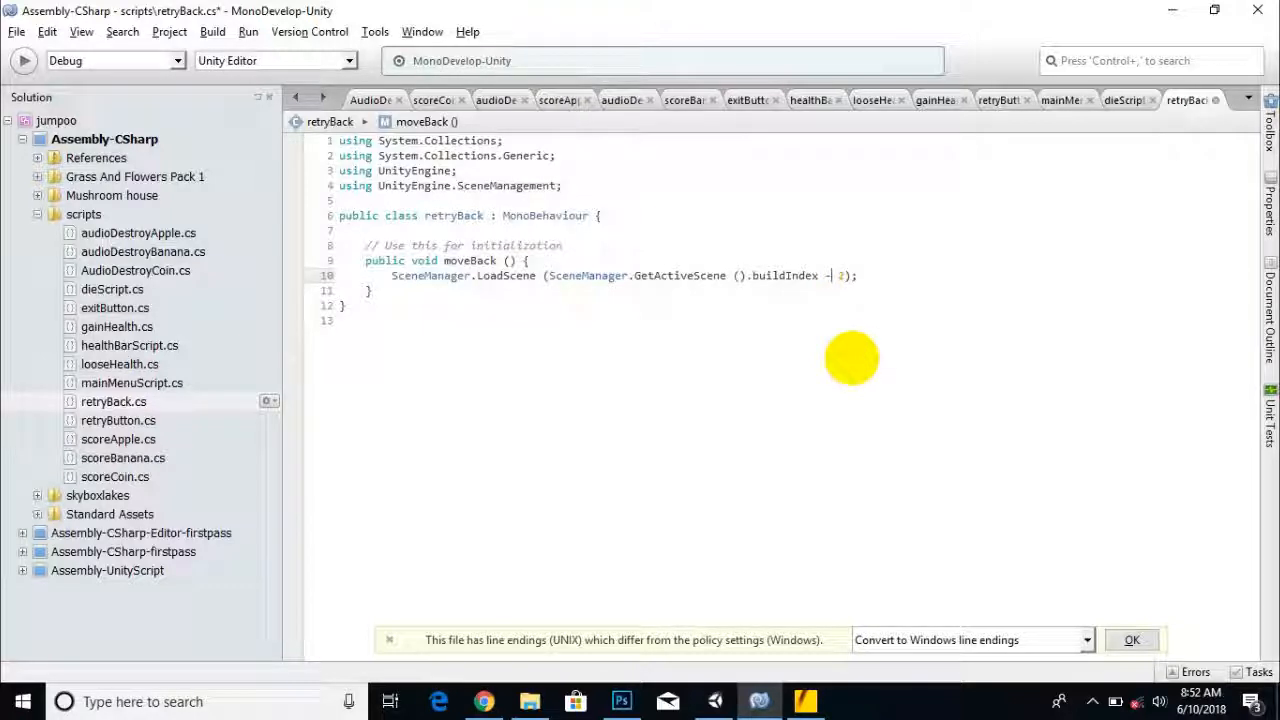
text(-)
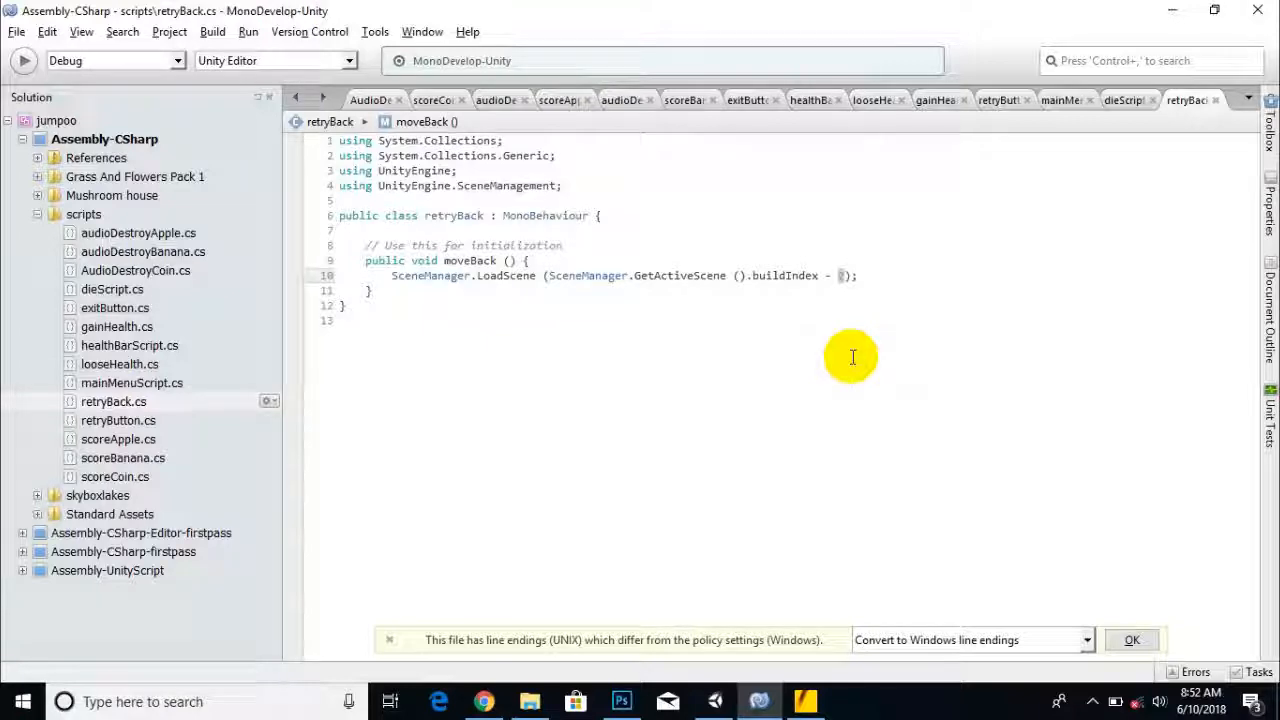
Switch to Unity and rename scene5's start button object, the one labelled RETRY, as retry.
click(715, 701)
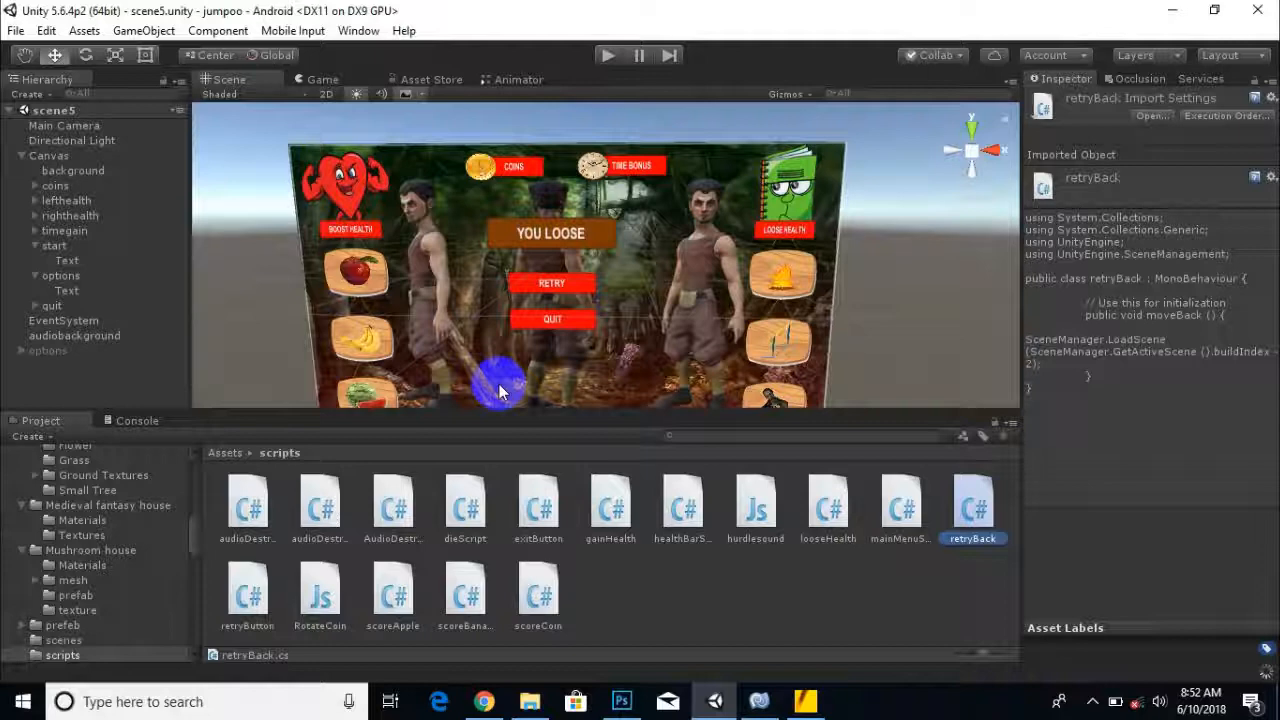
click(530, 291)
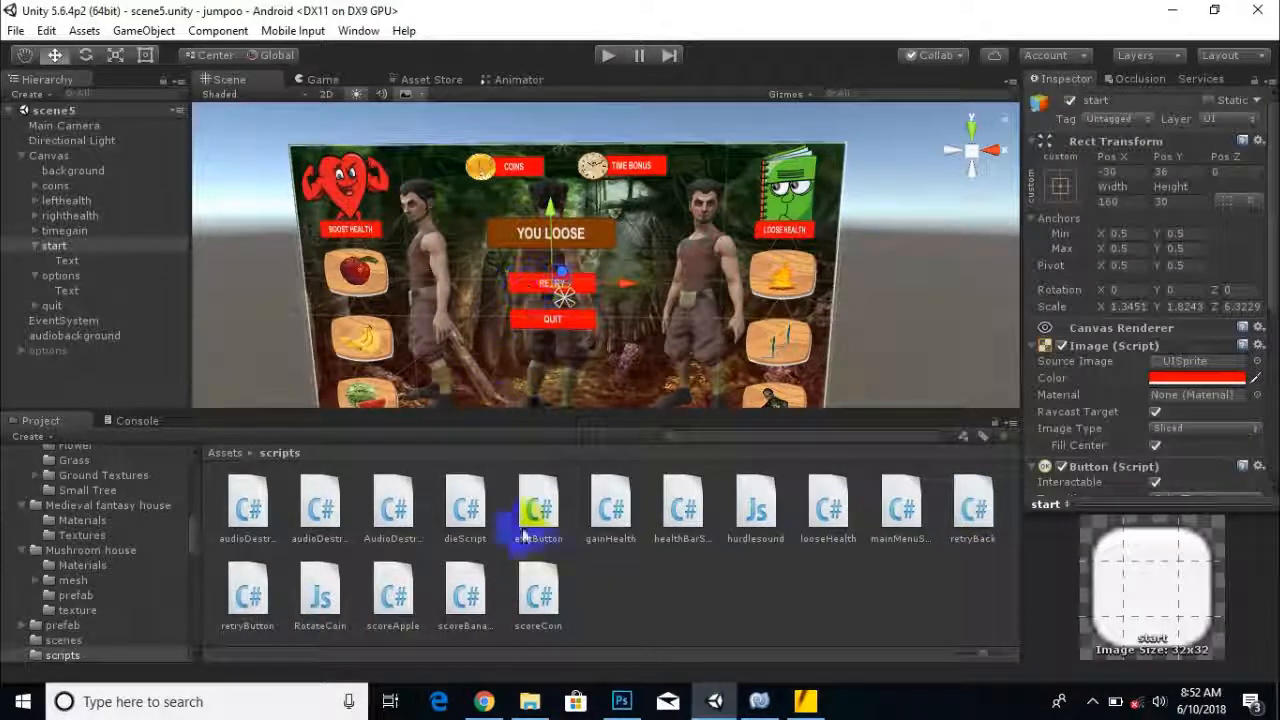
right_click(52, 246)
click(115, 302)
text(retry)
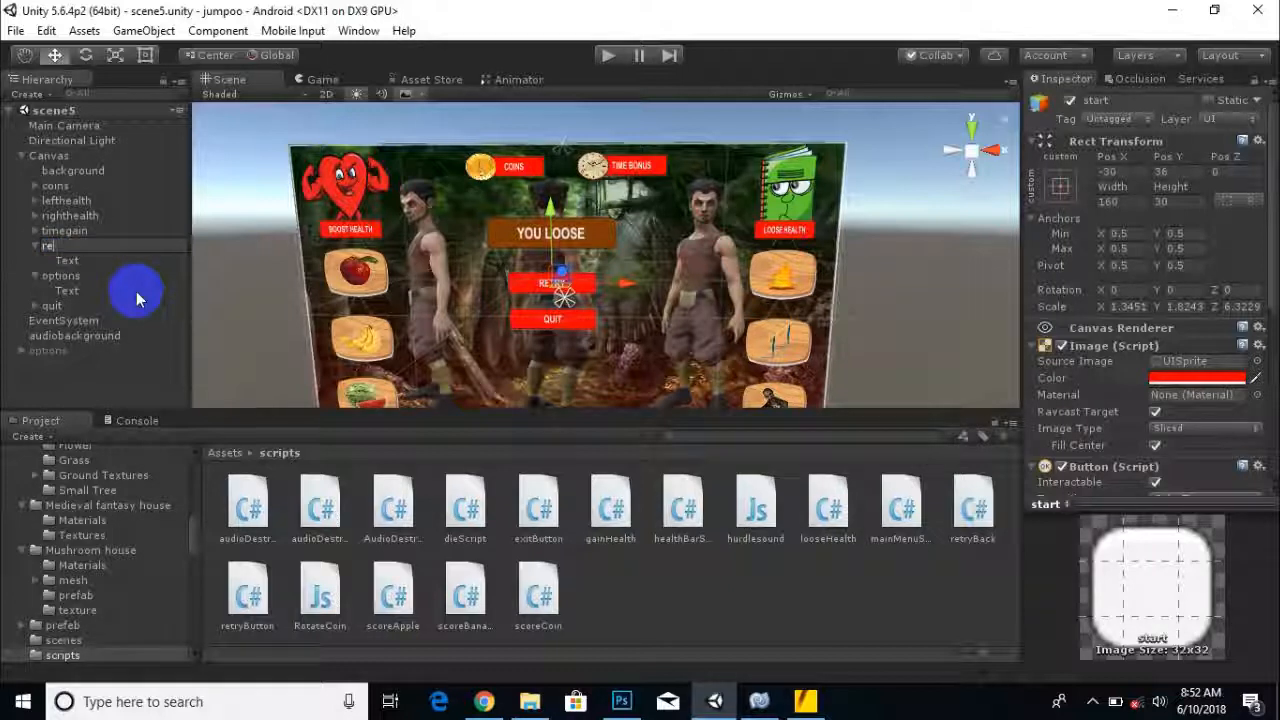
key(Return)
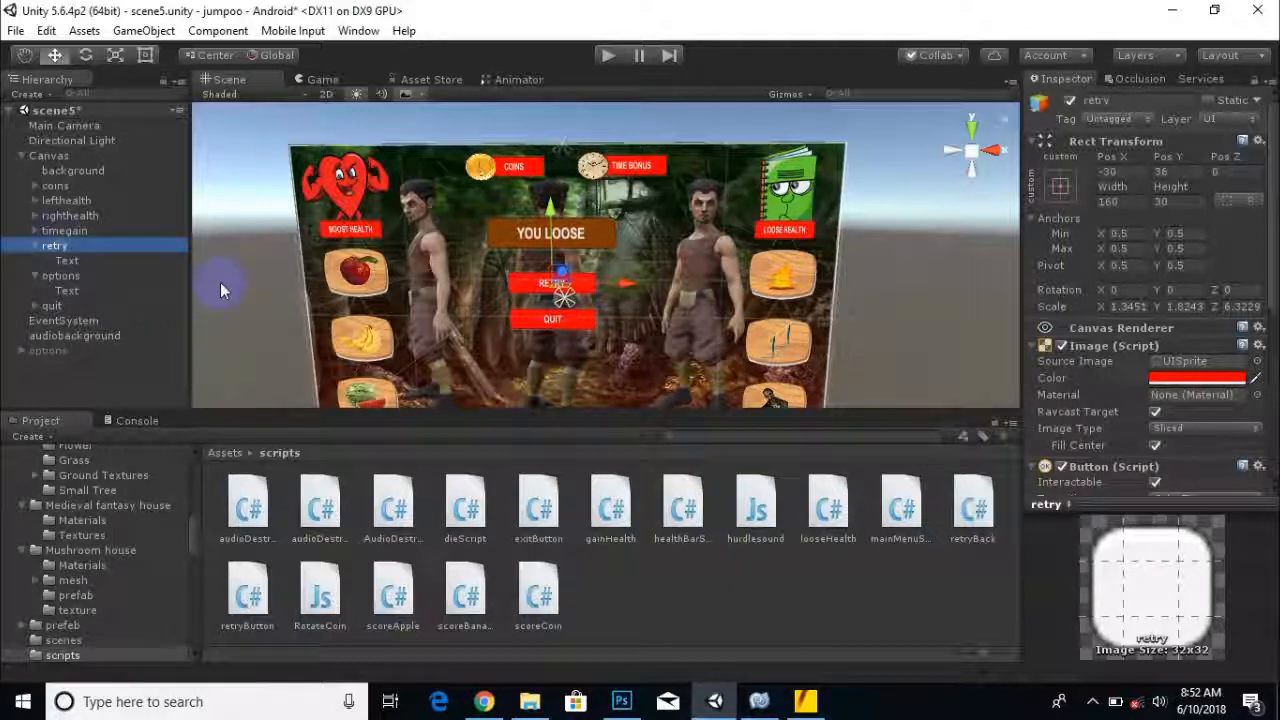
Attach the retryBack script to the retry button and add an On Click event on the retry object that calls retryBack.moveBack.
drag(972, 510, 167, 248)
scroll(1120, 380, down, 8)
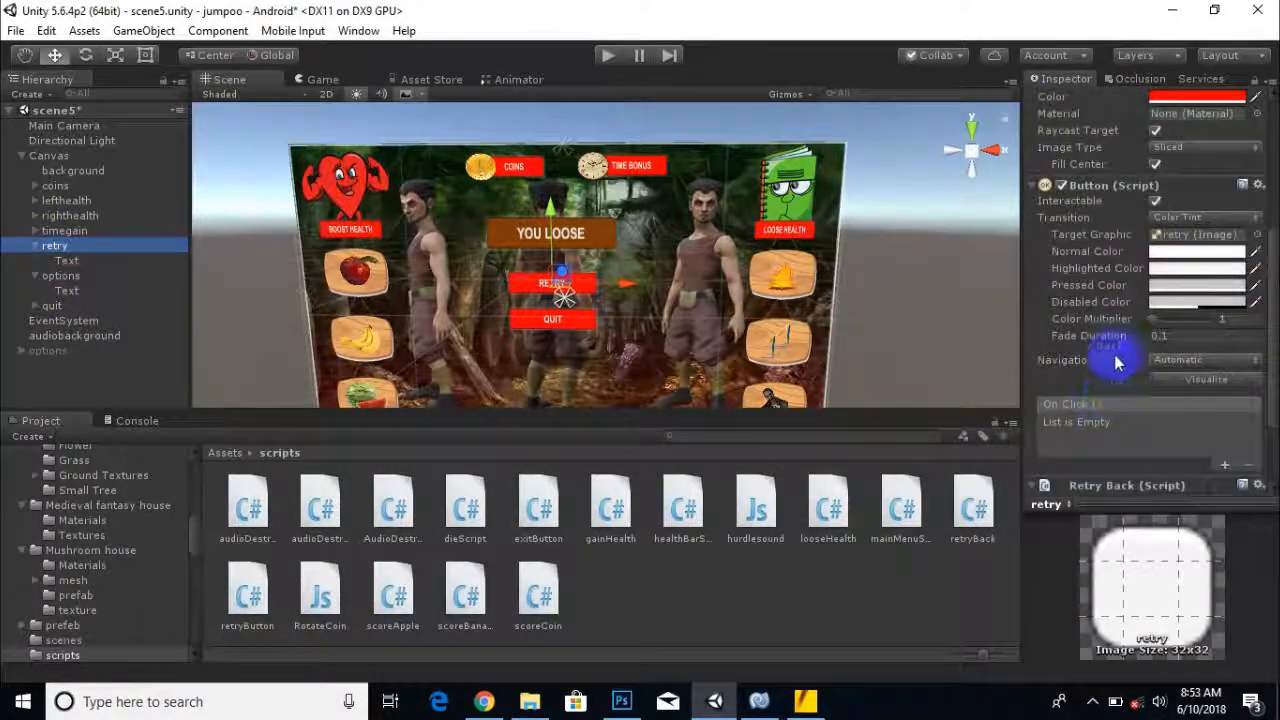
click(1228, 352)
drag(54, 248, 1068, 329)
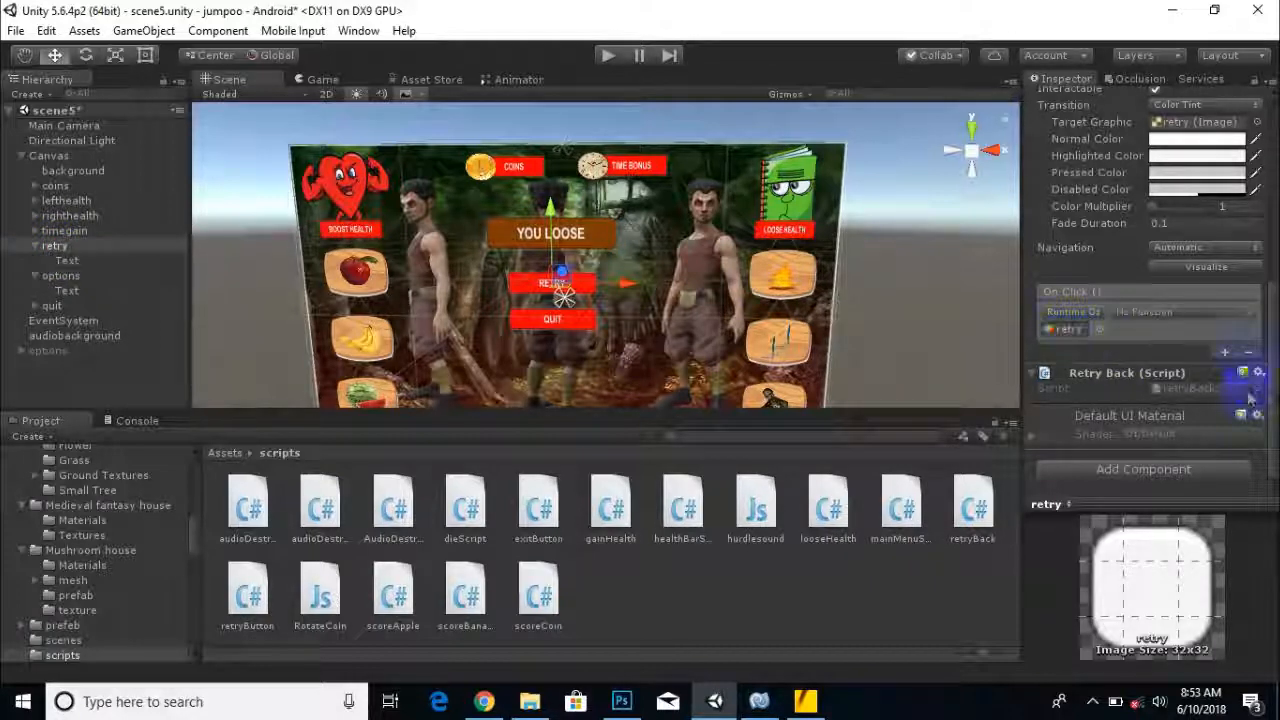
click(1210, 312)
mouse_move(1200, 461)
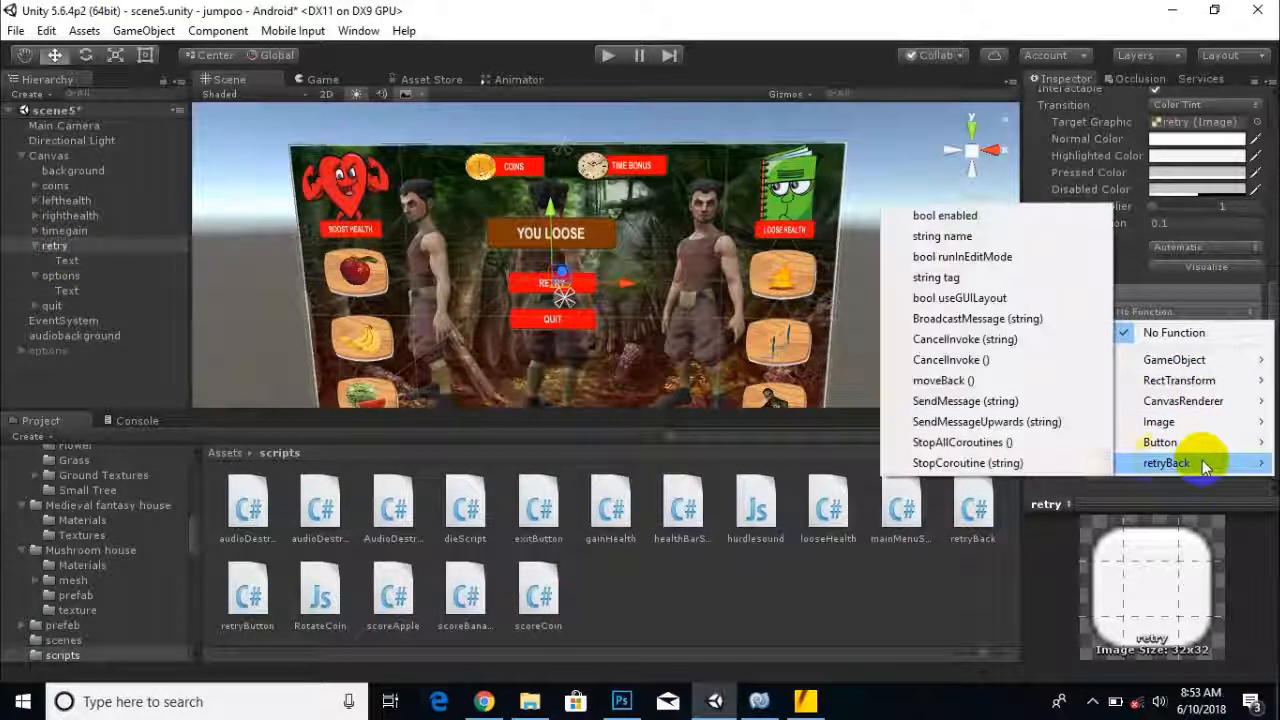
click(1011, 381)
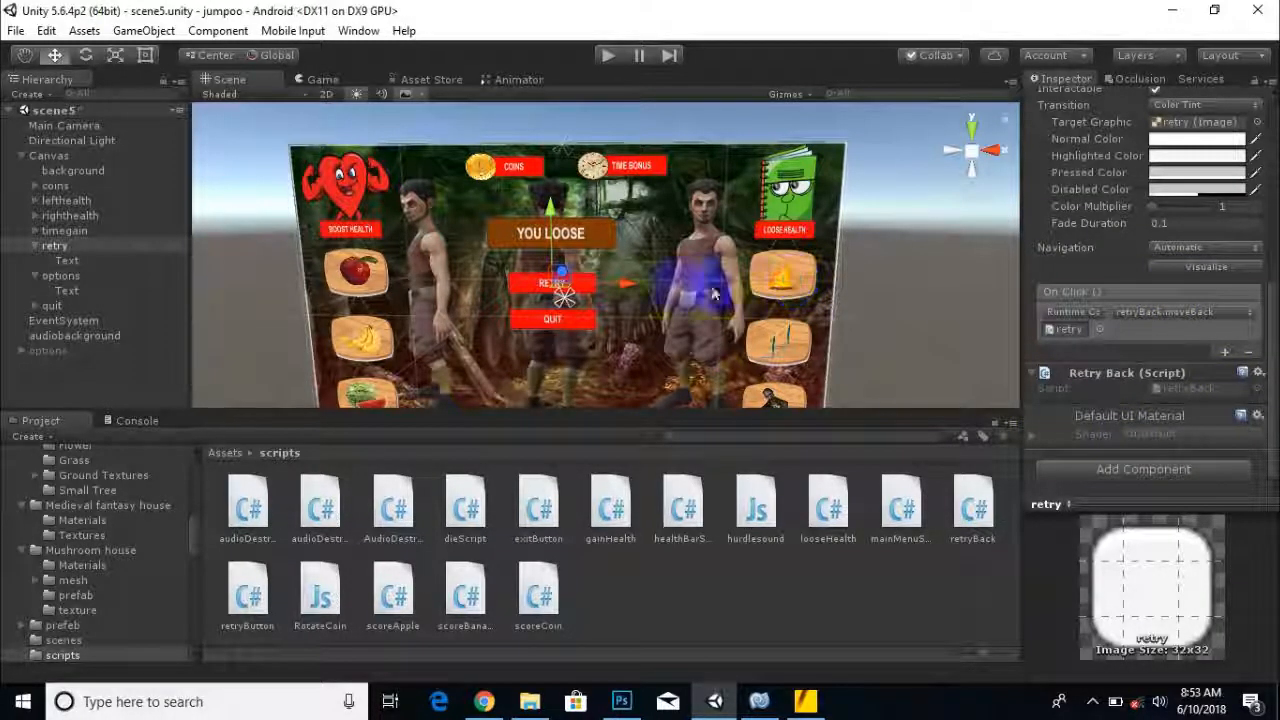
Open scene3 from the project's scenes folder.
click(226, 452)
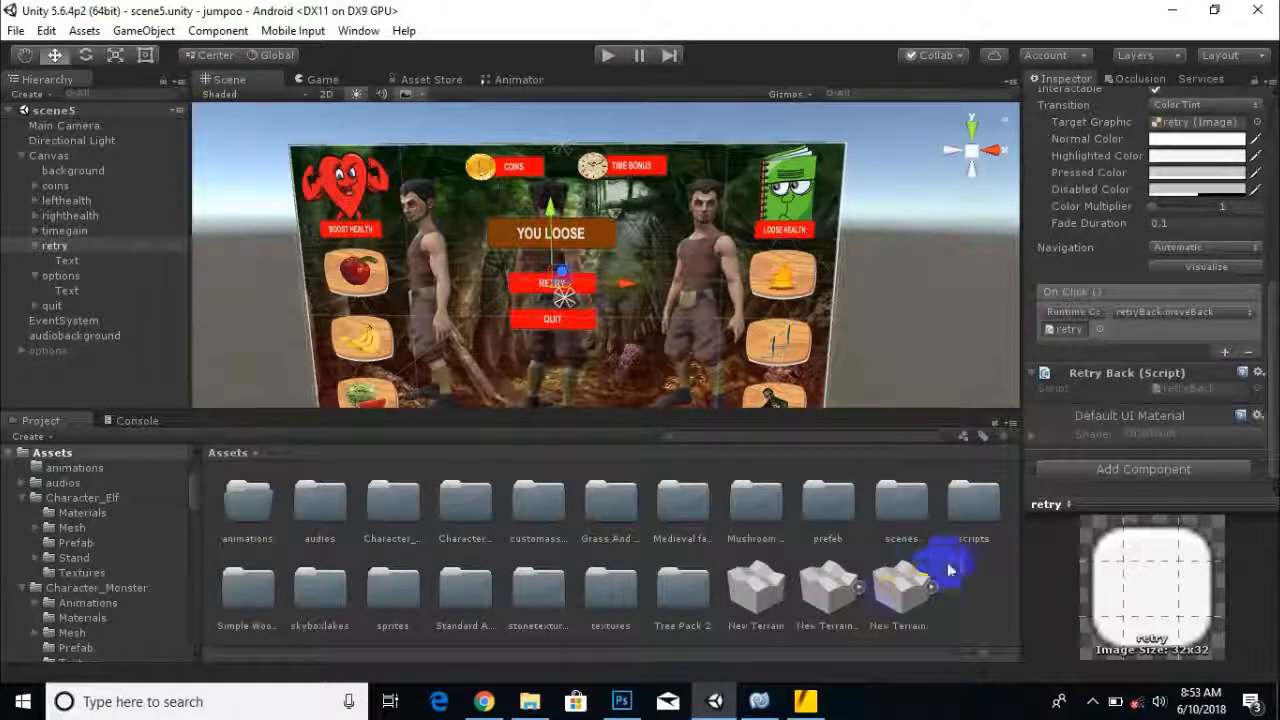
double_click(905, 512)
click(380, 505)
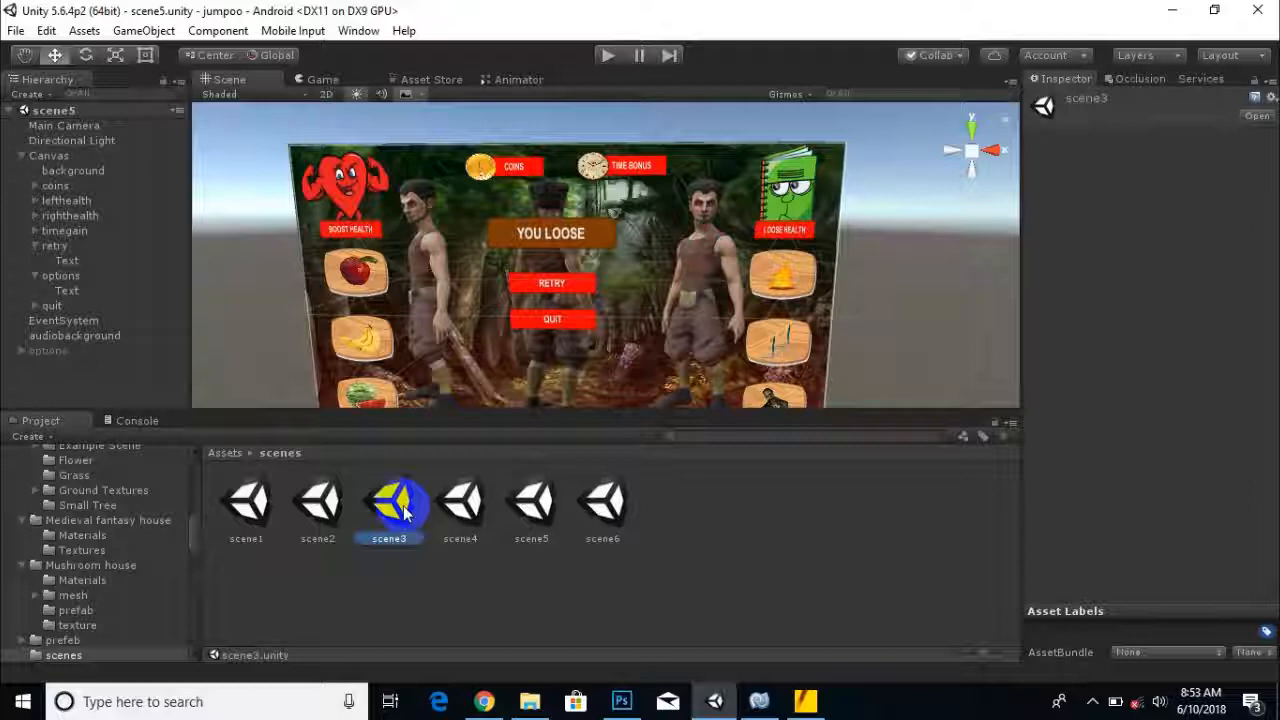
double_click(400, 508)
Play-test scene3 by jumping at the hurdles until the player loses, retry from the losing screen, steer the player briefly and stop the game.
click(610, 54)
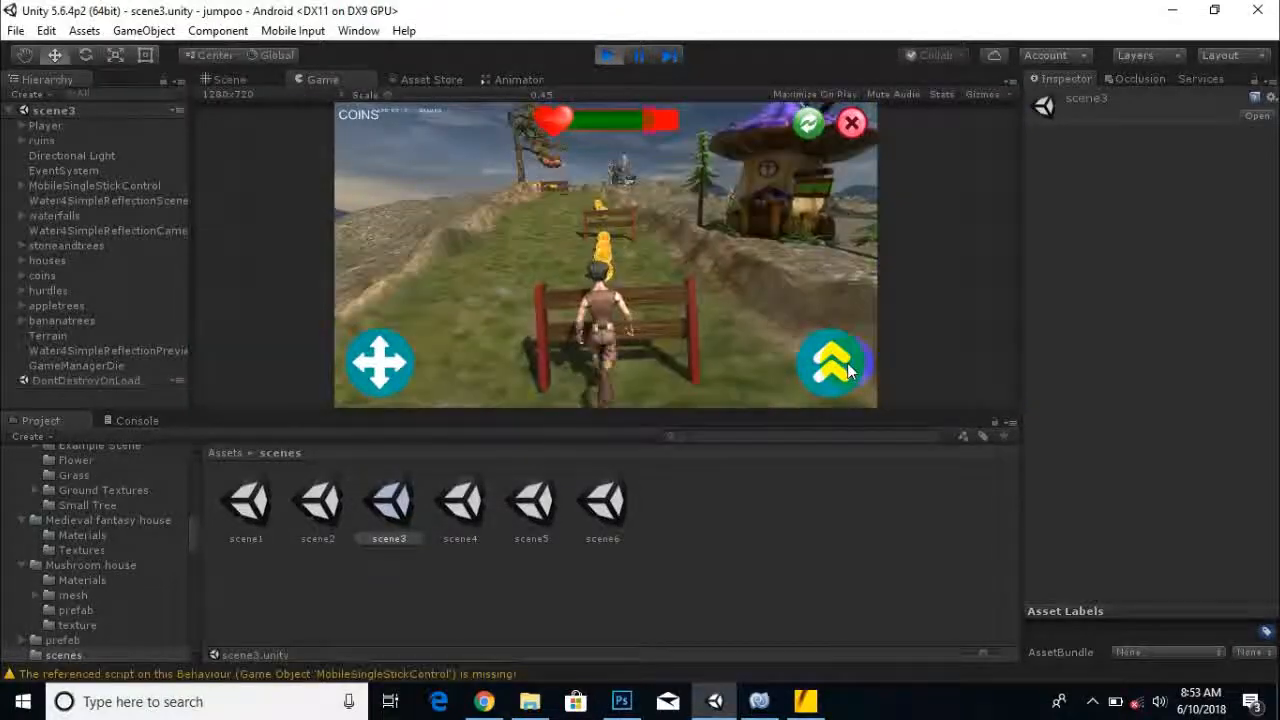
click(847, 365)
click(847, 365)
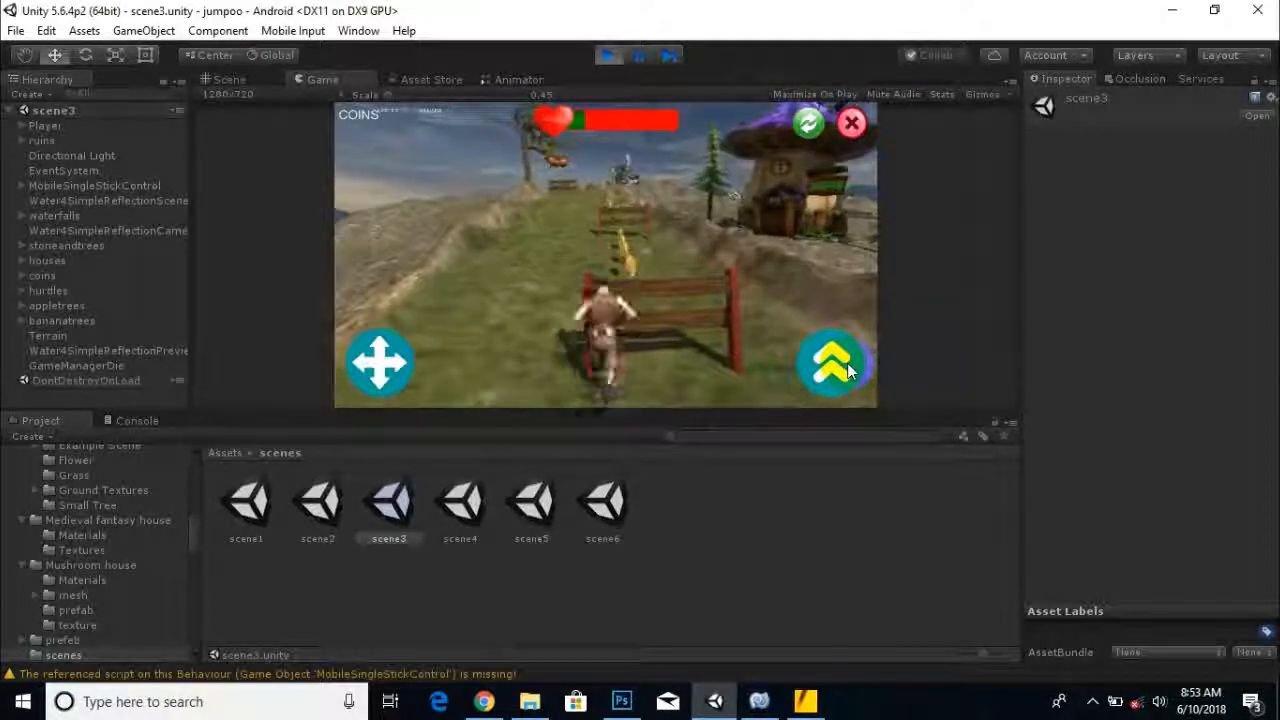
click(847, 368)
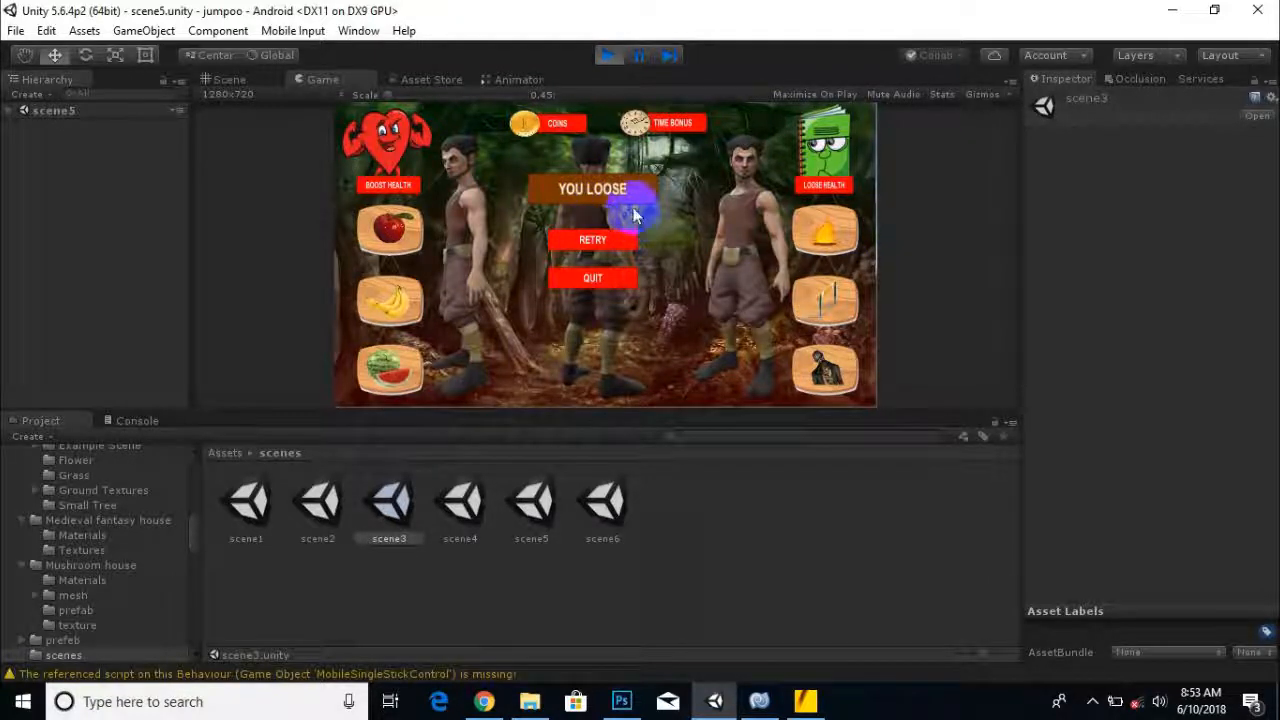
click(596, 242)
mouse_move(375, 352)
mouse_down()
mouse_move(349, 337)
mouse_move(395, 345)
mouse_up()
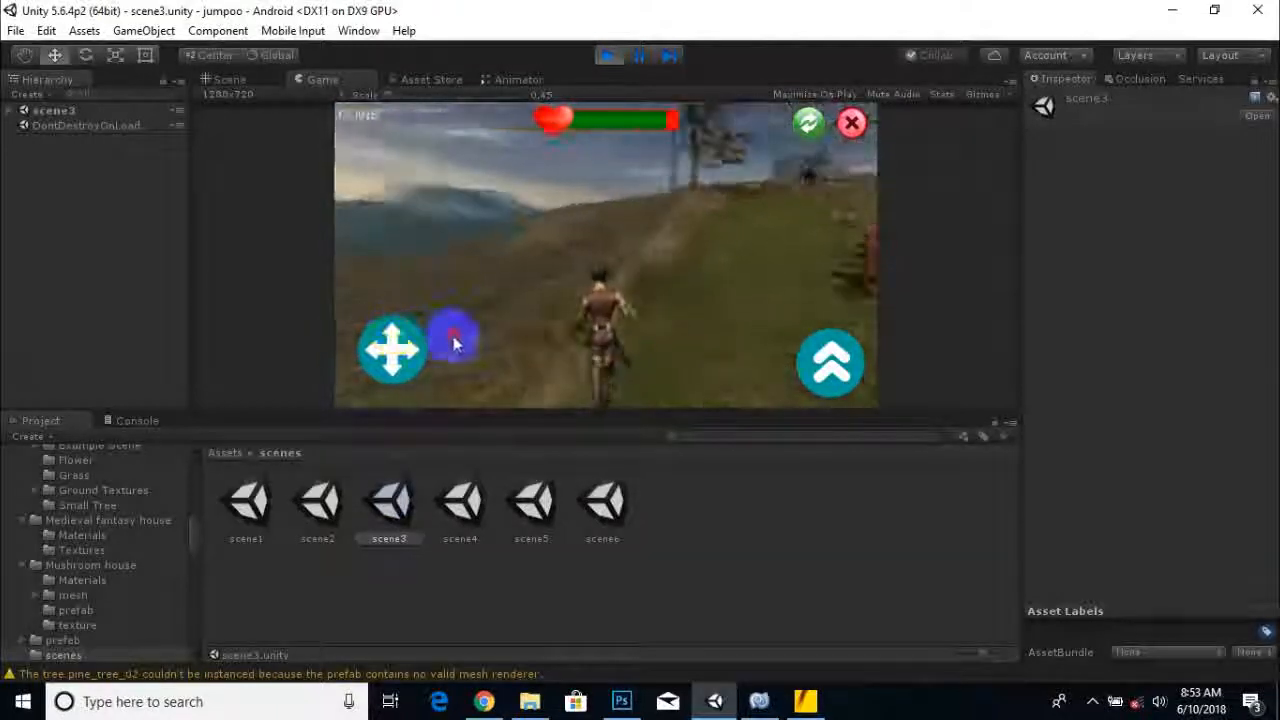
click(612, 60)
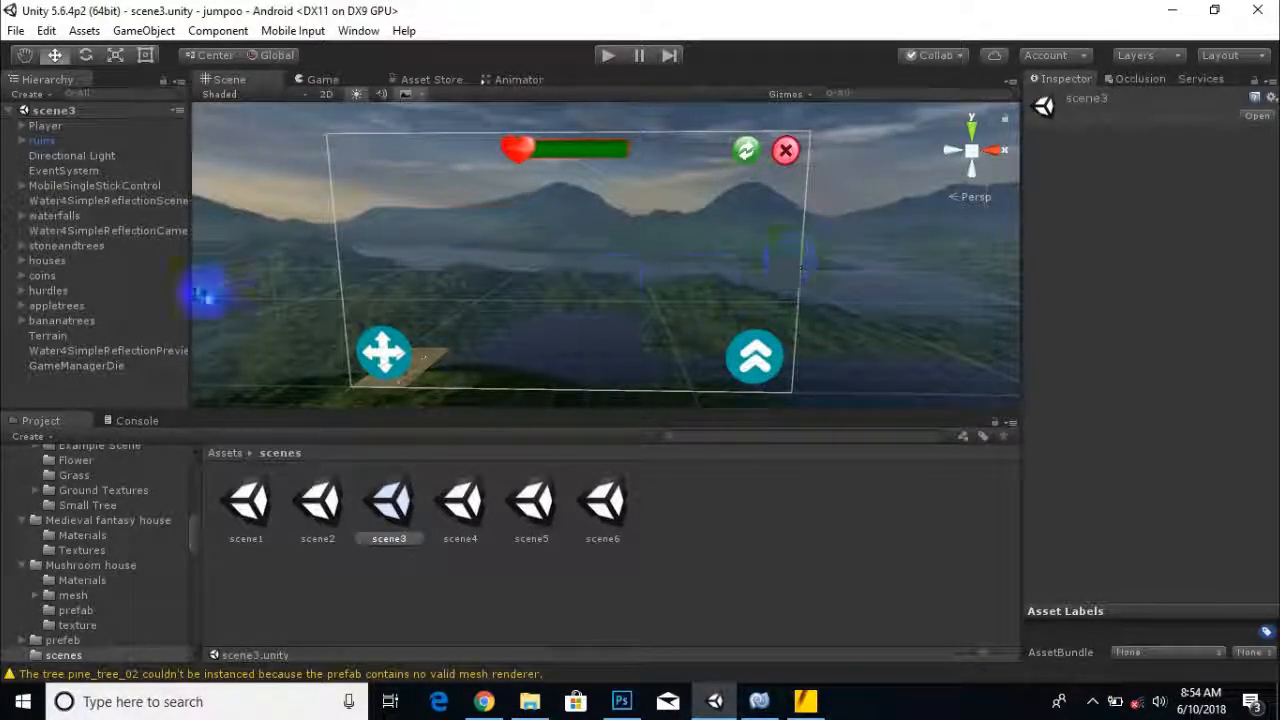
Examine scene3's terrain, mushroom house and hurdle course from different distances and angles in the Scene view.
scroll(224, 274, down, 3)
alt+drag(224, 276, 768, 300)
middle_drag(750, 287, 629, 291)
scroll(622, 308, up, 5)
alt+drag(629, 291, 559, 322)
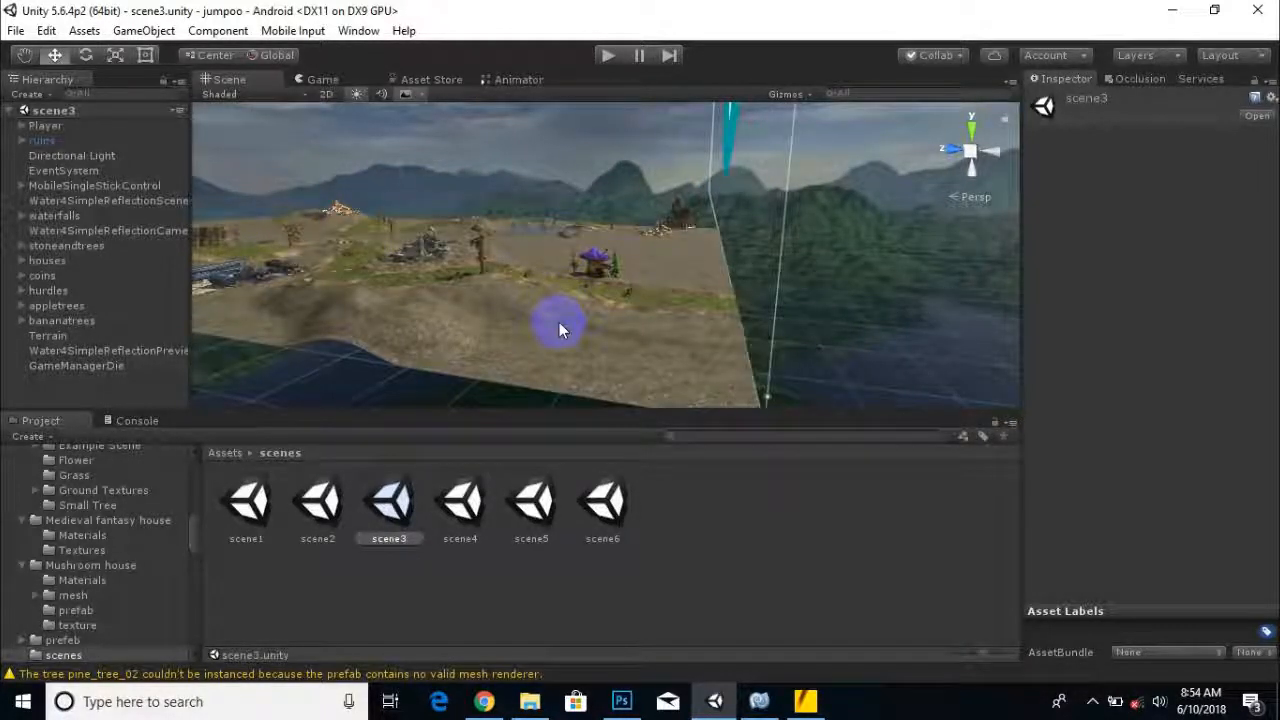
scroll(559, 322, up, 8)
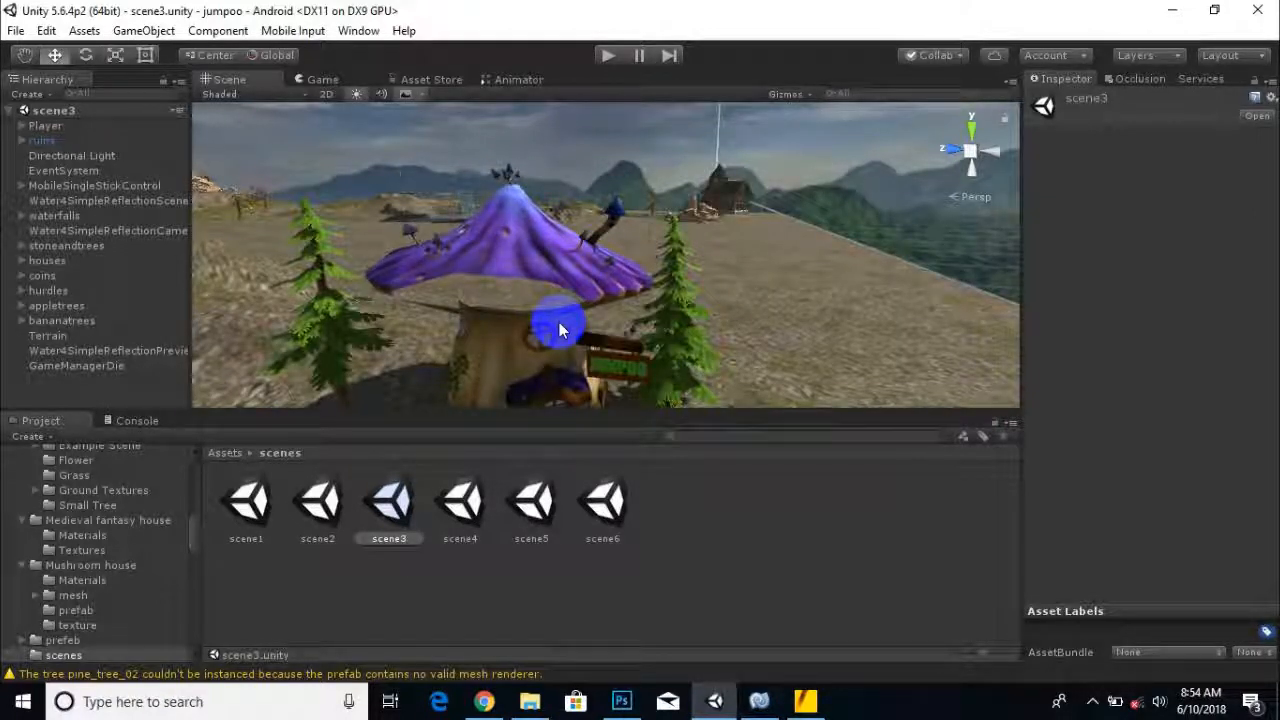
scroll(559, 322, down, 8)
scroll(560, 323, up, 8)
scroll(559, 323, down, 8)
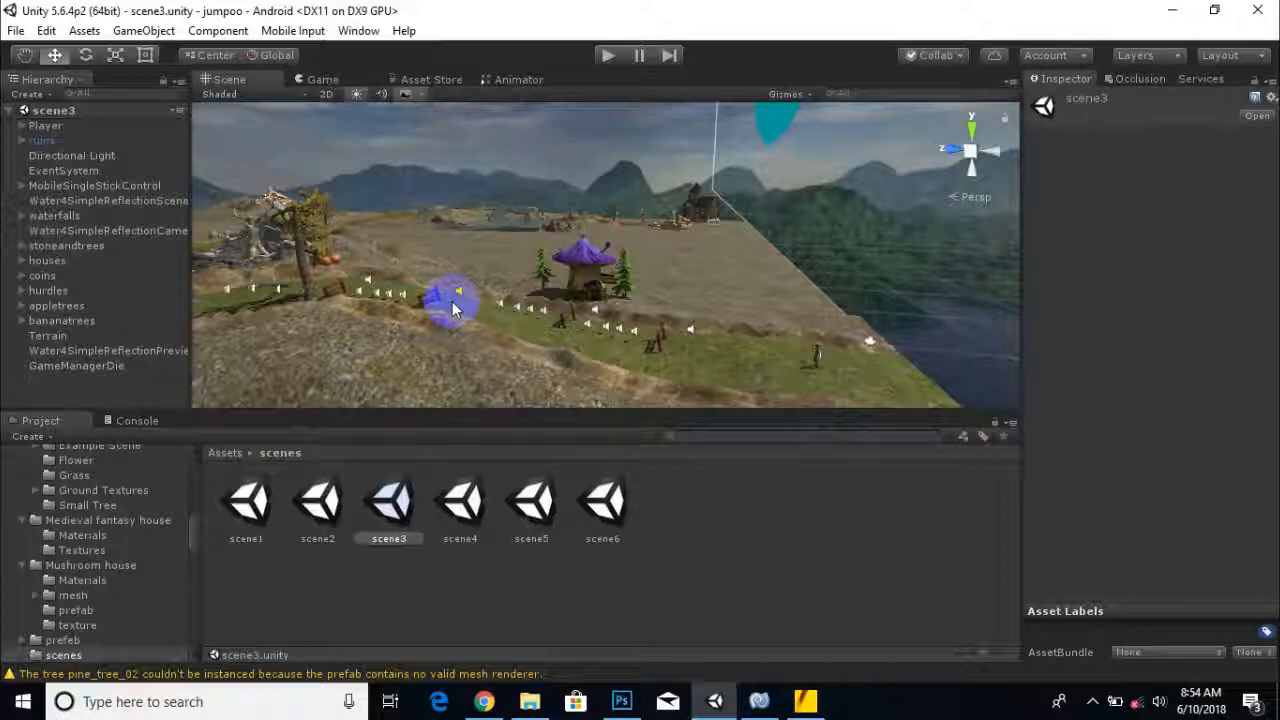
click(1100, 705)
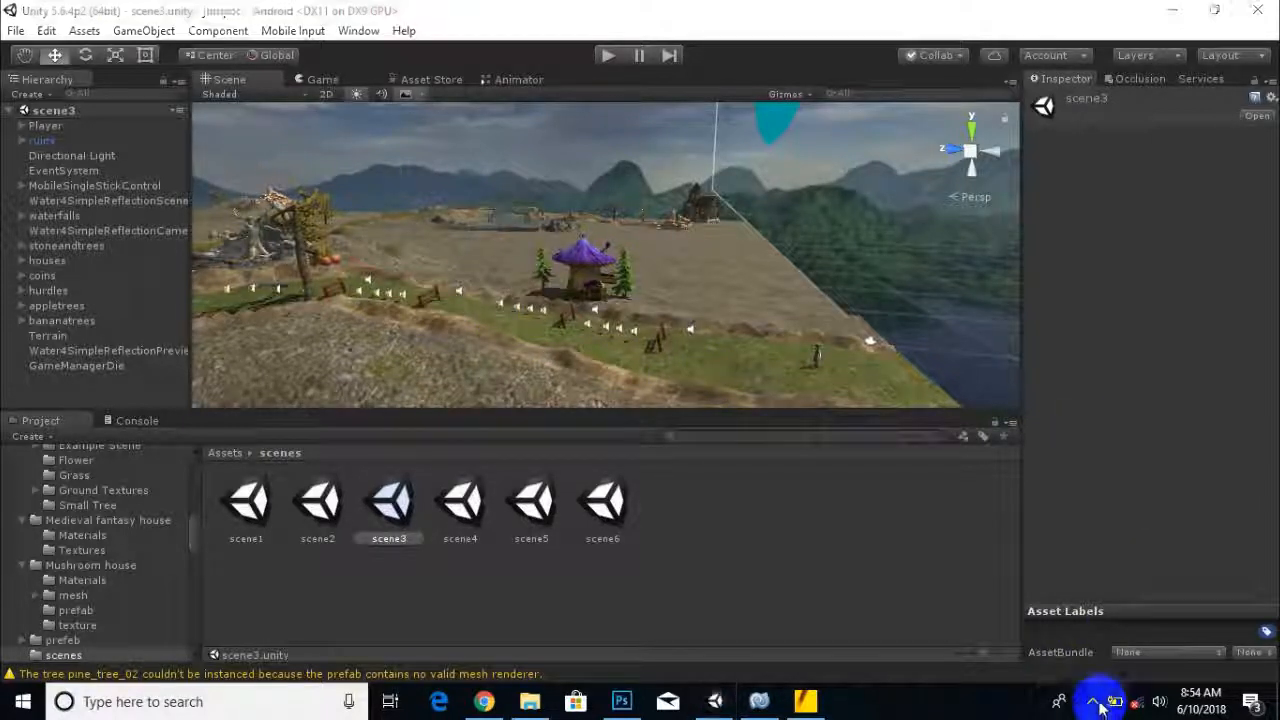